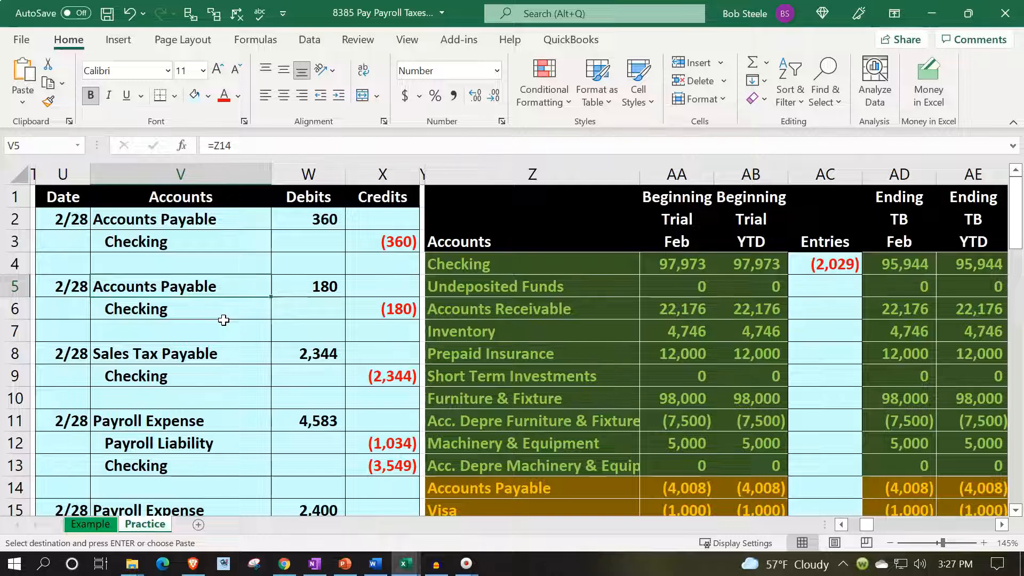
- Open the Example sheet and examine the Feb and YTD columns of the ending trial balance
left_click(149, 526)
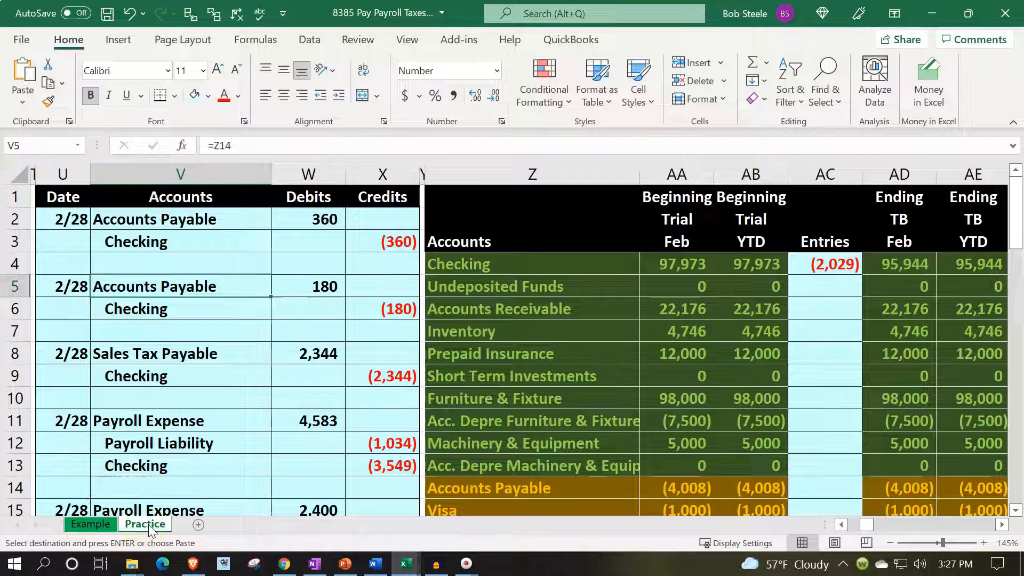
left_click(100, 529)
scroll(155, 431, "up", 1)
left_click(163, 415)
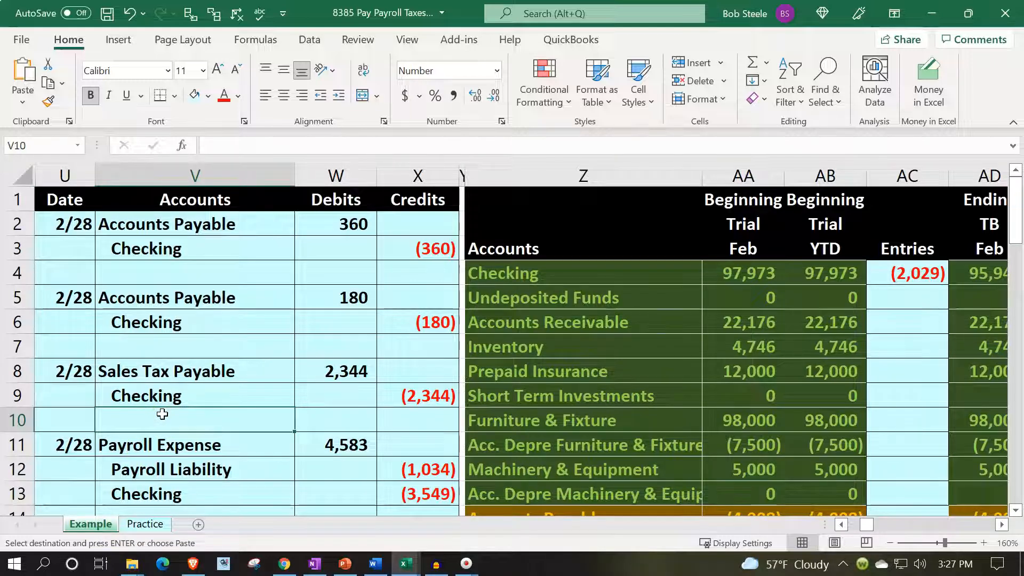
key("Right")
key("Right")
key("Right")
key("Right")
key("Right")
key("Right")
key("Right")
key("Right")
key("Right")
key("Right")
key("Right")
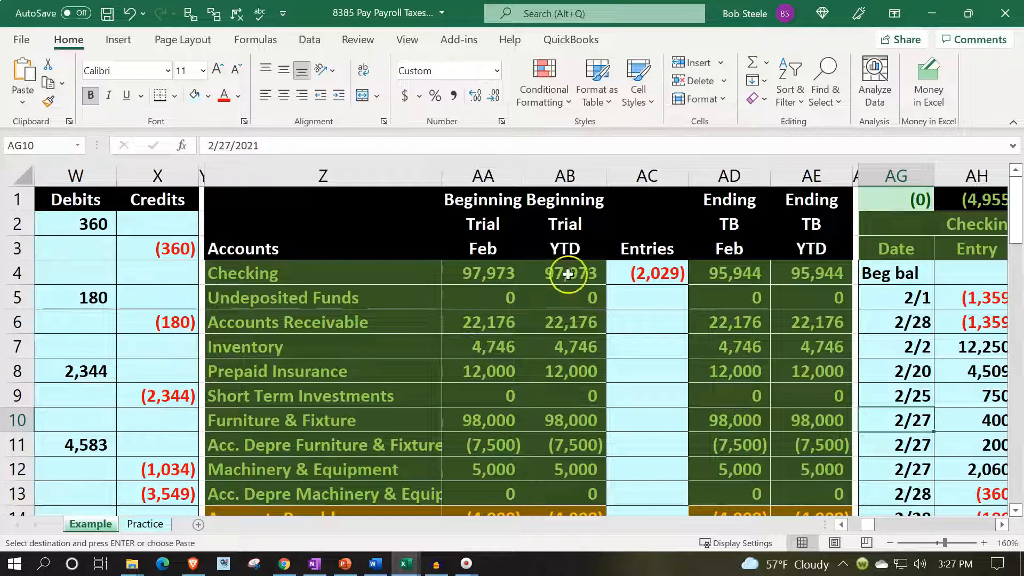
left_click(732, 247)
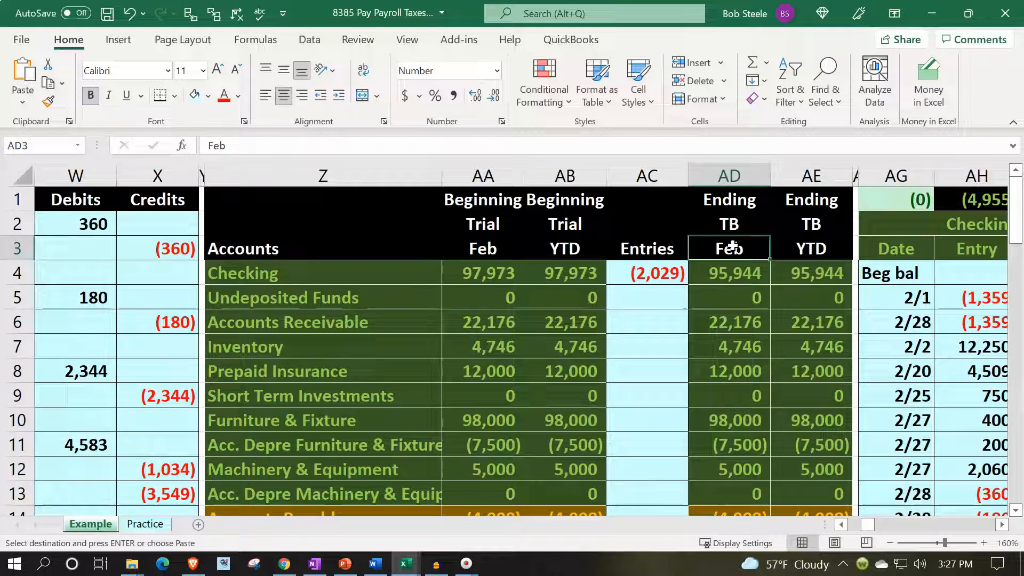
left_click(806, 243)
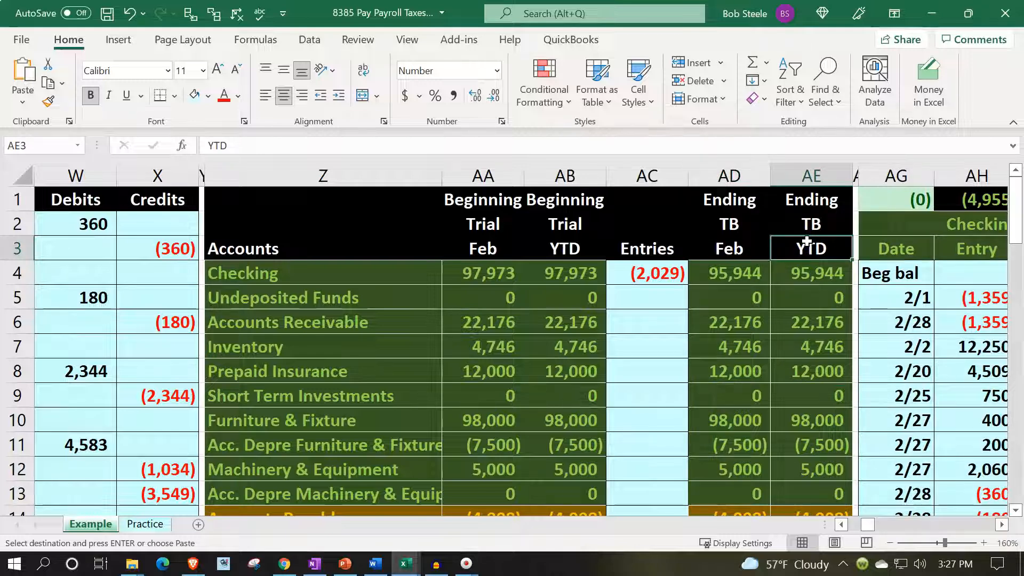
- Examine the ending trial balance's equity, revenue and expense rows, comparing the Feb amounts with the YTD amounts
scroll(810, 240, "down", 4)
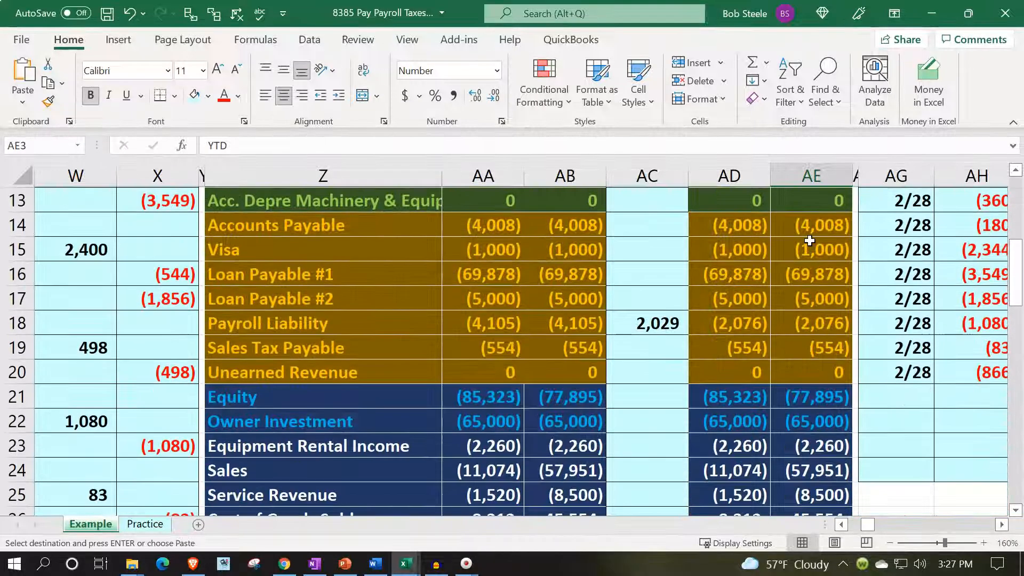
left_click_drag(755, 370, 779, 368)
scroll(773, 356, "down", 2)
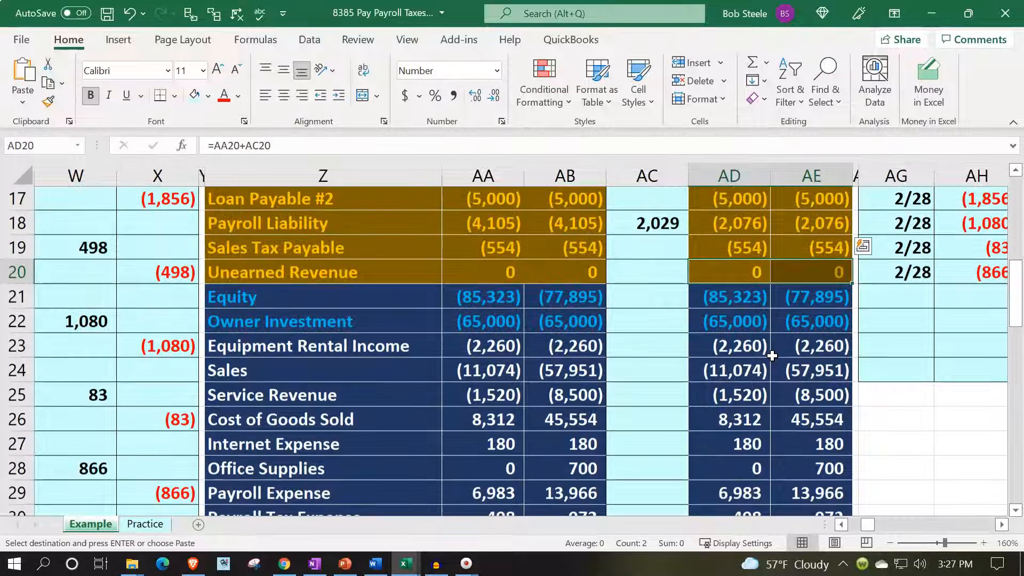
left_click_drag(731, 298, 797, 383)
key("ctrl+v")
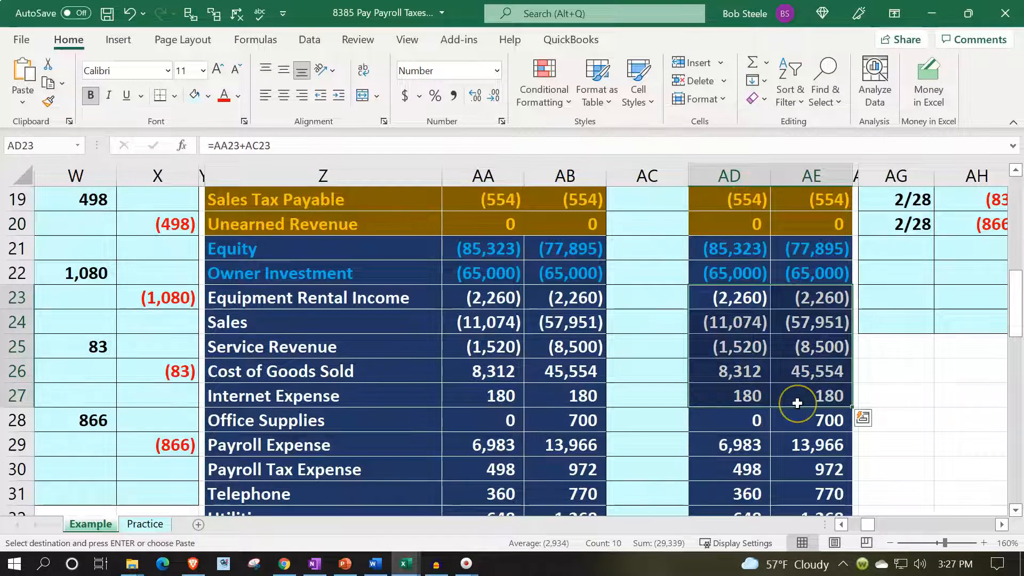
left_click_drag(722, 296, 725, 370)
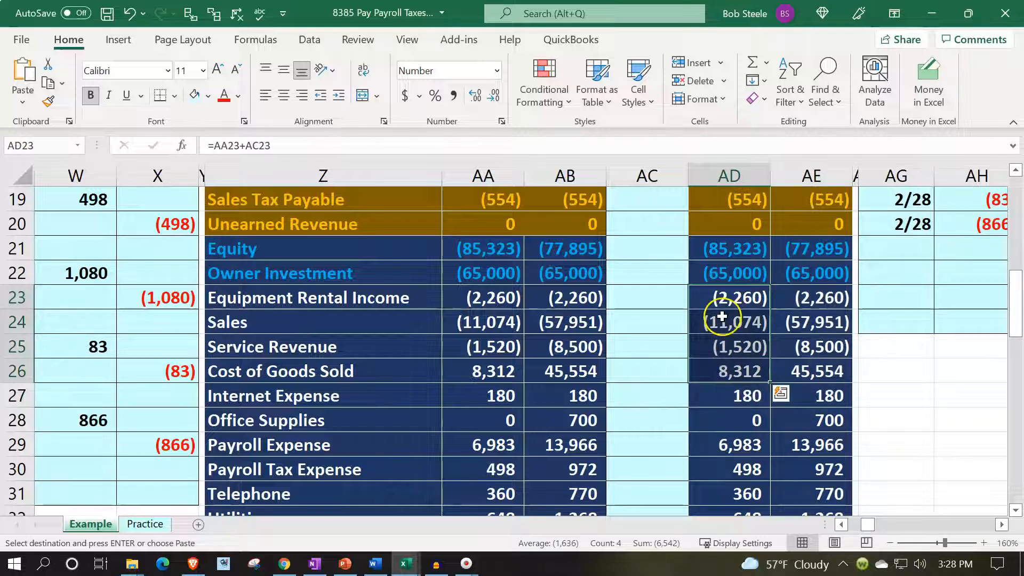
left_click(717, 248)
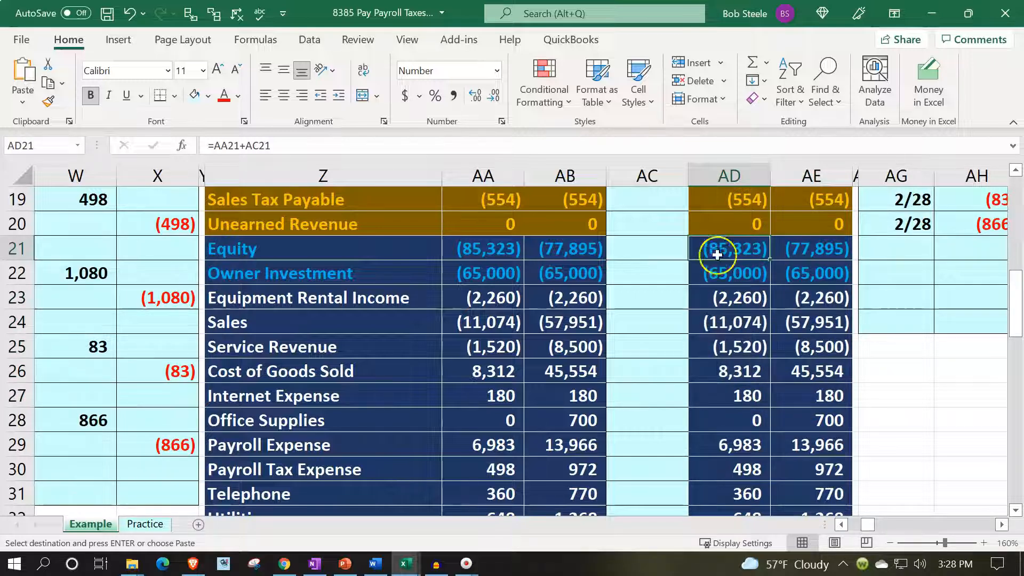
left_click_drag(722, 297, 713, 445)
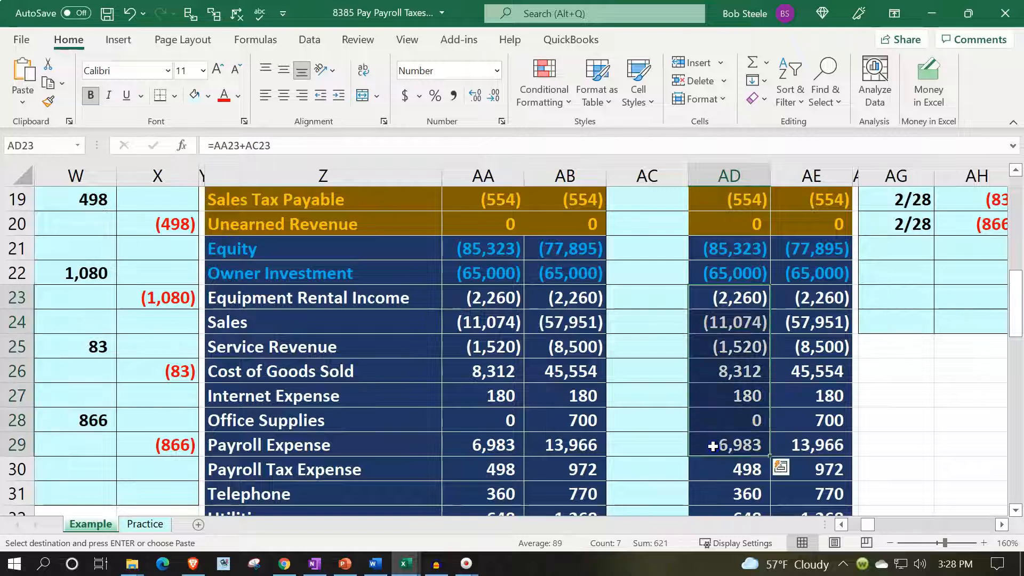
left_click_drag(814, 251, 816, 399)
key("ctrl+v")
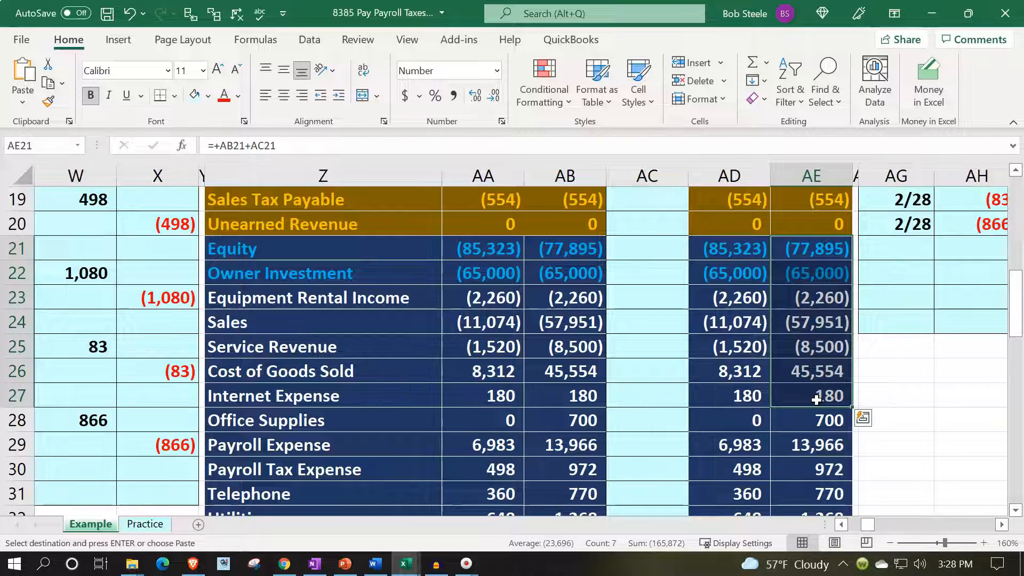
left_click(816, 330)
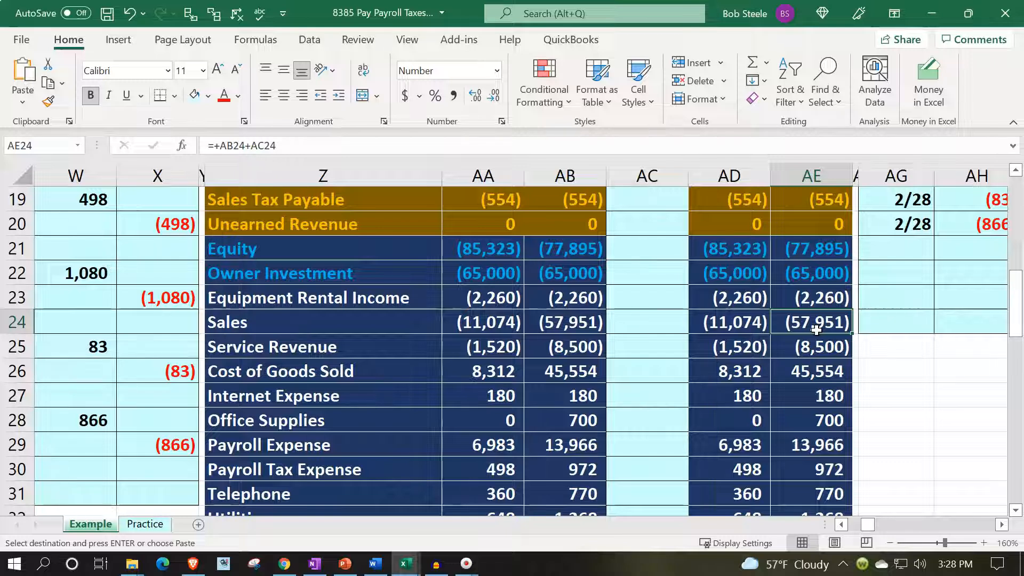
scroll(816, 329, "up", 6)
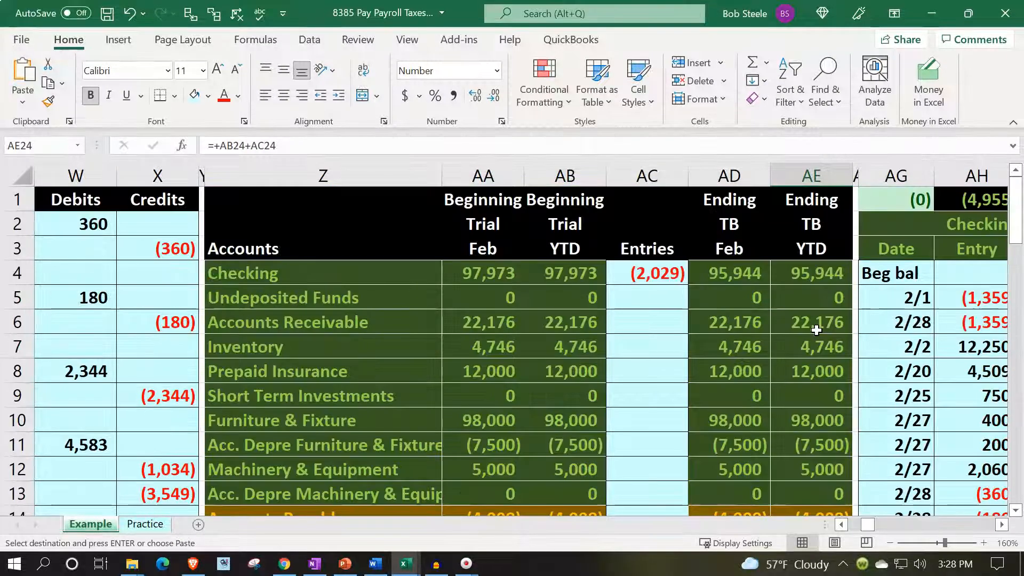
left_click(807, 270)
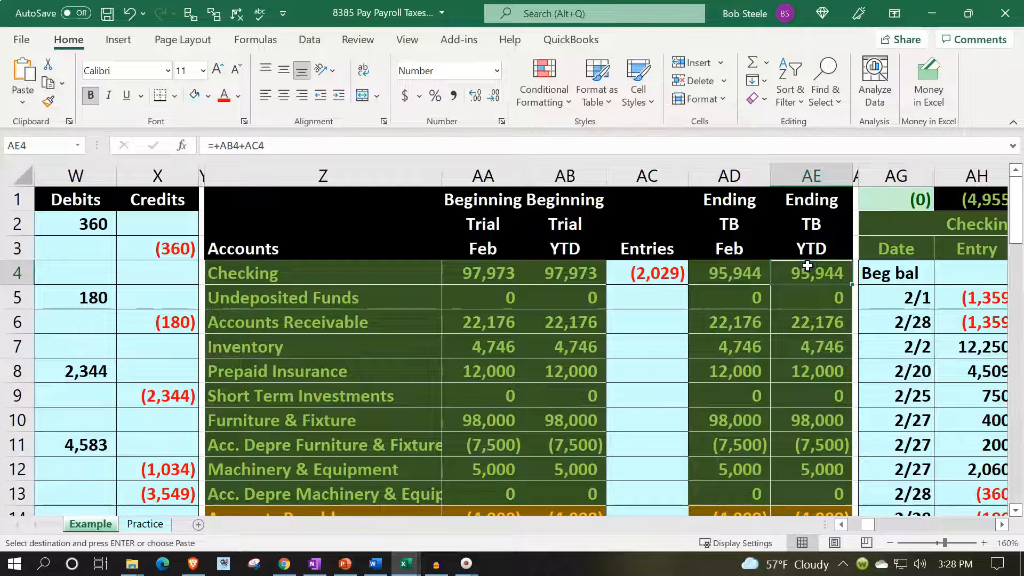
- Examine the Example sheet's ledgers and financial statements, from the general ledger across to the Statement of Equity
key("ctrl+Right")
key("ctrl+Right")
key("ctrl+Right")
key("ctrl+Right")
key("ctrl+Right")
key("ctrl+Right")
key("ctrl+Right")
key("ctrl+Right")
key("ctrl+Right")
key("ctrl+Right")
key("ctrl+Right")
key("ctrl+Right")
key("ctrl+Right")
key("ctrl+Right")
key("ctrl+Right")
key("ctrl+Right")
key("ctrl+Right")
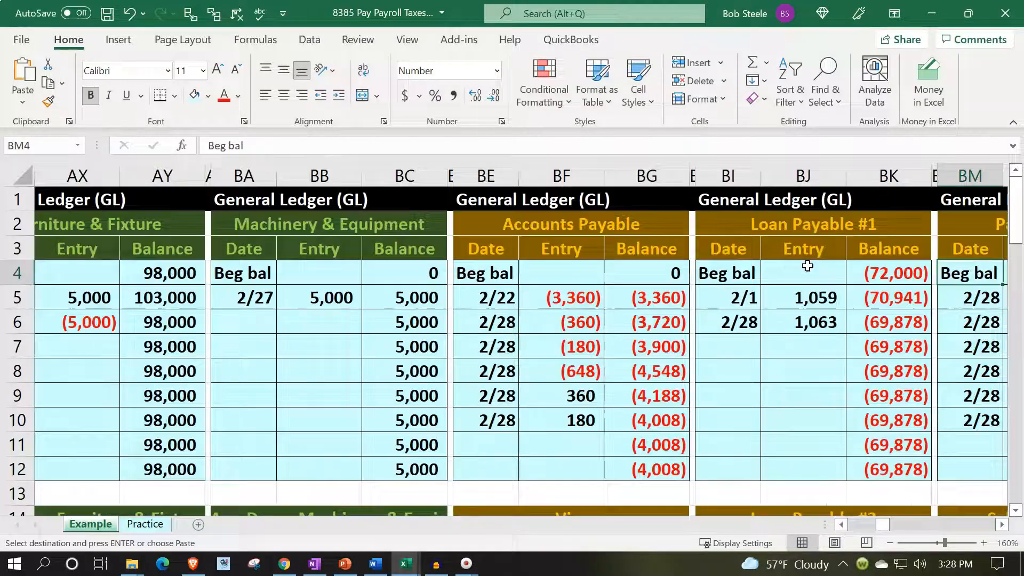
key("ctrl+Right")
key("ctrl+Right")
key("ctrl+Right")
key("ctrl+Right")
key("ctrl+Right")
key("ctrl+Right")
key("ctrl+Right")
key("ctrl+Right")
key("ctrl+Right")
key("ctrl+Right")
key("ctrl+Right")
key("ctrl+Right")
key("ctrl+Right")
key("ctrl+Right")
key("ctrl+Right")
key("ctrl+Right")
key("ctrl+Right")
key("ctrl+Right")
key("ctrl+Right")
key("ctrl+Right")
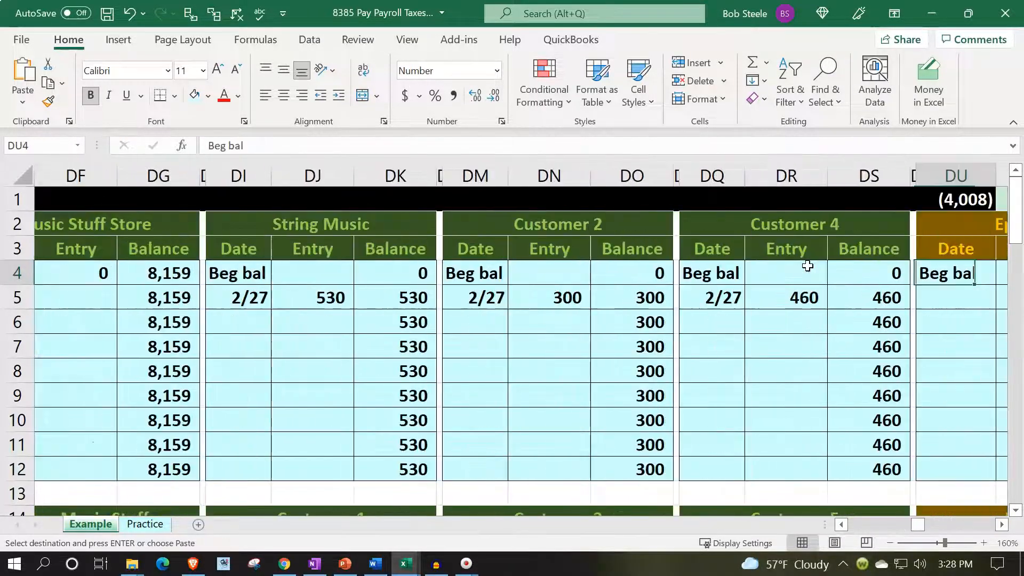
key("ctrl+Right")
key("ctrl+Right")
key("ctrl+Right")
key("ctrl+Right")
key("ctrl+Right")
key("ctrl+Right")
key("ctrl+Right")
key("ctrl+Right")
key("ctrl+Right")
key("ctrl+Right")
key("ctrl+Right")
key("ctrl+Right")
key("ctrl+Right")
key("ctrl+Right")
key("ctrl+Right")
key("ctrl+Right")
key("ctrl+Right")
key("ctrl+Right")
key("ctrl+Right")
key("ctrl+Right")
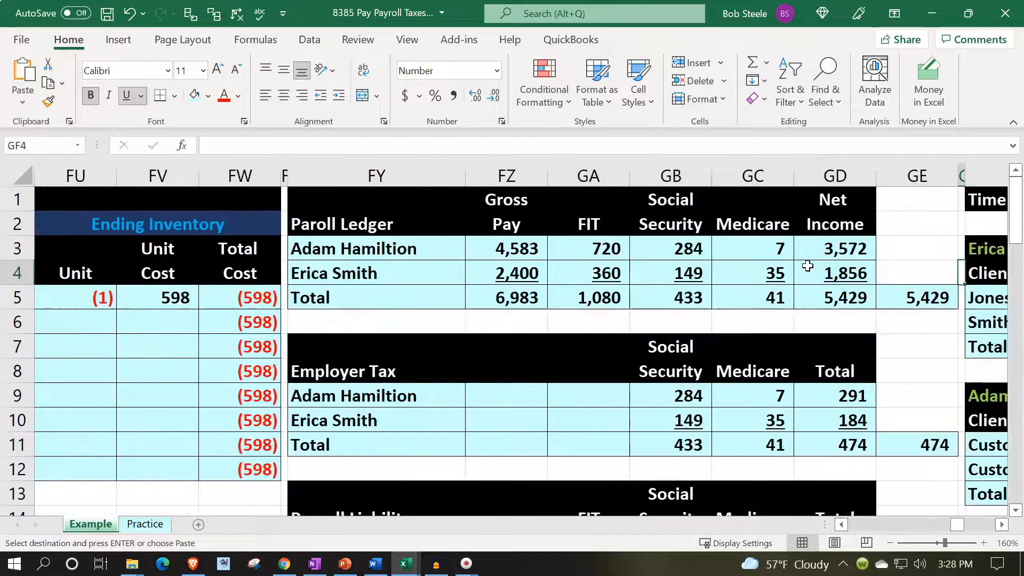
key("ctrl+Right")
key("ctrl+Right")
key("ctrl+Right")
key("ctrl+Right")
key("ctrl+Right")
key("ctrl+Right")
key("ctrl+Right")
key("ctrl+Right")
key("ctrl+Right")
key("ctrl+Right")
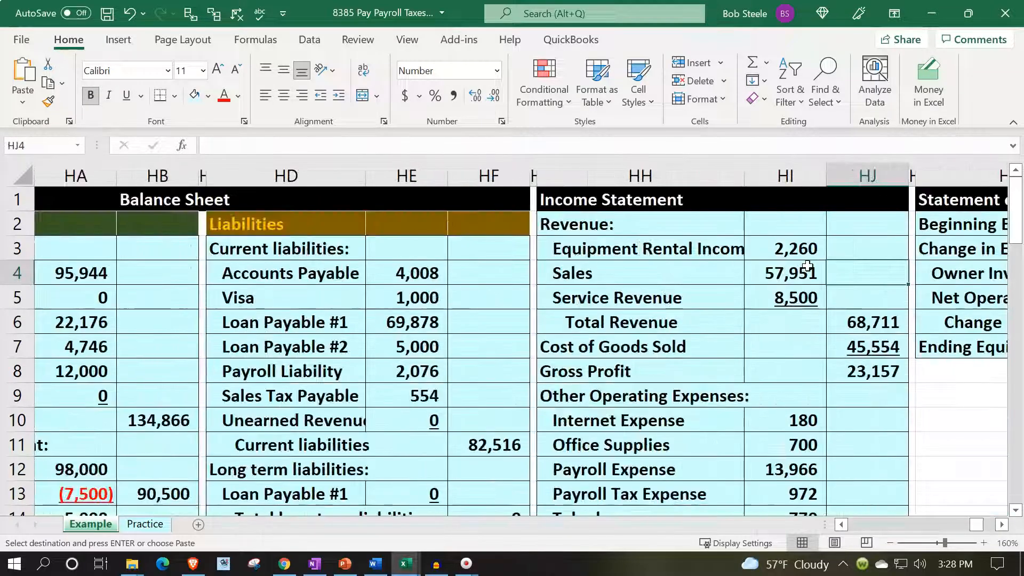
key("ctrl+Left")
key("ctrl+Left")
key("ctrl+Left")
key("ctrl+Left")
key("ctrl+Left")
key("Right")
key("Right")
key("ctrl+Right")
key("ctrl+Right")
key("ctrl+Right")
key("ctrl+Right")
key("ctrl+Right")
key("ctrl+Right")
key("ctrl+Right")
key("ctrl+Right")
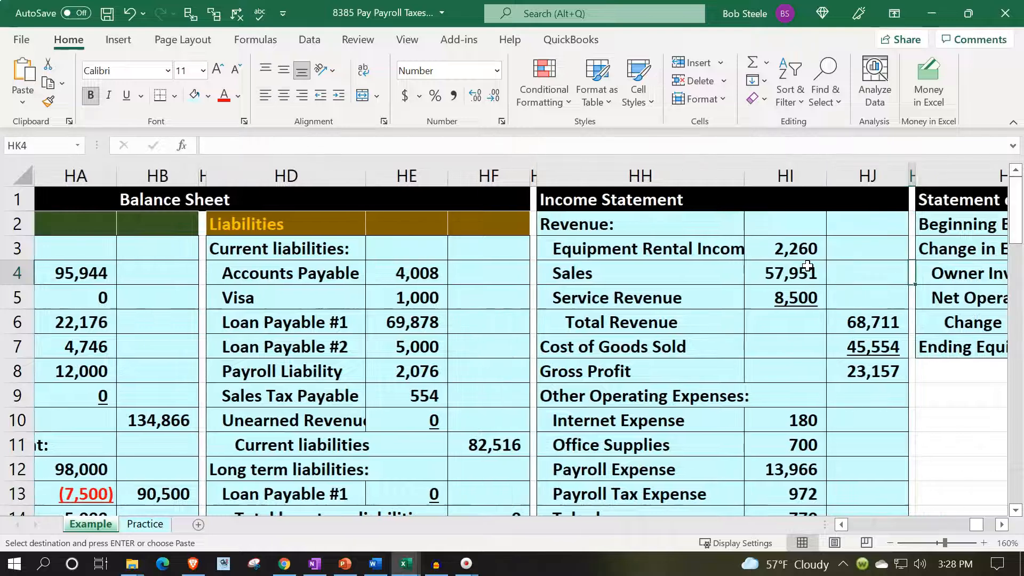
key("Right")
key("Right")
key("Right")
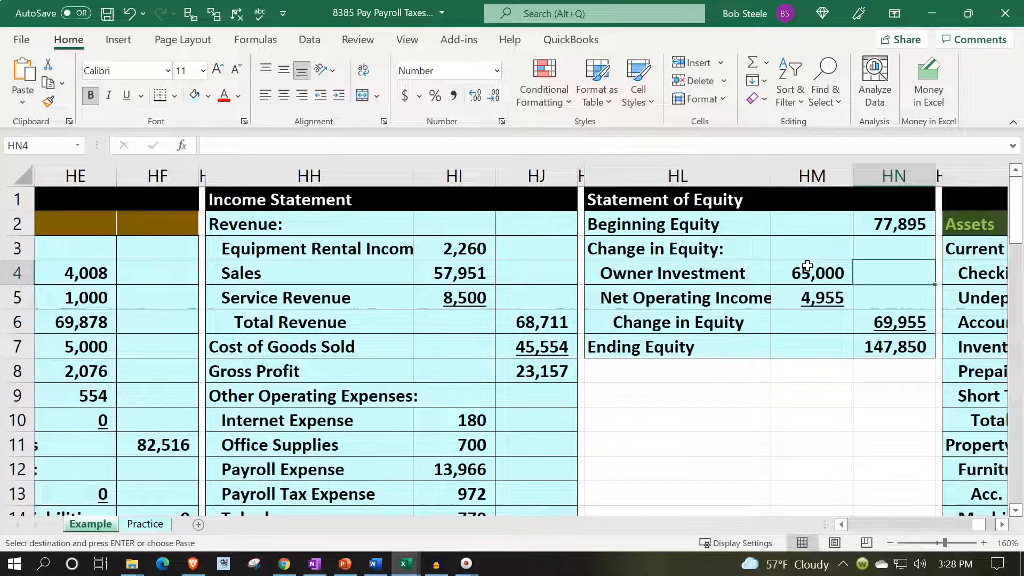
- On the Practice sheet, hide the journal entry columns A through Y
left_click(155, 525)
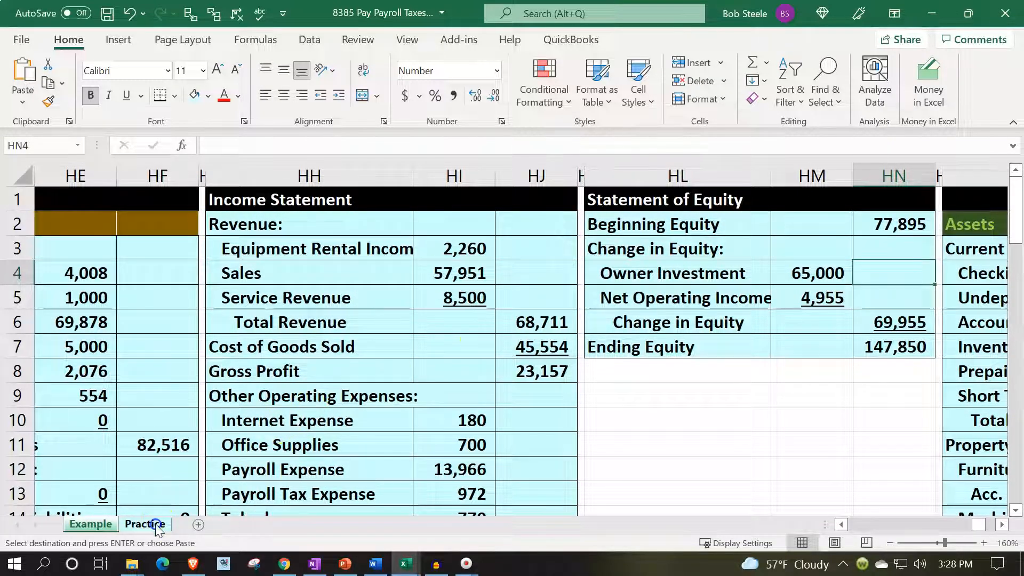
left_click(269, 370)
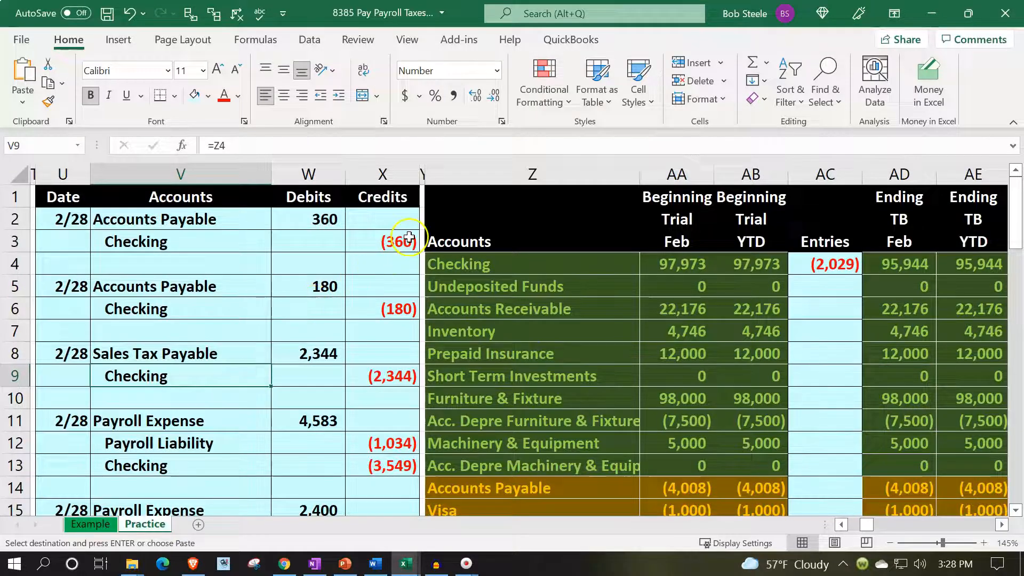
left_click(423, 173)
left_click_drag(424, 172, 37, 174)
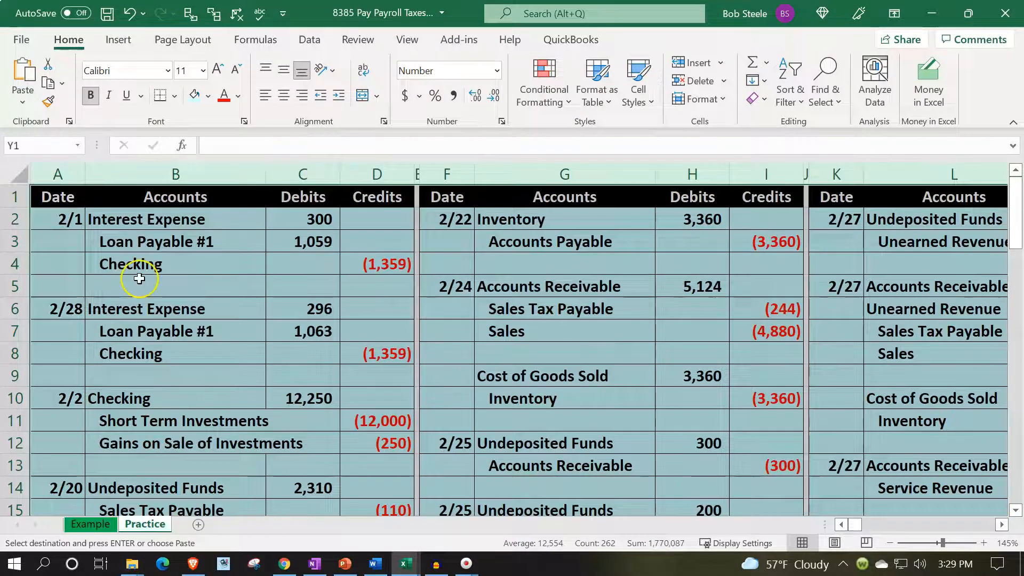
right_click(139, 278)
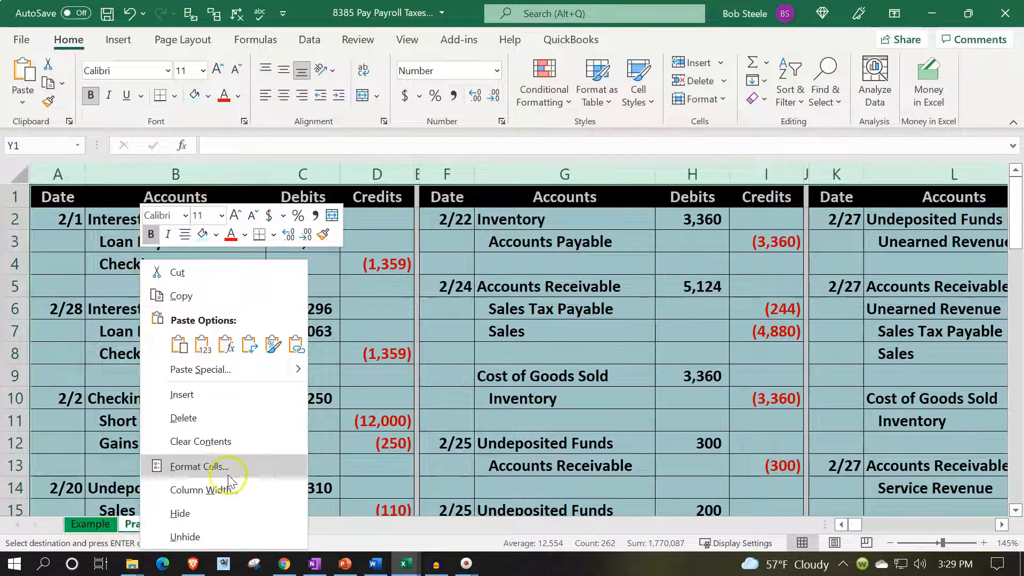
left_click(224, 514)
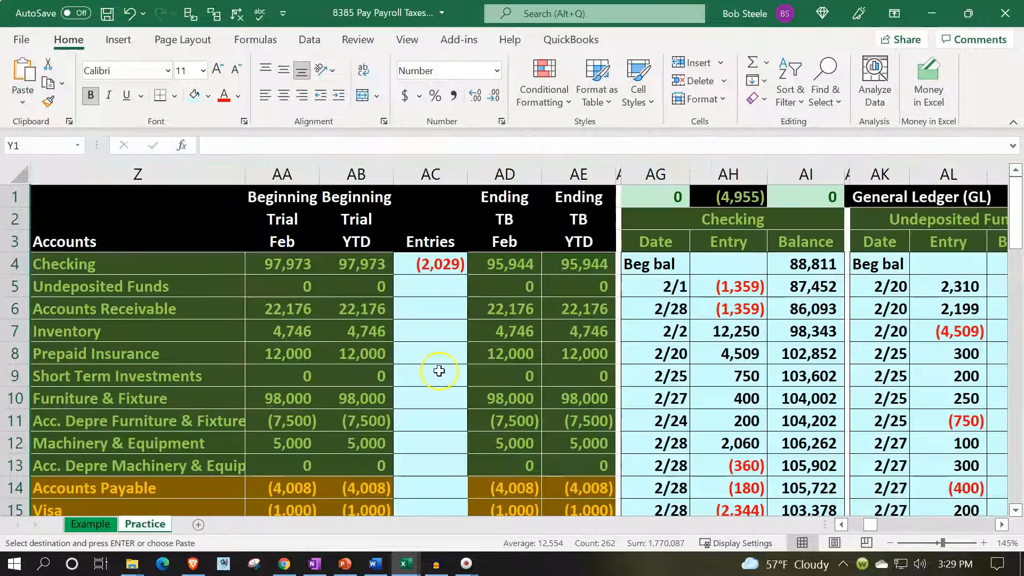
- Copy the ending trial balance amounts AD4:AE34 and paste them as values into the beginning trial balance starting at AA4
left_click_drag(505, 265, 573, 443)
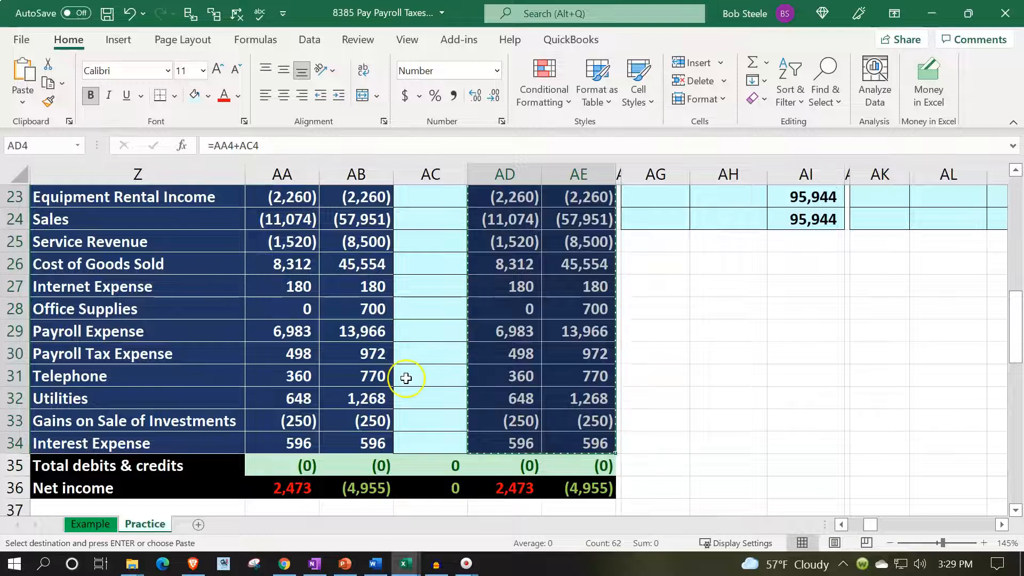
scroll(405, 378, "up", 6)
scroll(309, 285, "up", 2)
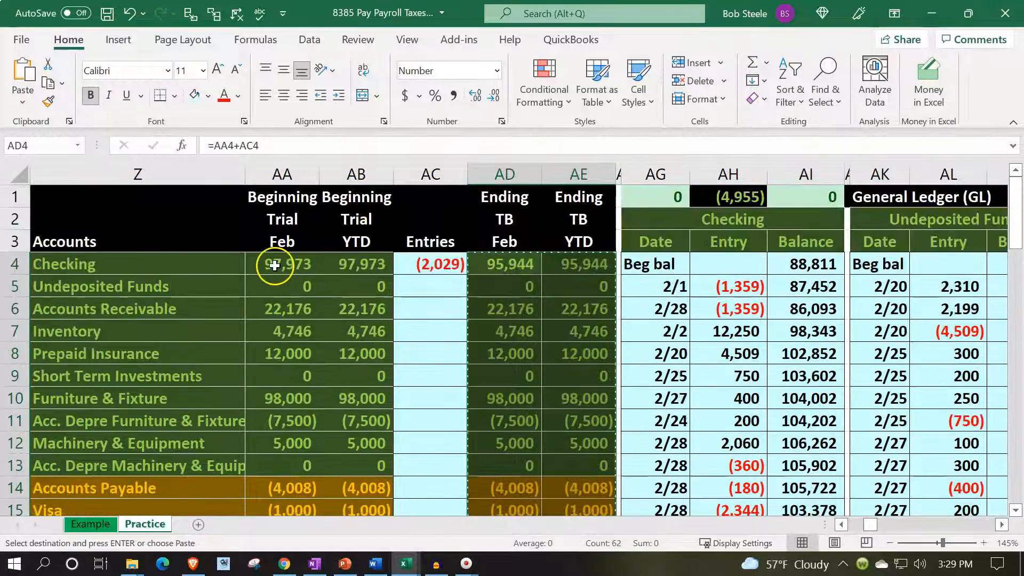
left_click(281, 264)
right_click(281, 265)
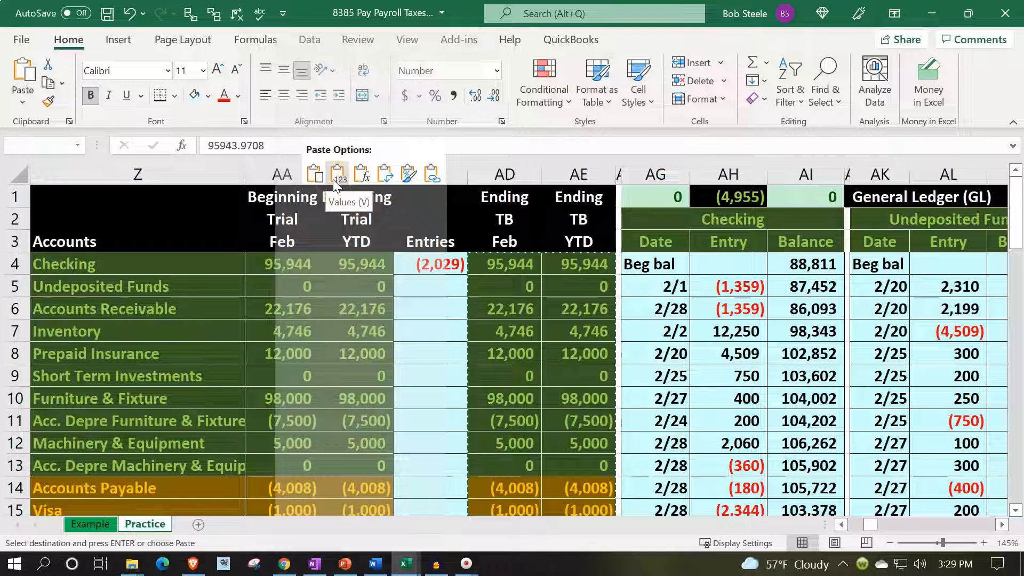
left_click(336, 176)
- Clear the amounts from the trial balance's Entries column, starting at AC4
left_click_drag(455, 270, 457, 463)
key("Escape")
scroll(457, 464, "up", 7)
left_click(398, 420)
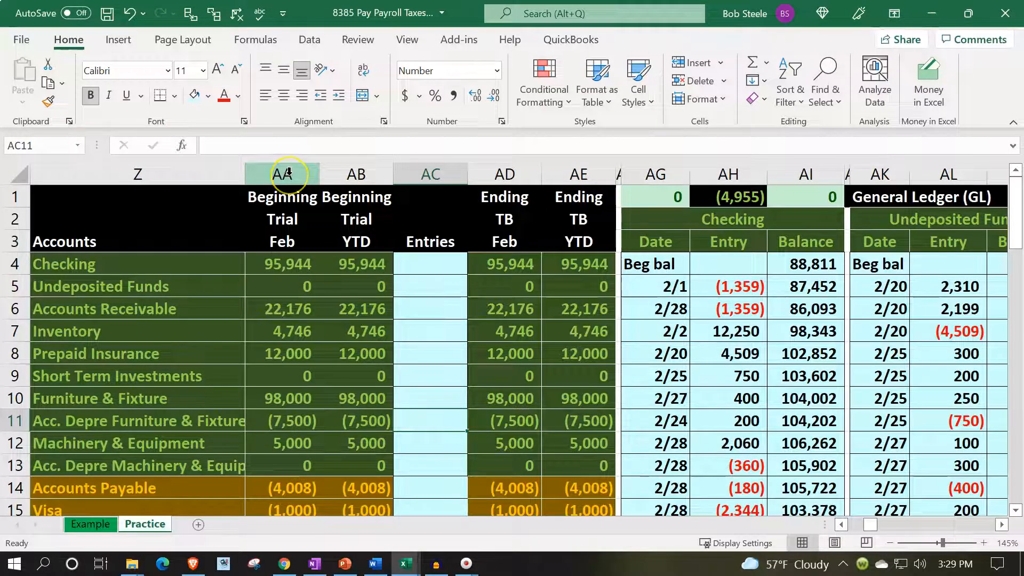
- Hide columns AA through AD, leaving only the YTD ending trial balance beside the account names
left_click_drag(288, 172, 489, 166)
right_click(410, 338)
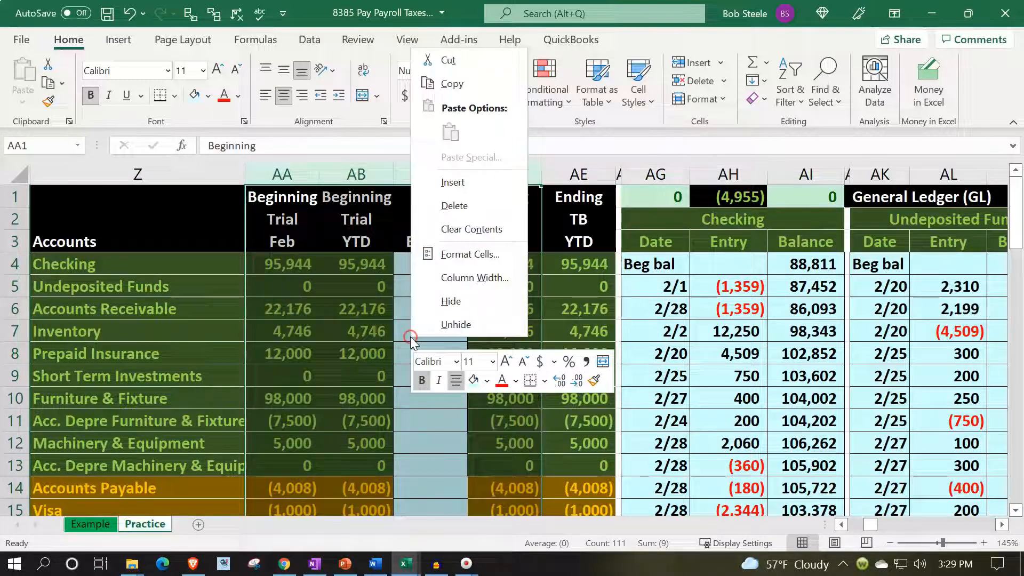
left_click(431, 308)
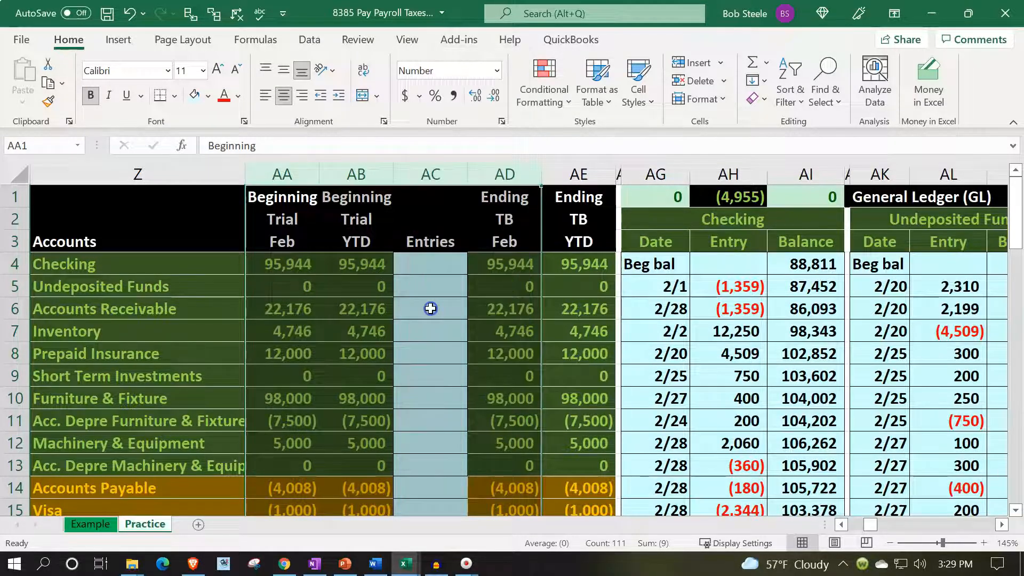
left_click(413, 300)
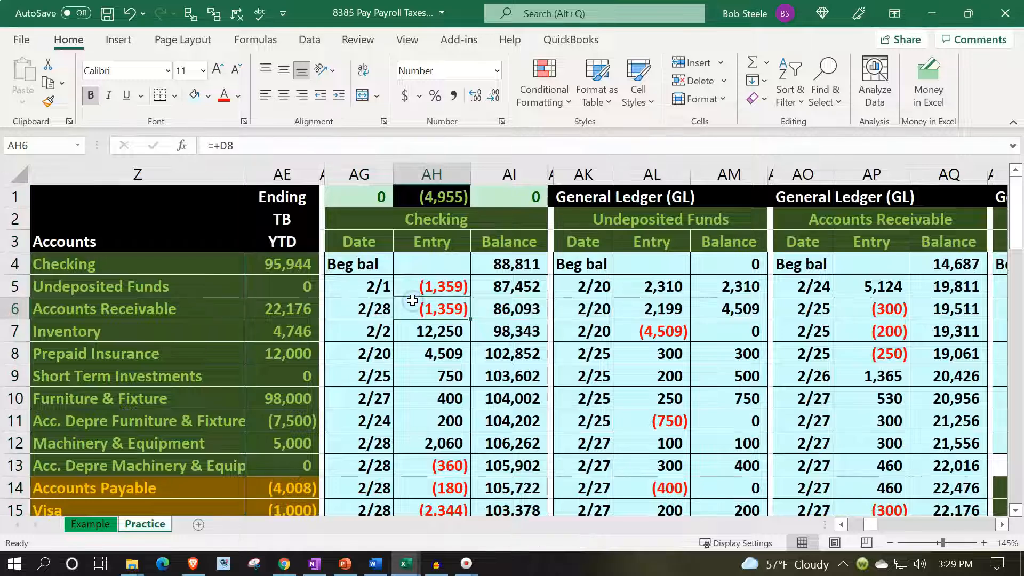
- Hide columns AF through HF between the YTD trial balance and the balance sheet
left_click(332, 171)
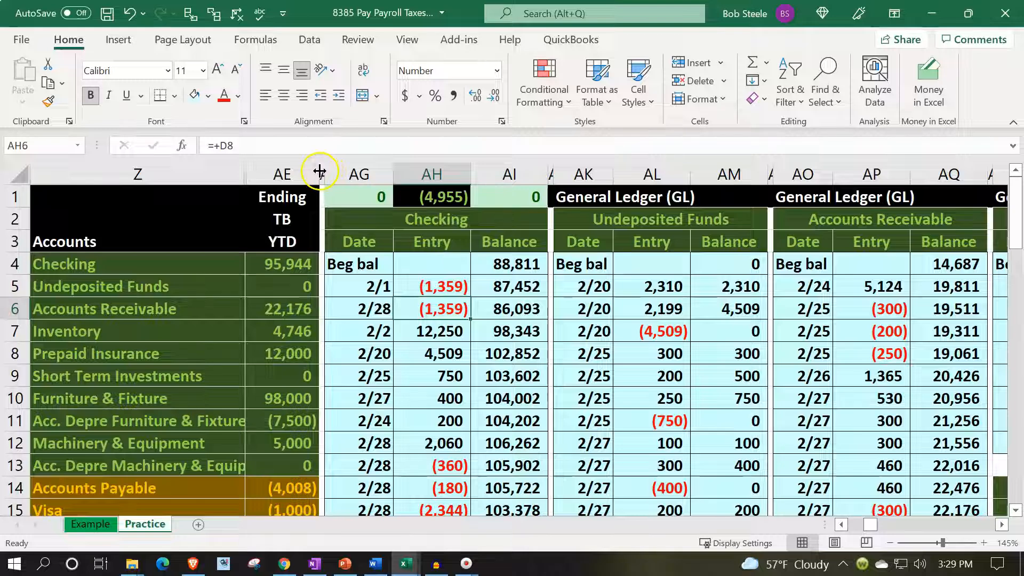
left_click_drag(322, 170, 106, 239)
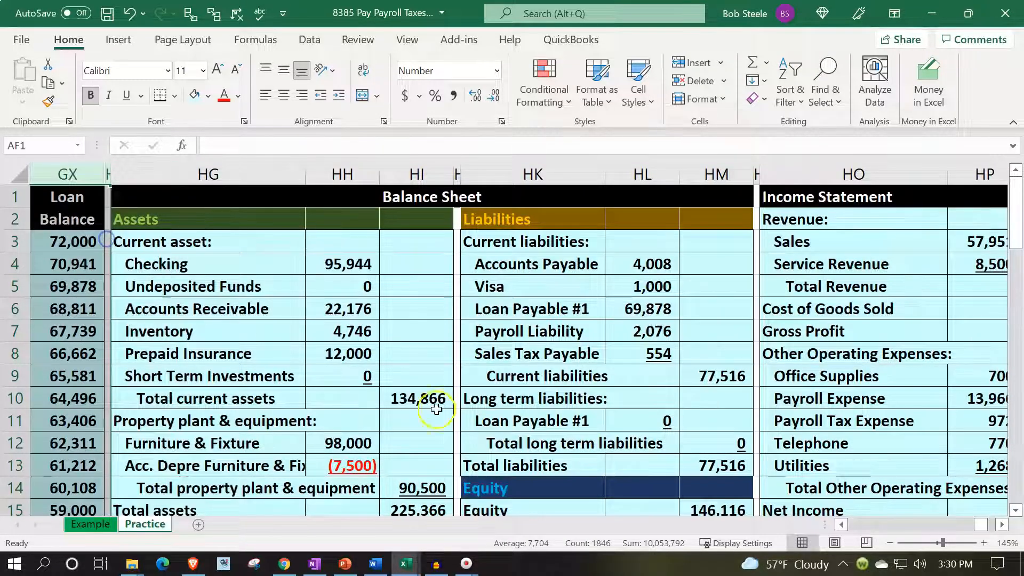
right_click(85, 241)
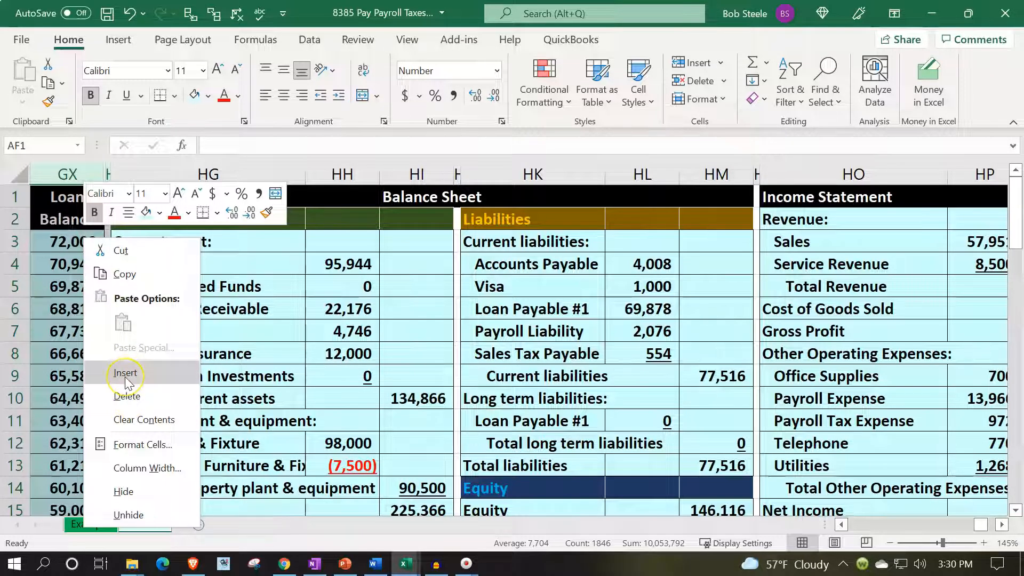
left_click(128, 515)
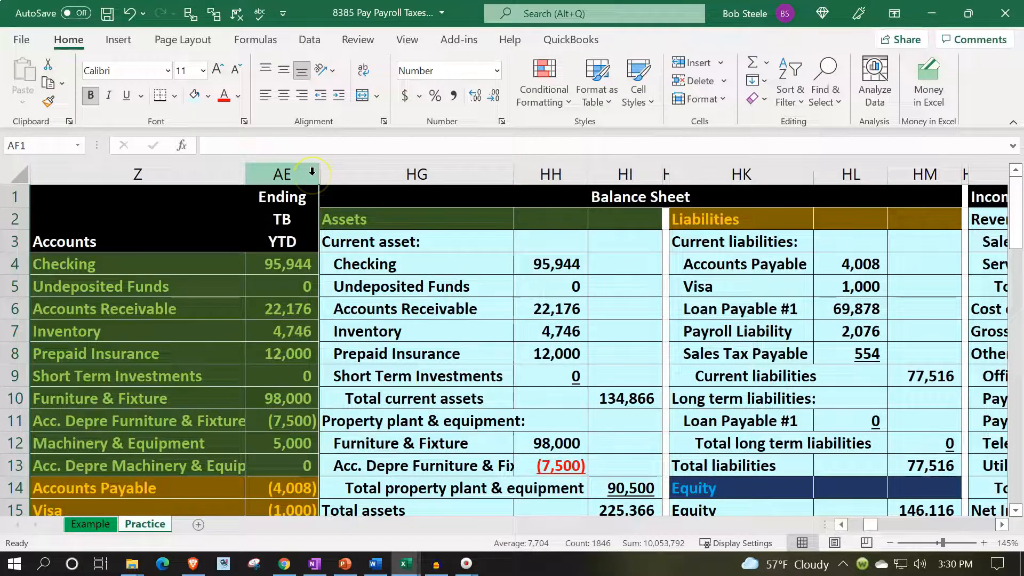
- Unhide the columns between AE and HG
left_click_drag(312, 171, 332, 174)
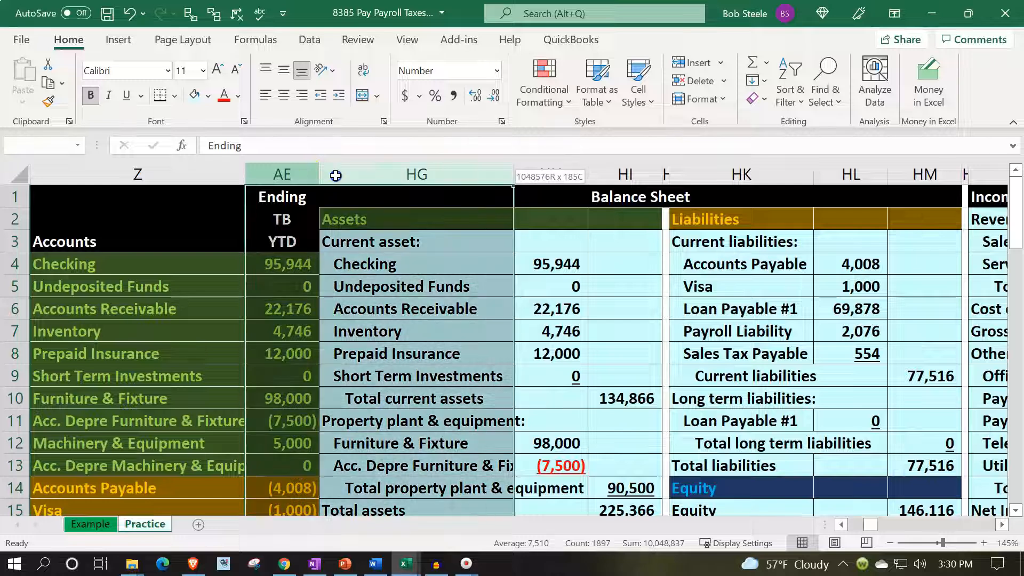
right_click(397, 374)
left_click(410, 359)
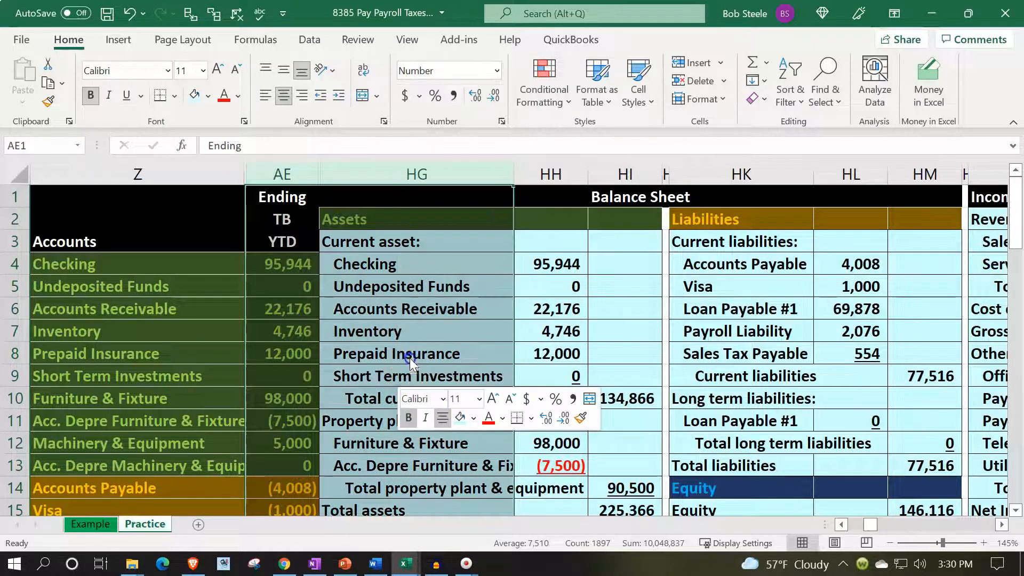
- Hide columns AG through HF, keeping narrow spacer column AF between the YTD trial balance and the balance sheet
left_click_drag(354, 175, 1007, 173)
left_click_drag(1018, 195, 693, 204)
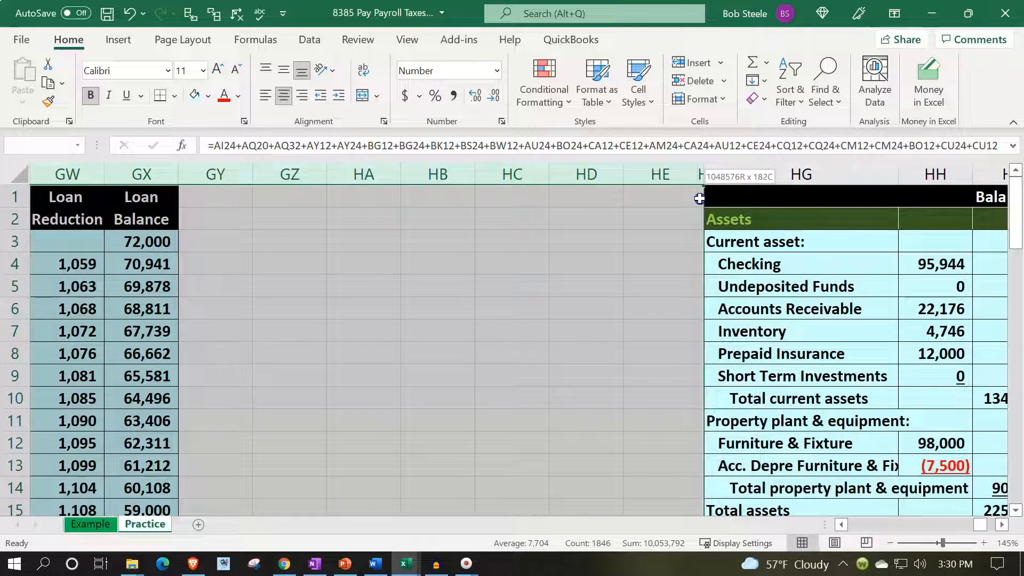
right_click(488, 354)
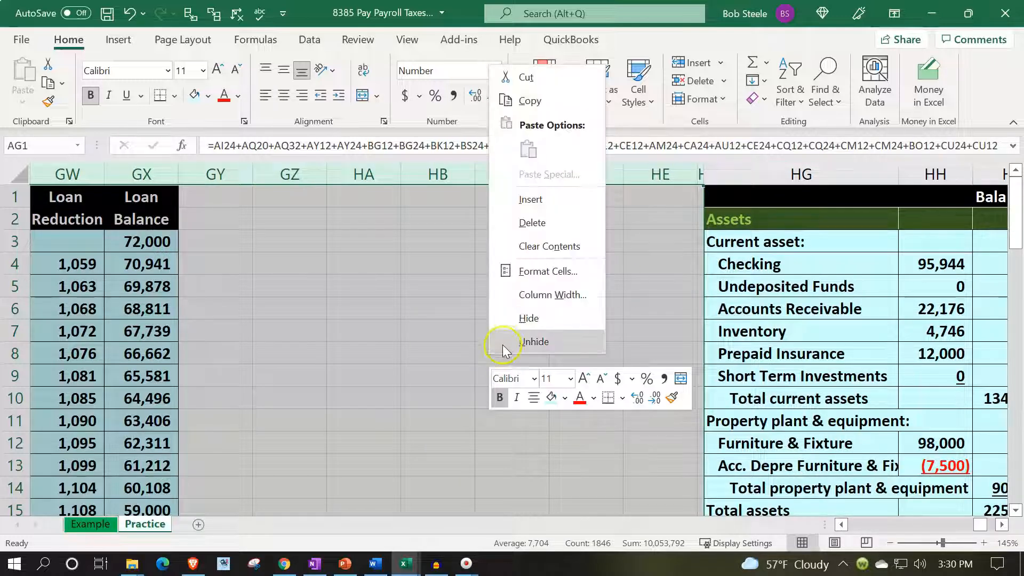
left_click(520, 320)
left_click(429, 309)
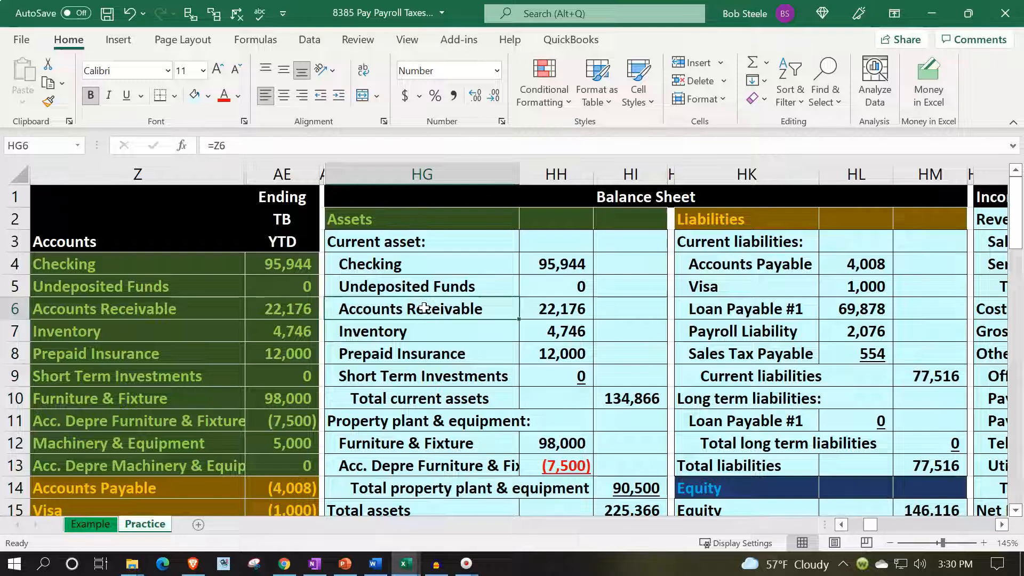
- Examine the formulas behind the trial balance's Accounts Receivable amount and the balance sheet's Undeposited Funds line
key("Left")
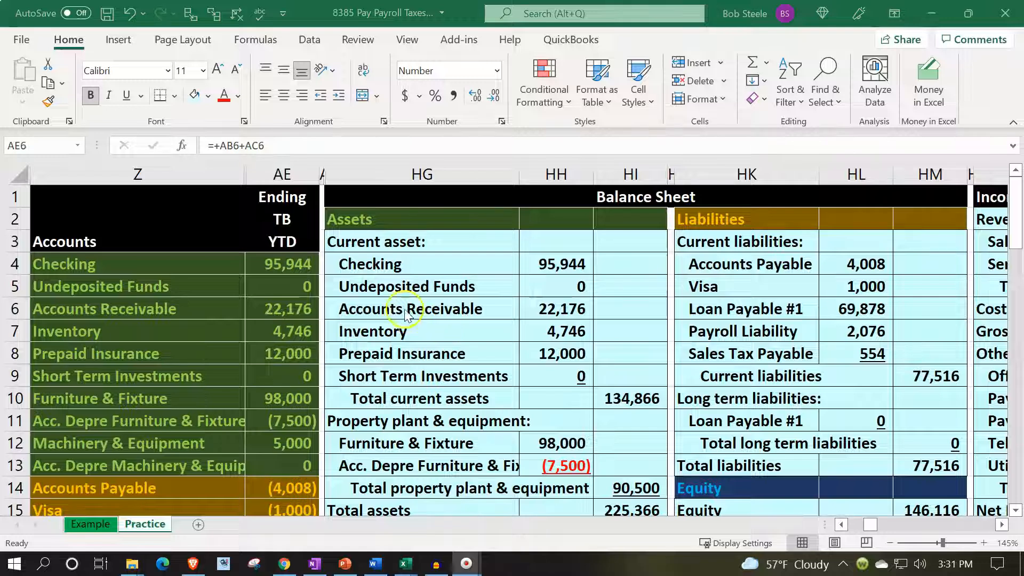
key("F2")
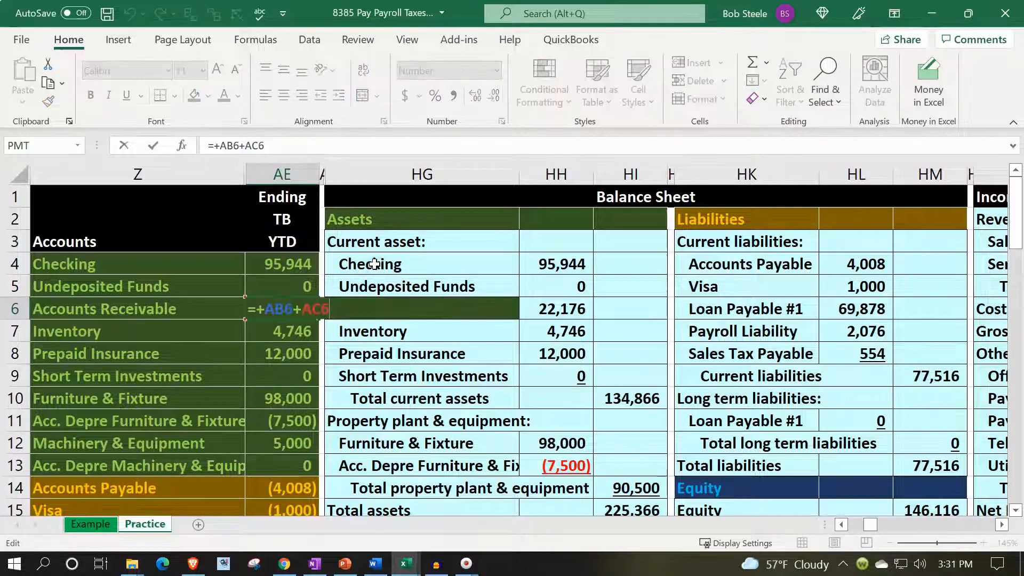
key("Return")
key("Up")
key("Up")
key("Right")
key("Right")
key("Up")
key("Down")
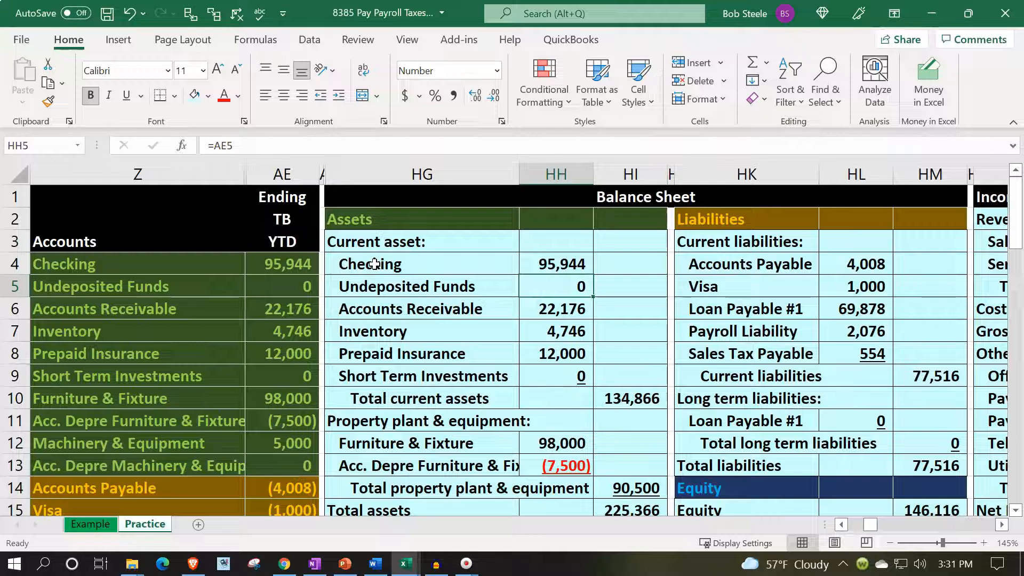
left_click(375, 292)
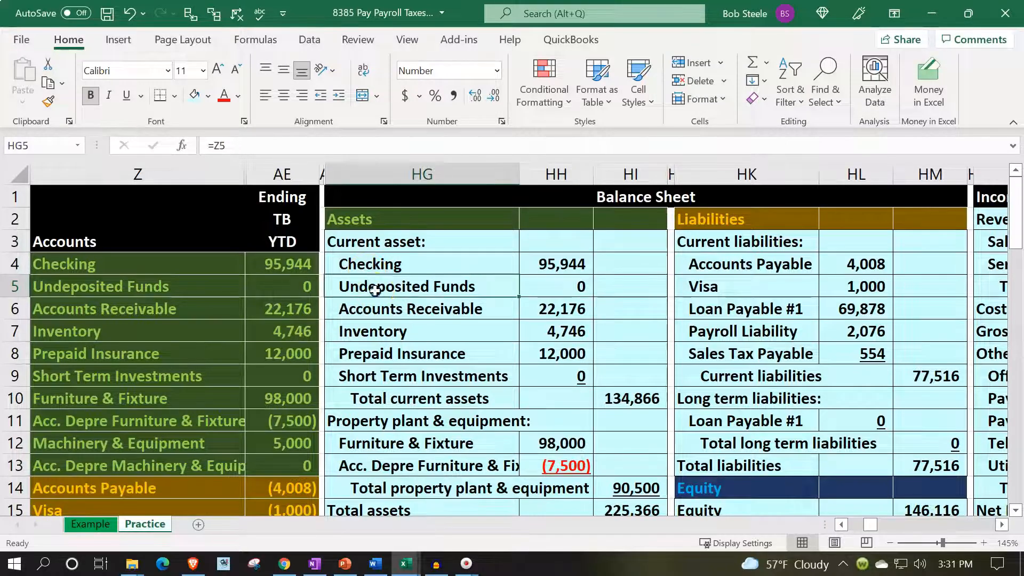
left_click_drag(516, 280, 524, 282)
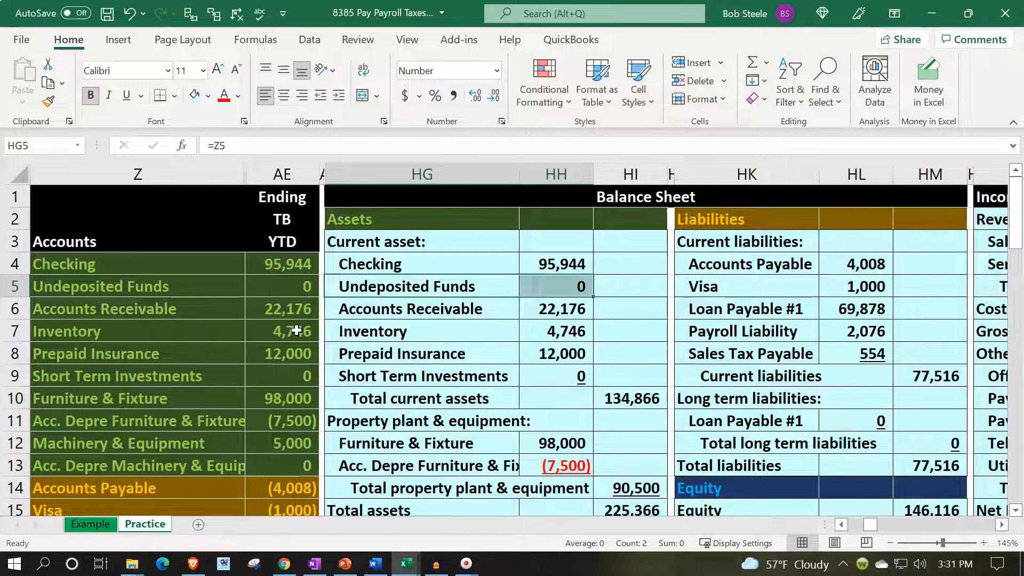
- Go through the balance sheet's current asset amounts down to Total current assets, checking how each formula links to the trial balance
left_click_drag(293, 263, 299, 295)
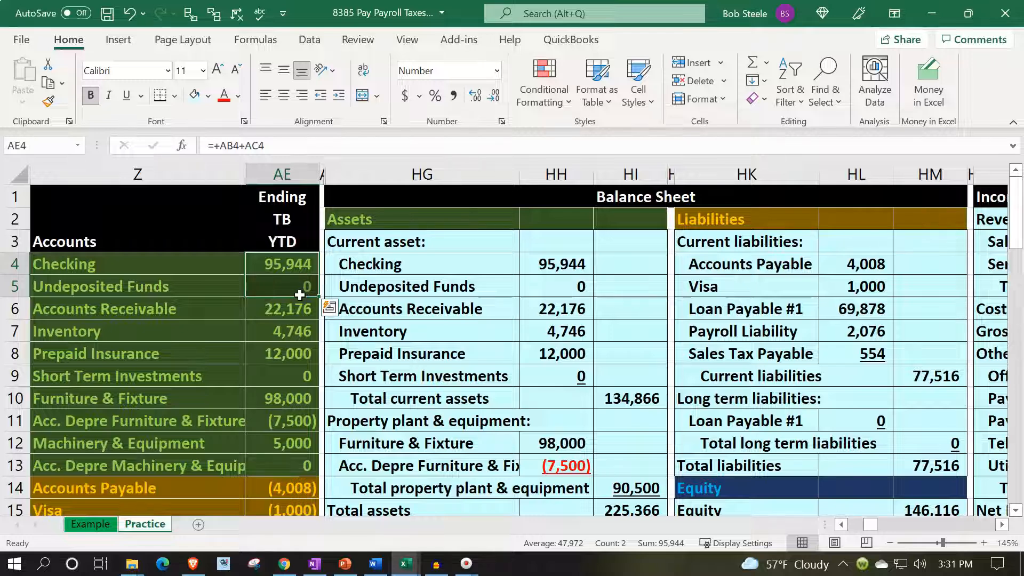
left_click(423, 309)
key("Right")
key("Up")
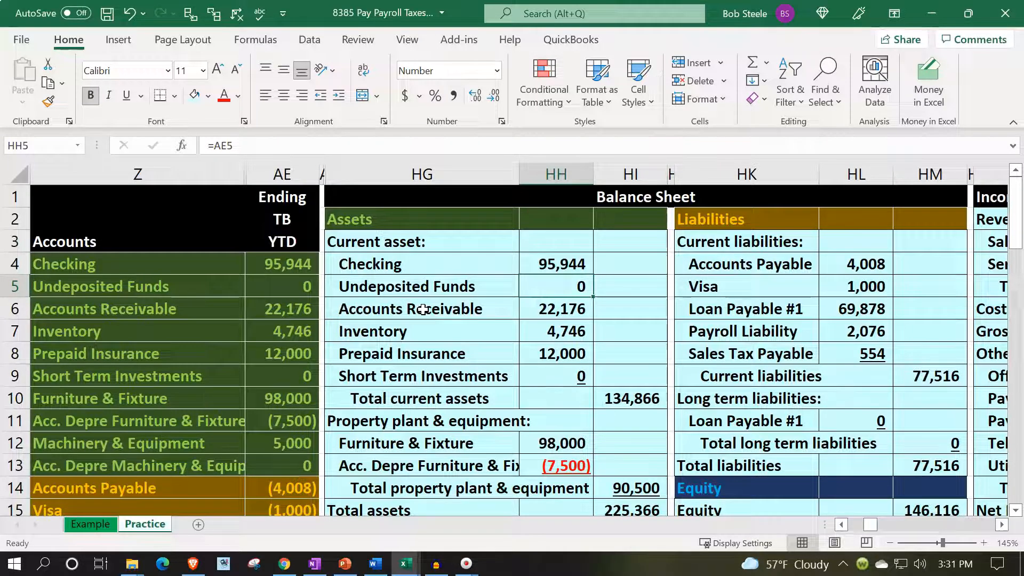
key("Down")
key("Down")
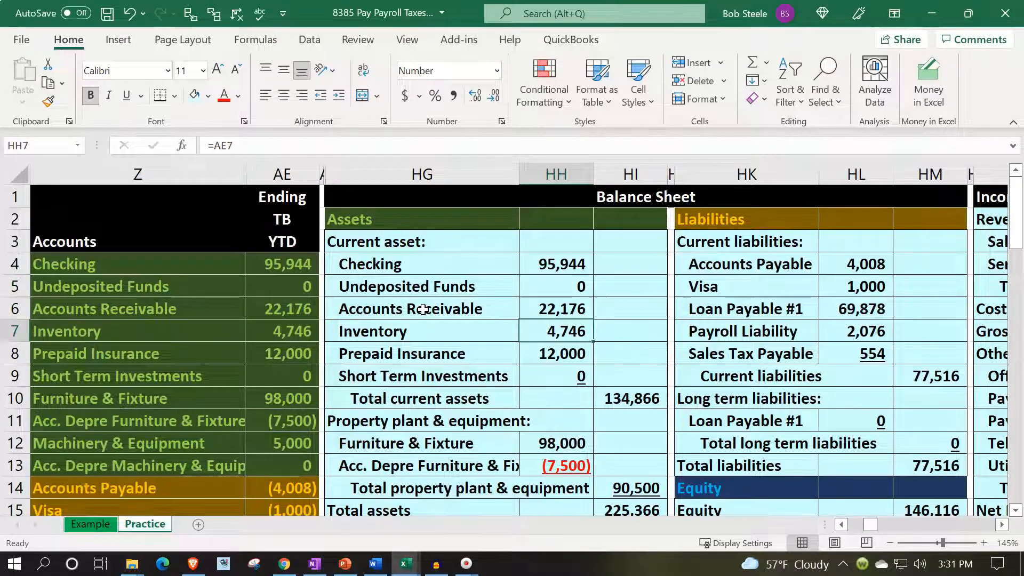
key("Down")
key("Down")
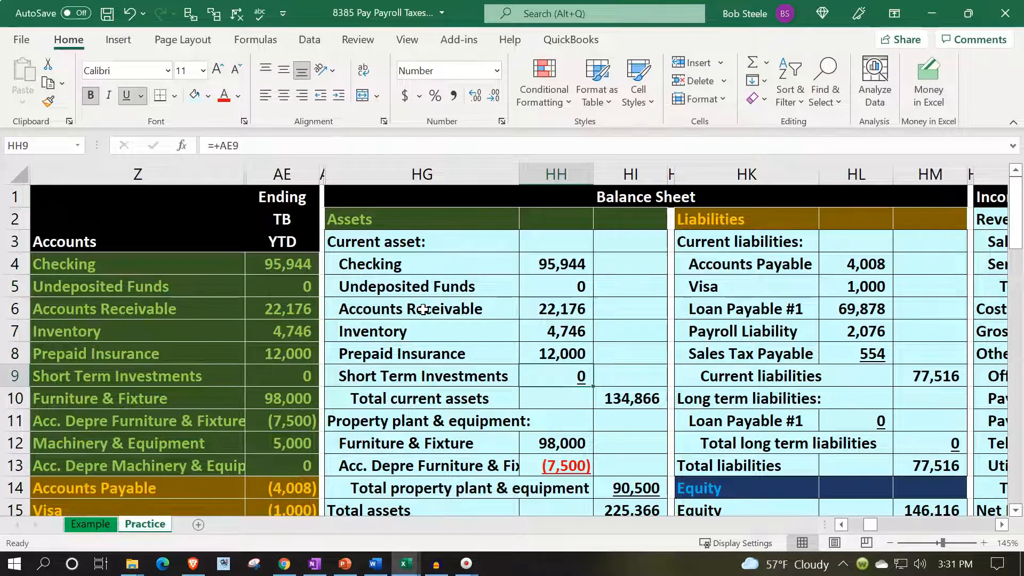
key("Down")
key("Right")
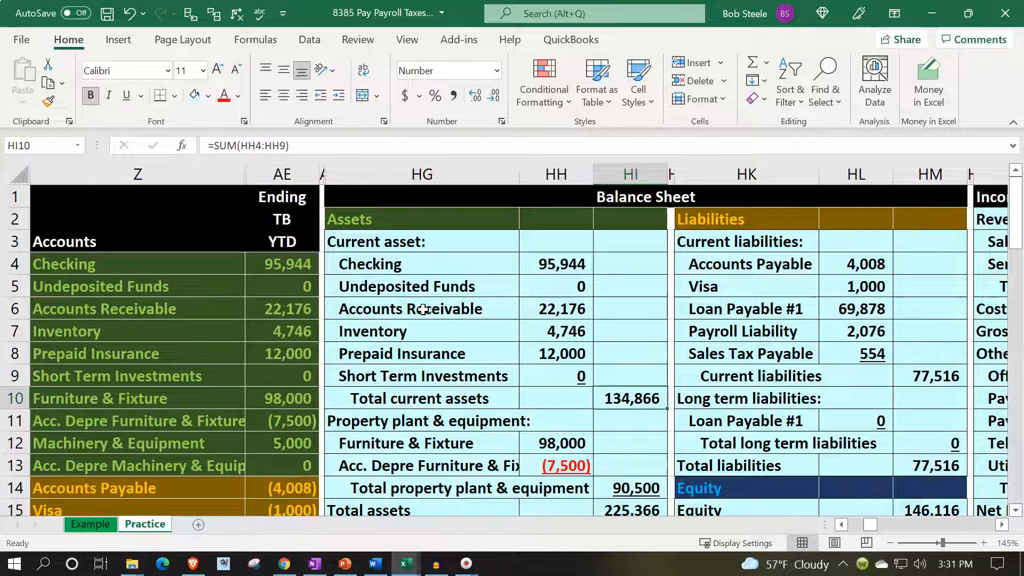
- Sum the trial balance's current assets in AE4:AE9 and compare the result with Total current assets in HI10
left_click_drag(256, 264, 255, 395)
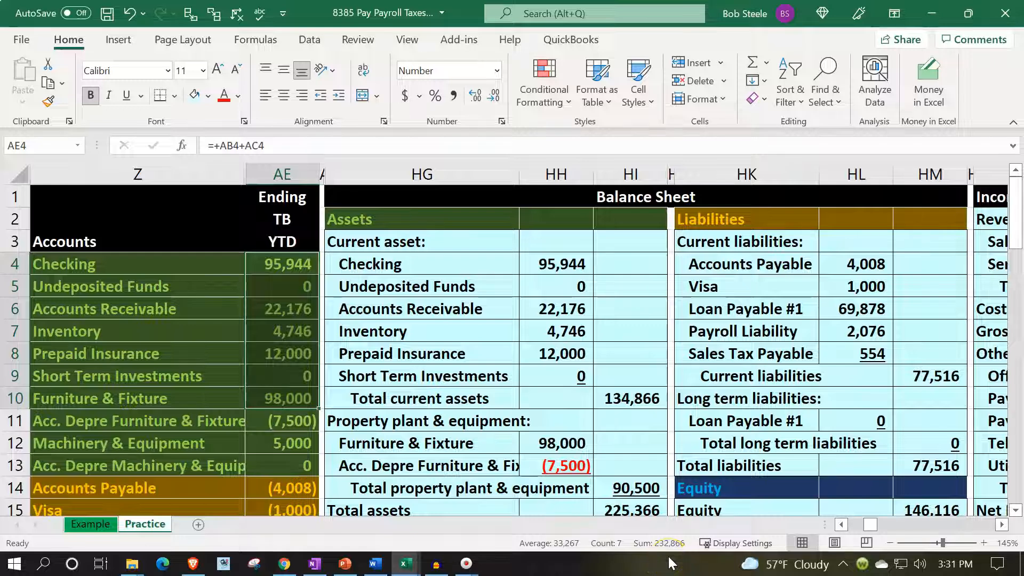
left_click(385, 393)
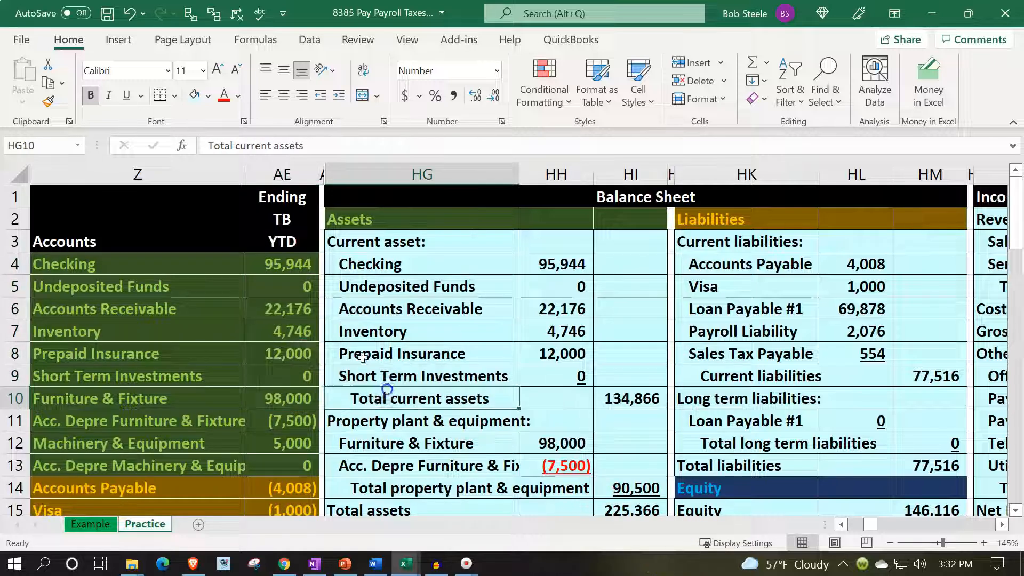
left_click_drag(300, 266, 301, 366)
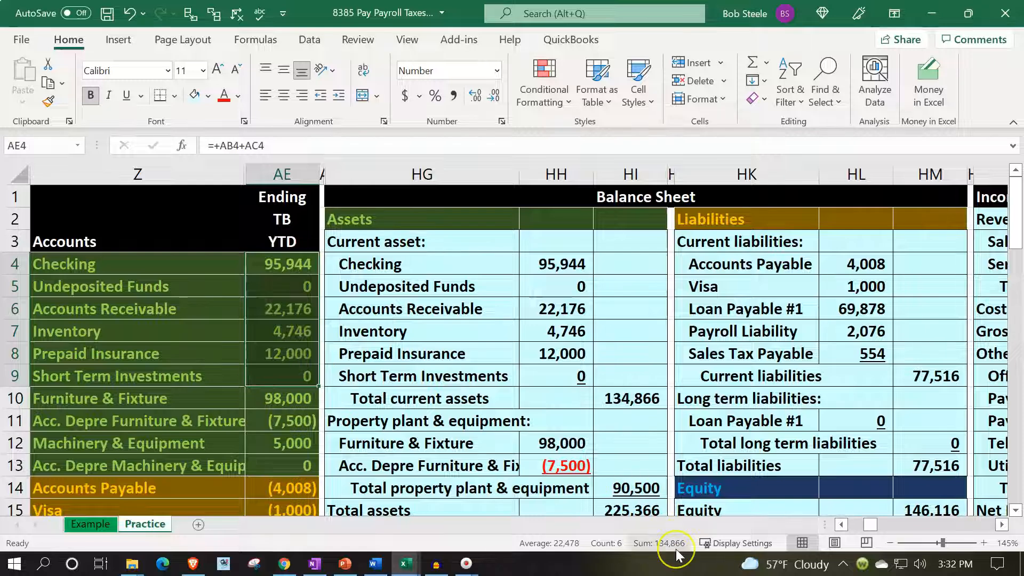
left_click(625, 401)
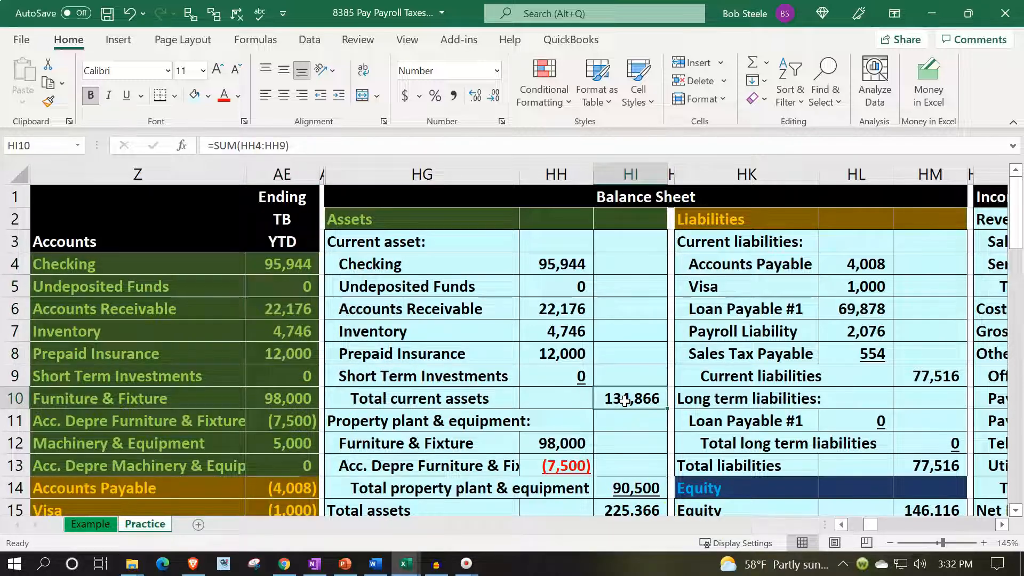
- Insert blank cells at HG14:HI17 above Total property plant & equipment, shifting the existing cells down four rows
scroll(626, 401, "down", 1)
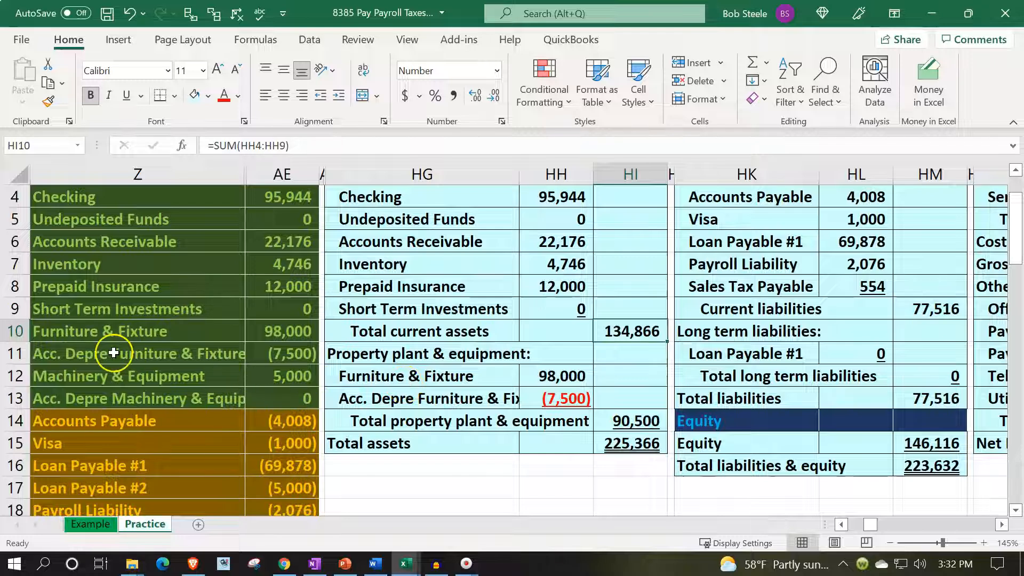
left_click_drag(85, 336, 88, 397)
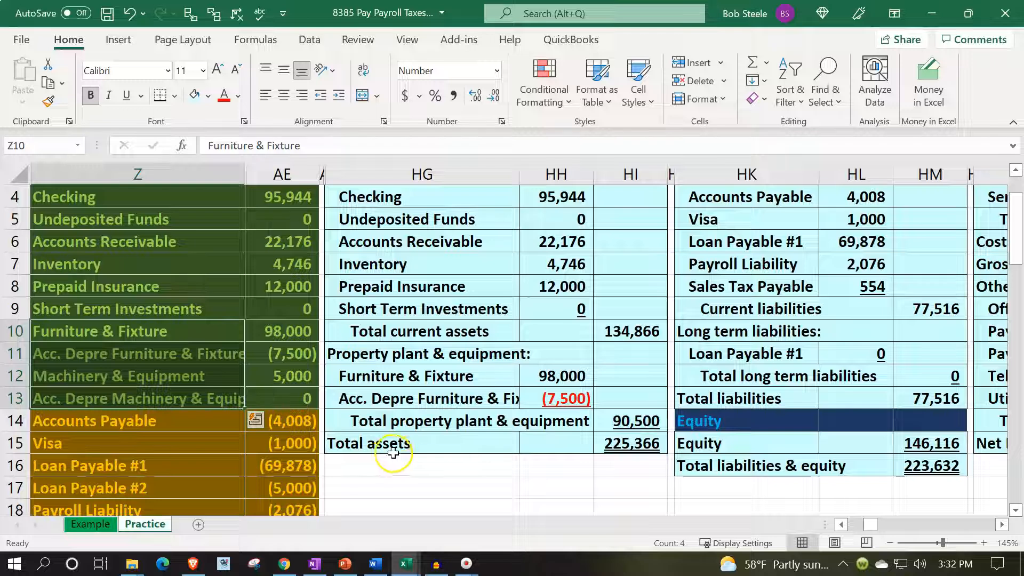
left_click(392, 421)
left_click_drag(392, 421, 625, 482)
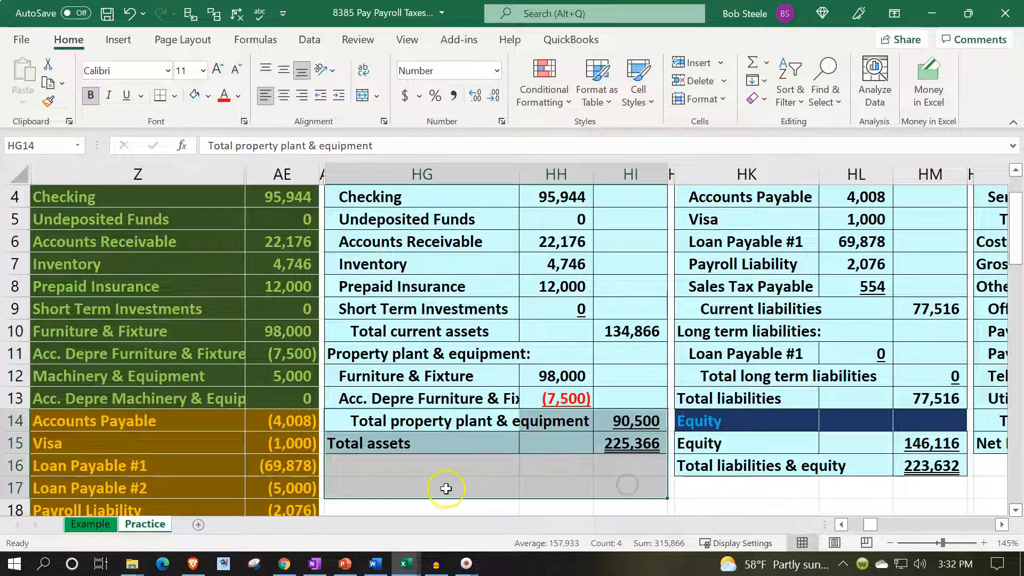
right_click(446, 486)
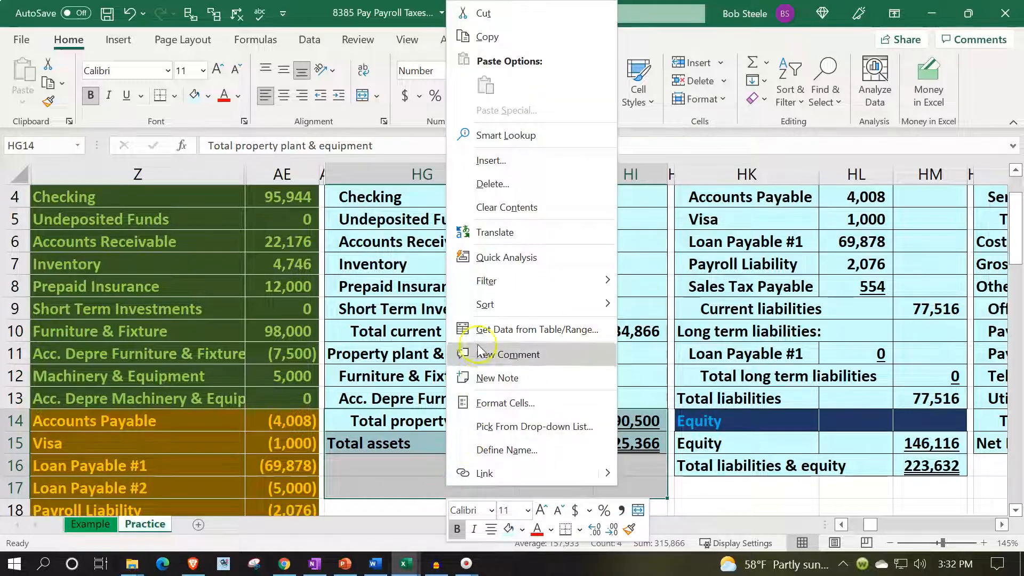
left_click(501, 161)
left_click(470, 177)
left_click(469, 235)
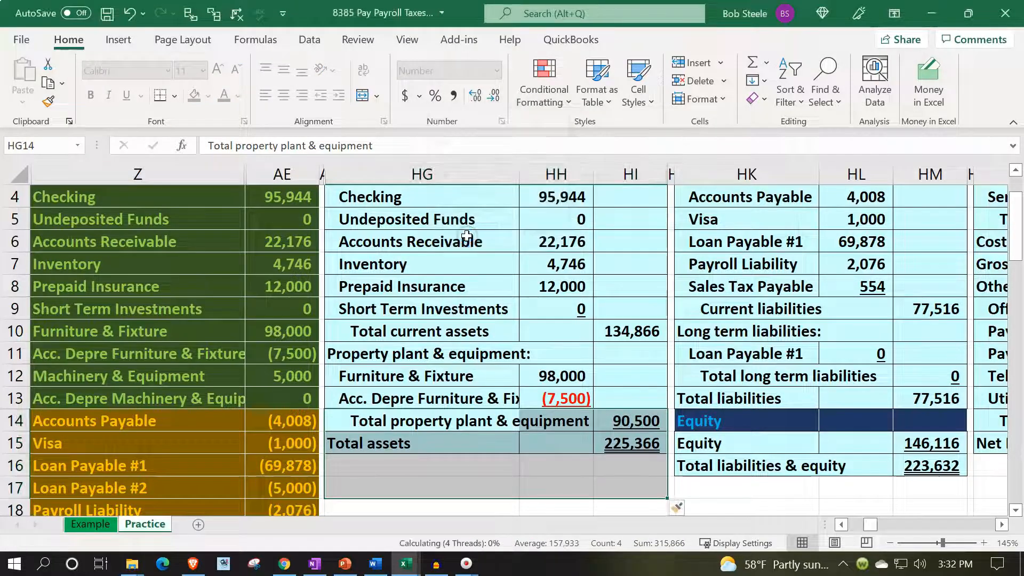
- Widen column HG until the full Acc. Depre Furniture & Fixture account name fits
left_click(435, 376)
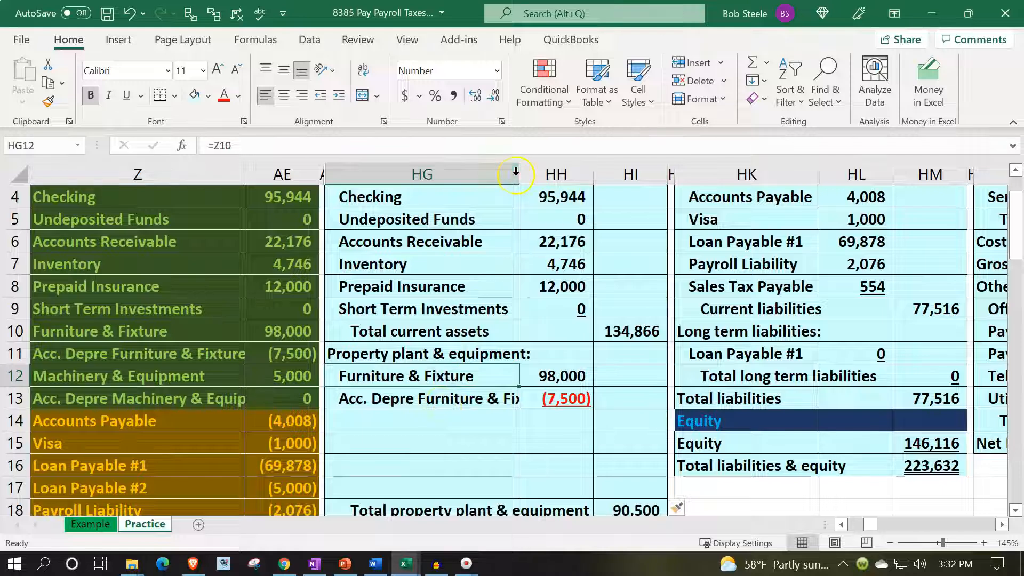
left_click_drag(533, 175, 562, 174)
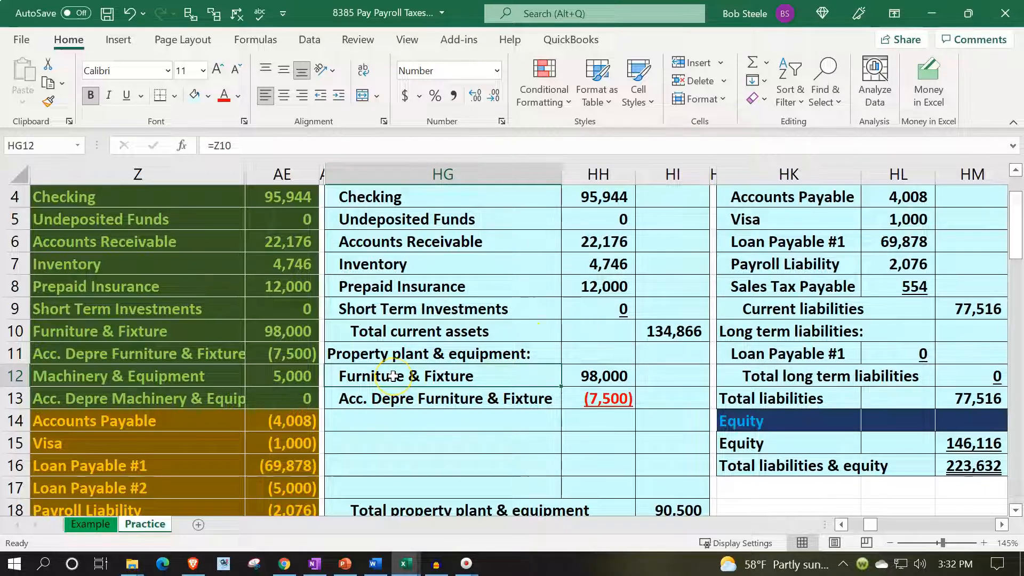
- Examine the formula of the Acc. Depre Furniture & Fixture label in HG13 and the blank cells around it
left_click(393, 404)
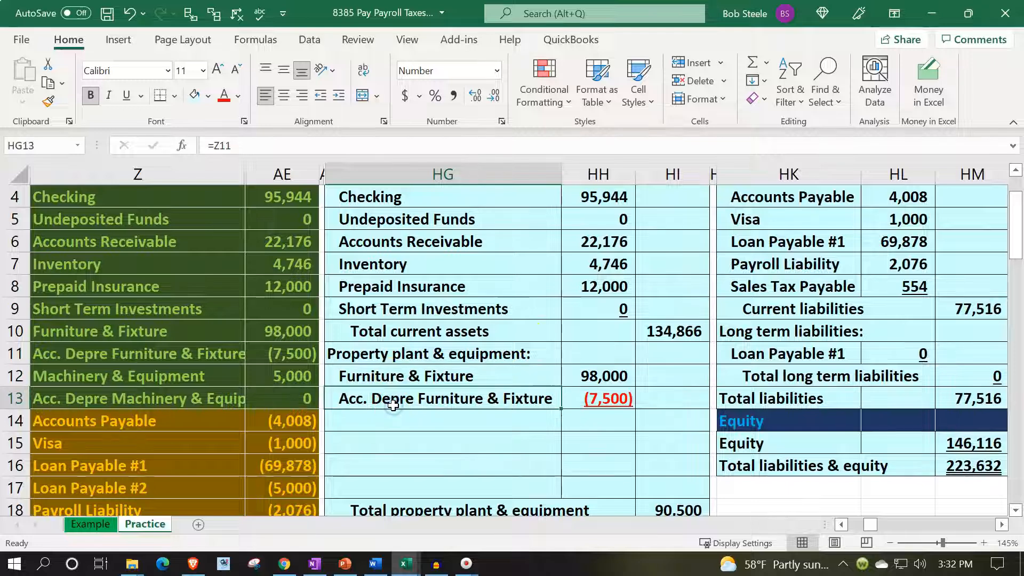
double_click(393, 404)
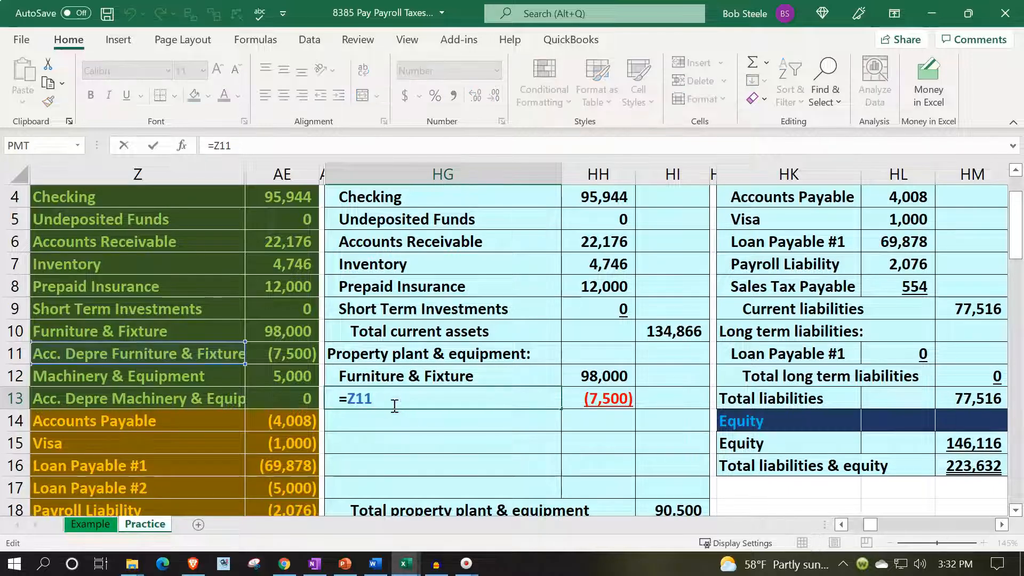
key("Return")
key("Right")
key("Right")
key("Up")
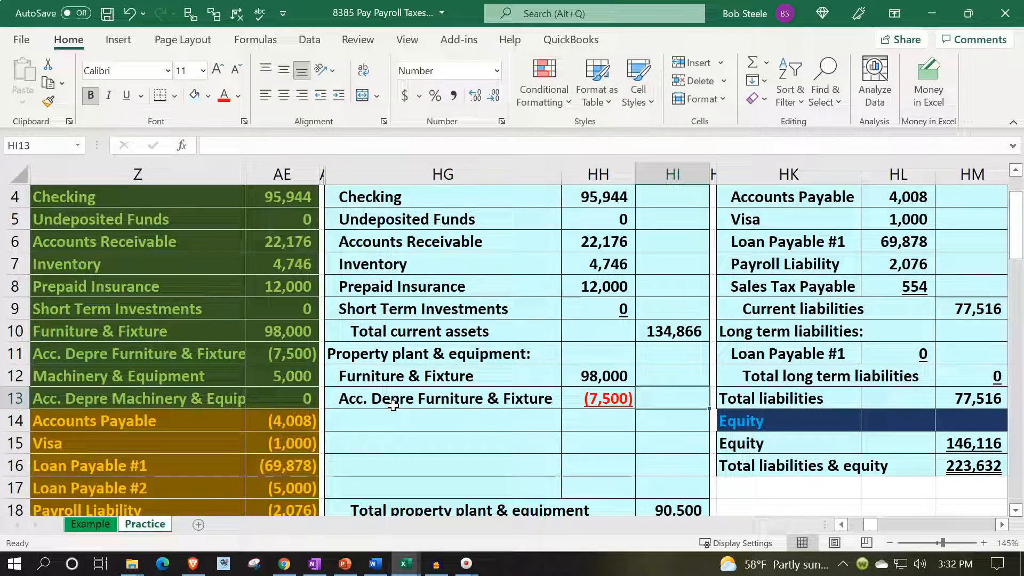
key("Left")
key("Left")
key("Down")
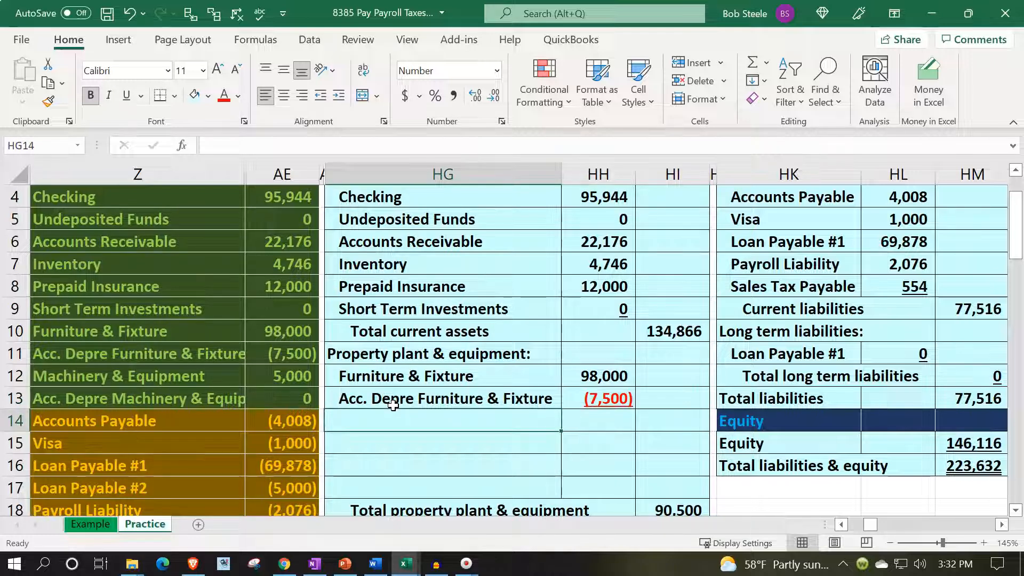
key("Right")
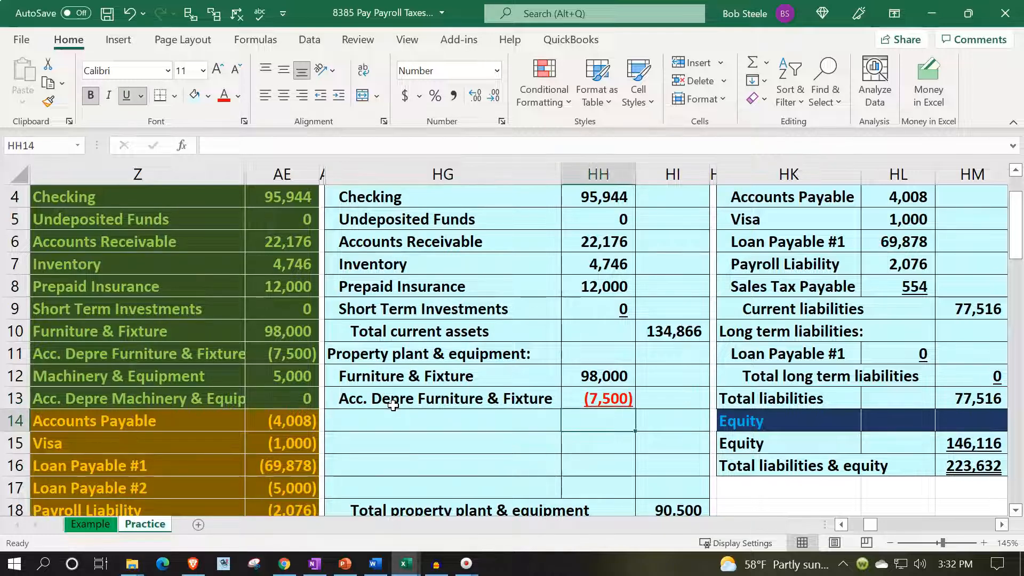
- Enter a SUM of HH12:HH13 in HI13 to net Furniture & Fixture against its accumulated depreciation
key("Right")
key("Up")
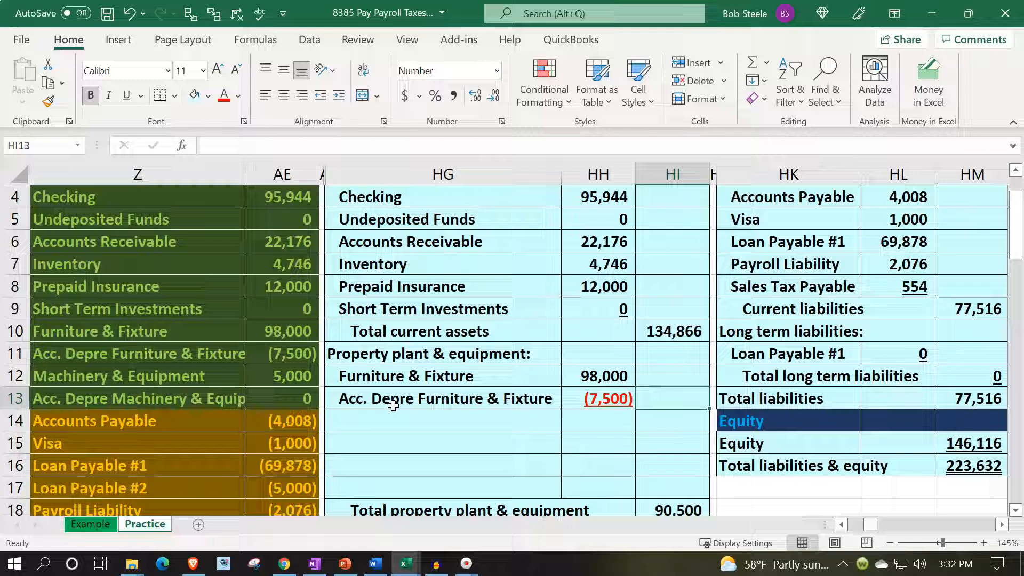
type("=sum(")
key("Left")
key("shift+Up")
key("Return")
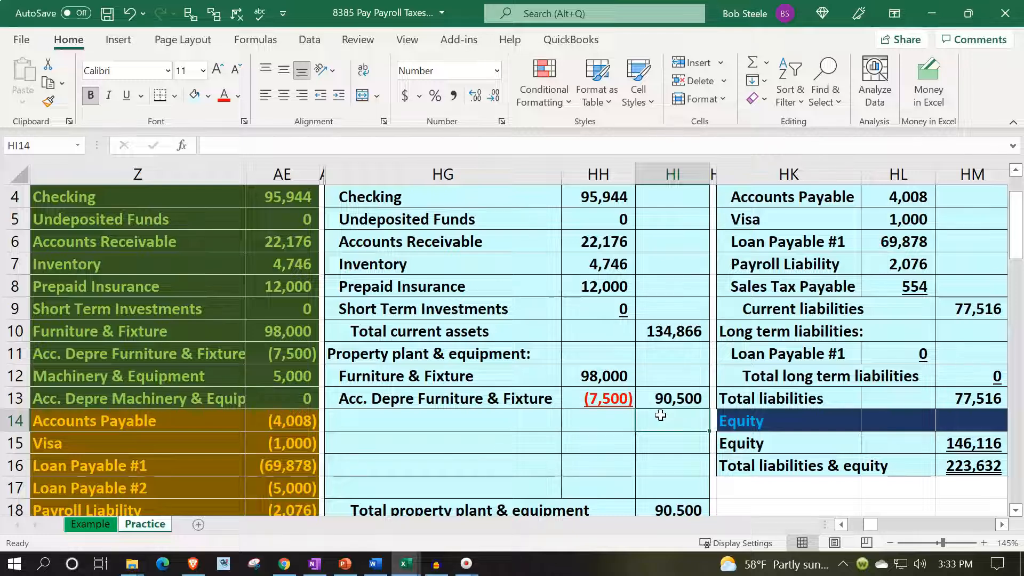
- Indent the Acc. Depre Furniture & Fixture label in HG13 one more level
key("Left")
key("Left")
key("Up")
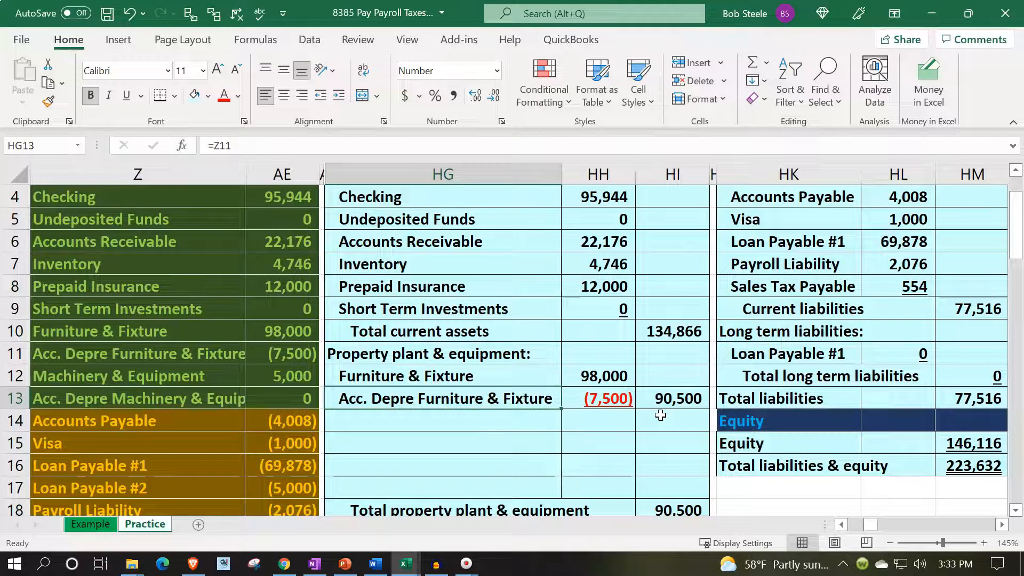
left_click(337, 97)
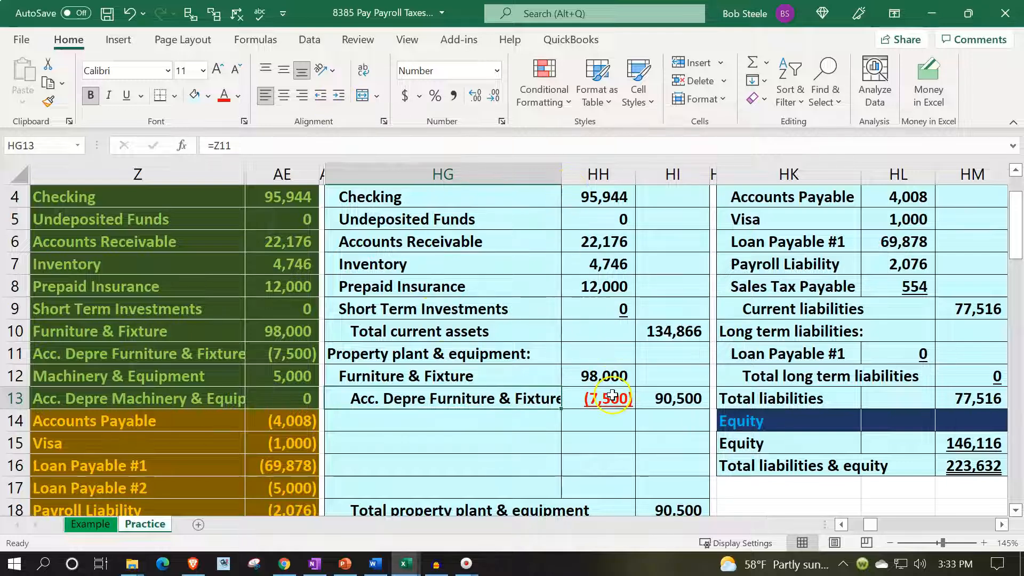
- Examine the formulas for the Furniture & Fixture cost, its accumulated depreciation and the net amount in HH12, HH13 and HI13
left_click(603, 376)
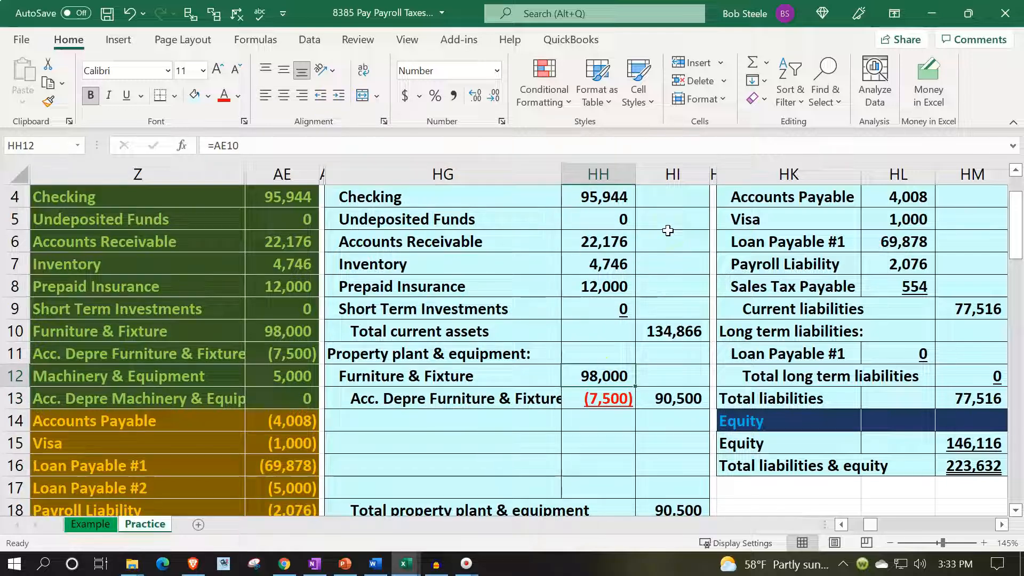
key("Down")
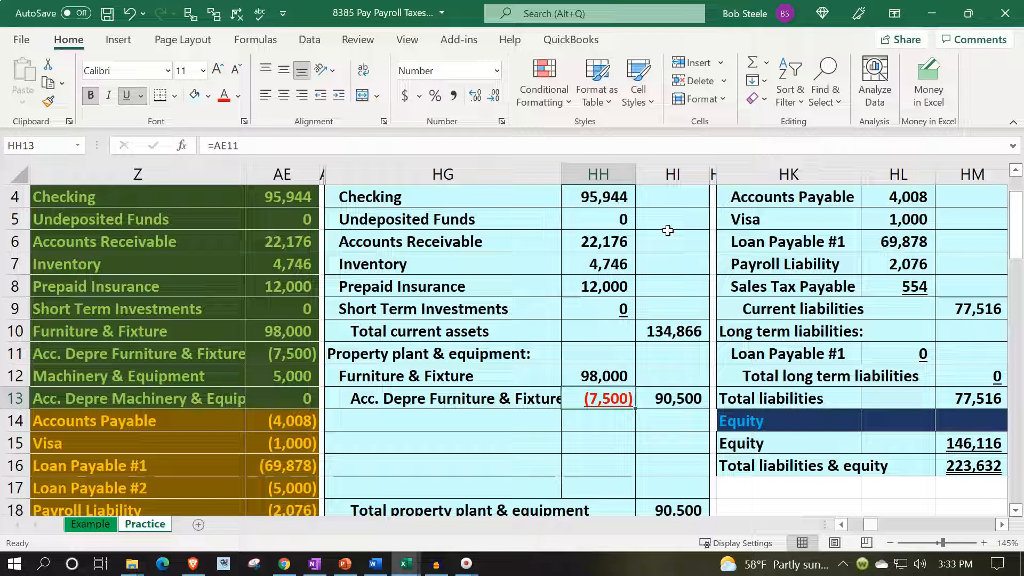
key("Right")
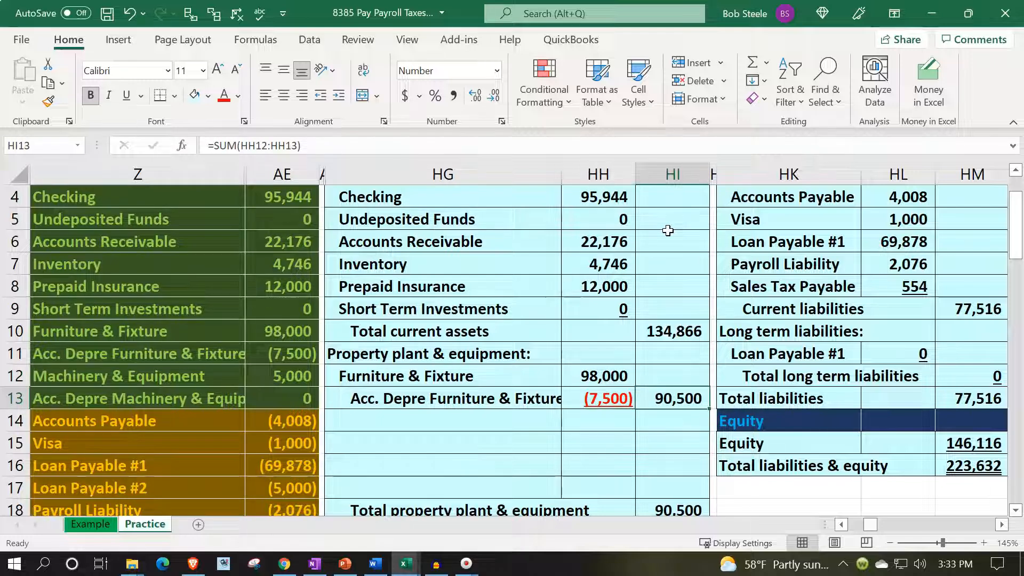
key("Left")
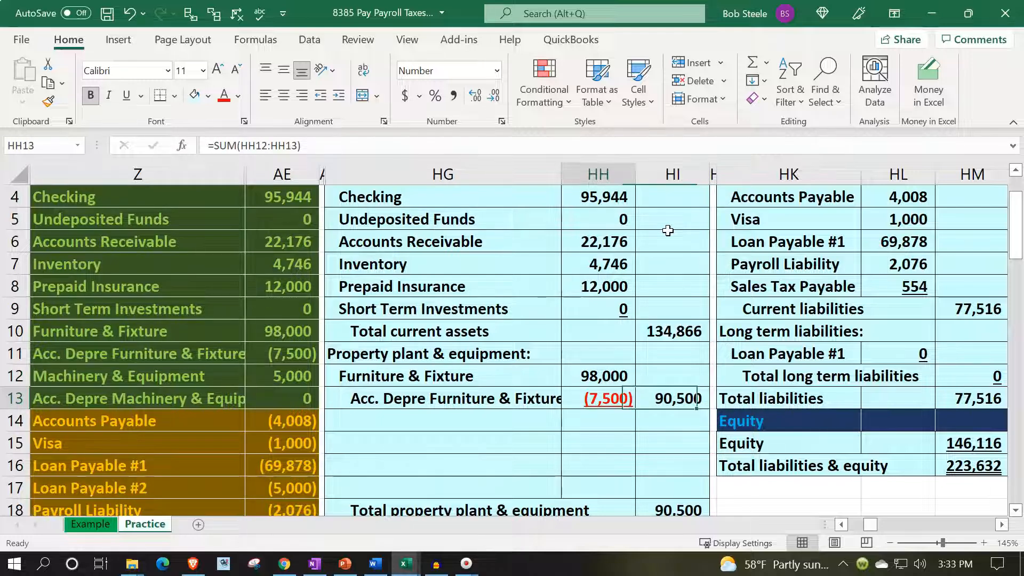
key("Up")
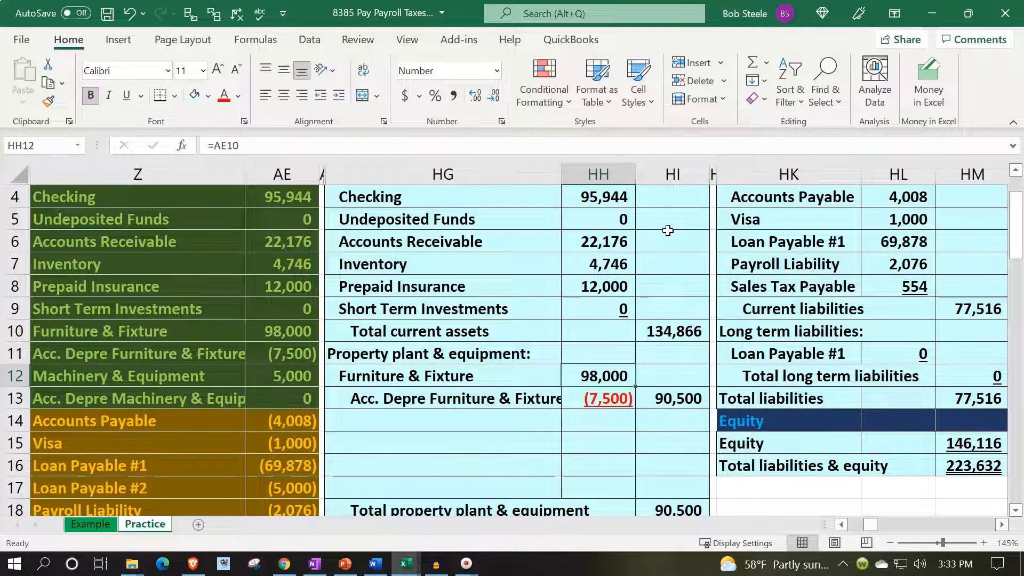
key("Down")
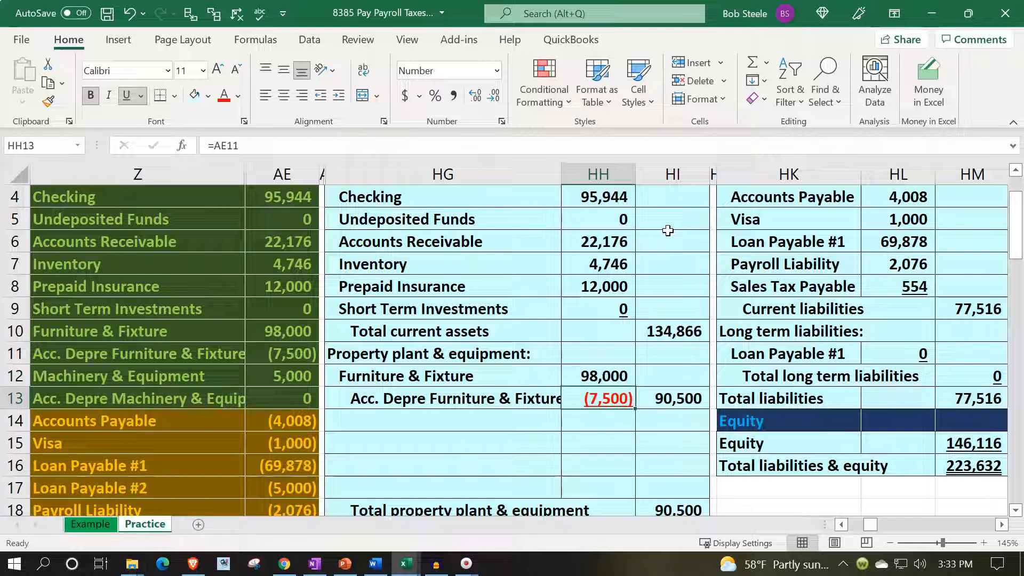
key("Right")
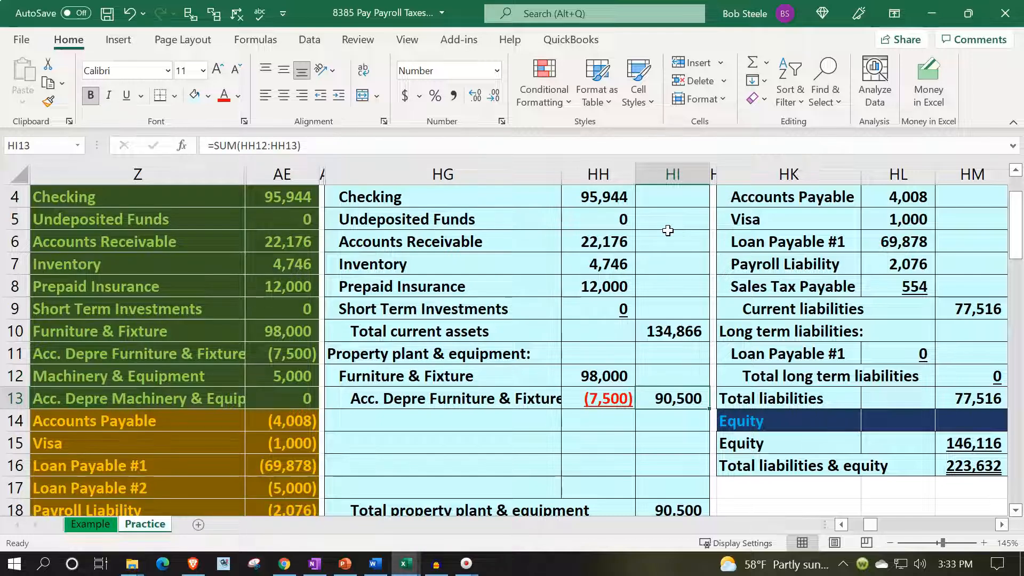
- Link HG14 to the Machinery & Equipment account name in Z12 of the trial balance
key("Left")
key("Left")
key("Down")
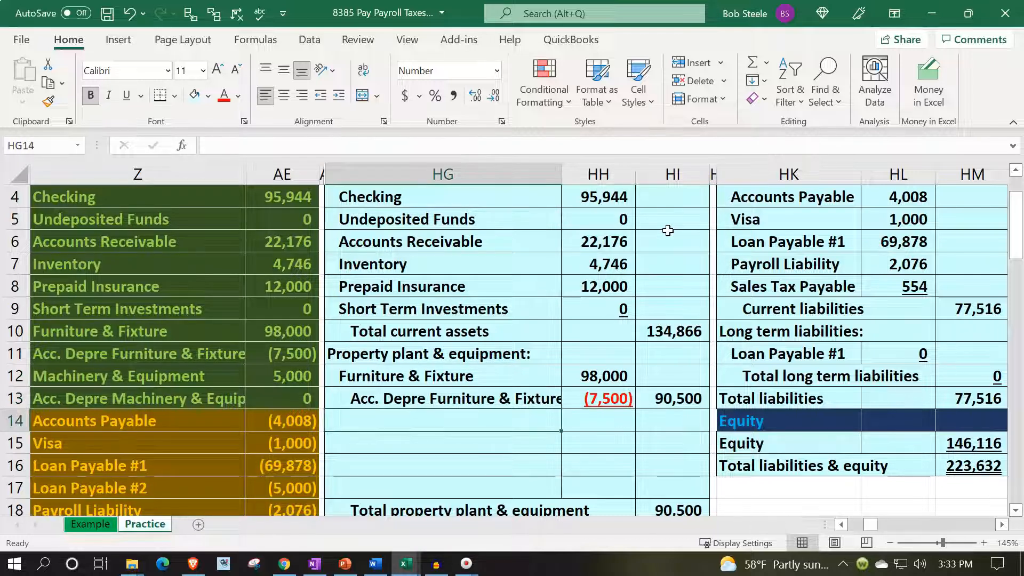
type("=")
key("Left")
key("Left")
key("Up")
key("Up")
key("Left")
key("Return")
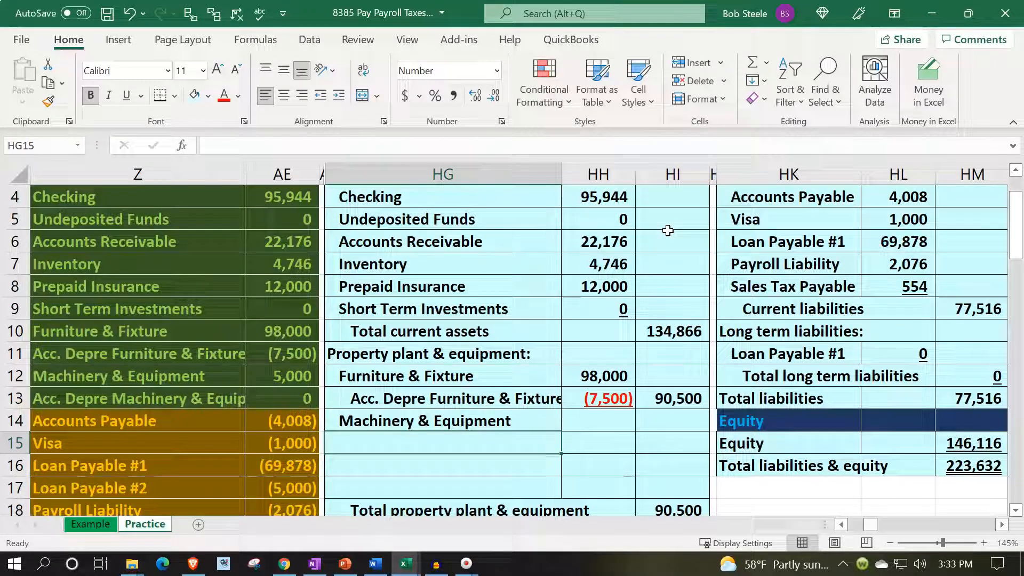
- Link HG15 to the Acc. Depre Machinery & Equip name in Z13 and indent the label one more level
type("+")
key("Left")
key("Left")
key("Left")
key("Up")
key("Up")
key("ctrl+Return")
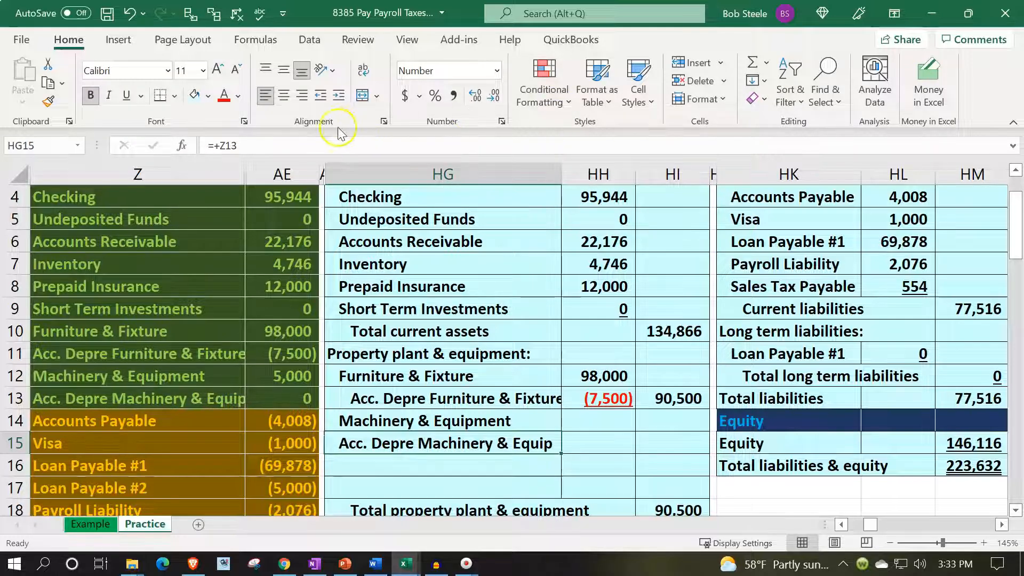
left_click(338, 96)
- Link the Machinery & Equipment amount in HH14 to the trial balance amount in AE12
key("Right")
key("Up")
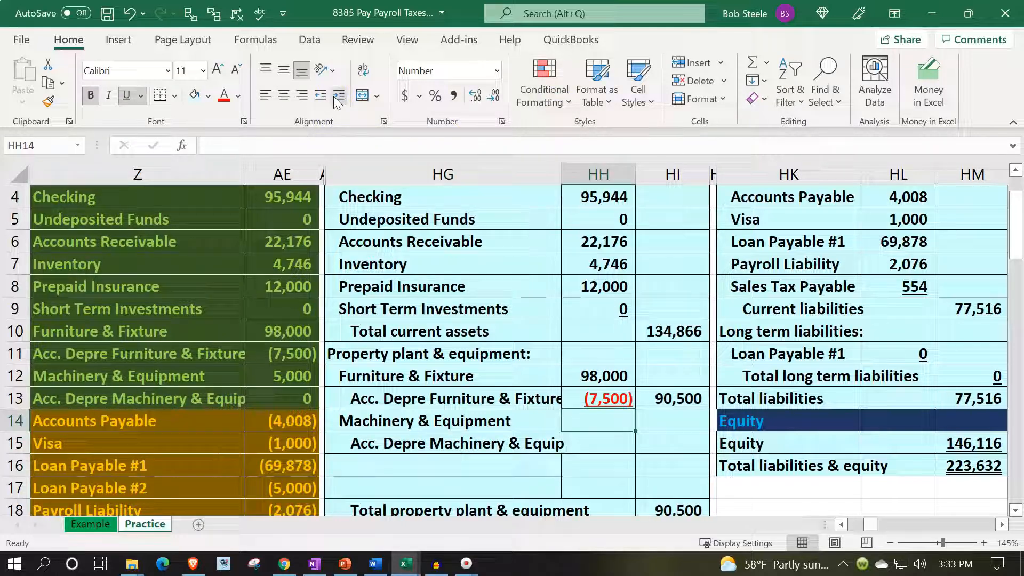
type("=")
key("Left")
key("Left")
key("Left")
key("Up")
key("Up")
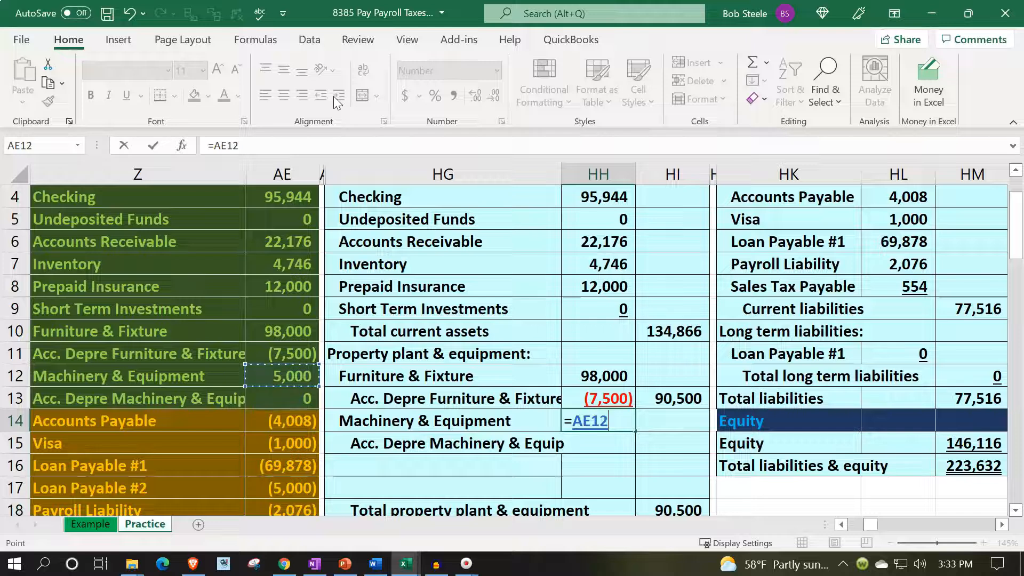
key("Return")
- Link the accumulated depreciation amount in HH15 to AE13 and remove the underline from the Machinery & Equipment amount in HH14
type("=")
key("Left")
key("Left")
key("Left")
key("Up")
key("Up")
key("Up")
key("Down")
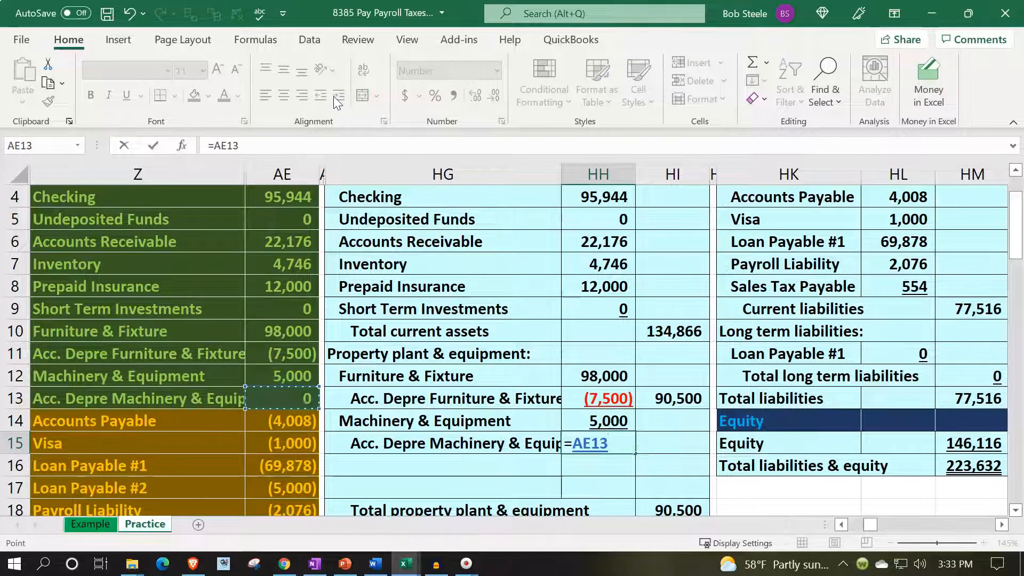
key("Return")
key("Up")
key("Up")
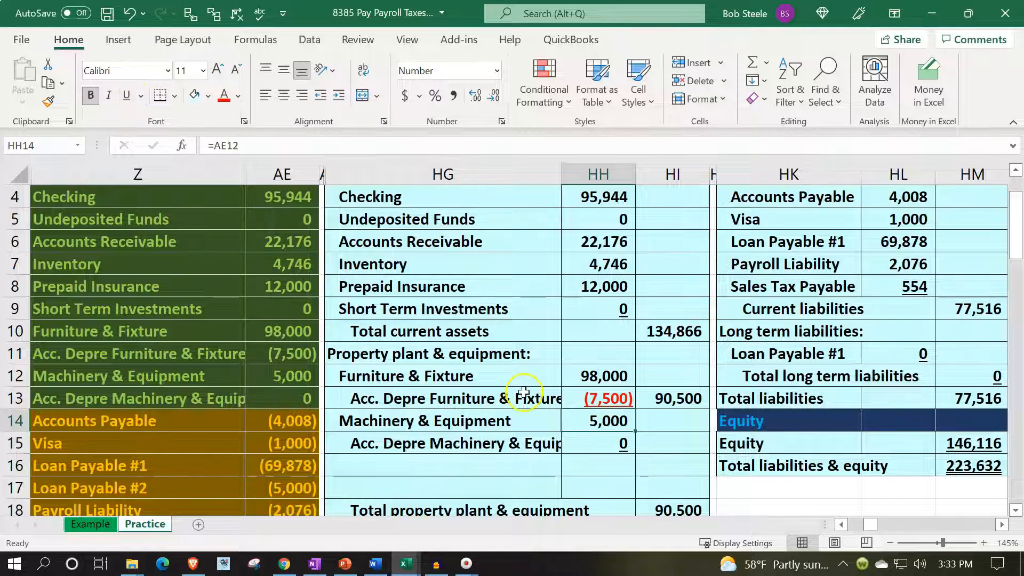
left_click(485, 465)
type("T")
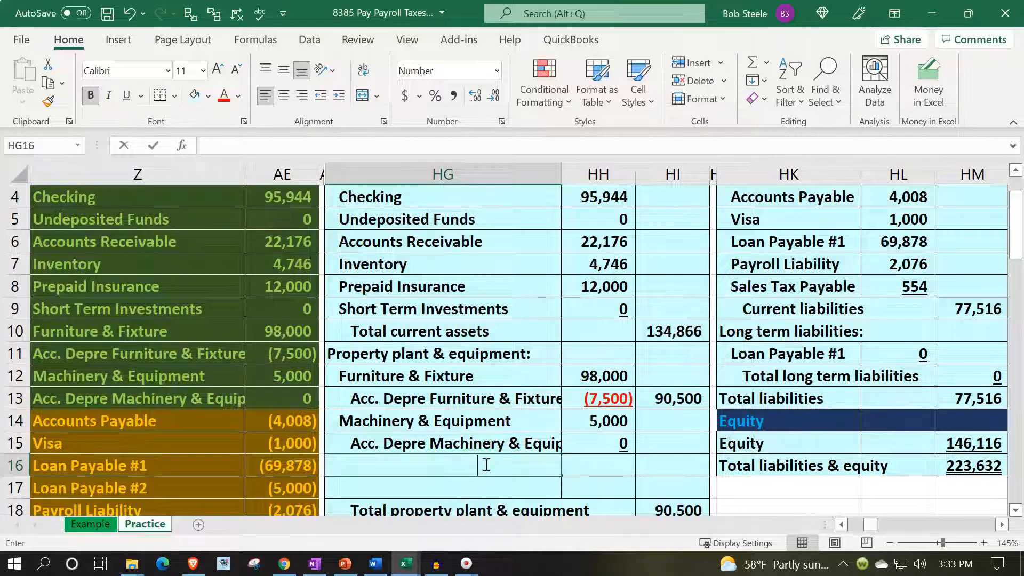
key("BackSpace")
key("BackSpace")
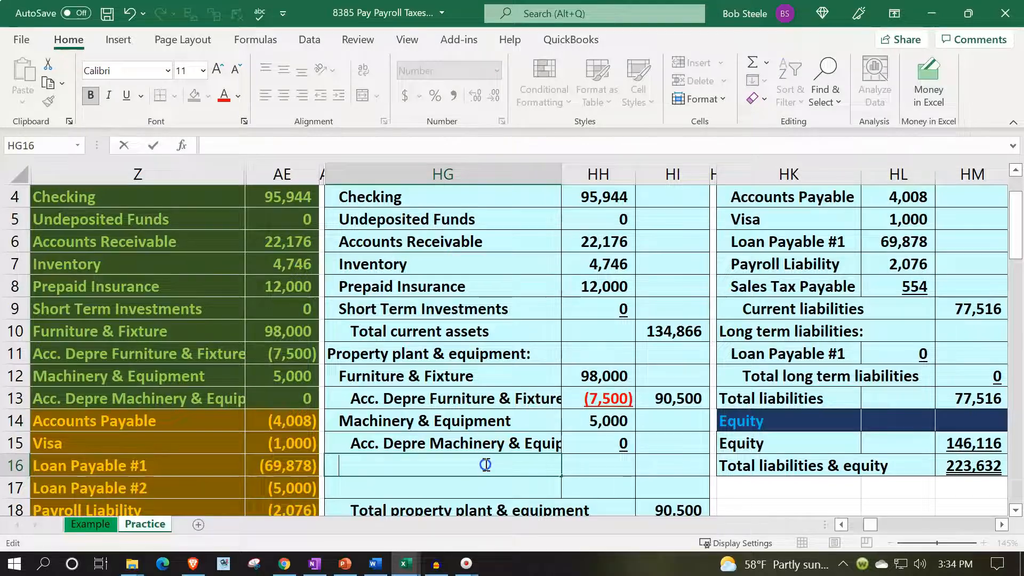
- Delete the blank cells HG16:HI17 above Total property plant & equipment, shifting the cells below up
scroll(614, 502, "down", 1)
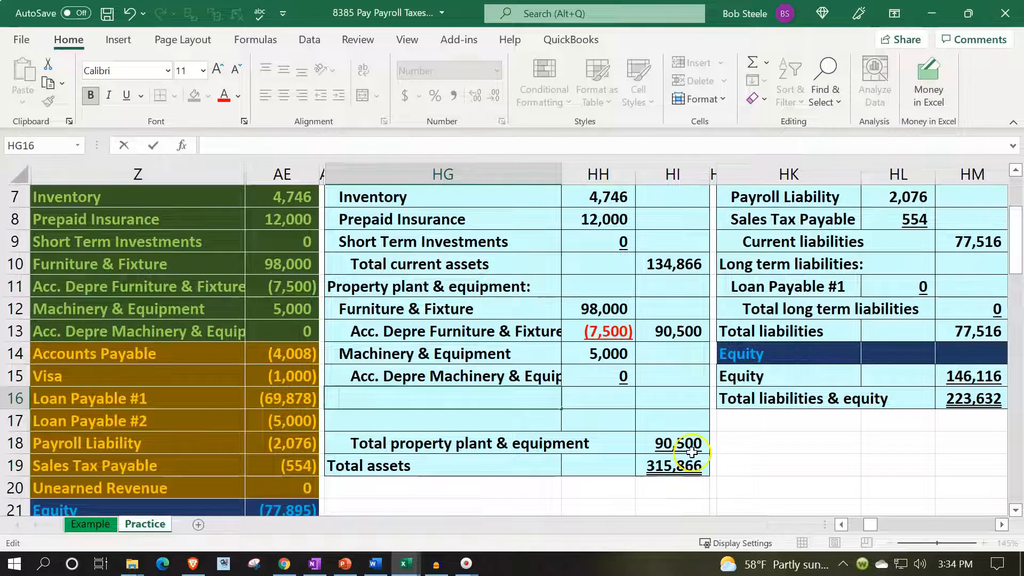
left_click(368, 413)
left_click_drag(371, 398, 658, 414)
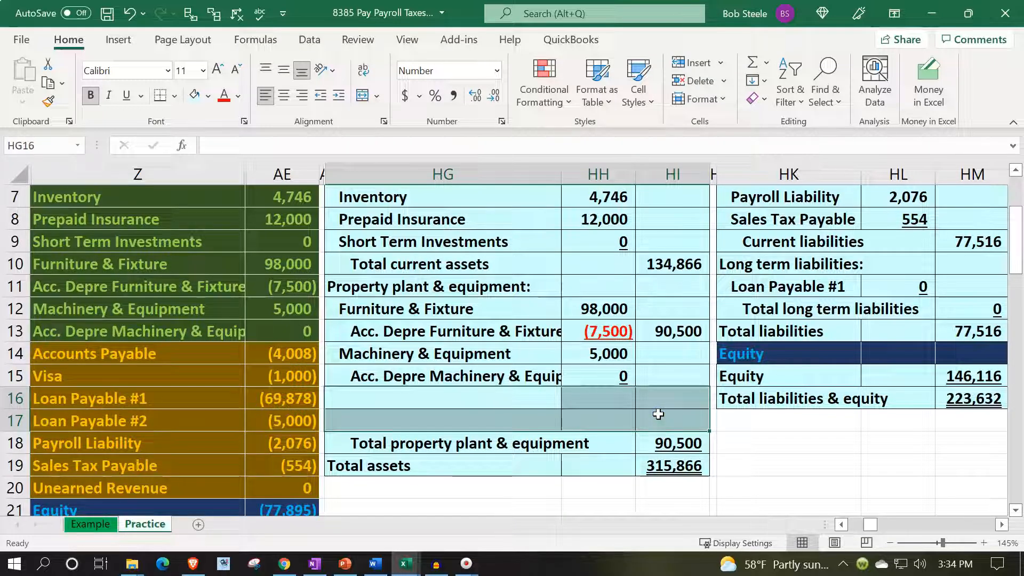
right_click(659, 414)
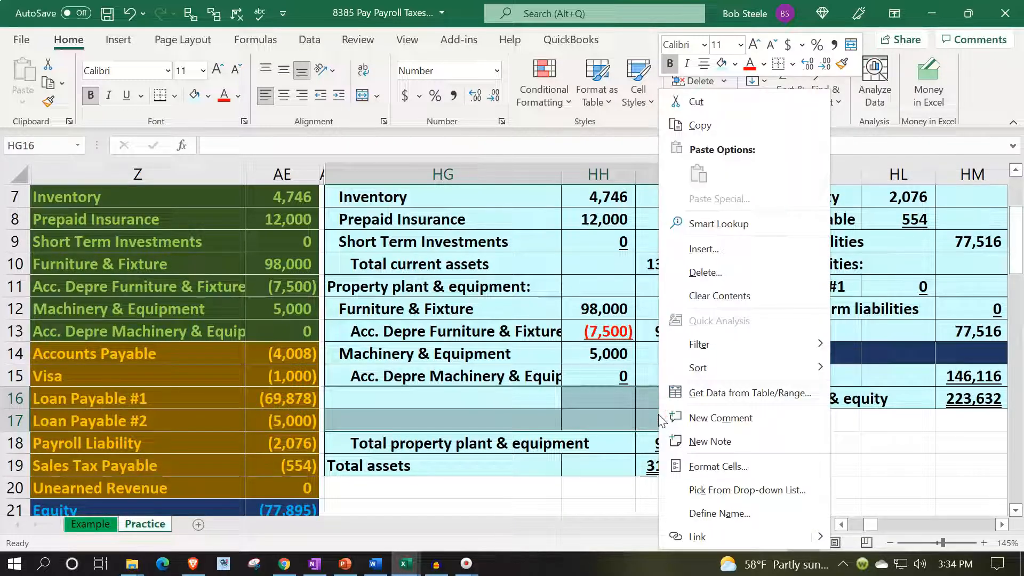
left_click(694, 272)
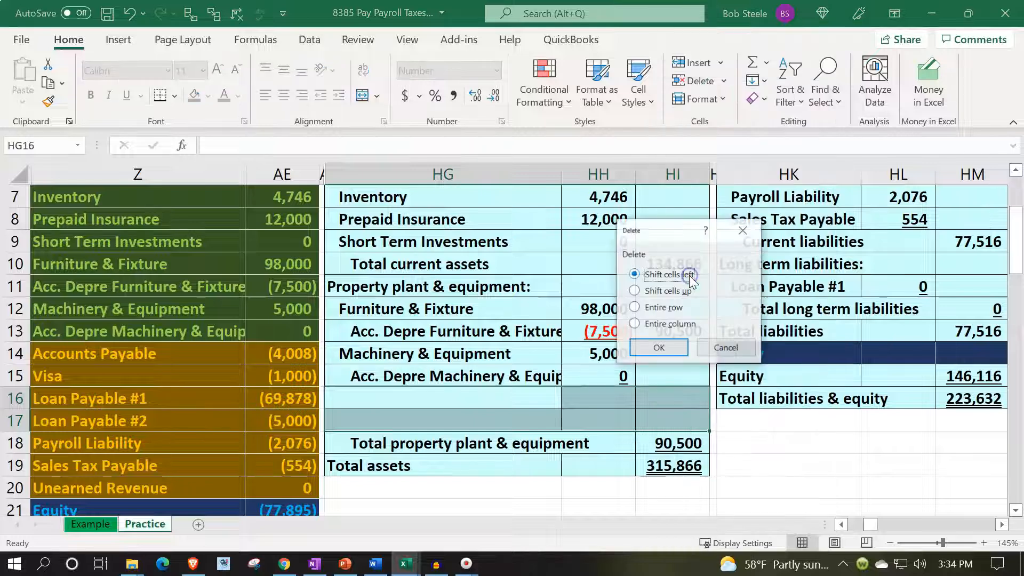
left_click(659, 347)
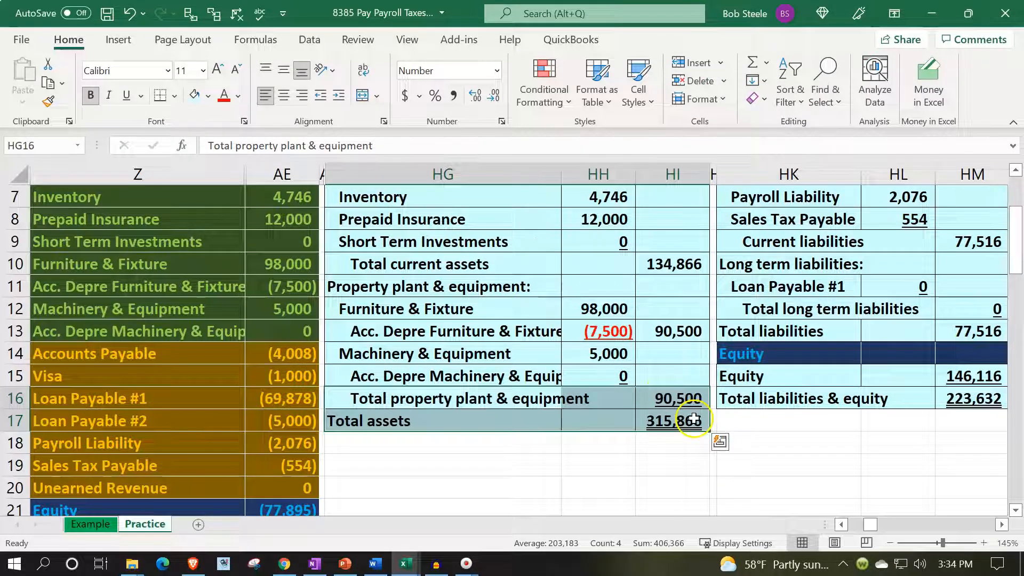
- Enter a SUM of HH14:HH15 in HI15 to net Machinery & Equipment against its accumulated depreciation
left_click(671, 372)
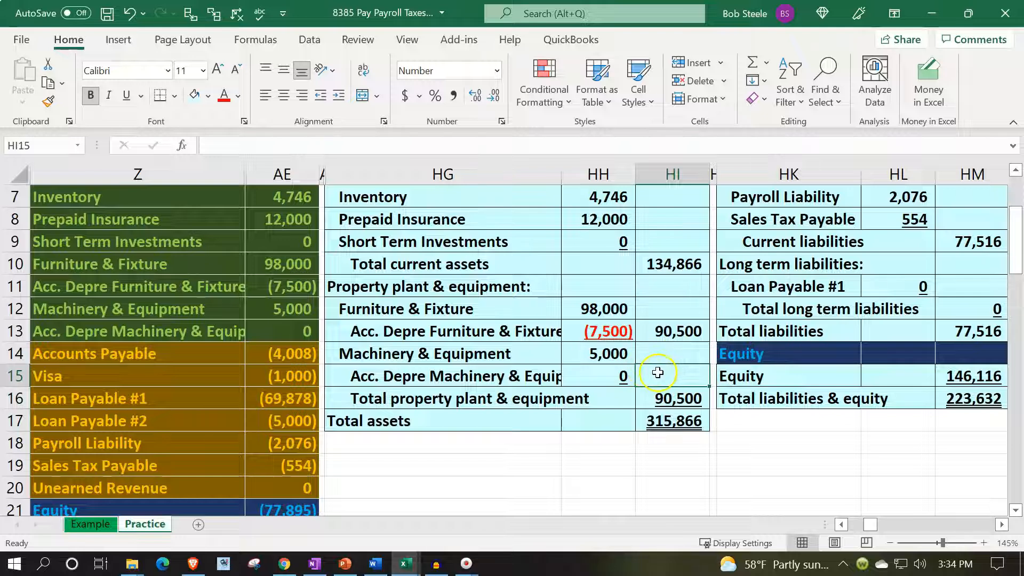
double_click(677, 332)
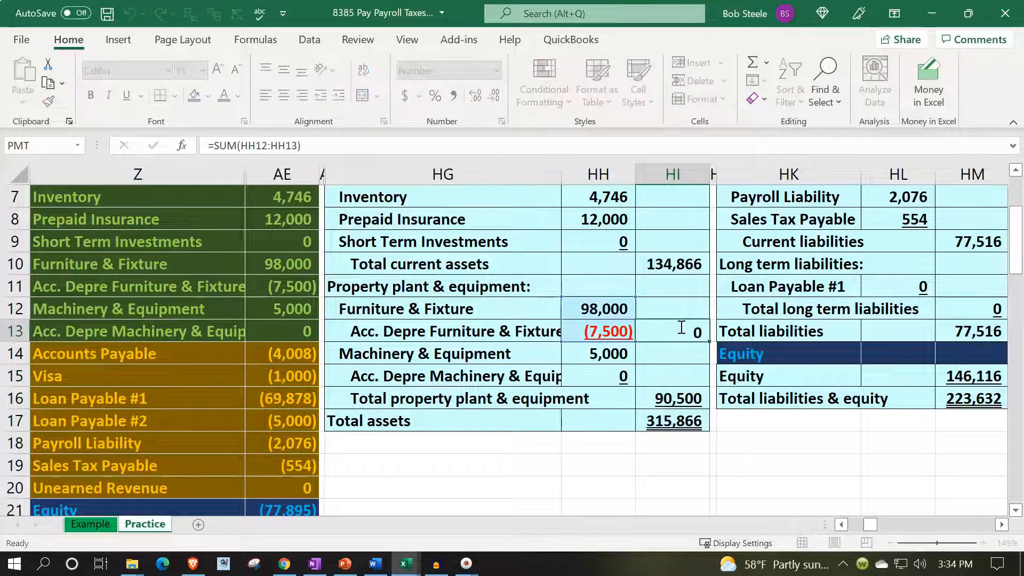
key("Escape")
type("=sum(")
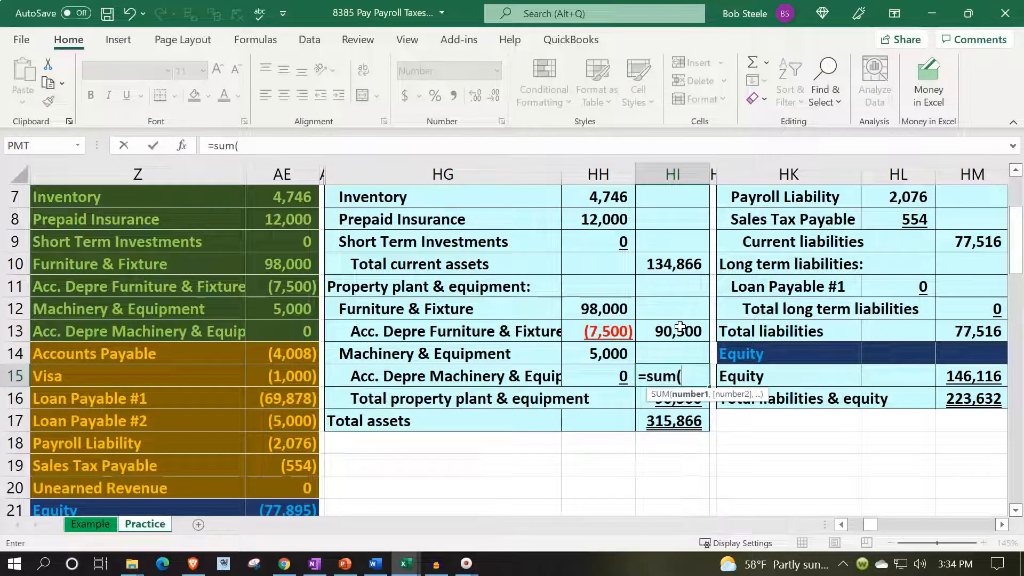
key("Left")
key("shift+Up")
key("Return")
- Examine the formulas for the Machinery & Equipment cost, its accumulated depreciation and the net amount in HH14, HH15 and HI15
key("Up")
key("Up")
key("Left")
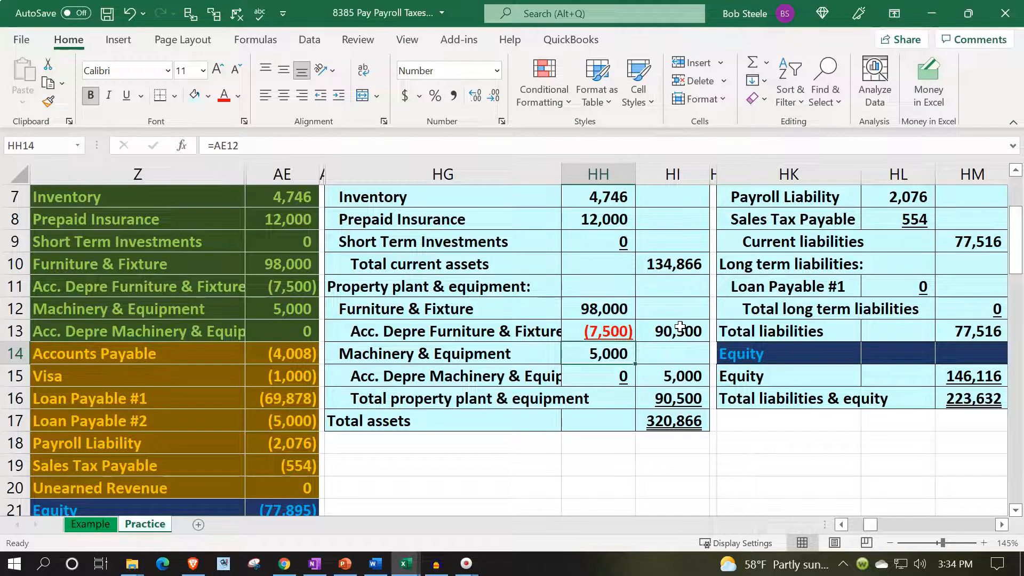
key("Down")
key("Right")
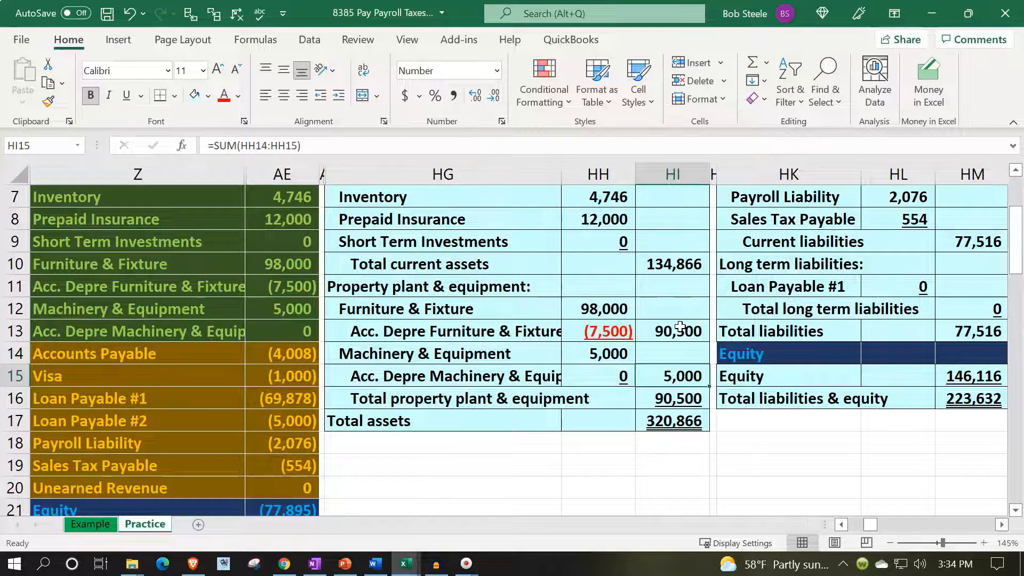
key("Left")
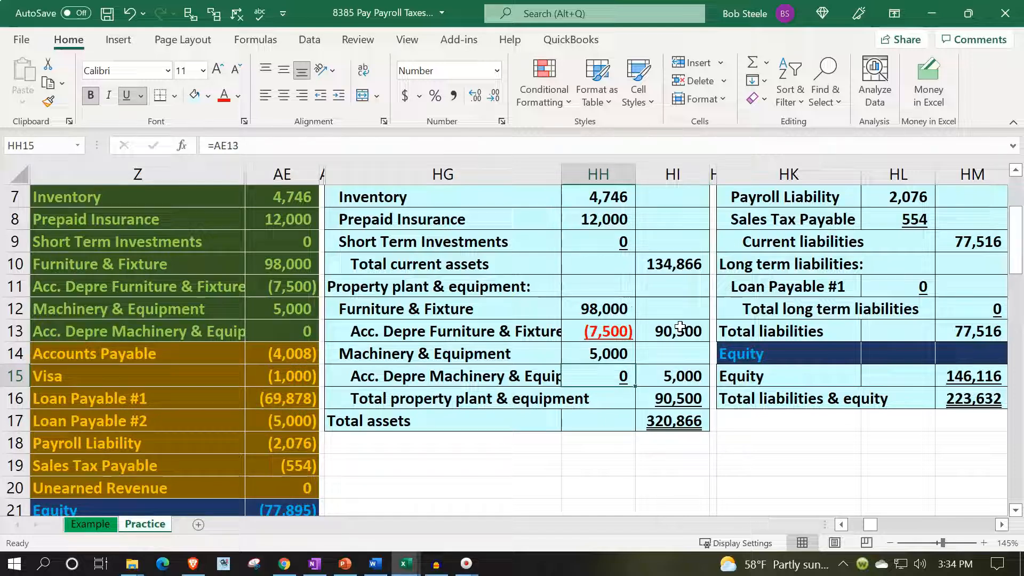
key("Right")
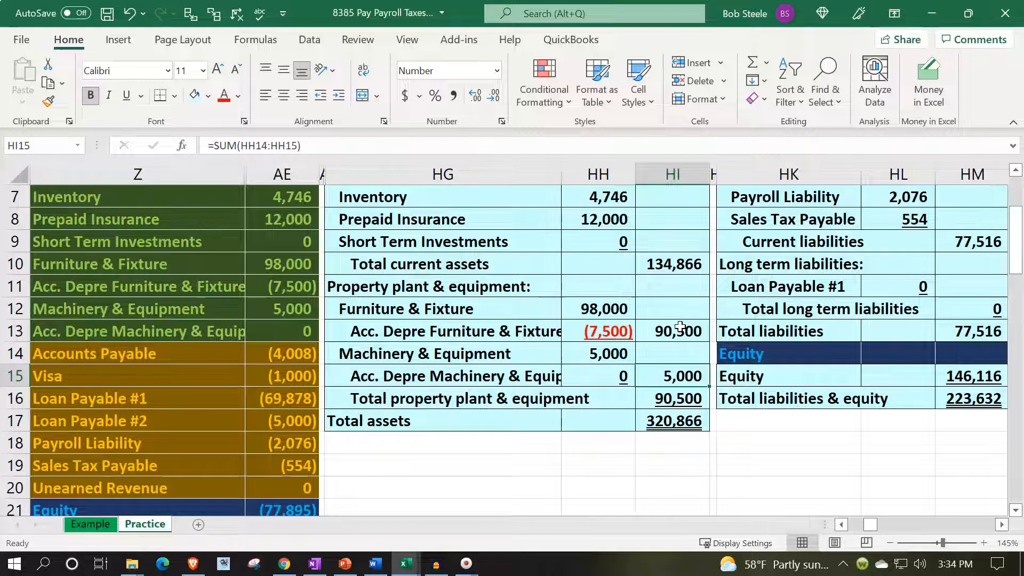
- Replace the Total property plant & equipment formula in HI16 with a SUM of HI13:HI15
key("Down")
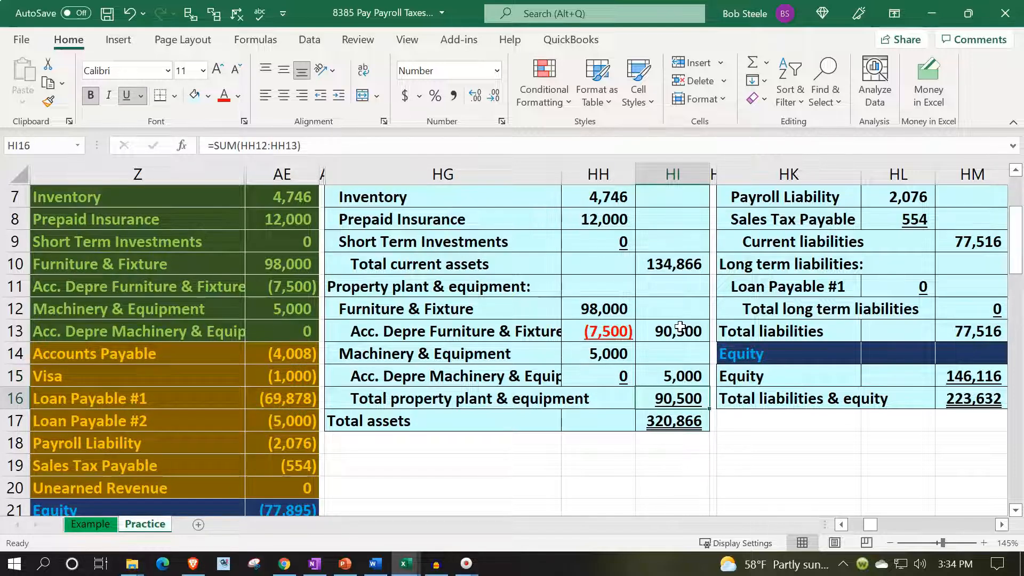
type("=sum(")
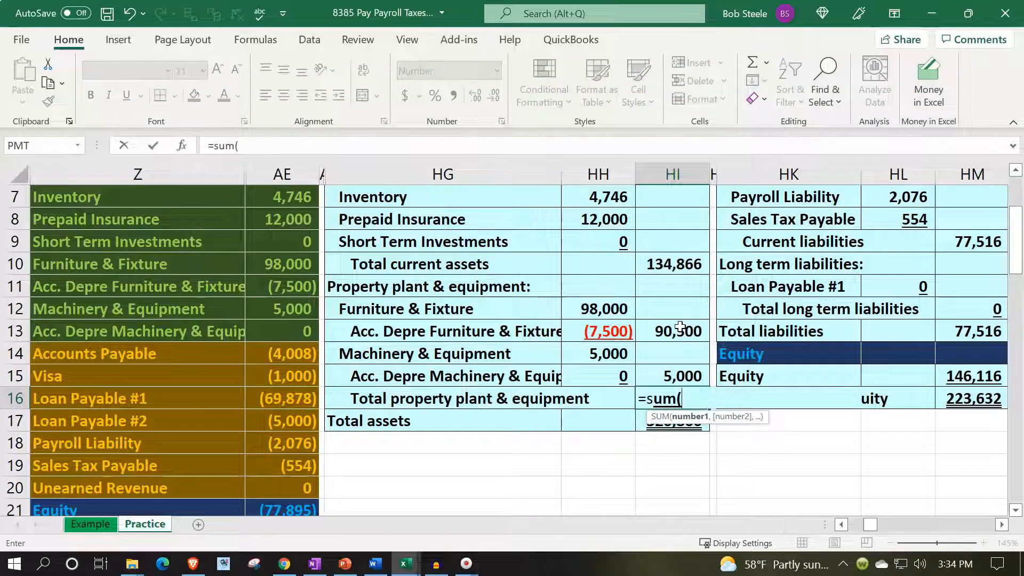
key("Up")
key("shift+Up")
key("shift+Up")
key("Return")
key("Up")
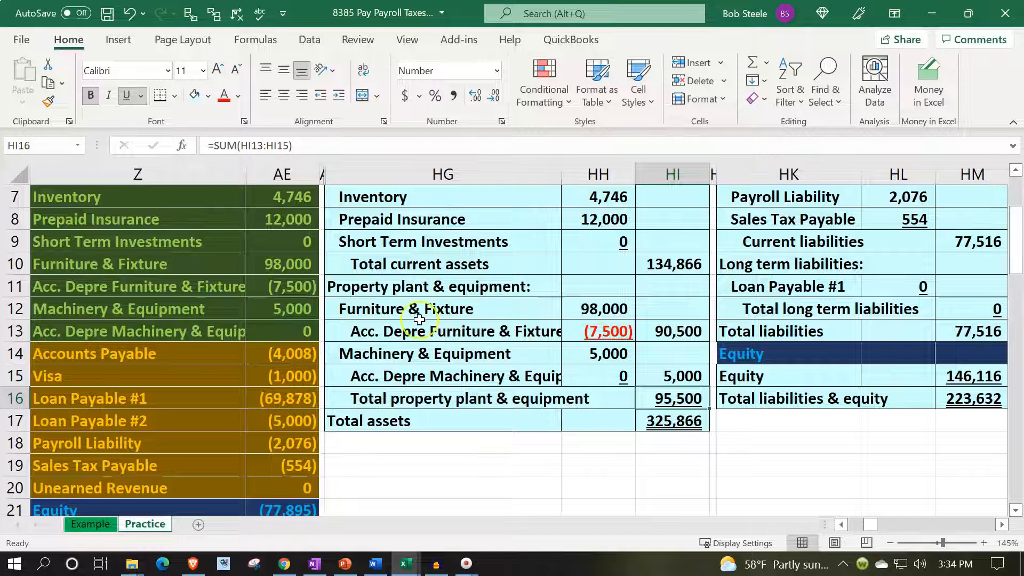
- Compare the trial balance sum of AE10:AE13 with Total property plant & equipment and inspect the Total assets formula in HI17
left_click_drag(297, 264, 297, 331)
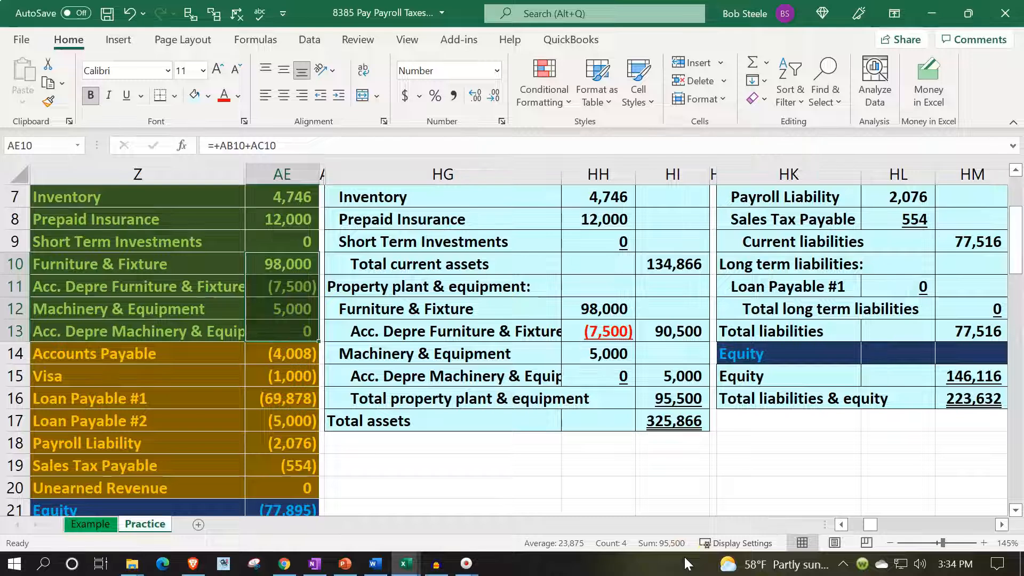
left_click(398, 399)
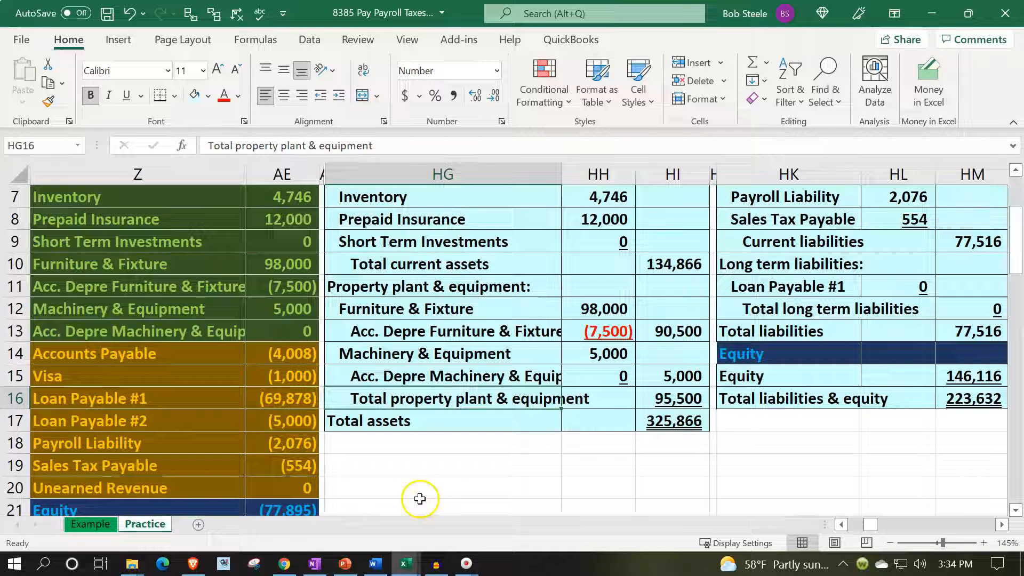
left_click(673, 427)
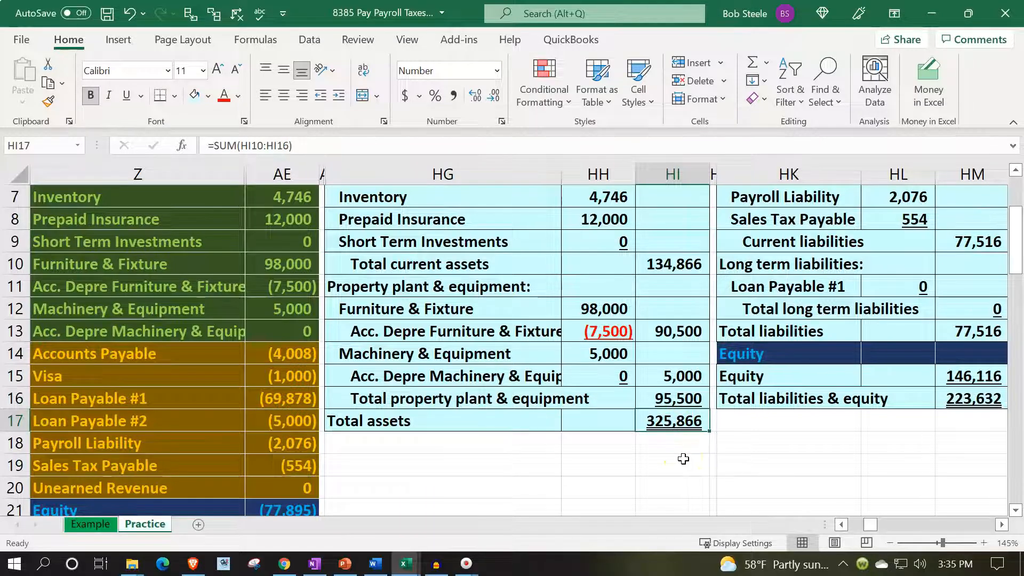
- Underline the net Machinery & Equipment amount in HI15 above the property plant & equipment total
scroll(683, 458, "up", 1)
left_click_drag(671, 397, 670, 436)
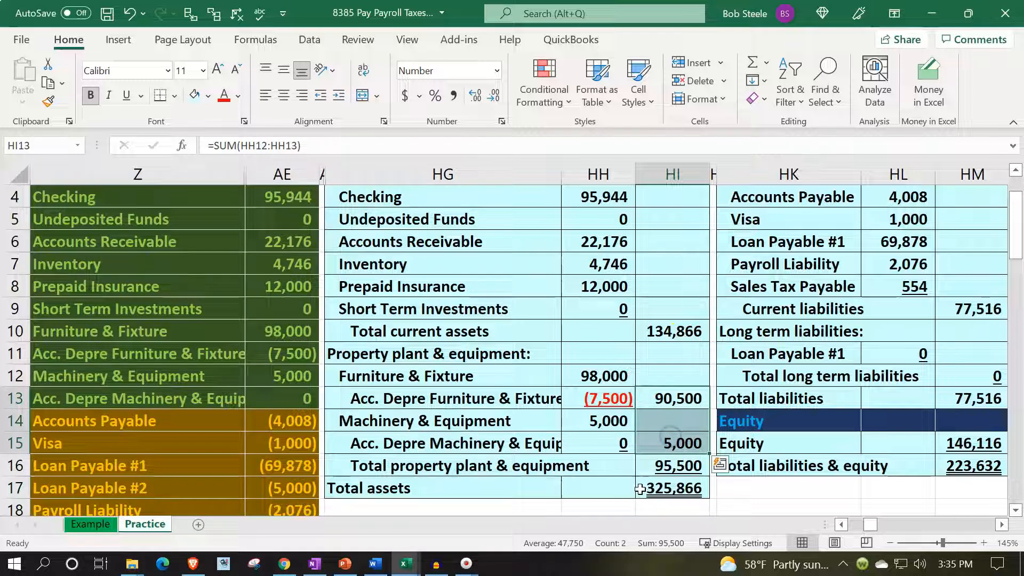
left_click(667, 440)
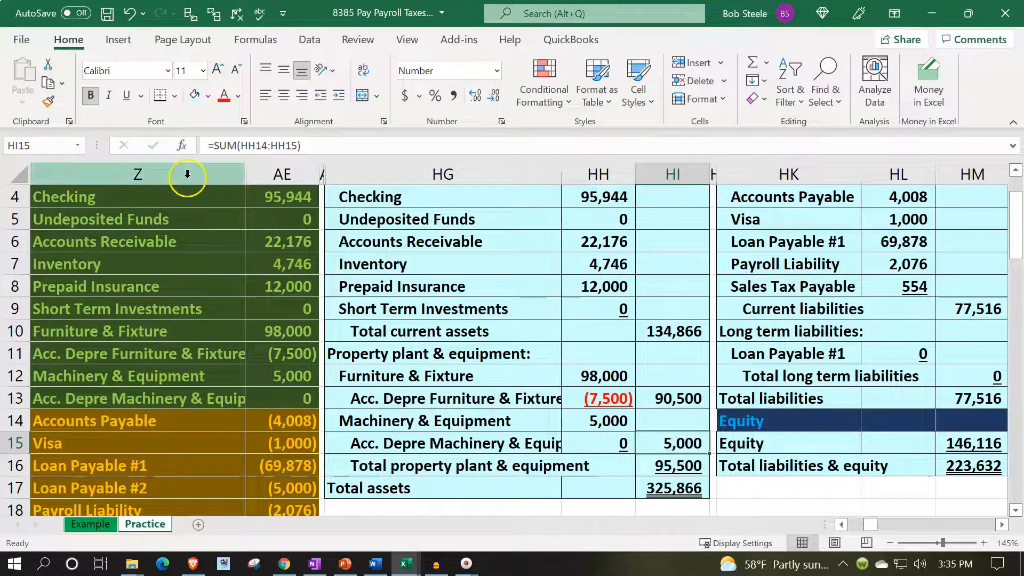
left_click(126, 95)
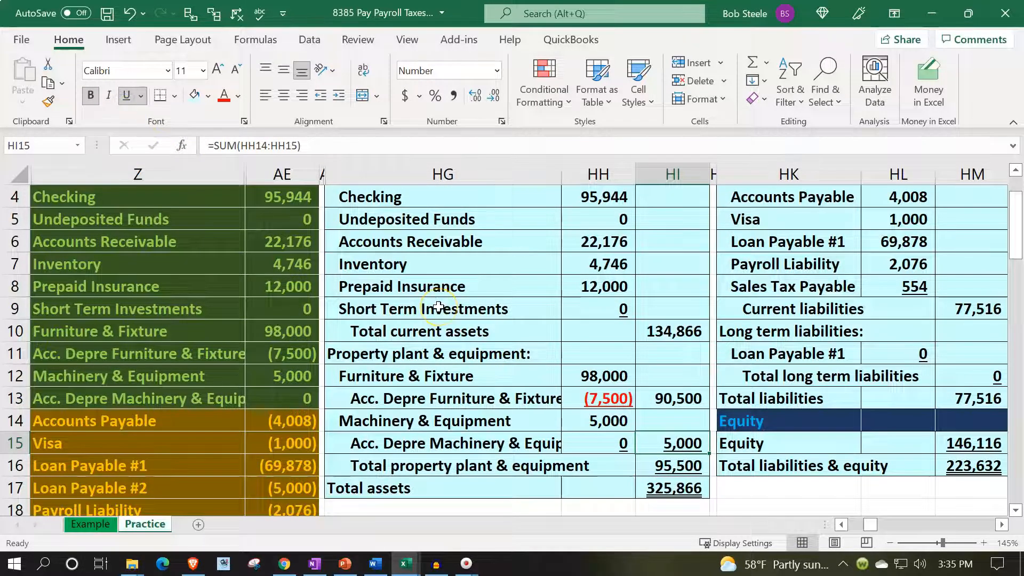
- Replace the Total assets formula in HI17 with =HI10+HI16, adding Total current assets and Total property plant & equipment
key("Down")
key("Down")
type("=")
key("Up")
key("Up")
key("Up")
key("Up")
key("Up")
key("Up")
key("Up")
type("+")
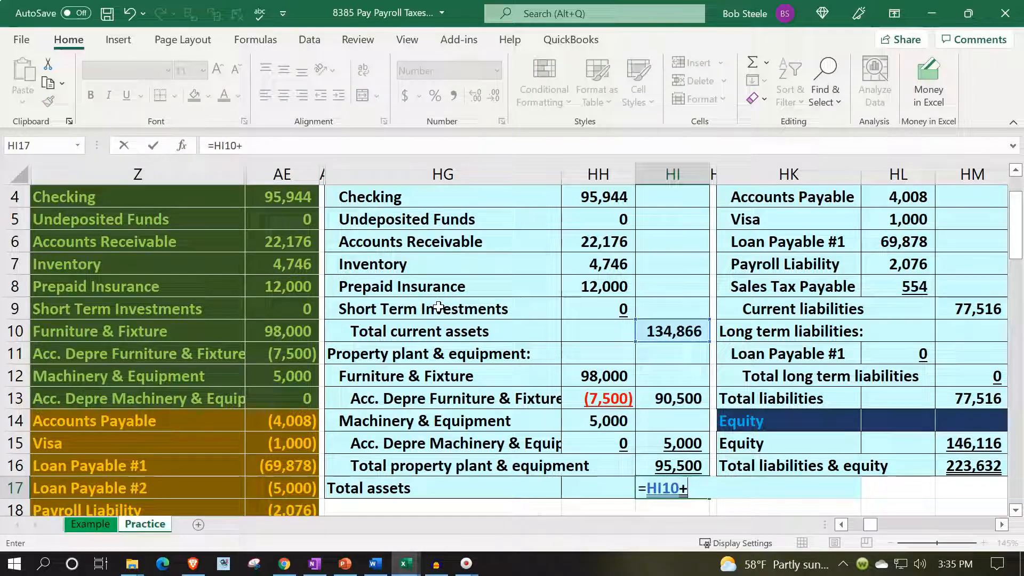
key("Up")
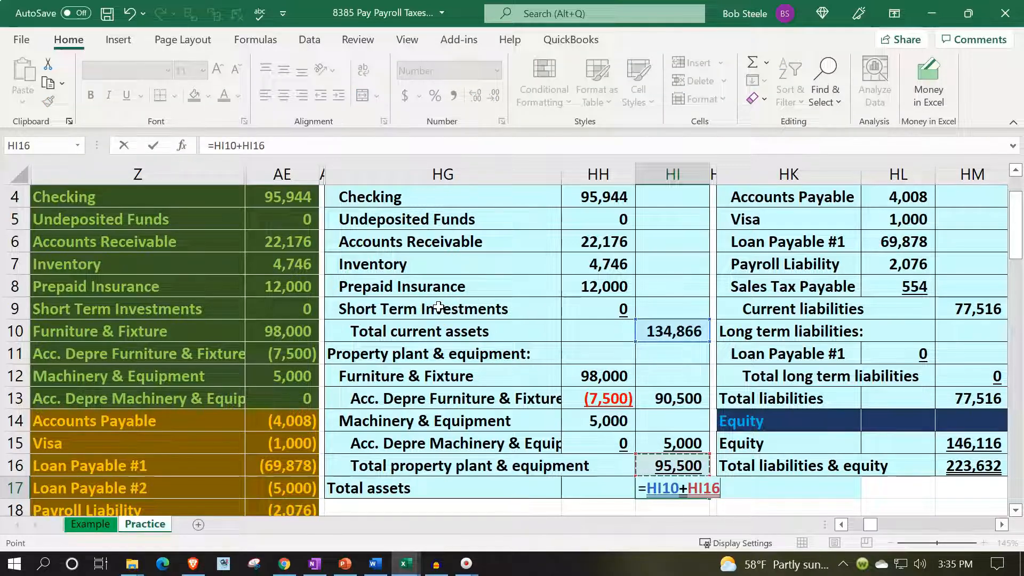
key("Return")
key("Up")
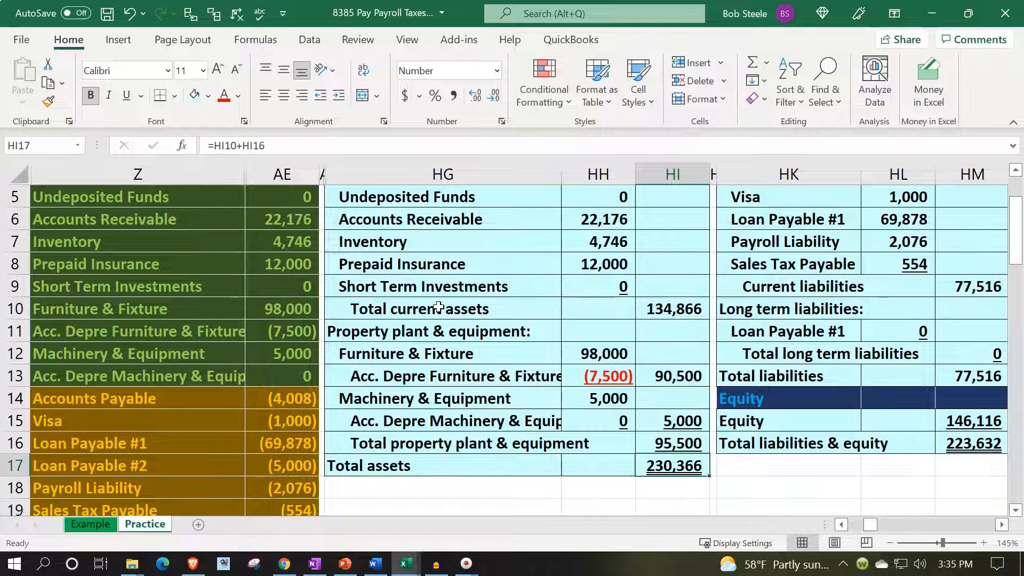
- Compare the sum of the trial balance asset accounts in AE4:AE13 with Total assets on the balance sheet
scroll(379, 362, "up", 2)
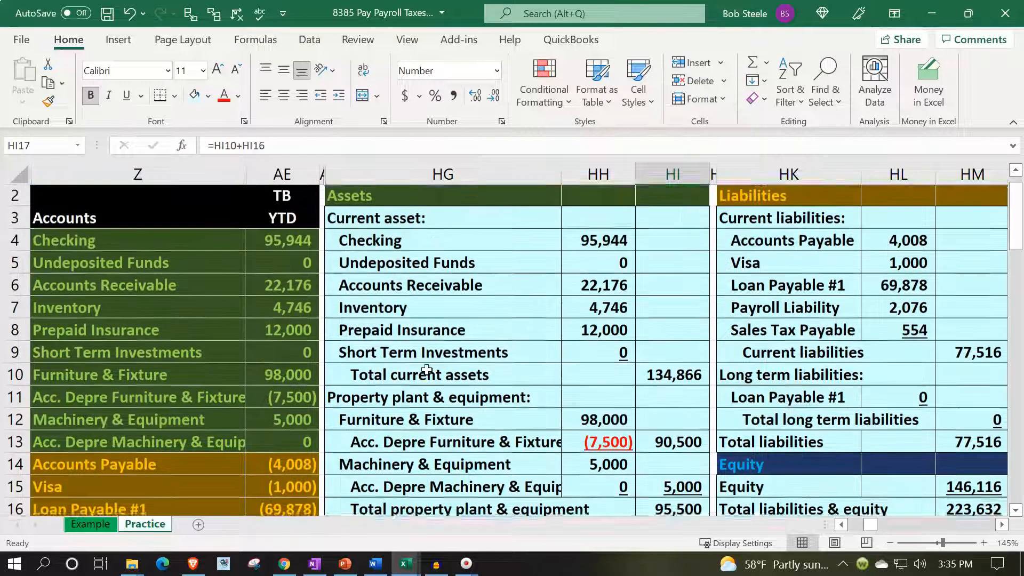
left_click_drag(288, 265, 281, 454)
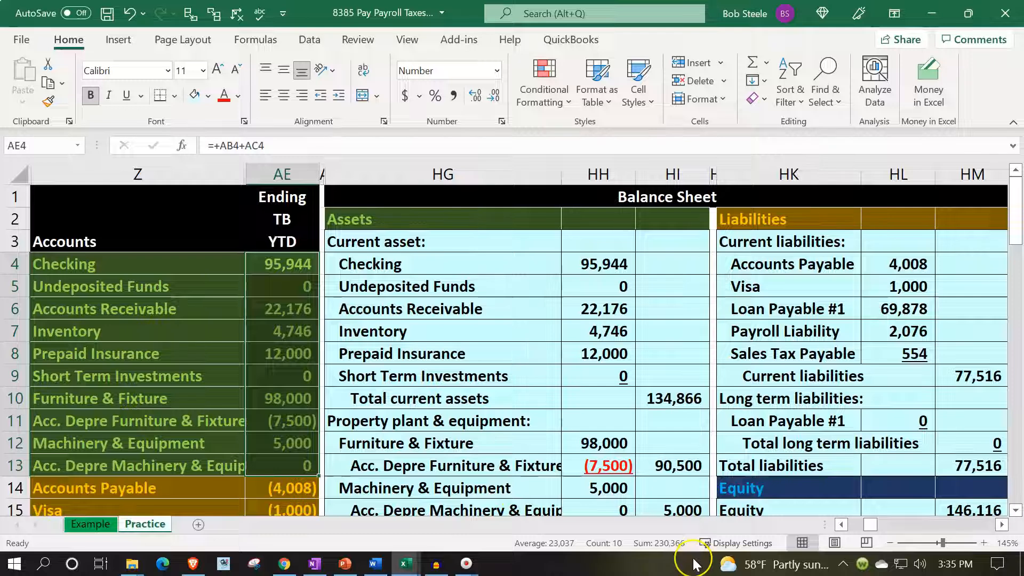
left_click(667, 400)
scroll(664, 422, "down", 2)
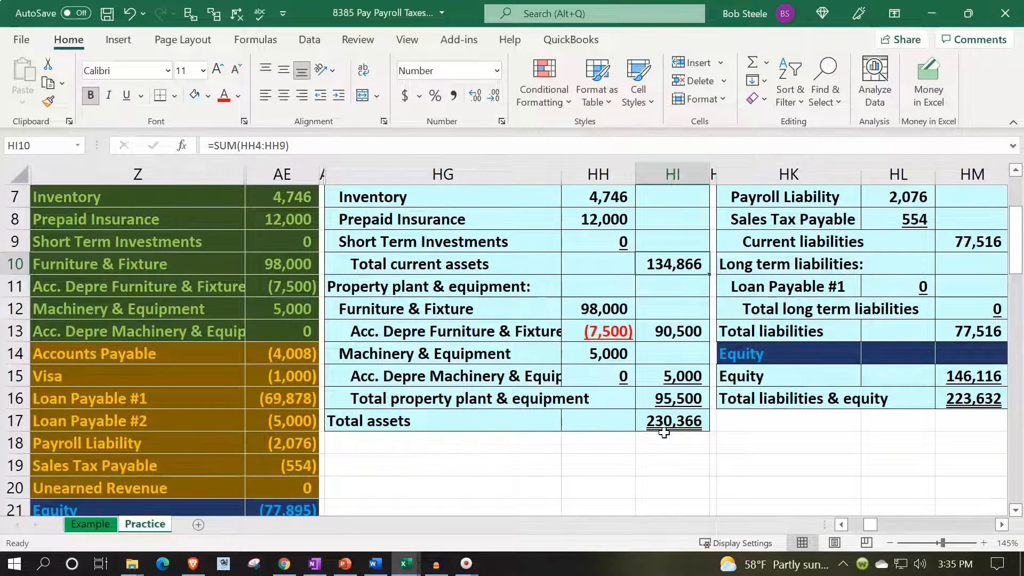
scroll(664, 431, "up", 2)
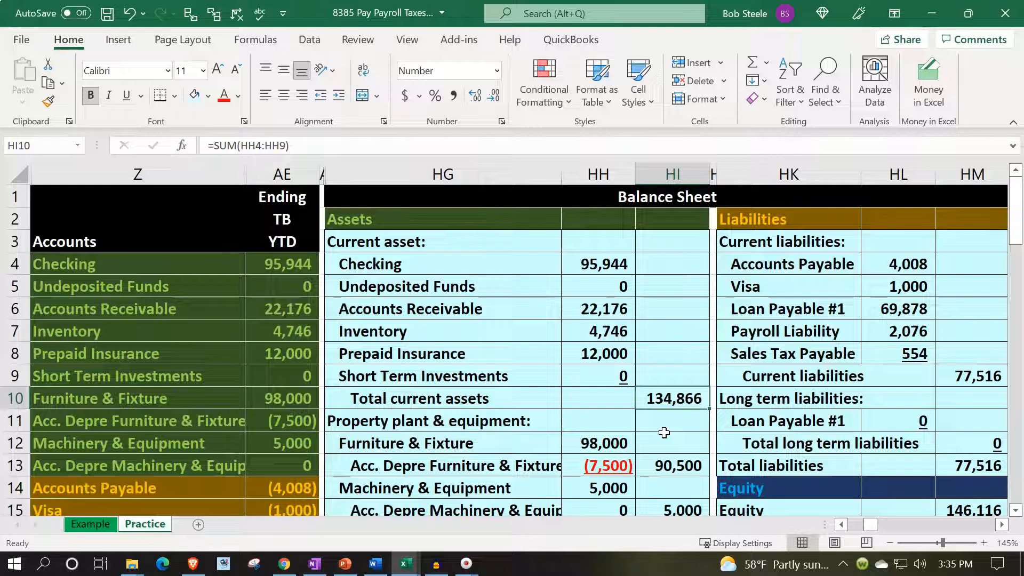
- Check the current liabilities accounts and insert blank cells at HK7:HM7 above Payroll Liability, shifting the existing cells down
left_click(768, 263)
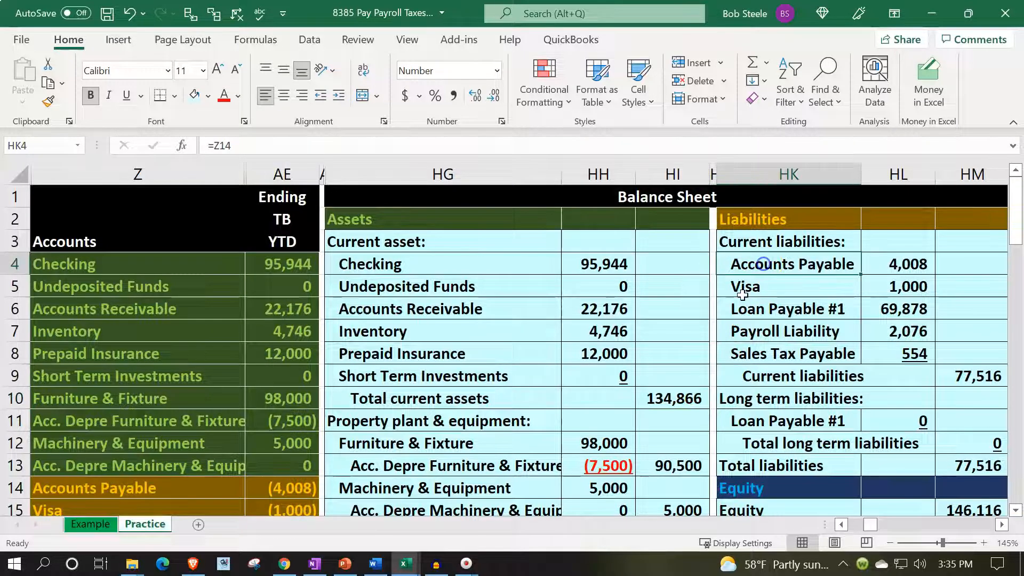
scroll(748, 288, "down", 1)
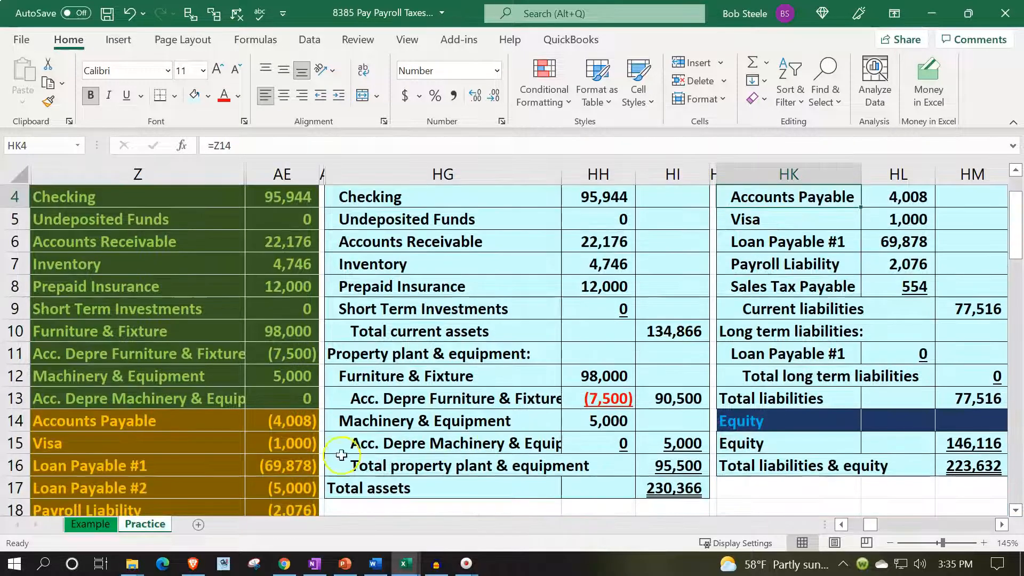
left_click(766, 215)
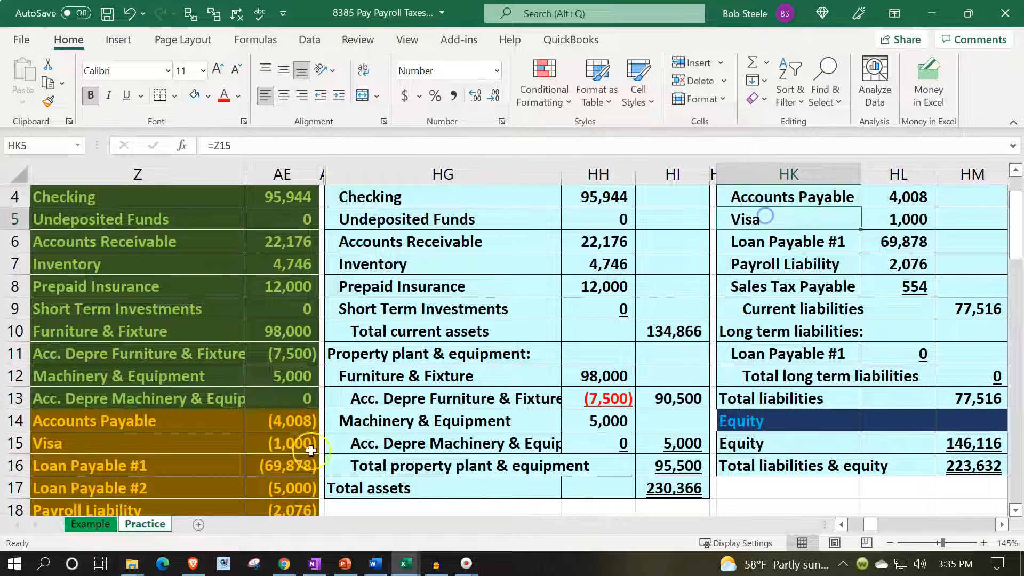
left_click(771, 266)
left_click_drag(873, 265, 789, 266)
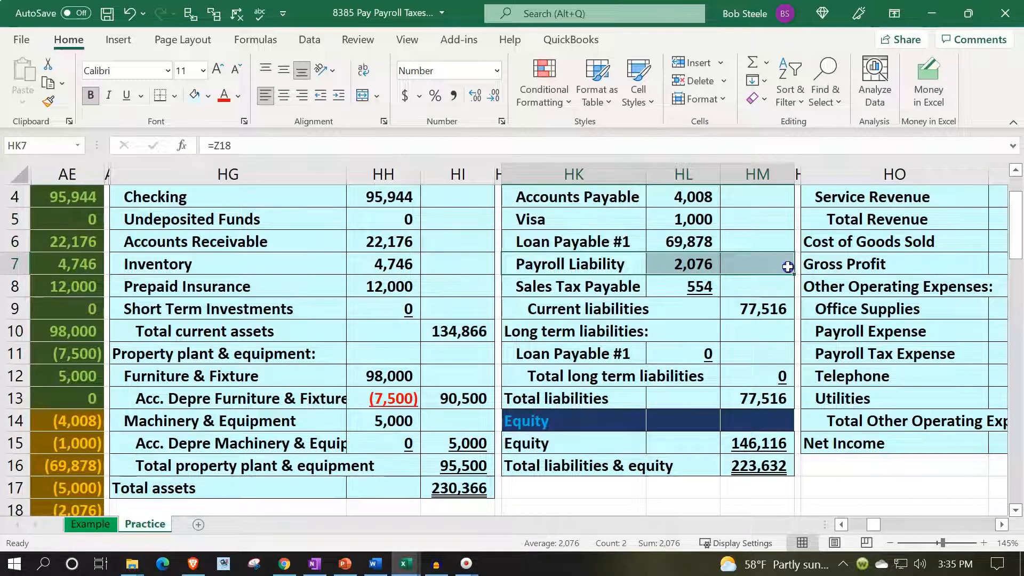
right_click(581, 258)
left_click(607, 251)
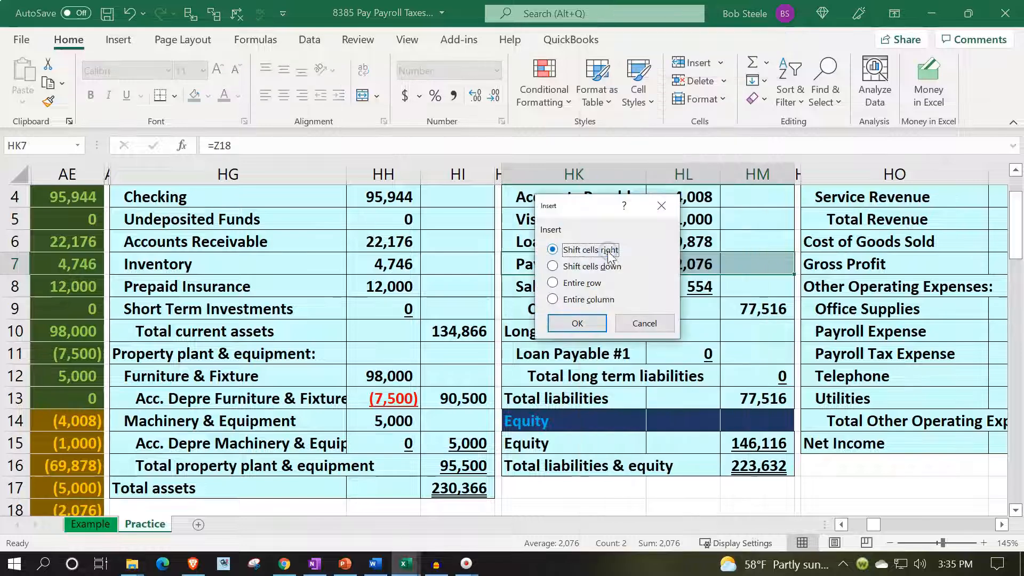
left_click(574, 265)
left_click(581, 322)
- Link the new label cell HK7 to the Loan Payable #2 account name in Z17 of the trial balance
left_click(567, 260)
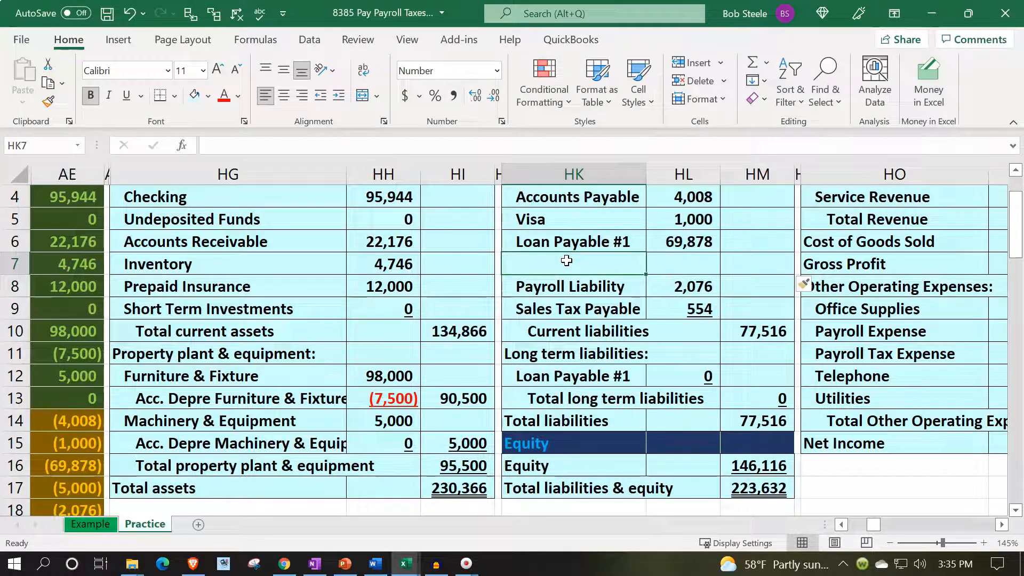
type("=")
key("Down")
key("Down")
key("Down")
key("Down")
key("Down")
key("Down")
key("Down")
key("Down")
key("Down")
key("Down")
key("Down")
key("Down")
key("Down")
key("Down")
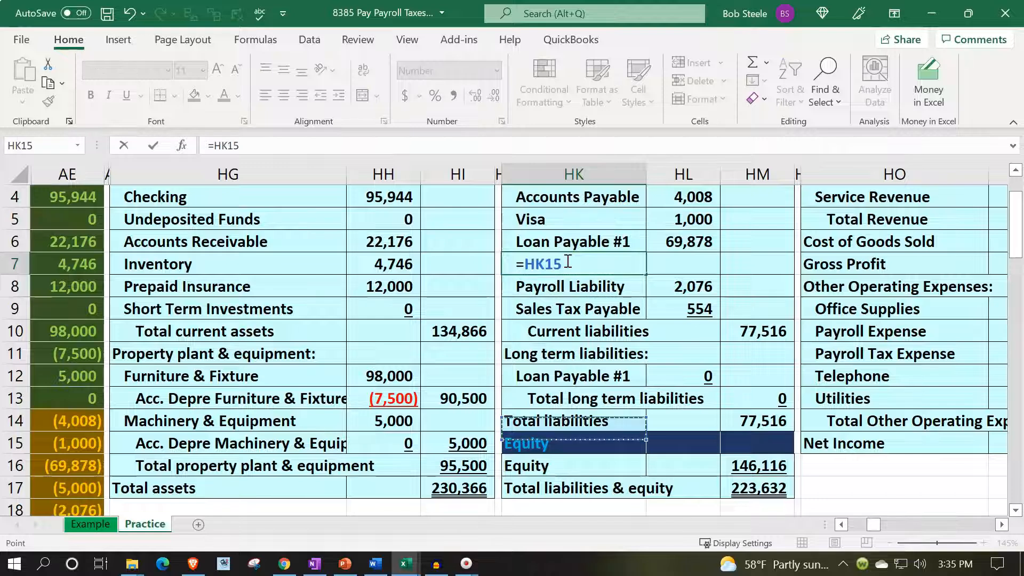
key("Left")
key("Left")
key("Left")
key("Left")
key("Left")
key("Left")
key("Up")
key("Up")
key("Up")
key("Up")
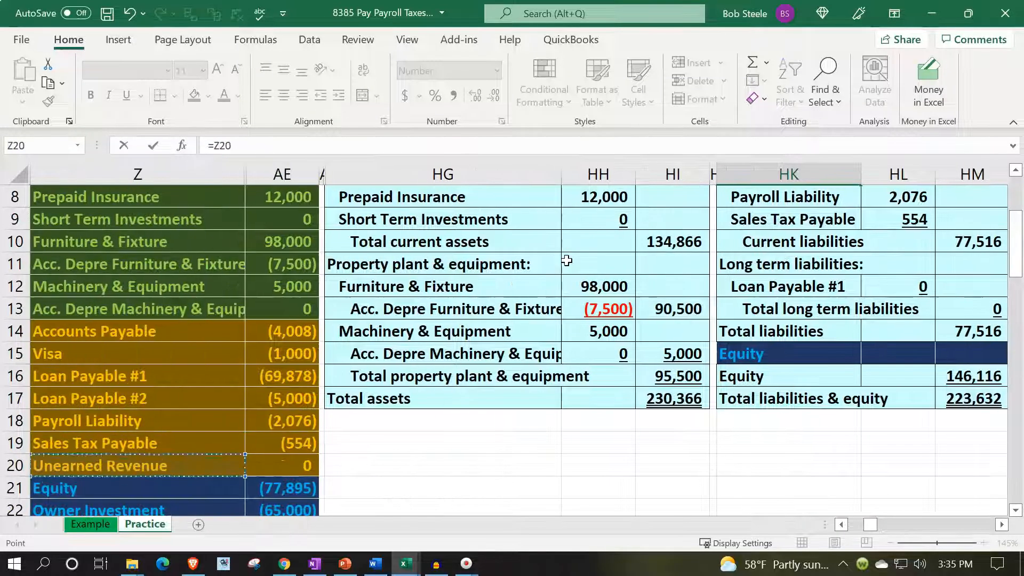
key("Return")
key("Up")
key("Up")
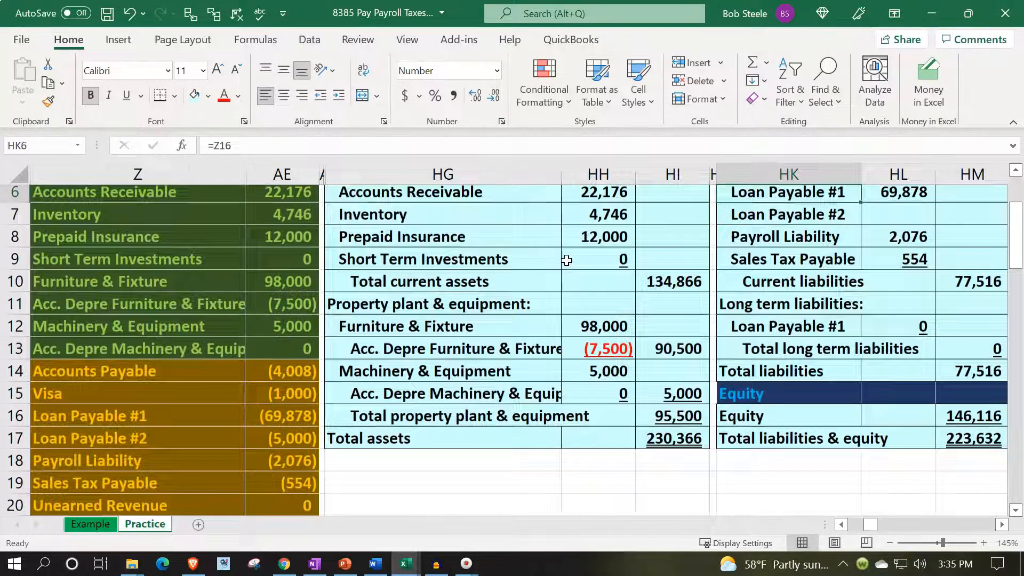
- Examine the Loan Payable #1 and Loan Payable #2 accounts in the trial balance against the current liabilities section
key("Right")
key("Right")
key("Up")
key("Up")
key("Up")
key("Up")
key("Up")
key("Down")
key("Down")
key("Down")
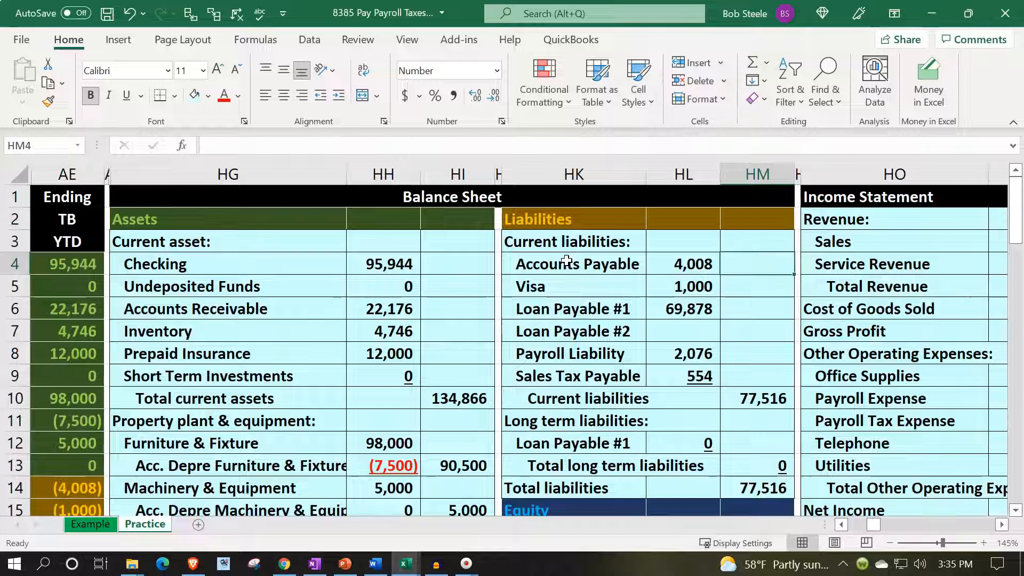
key("Down")
key("Down")
key("Left")
key("Down")
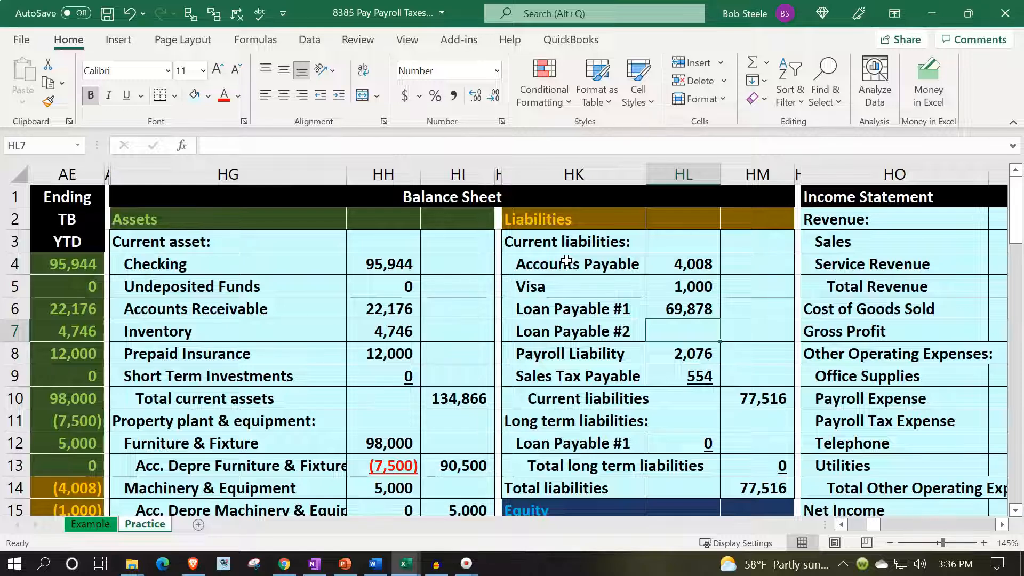
key("Left")
key("Left")
key("Left")
key("Left")
key("ctrl+bracketleft")
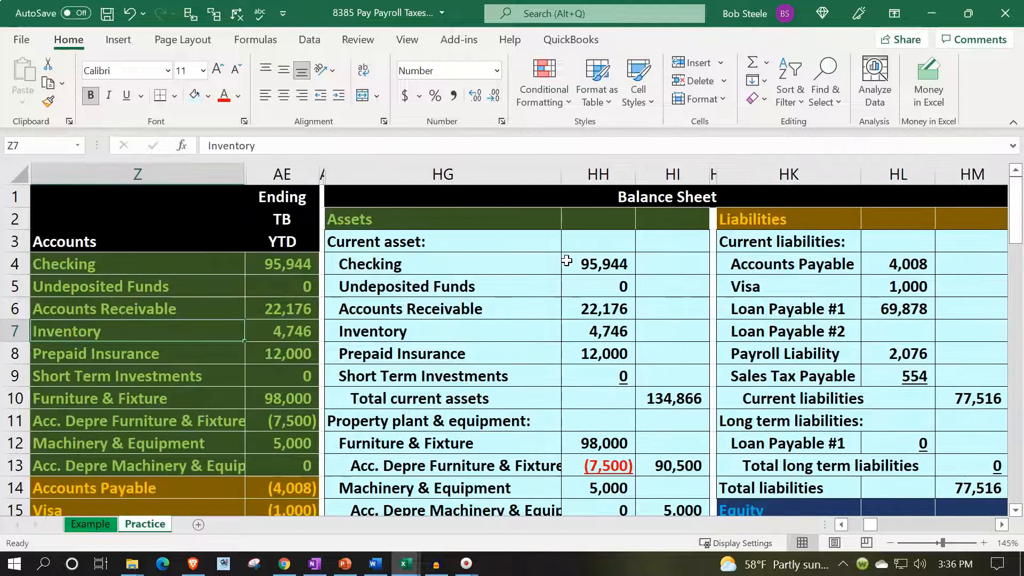
scroll(221, 414, "down", 3)
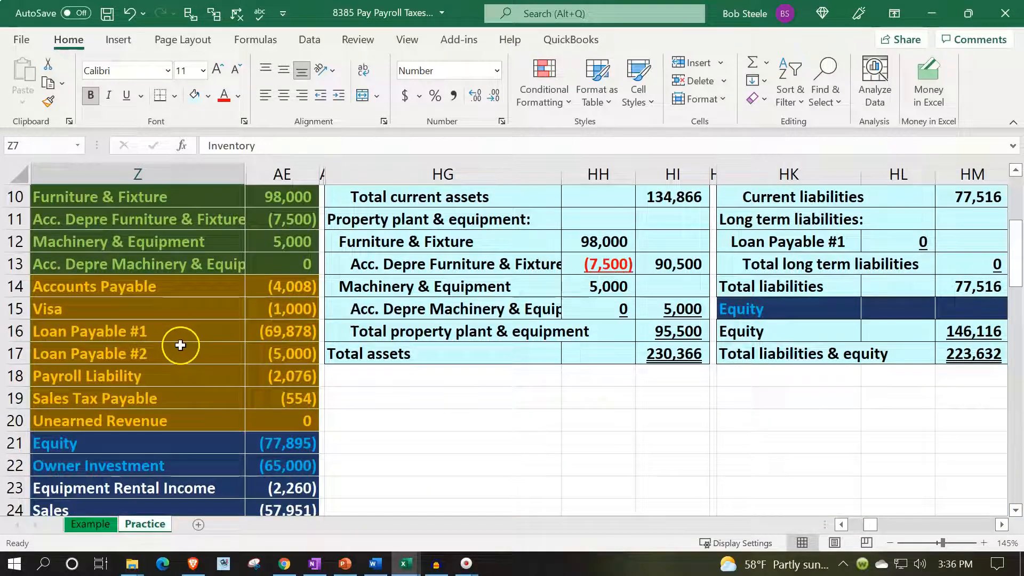
left_click_drag(169, 333, 165, 358)
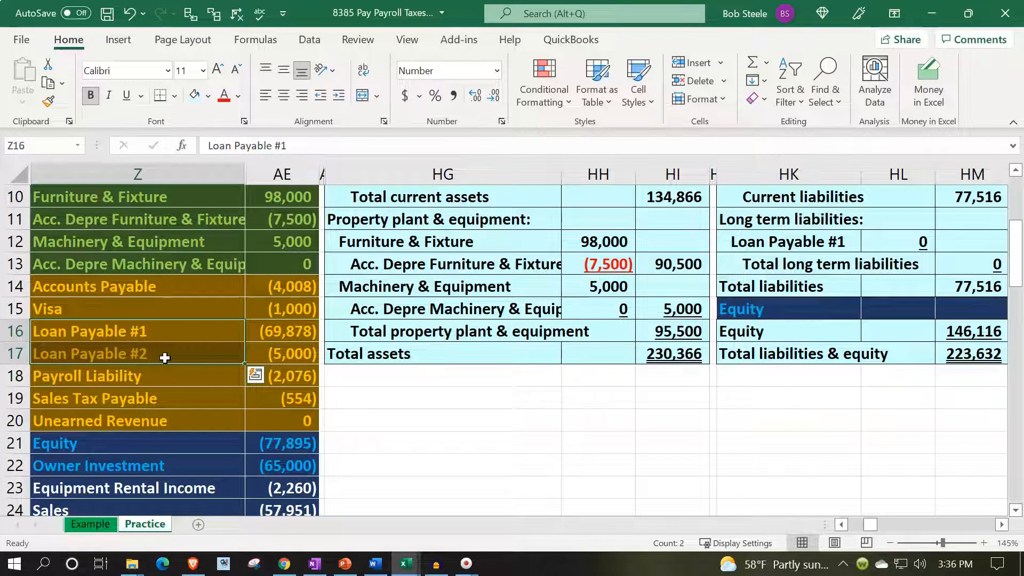
scroll(563, 456, "up", 3)
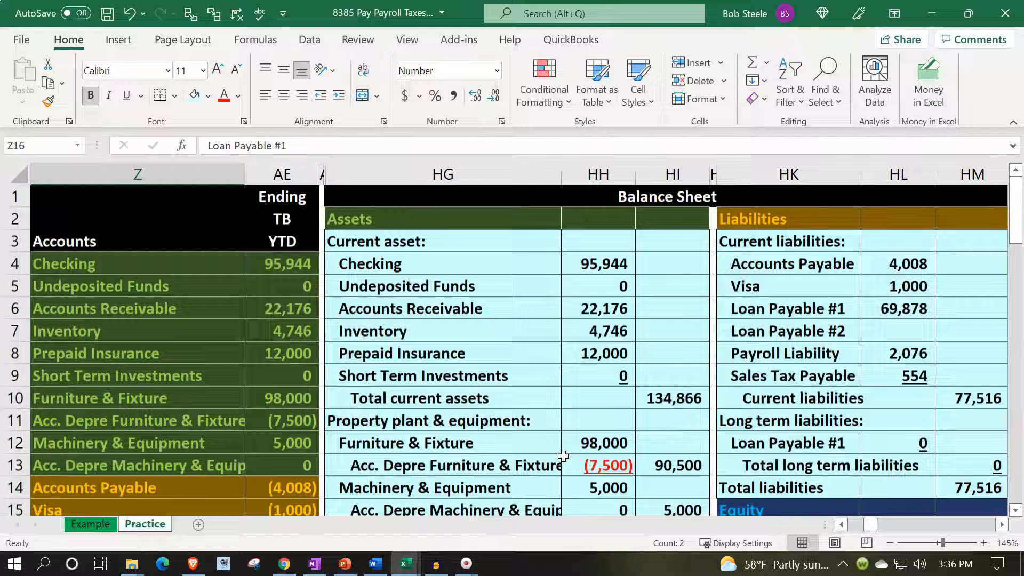
- Link the Loan Payable #2 amount in HL7 to the trial balance with the formula =AE17
left_click(883, 337)
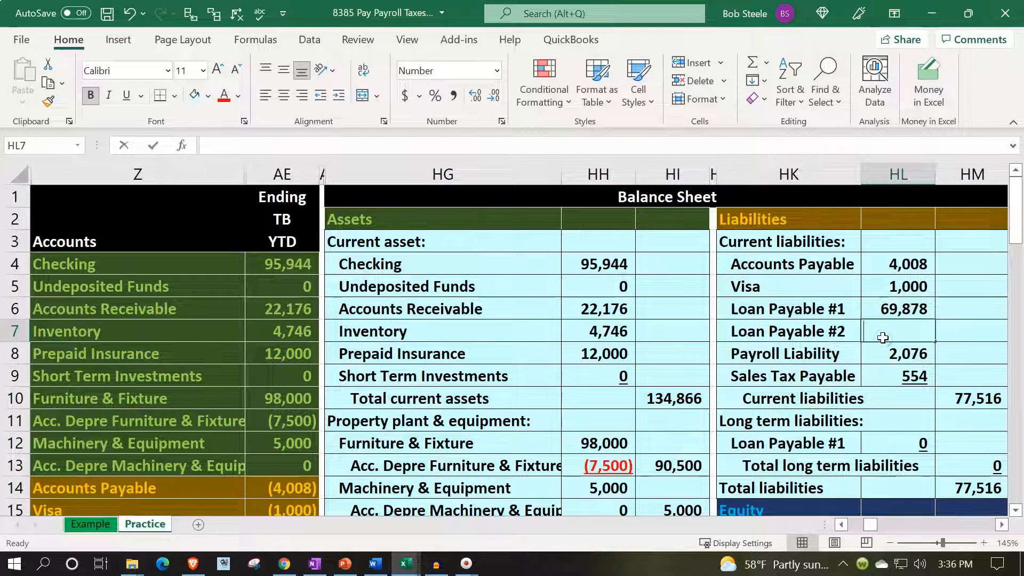
type("=")
key("Down")
key("Down")
key("Down")
key("Down")
key("Down")
key("Down")
key("Down")
key("Down")
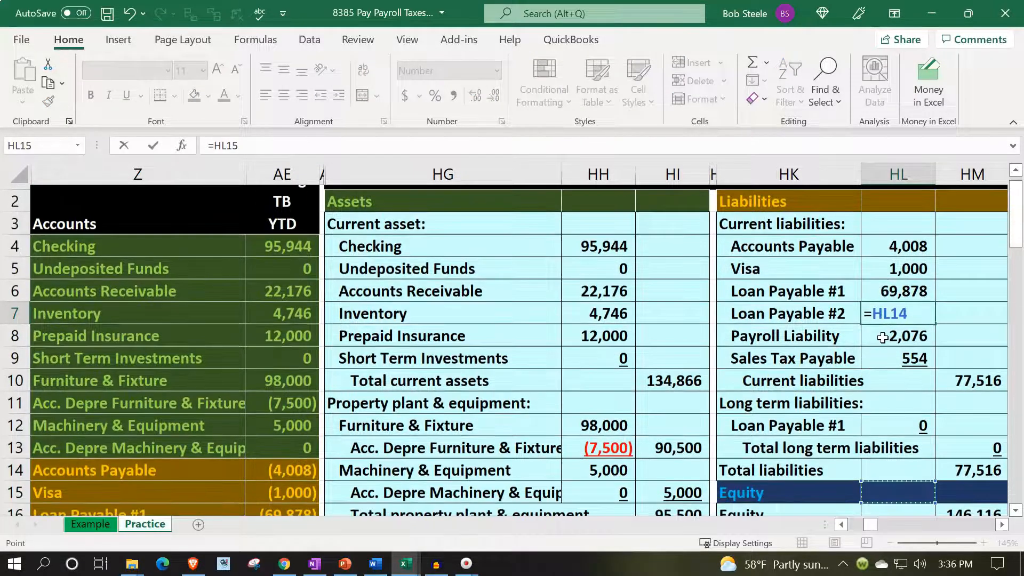
key("Down")
key("Down")
key("Down")
key("Down")
key("Down")
key("Left")
key("Left")
key("Left")
key("Left")
key("Left")
key("Left")
key("Left")
key("Up")
key("Up")
key("Up")
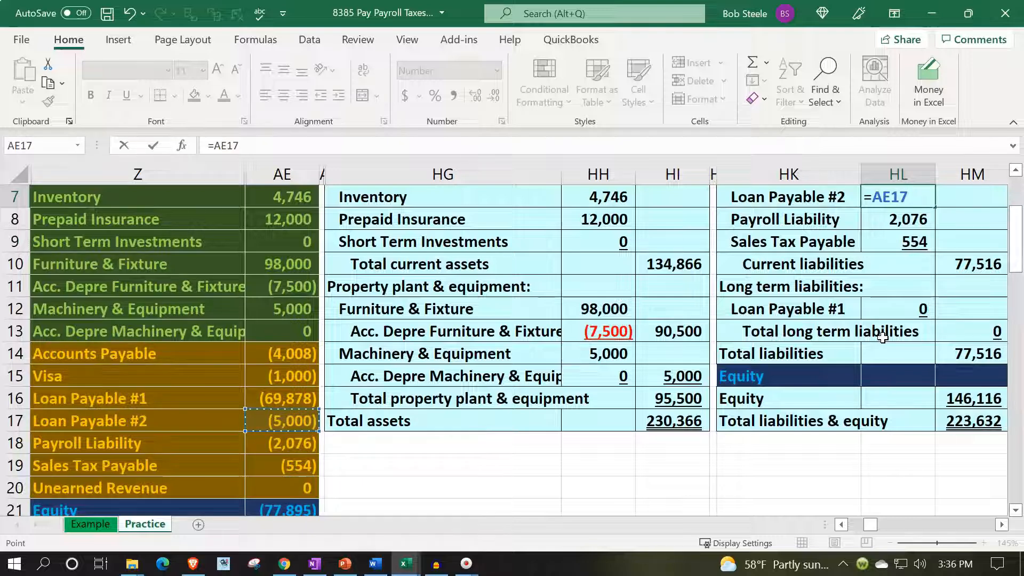
key("Return")
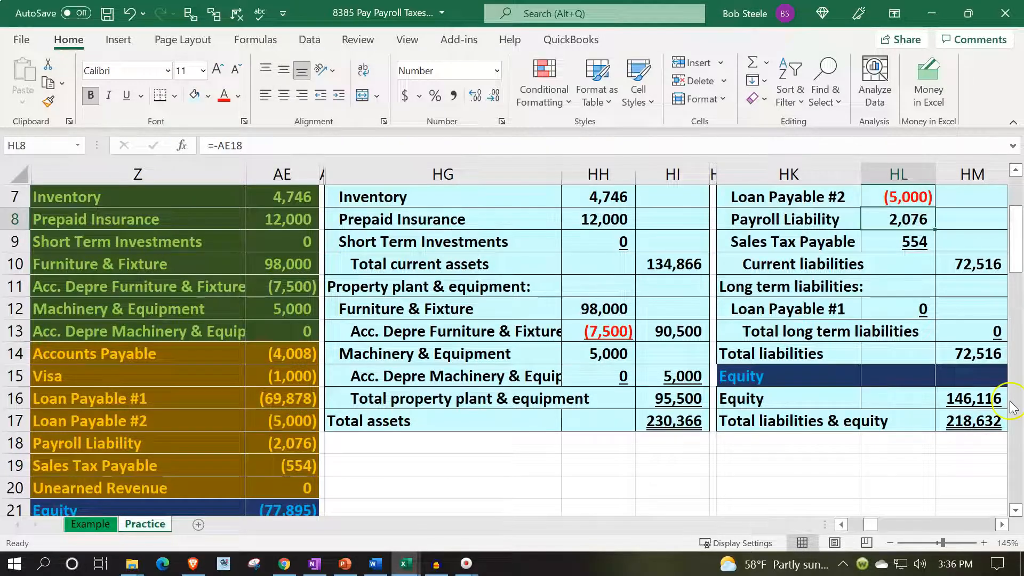
- Reverse the sign of the Loan Payable #2 amount in HL7 by changing its formula to =-AE17
scroll(854, 414, "up", 2)
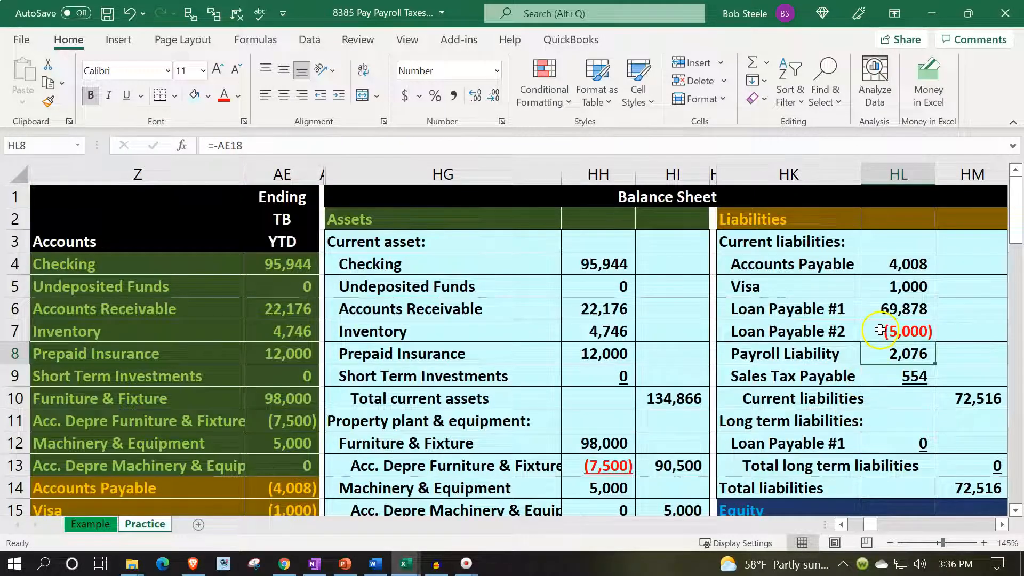
double_click(881, 331)
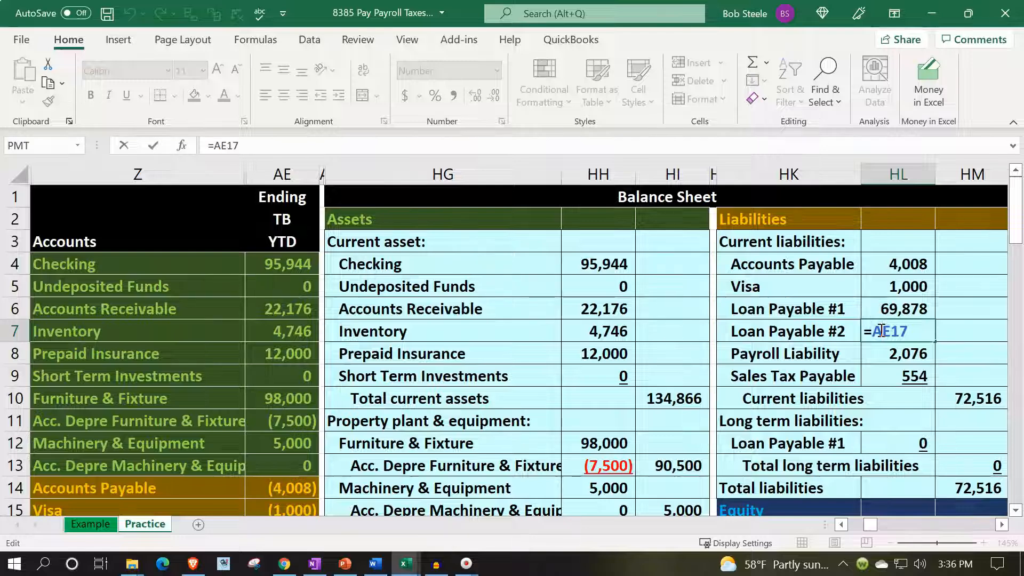
key("Return")
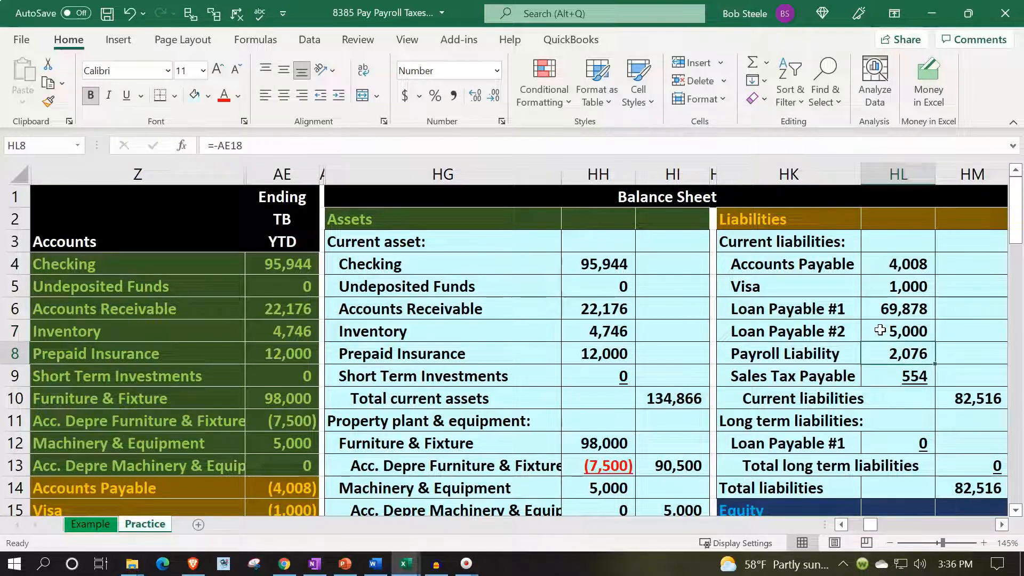
- Review the current liabilities, long term liabilities and equity lines of the balance sheet against the trial balance accounts
key("Down")
key("Down")
key("Down")
key("Down")
key("Down")
key("Down")
key("Down")
key("Down")
key("Down")
key("Down")
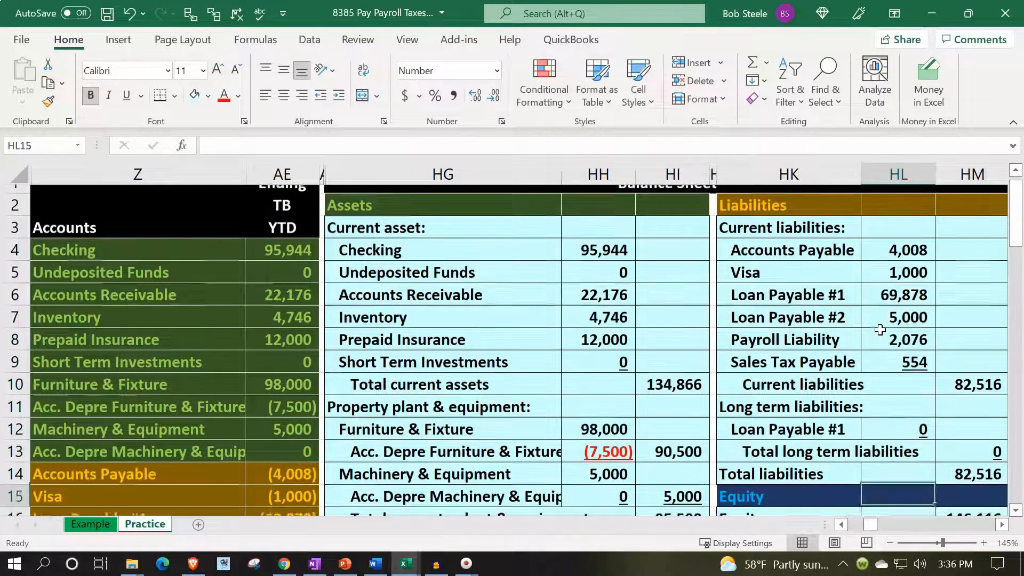
key("Up")
key("Up")
key("Up")
key("Up")
key("Up")
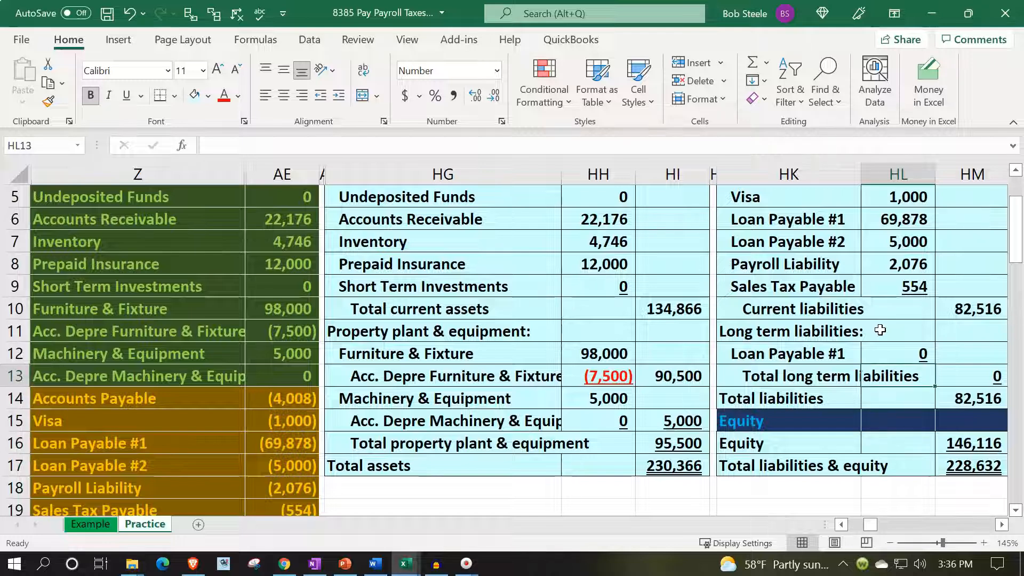
key("Up")
key("Up")
key("Up")
key("Up")
key("Up")
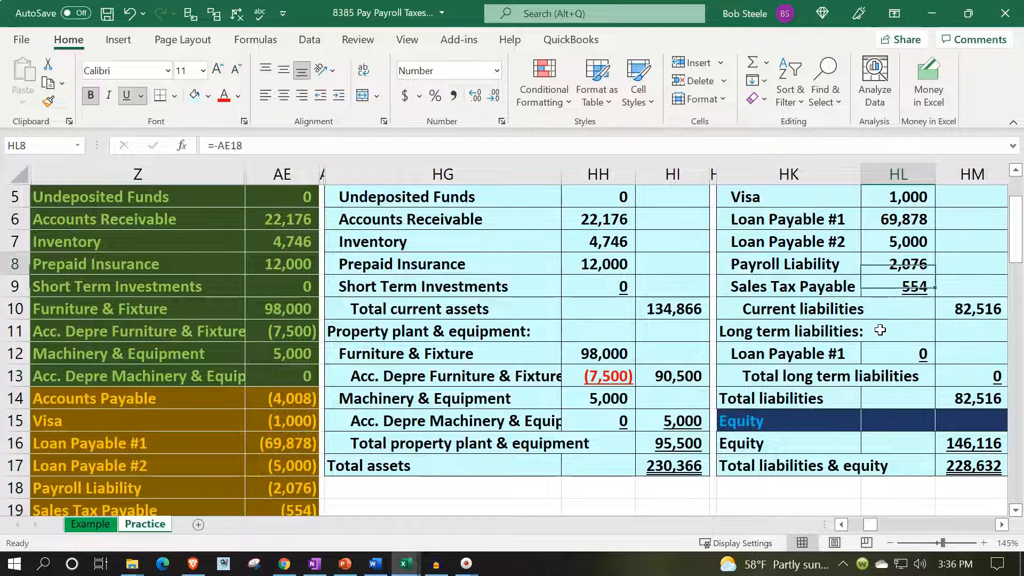
key("Down")
key("Down")
key("Down")
key("Down")
key("Down")
key("Down")
key("Down")
key("Down")
key("Down")
key("Down")
key("Down")
key("Down")
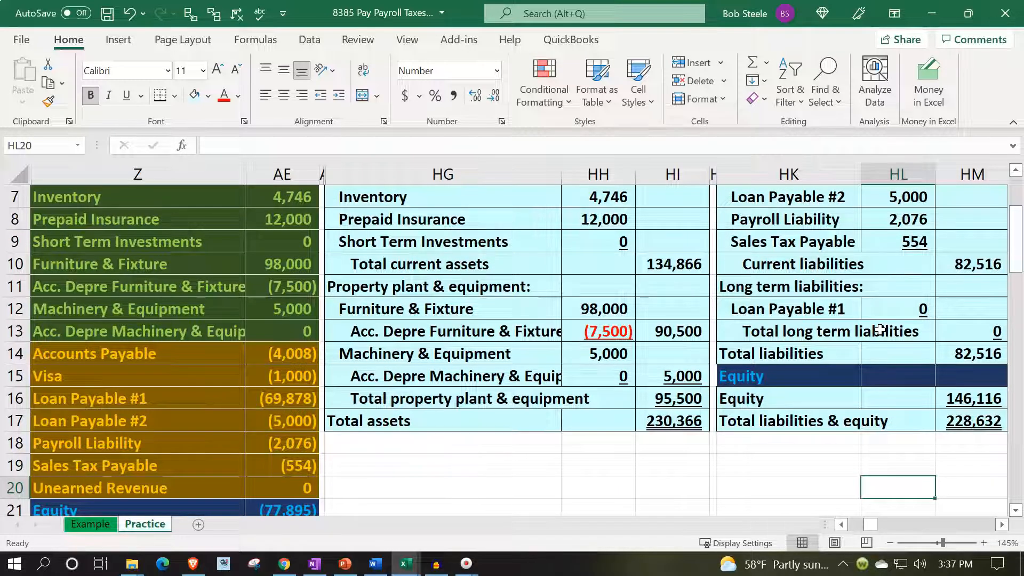
- Insert blank cells above the Current liabilities total at HK10:HM10, shifting the existing cells down
left_click_drag(762, 262, 782, 263)
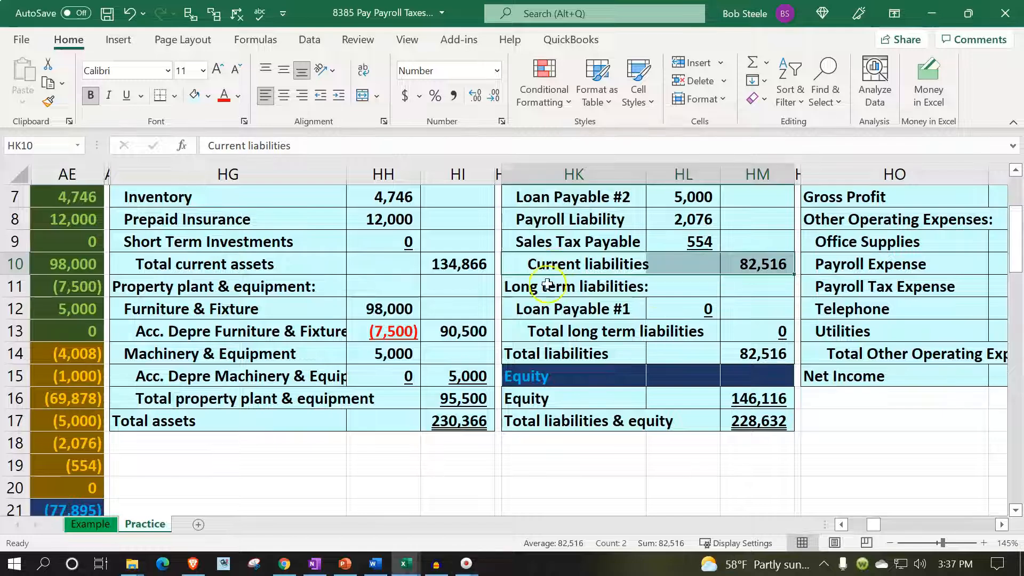
right_click(557, 259)
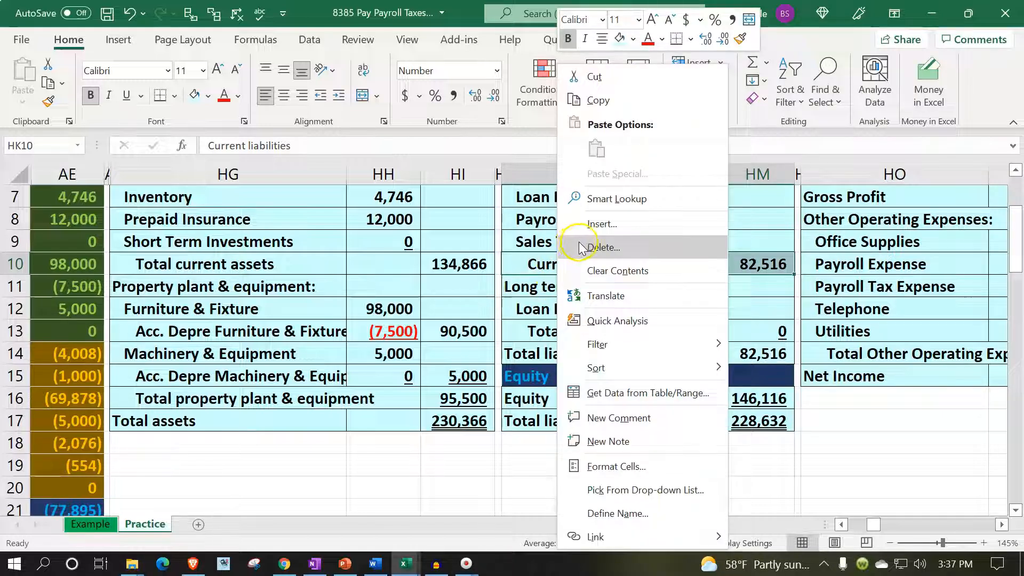
left_click(595, 227)
left_click(580, 243)
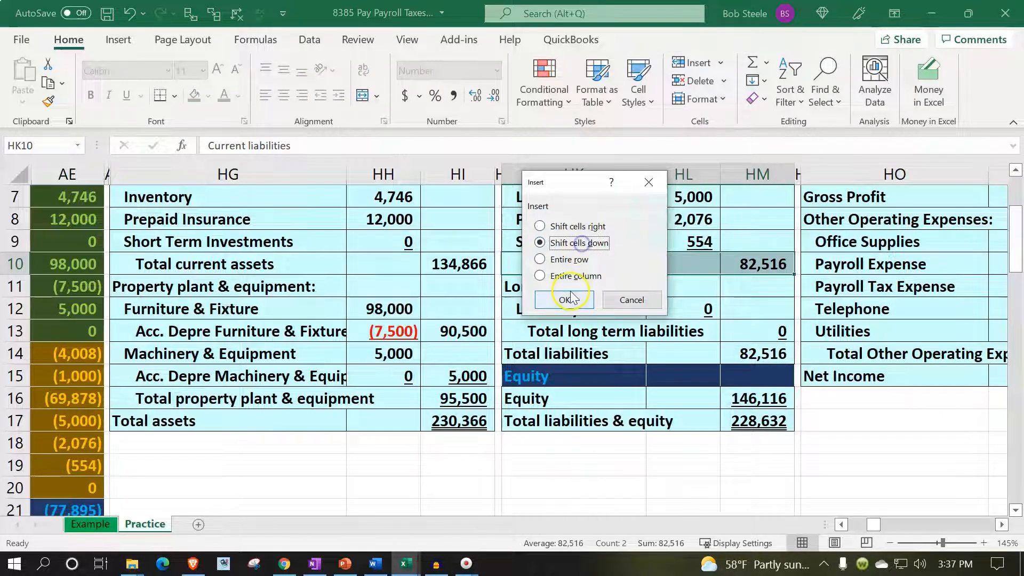
left_click(565, 300)
- Link the new label cell HK10 to the Unearned Revenue account name in Z20 of the trial balance
left_click(567, 246)
left_click(552, 280)
left_click(558, 261)
type("=")
key("Left")
key("Left")
key("Left")
key("Left")
key("Left")
key("Left")
key("Down")
key("Down")
key("Down")
key("Down")
key("Down")
key("Down")
key("Down")
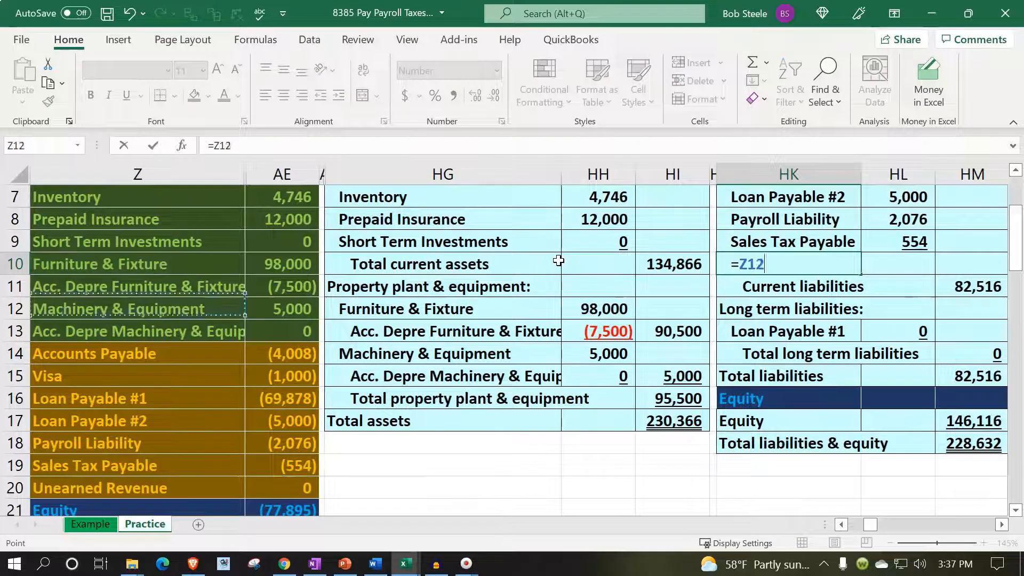
key("Down")
key("Down")
key("Down")
key("Return")
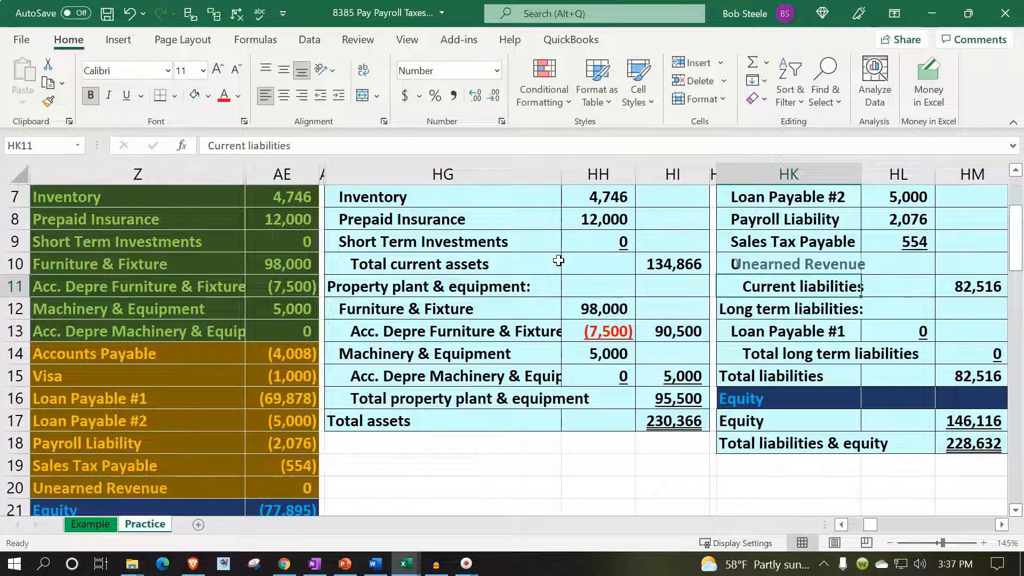
- Link the Unearned Revenue amount in HL10 to the trial balance with reversed sign, using the formula =-AE20
key("Up")
key("Right")
type("=")
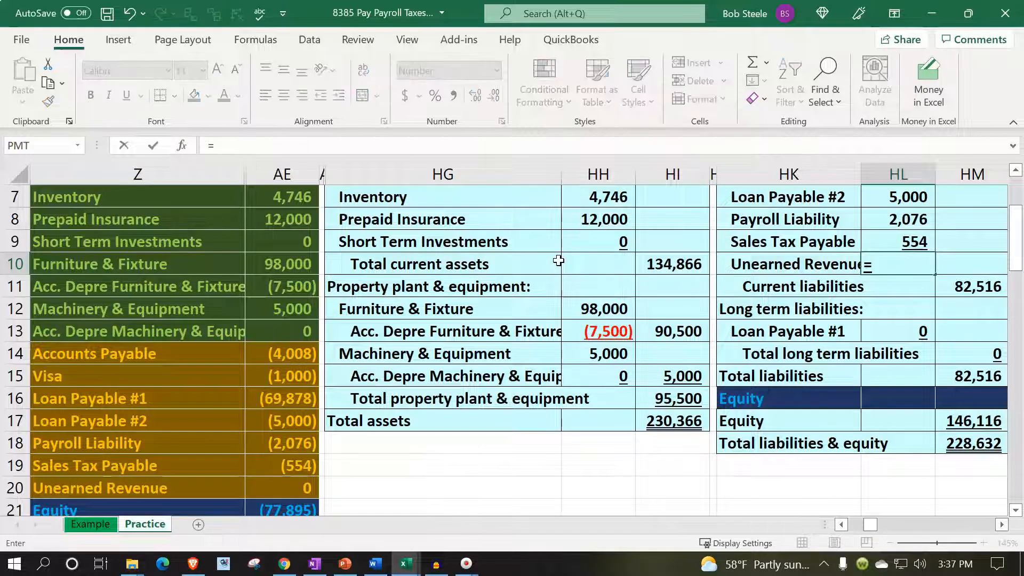
type("-")
key("Left")
key("Left")
key("Left")
key("Left")
key("Down")
key("Down")
key("Down")
key("Down")
key("Down")
key("Down")
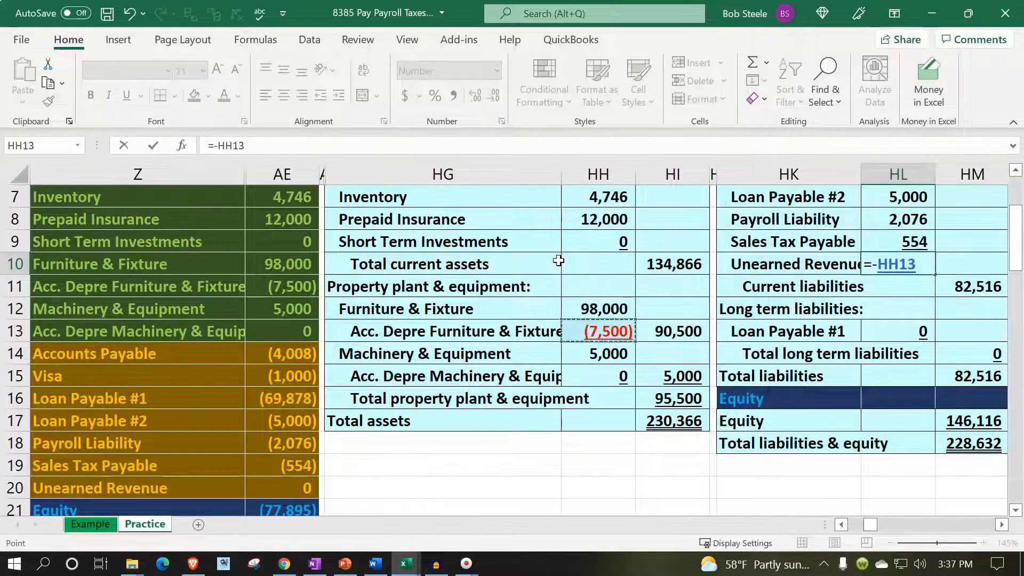
key("Down")
key("Down")
key("Down")
key("Left")
key("Left")
key("Left")
key("Down")
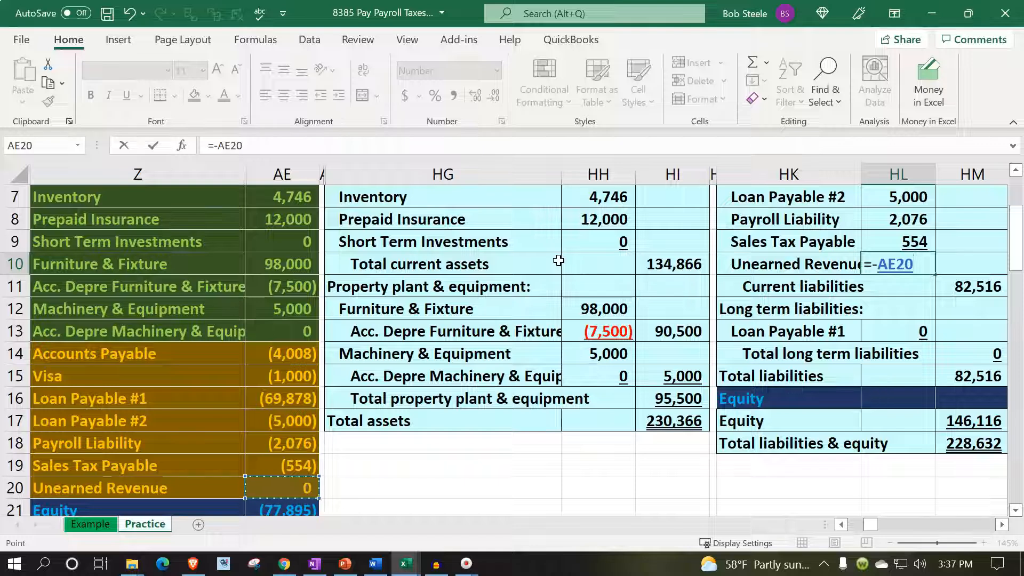
key("Return")
- Remove the underline from the Sales Tax Payable amount in HL9 and widen column HK to fit the Unearned Revenue label
key("Right")
key("Right")
key("Up")
key("Up")
key("Up")
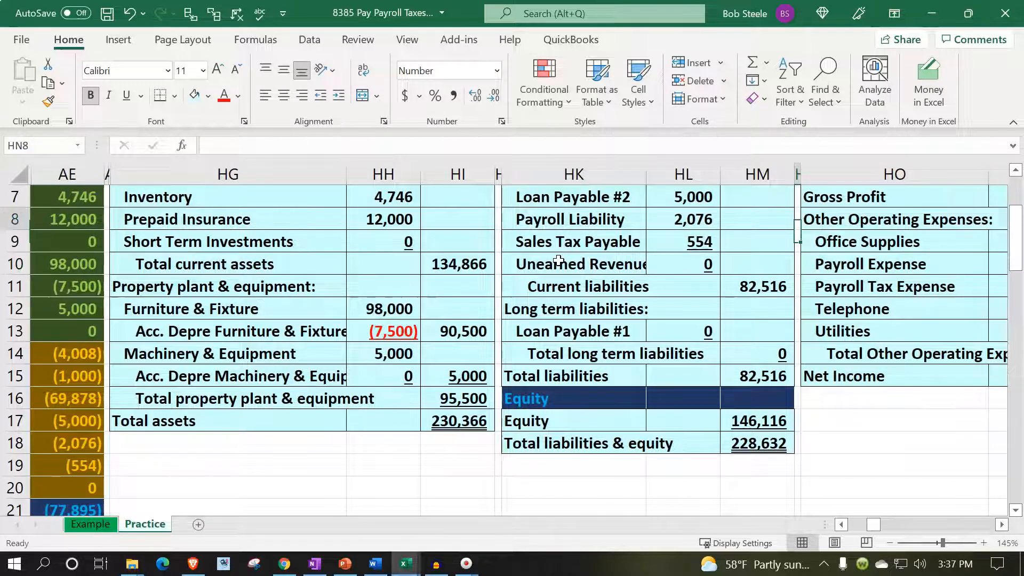
key("Left")
key("Left")
key("Down")
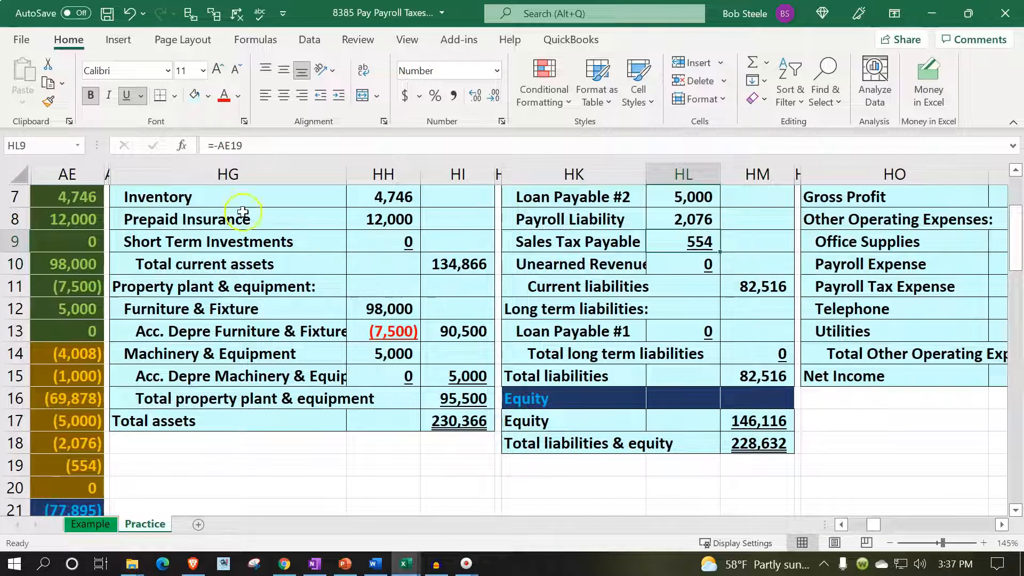
left_click(126, 95)
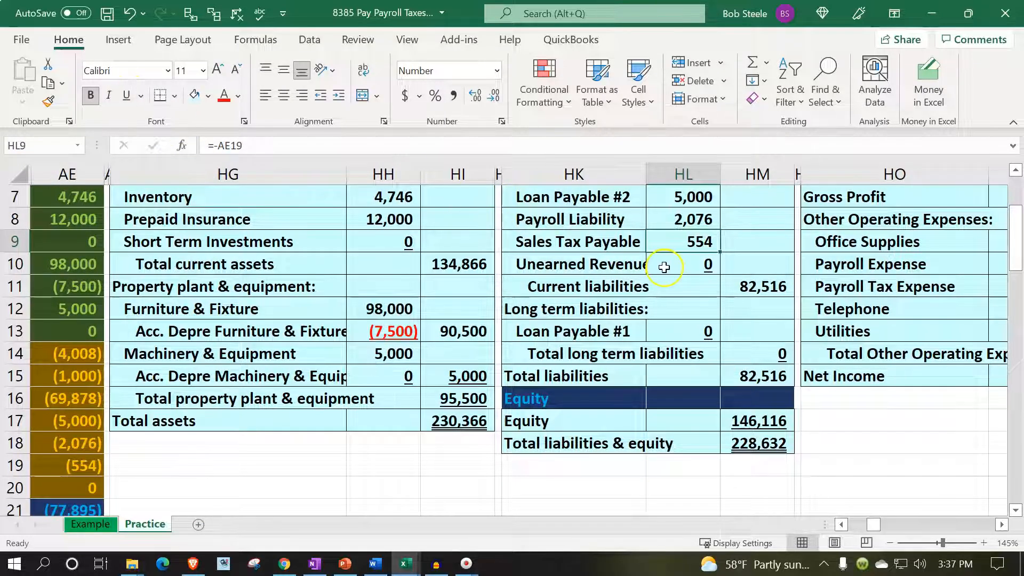
left_click_drag(647, 172, 668, 172)
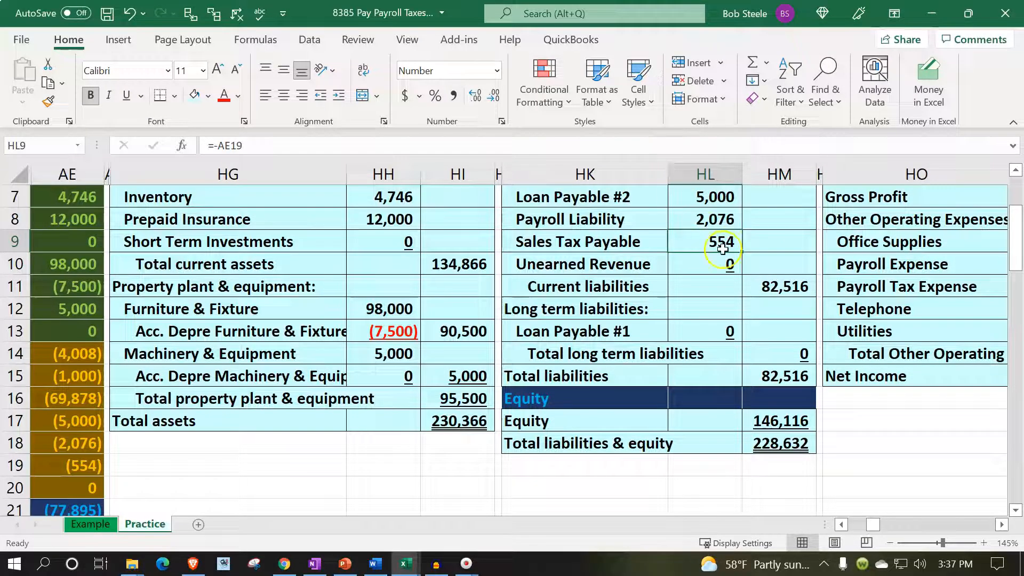
- Extend the Current liabilities total in HM11 to include Unearned Revenue, making the formula =SUM(HL4:HL10)
left_click(774, 289)
key("F2")
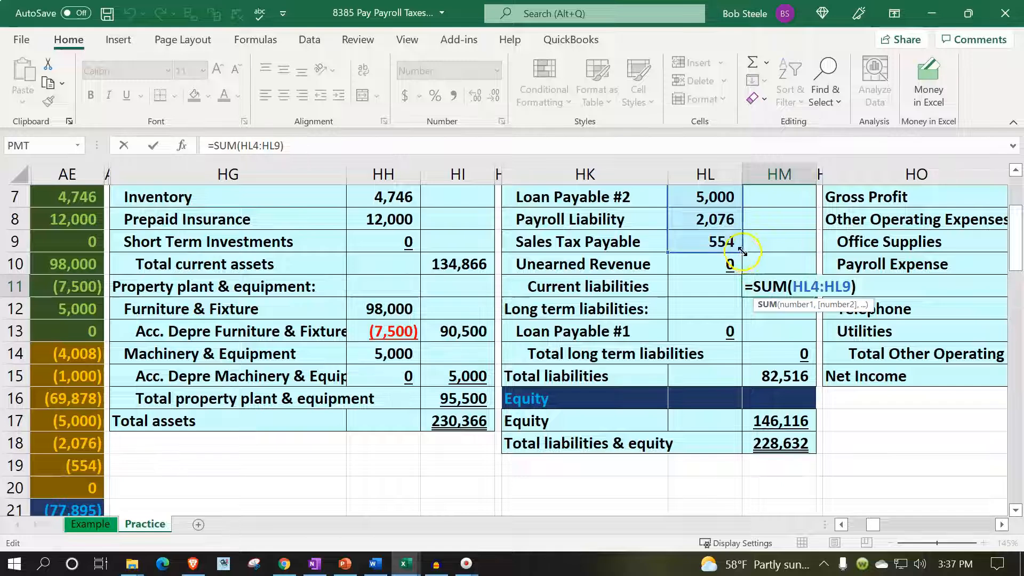
left_click_drag(743, 255, 745, 272)
key("Return")
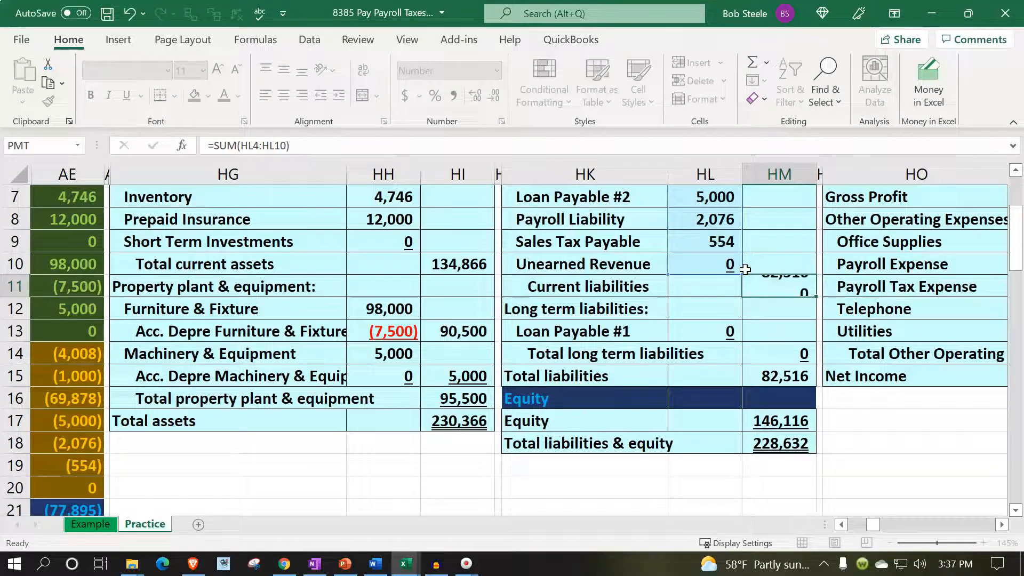
- Compare the sum of the trial balance liability accounts in AE14:AE19 with Total liabilities in HM15
left_click(673, 332)
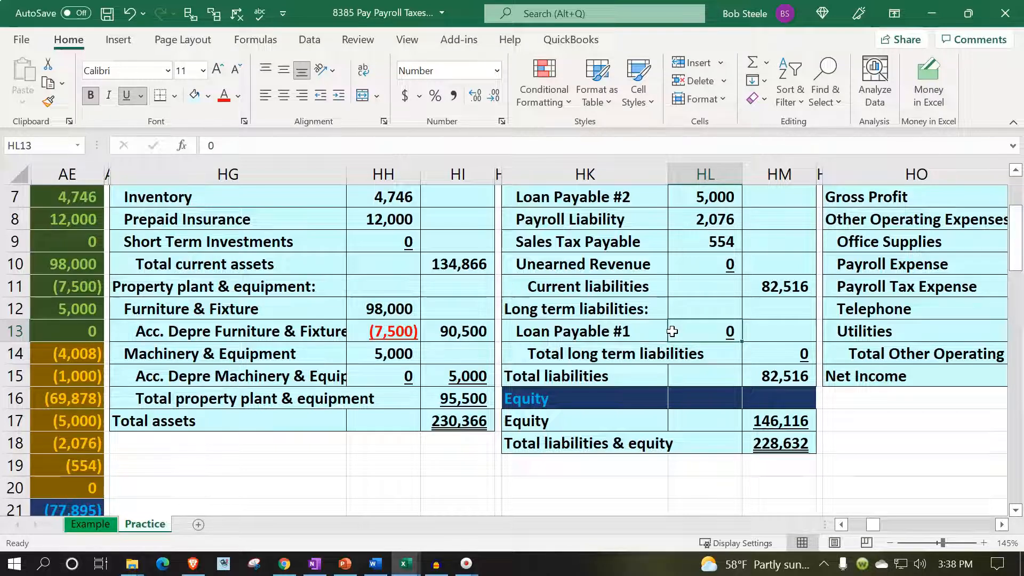
key("Left")
key("Left")
key("Left")
key("Left")
key("Left")
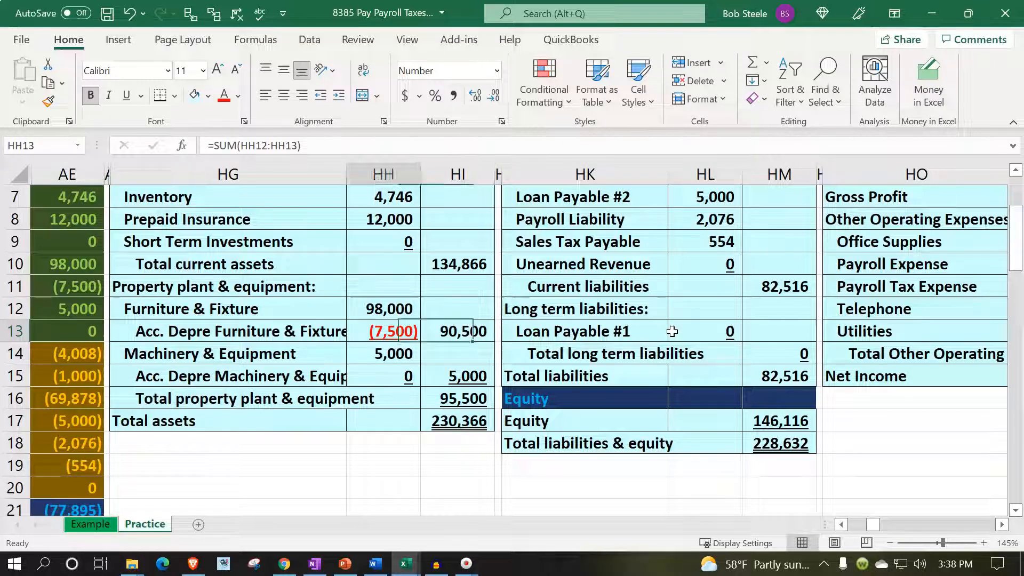
key("Left")
key("Left")
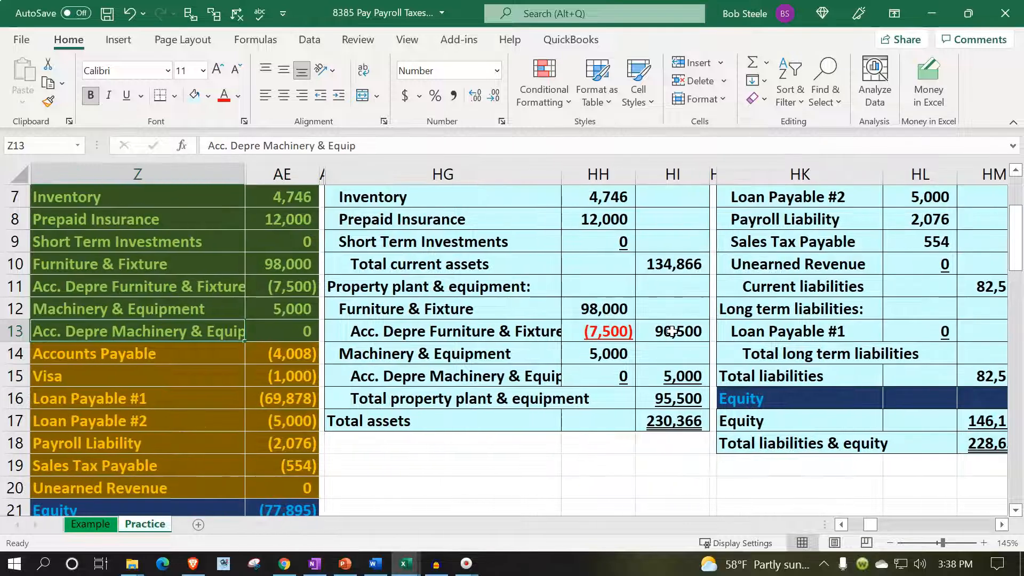
left_click_drag(297, 351, 299, 468)
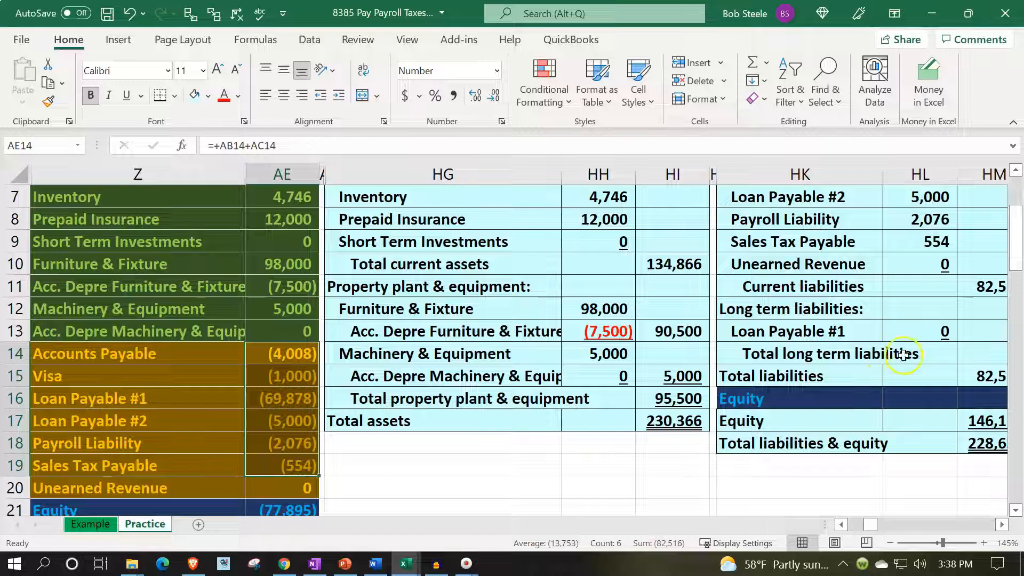
left_click(910, 371)
scroll(910, 371, "right", 3)
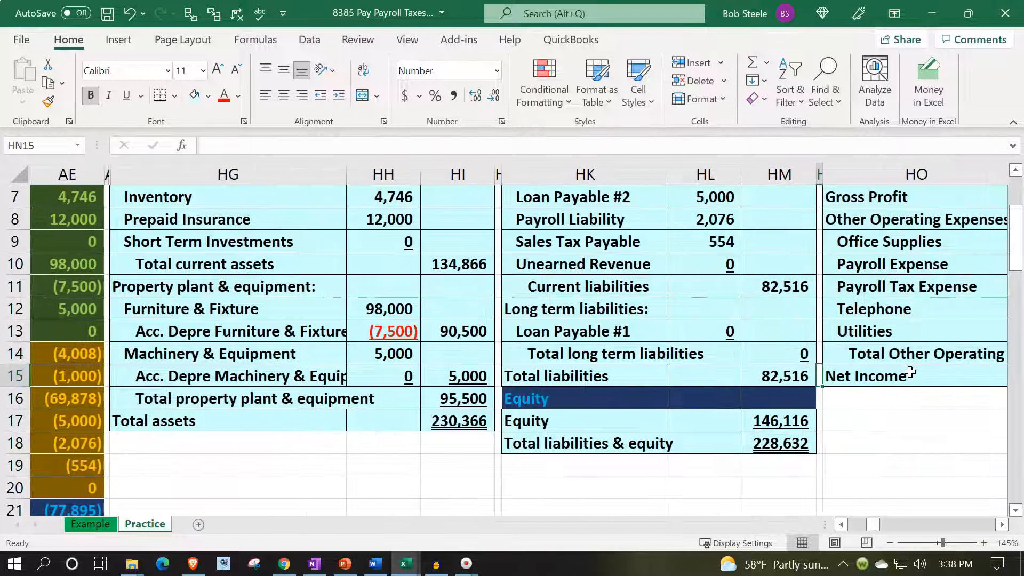
key("Right")
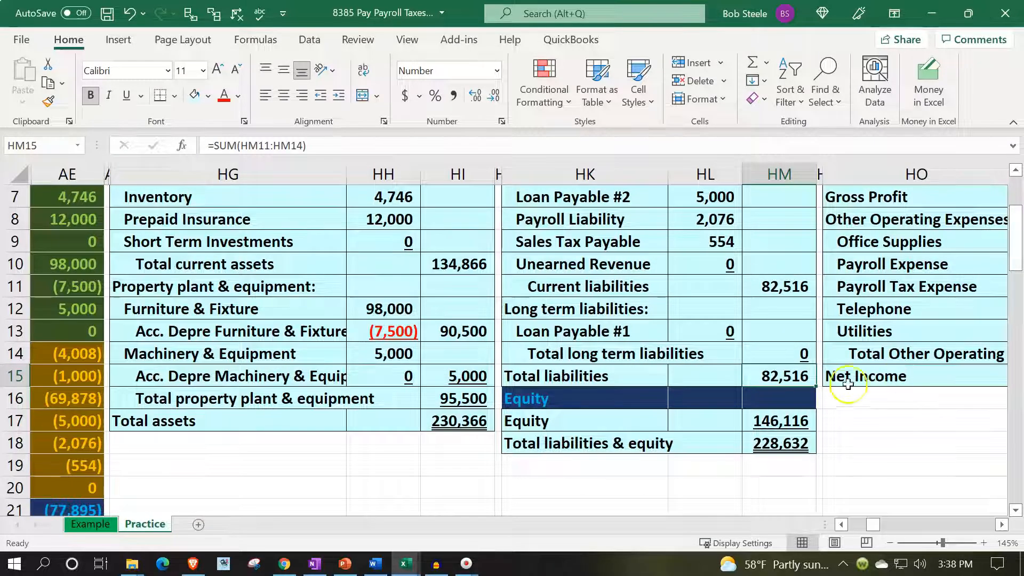
- Replace the Equity amount in HM17 with the formula -sum(AE21:AE34), covering trial balance accounts from Equity through Interest Expense
left_click(773, 422)
key("Delete")
key("Down")
left_click(772, 424)
type("-sum(")
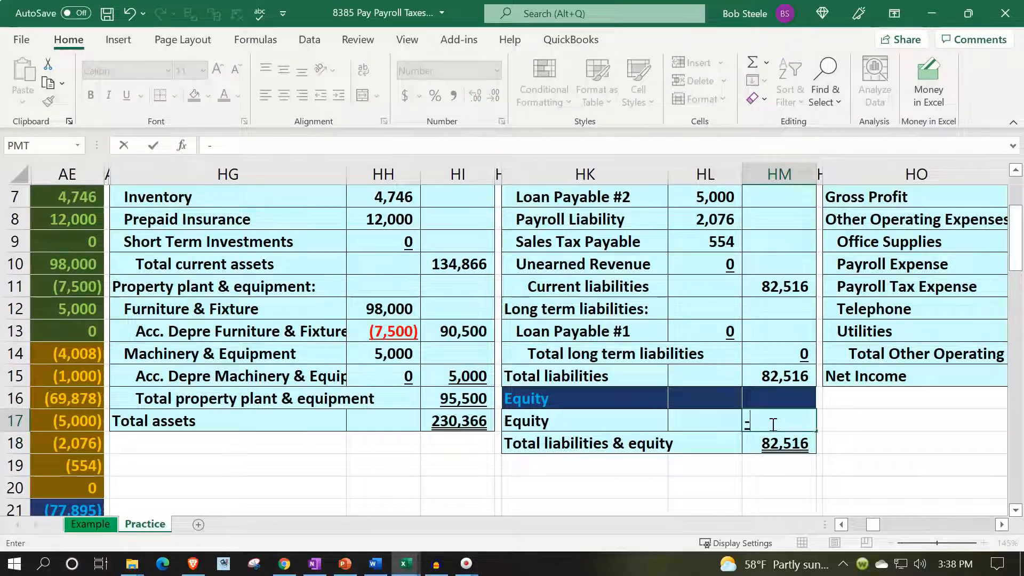
key("Left")
key("Left")
key("Left")
key("Left")
key("Left")
key("Left")
key("Left")
key("Left")
key("Left")
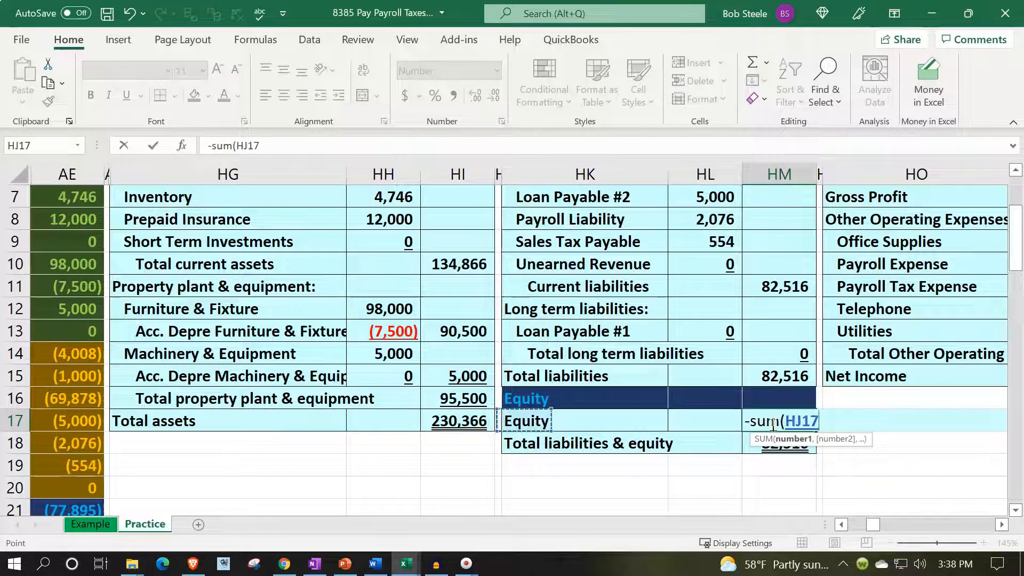
key("Down")
key("Down")
key("Down")
key("Down")
key("Down")
key("Down")
key("Down")
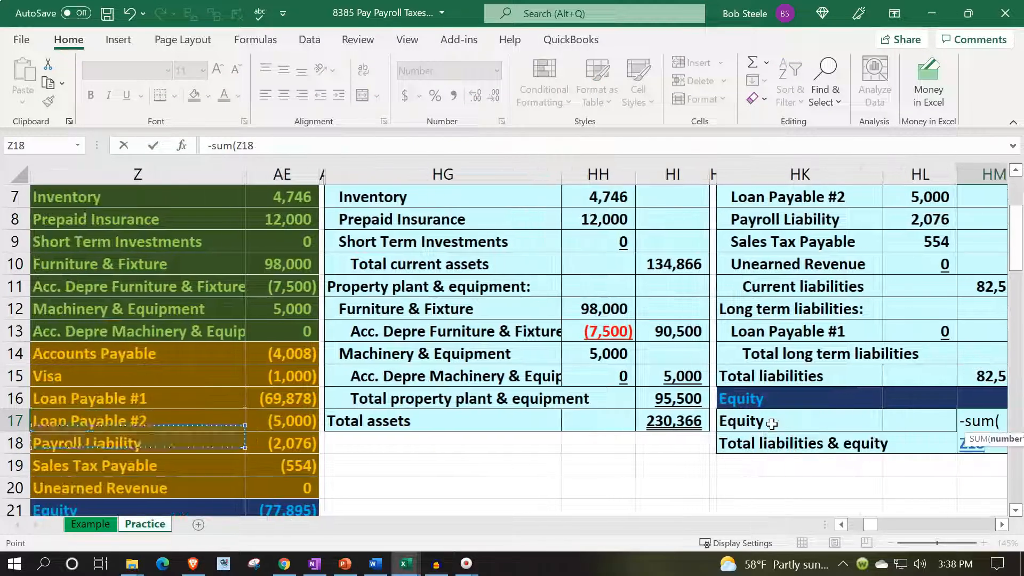
key("Right")
key("Up")
key("Up")
key("Up")
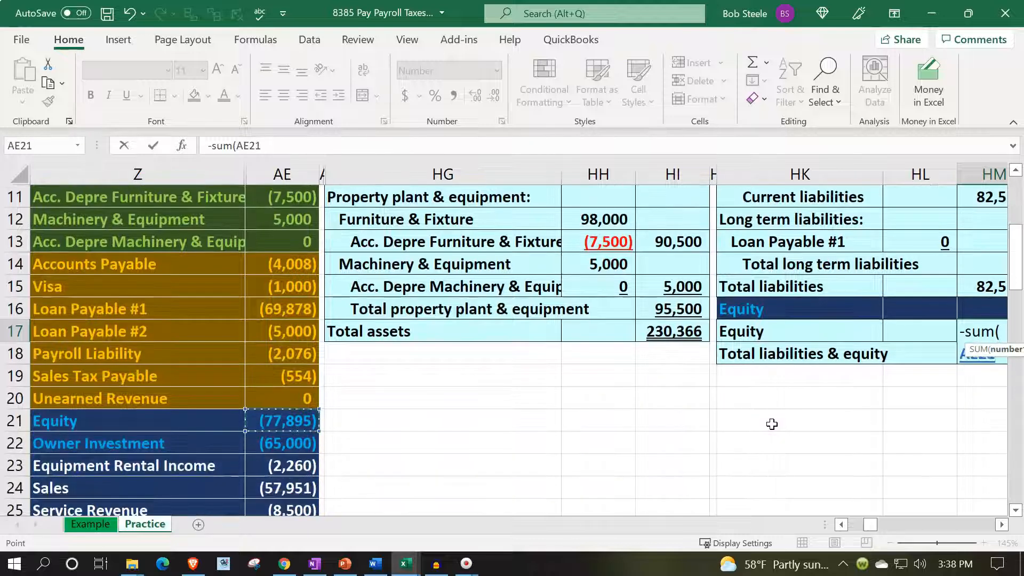
key("shift+Down")
key("shift+Down")
key("shift+Down")
key("shift+Down")
key("shift+Down")
key("shift+Down")
key("shift+Down")
key("shift+Down")
key("shift+Down")
key("shift+Down")
key("shift+Down")
key("shift+Down")
key("shift+Down")
key("shift+Down")
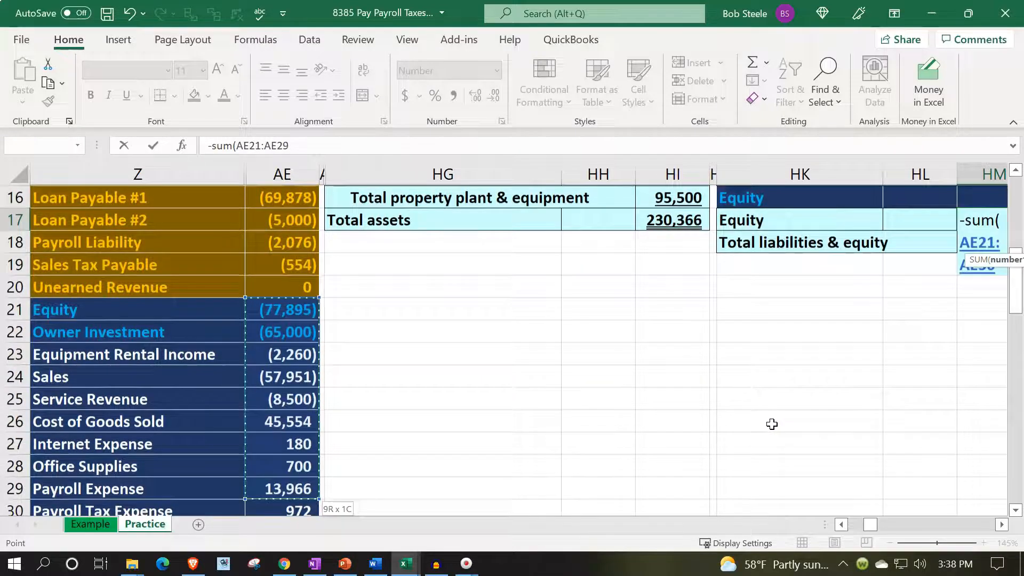
key("shift+Up")
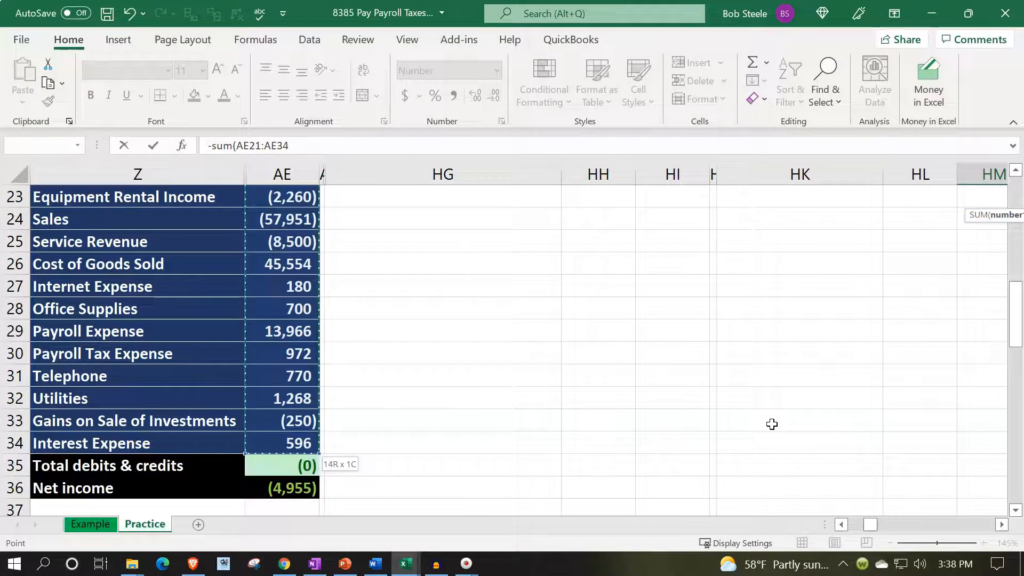
type(")")
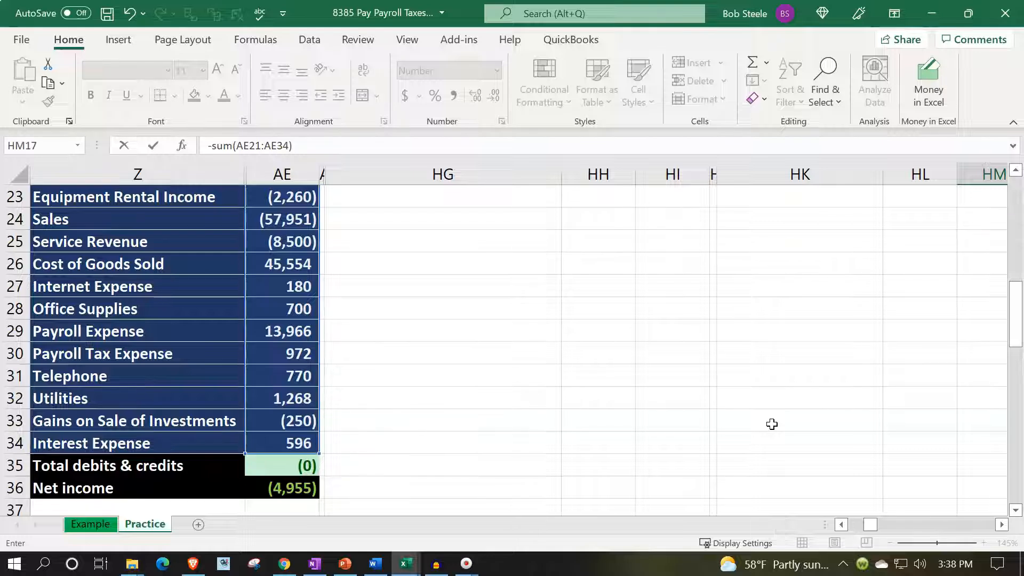
key("Return")
- Compare Total liabilities & equity in HM18 with Total assets in HI17, and review the top of the balance sheet
key("Up")
key("Up")
key("Up")
key("Up")
key("Up")
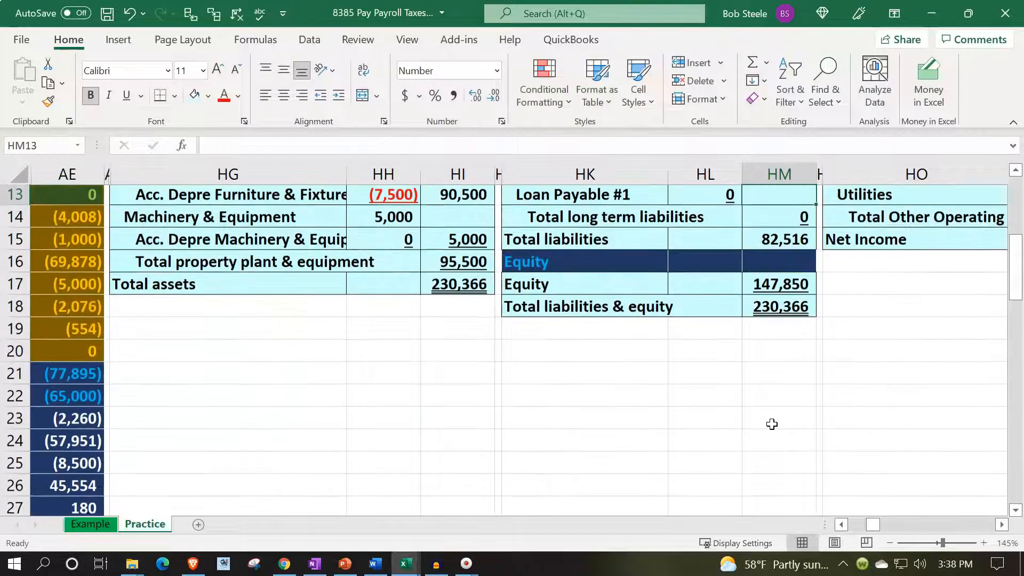
key("Down")
key("Down")
key("Down")
key("Down")
key("Down")
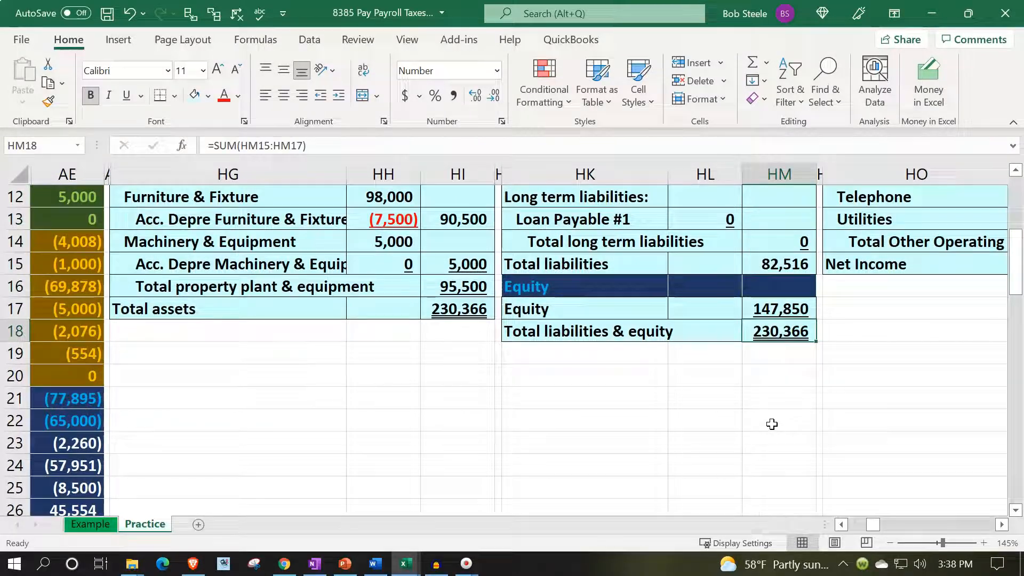
key("Left")
key("Left")
key("Left")
key("Left")
key("Up")
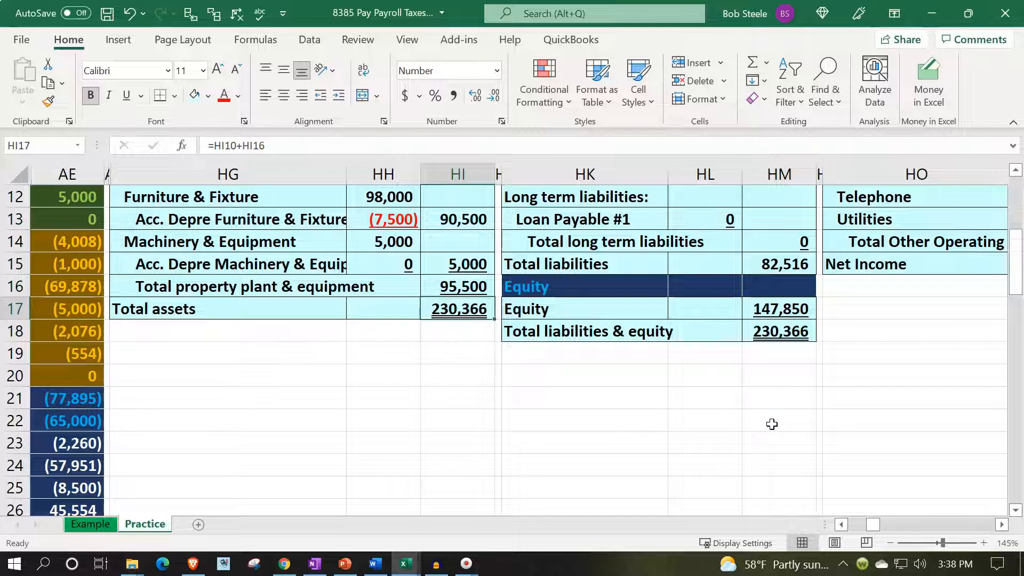
scroll(772, 424, "up", 4)
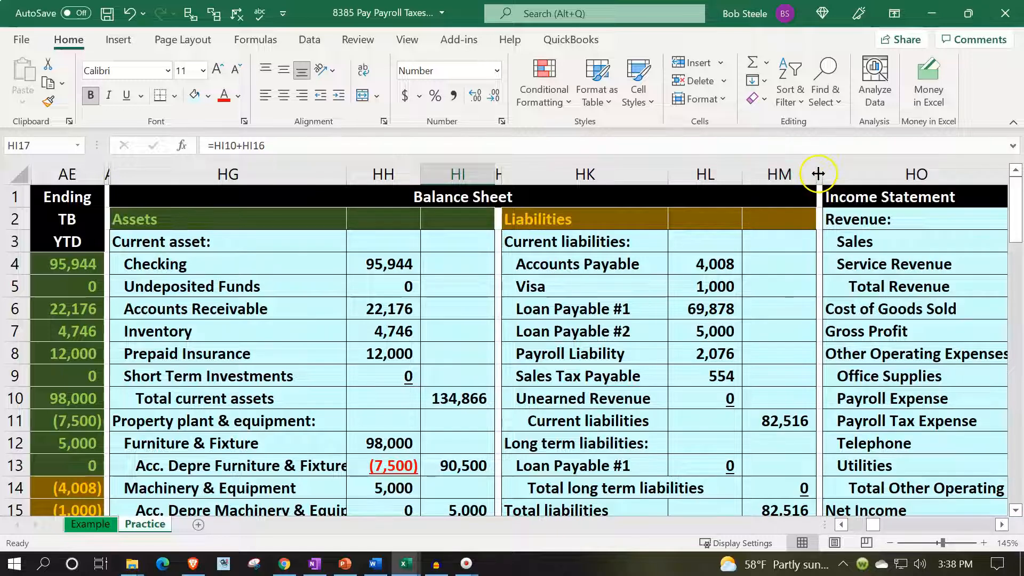
- Hide the Balance Sheet columns HG through HN so the trial balance sits beside the Income Statement
left_click_drag(819, 172, 301, 174)
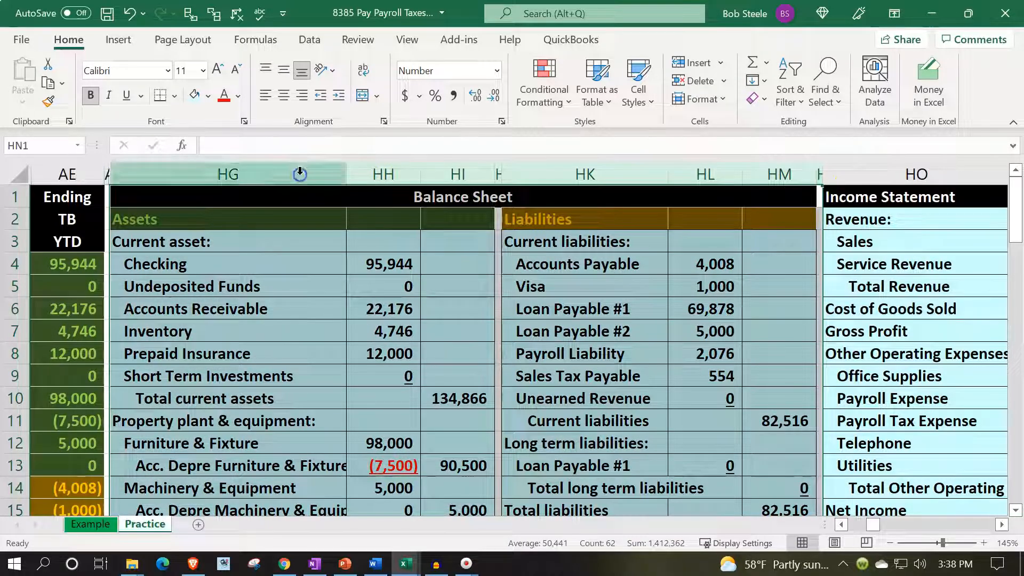
right_click(258, 278)
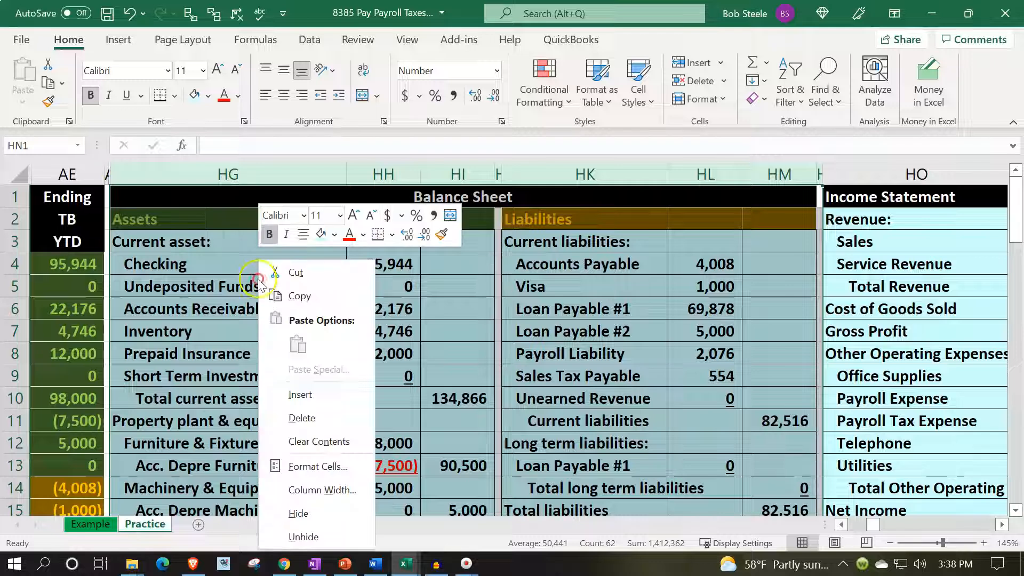
left_click(346, 513)
left_click(344, 427)
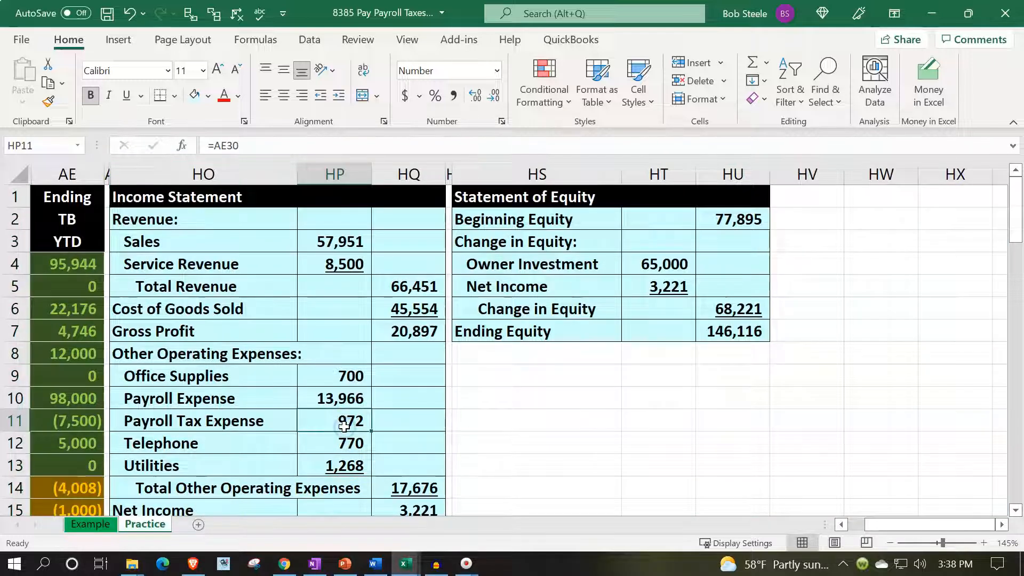
- Check the trial balance revenue accounts, and insert blank cells at HO3:HQ3 above Sales in the Income Statement, shifting cells down
key("Left")
key("Left")
key("Left")
key("Left")
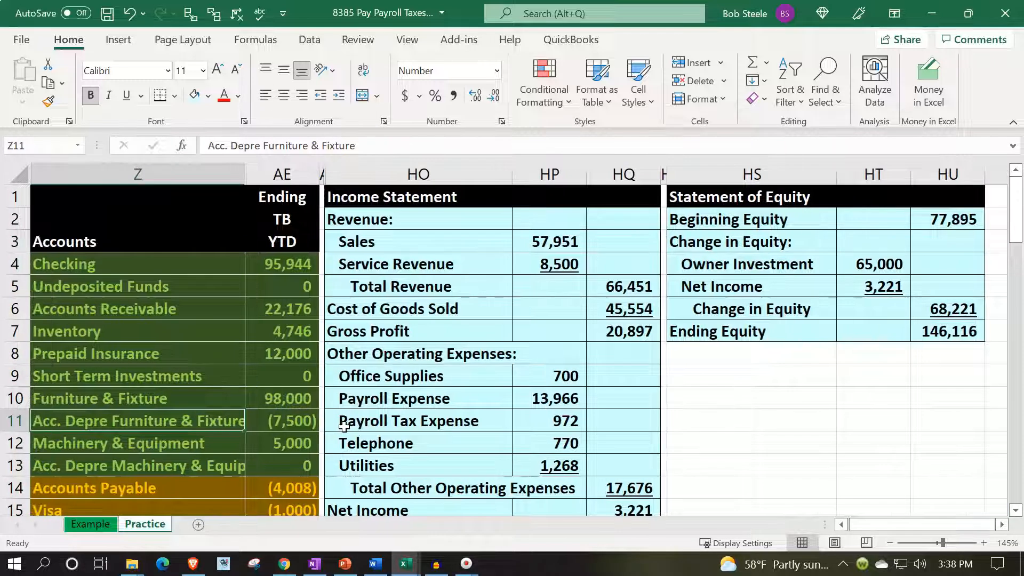
scroll(238, 430, "down", 4)
left_click(182, 423)
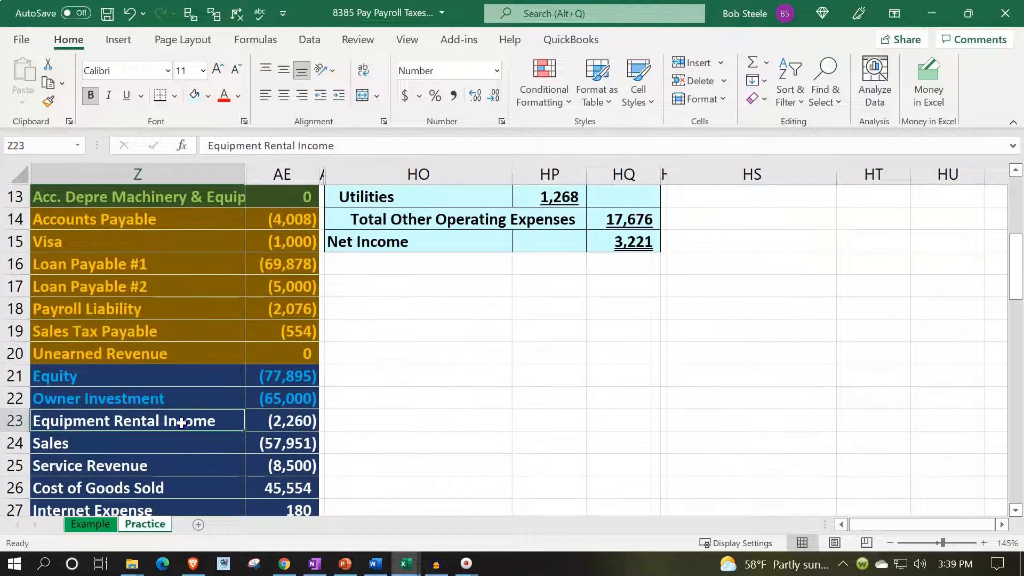
scroll(221, 433, "up", 4)
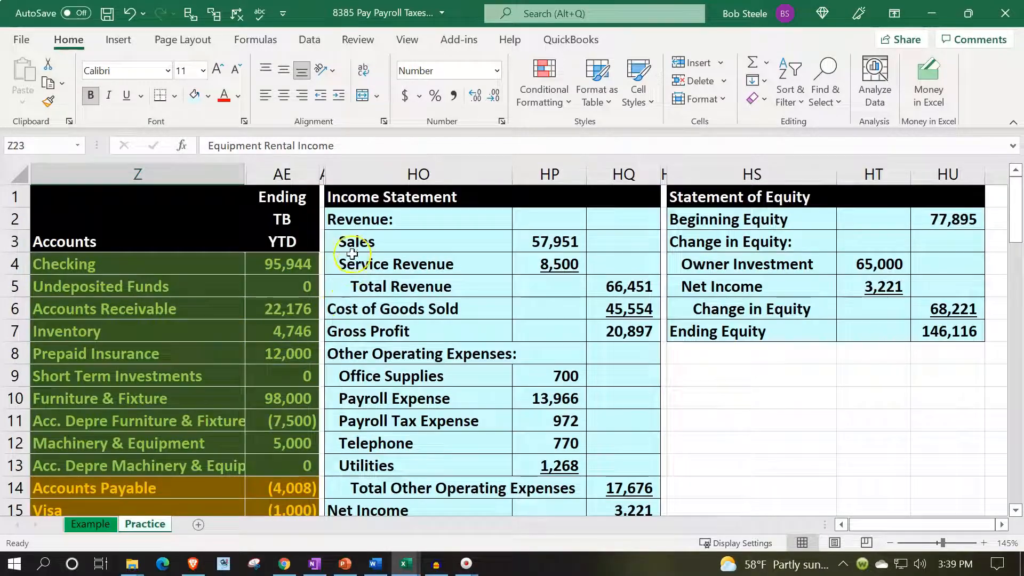
left_click_drag(352, 244, 593, 240)
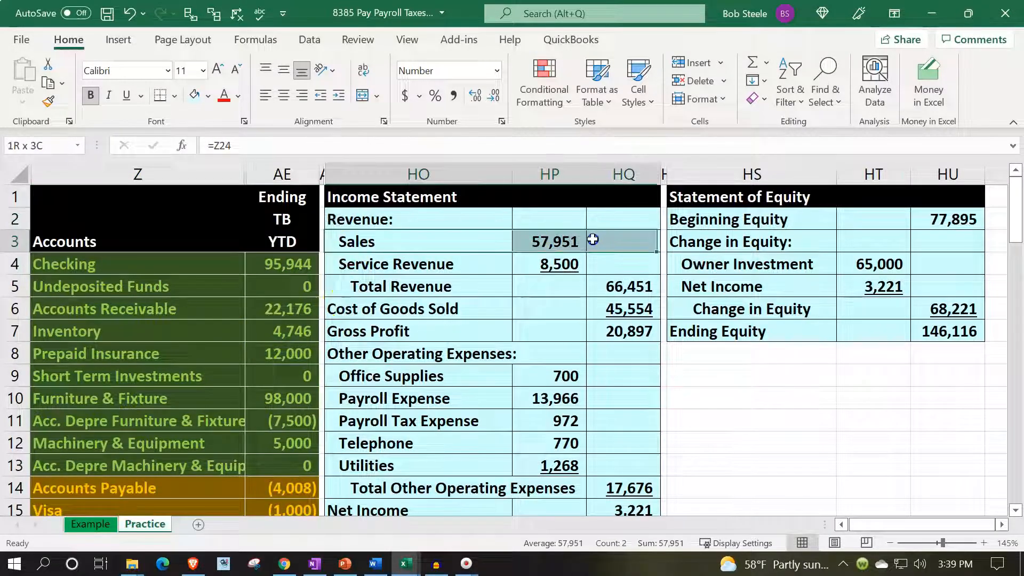
right_click(596, 238)
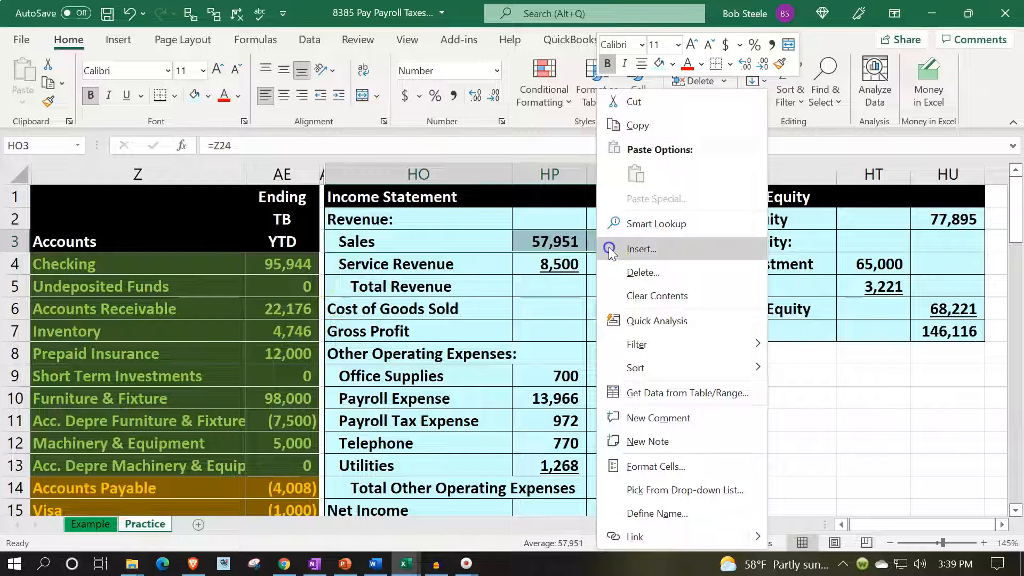
left_click(610, 252)
left_click(590, 262)
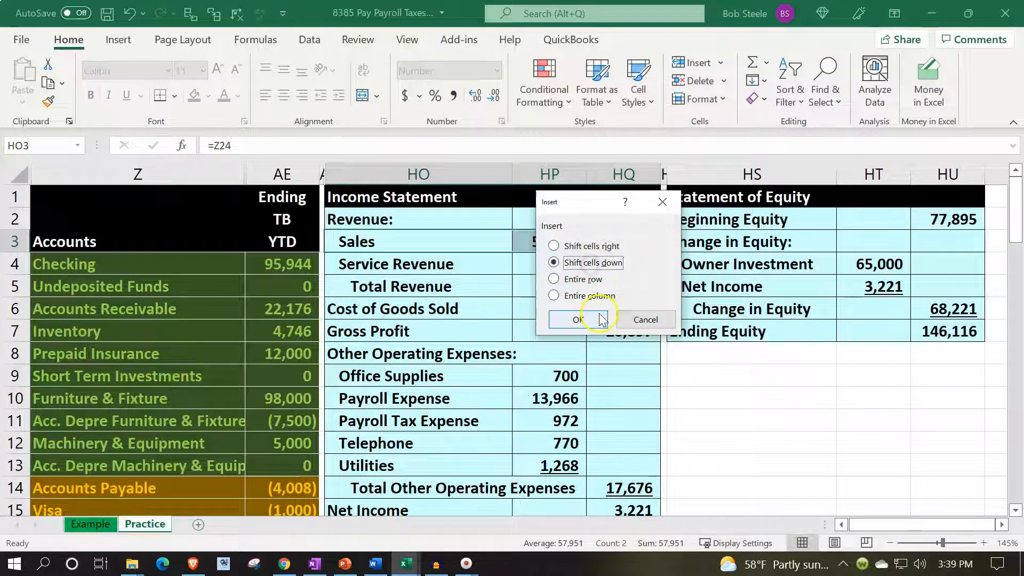
left_click(578, 319)
- Link the new revenue label in HO3 to the Equipment Rental Income account name in Z23
left_click(376, 239)
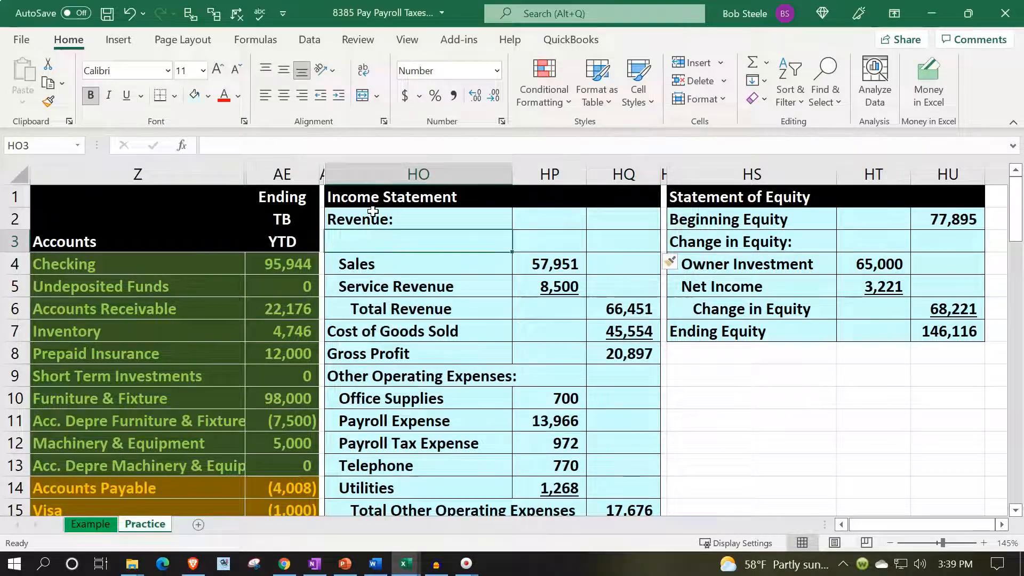
type("=")
key("Down")
key("Down")
key("Down")
key("Down")
key("Down")
key("Down")
key("Down")
key("Down")
key("Down")
key("Down")
key("Down")
key("Down")
key("Down")
key("Down")
key("Down")
key("Down")
key("Down")
key("Down")
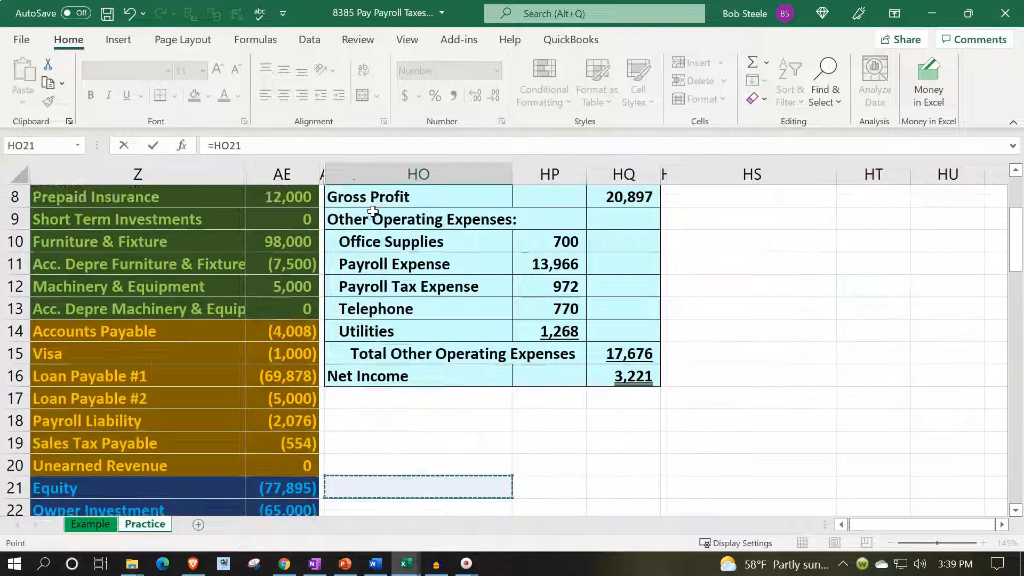
key("Down")
key("Down")
- Enter the Equipment Rental Income amount in HP3 with the formula =-AE23
key("Down")
key("Left")
key("Left")
key("Return")
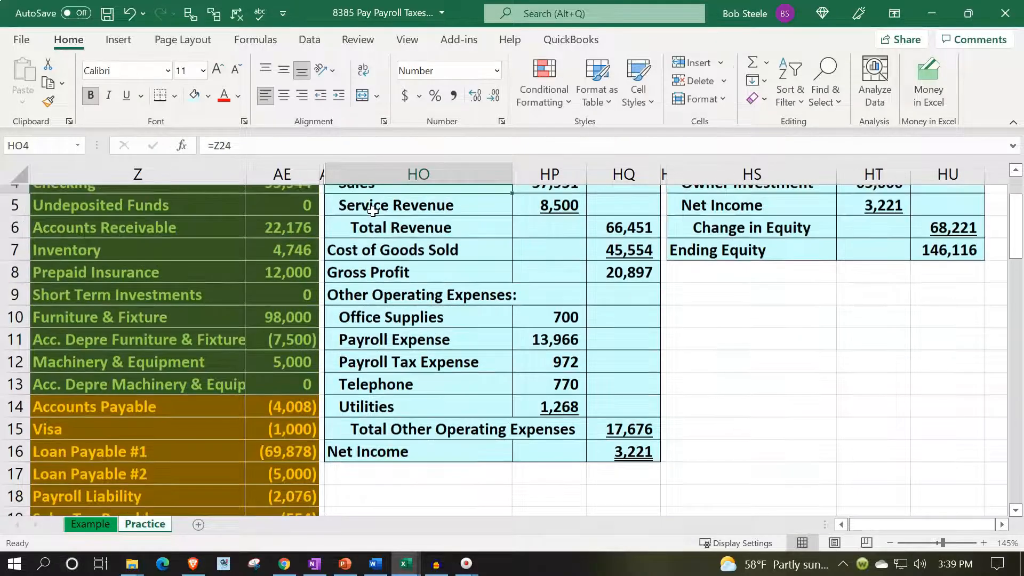
key("Up")
key("Up")
key("Right")
key("Down")
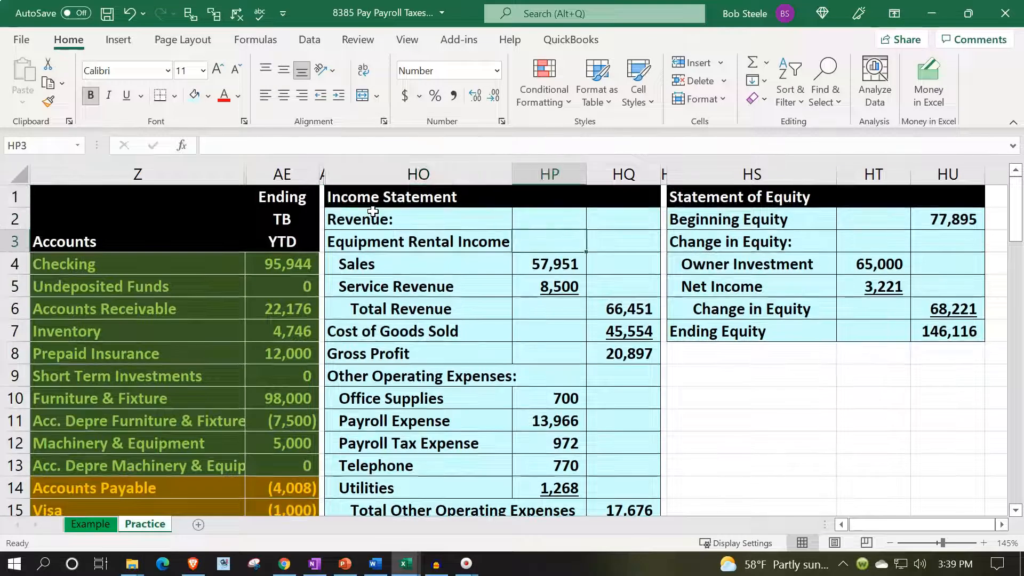
type("=")
key("Down")
key("Down")
key("Down")
key("Down")
key("Down")
key("Down")
key("Down")
key("Down")
key("Down")
key("Down")
key("Down")
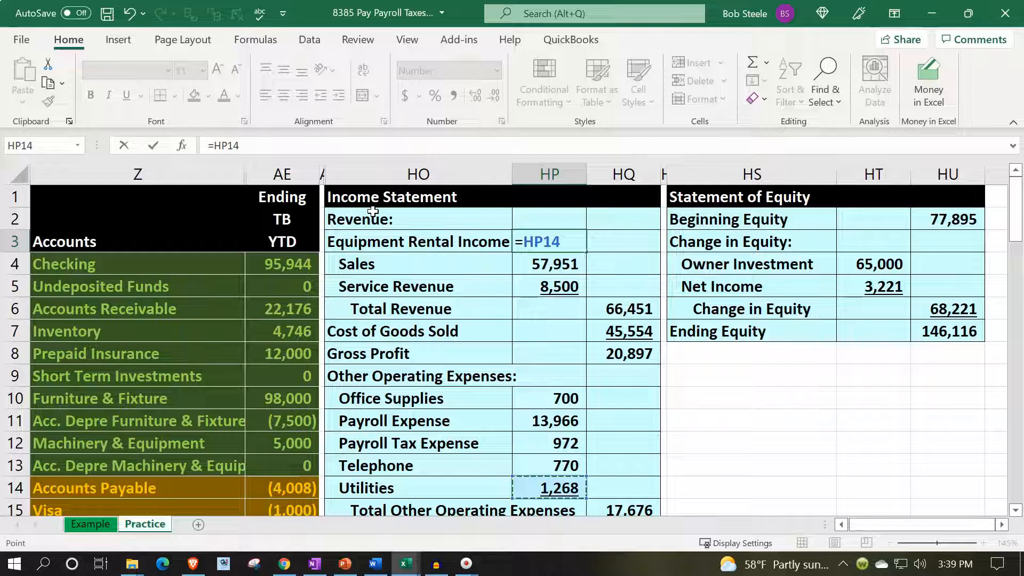
key("BackSpace")
key("BackSpace")
key("BackSpace")
key("BackSpace")
key("BackSpace")
type("-")
key("Down")
key("Down")
key("Down")
key("Down")
key("Down")
key("Down")
key("Down")
key("Down")
key("Down")
key("Down")
key("Down")
key("Down")
key("Down")
key("Down")
key("Down")
key("Down")
key("Down")
key("Left")
key("Left")
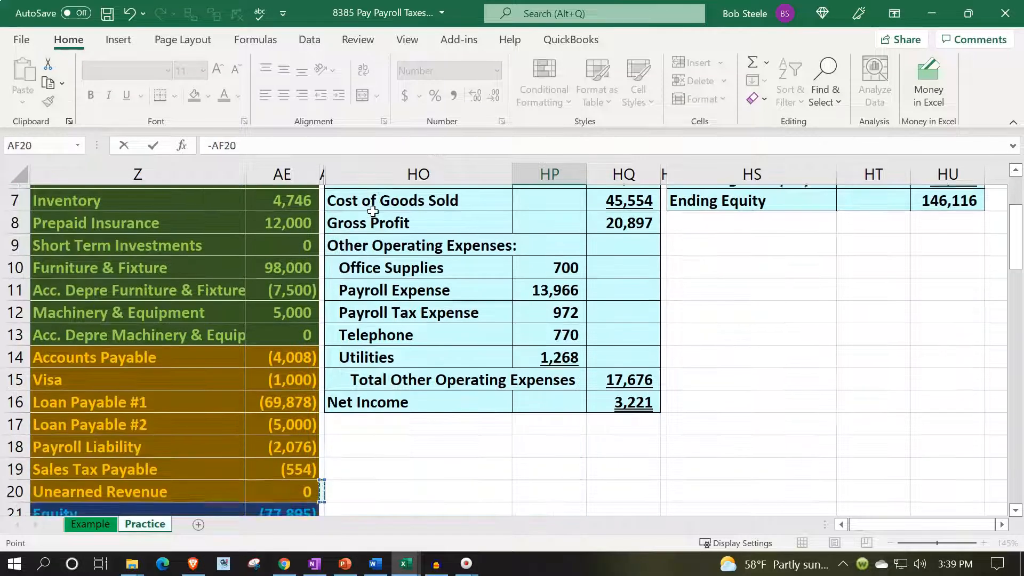
key("Down")
key("Down")
key("Down")
key("Down")
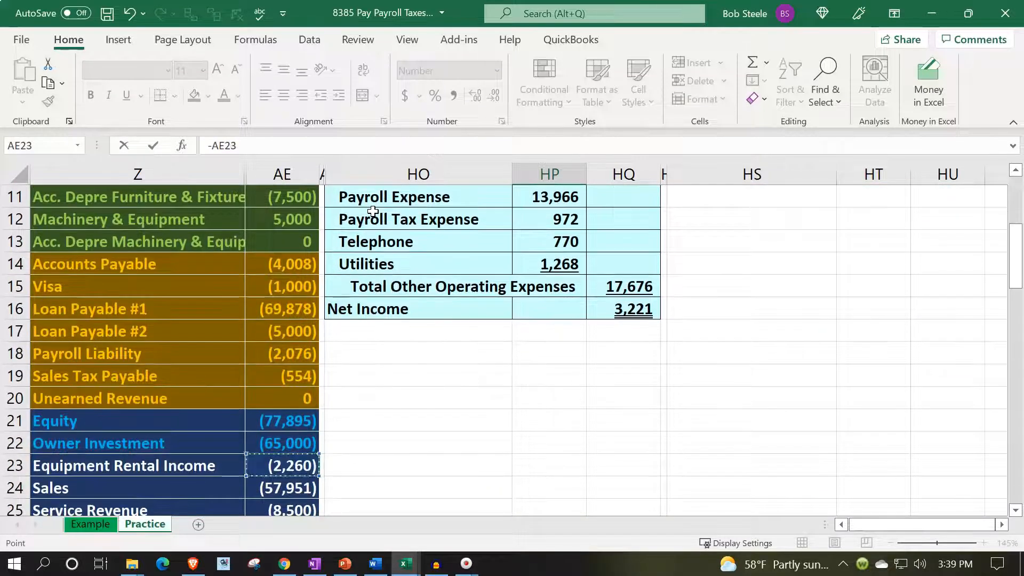
key("ctrl+Return")
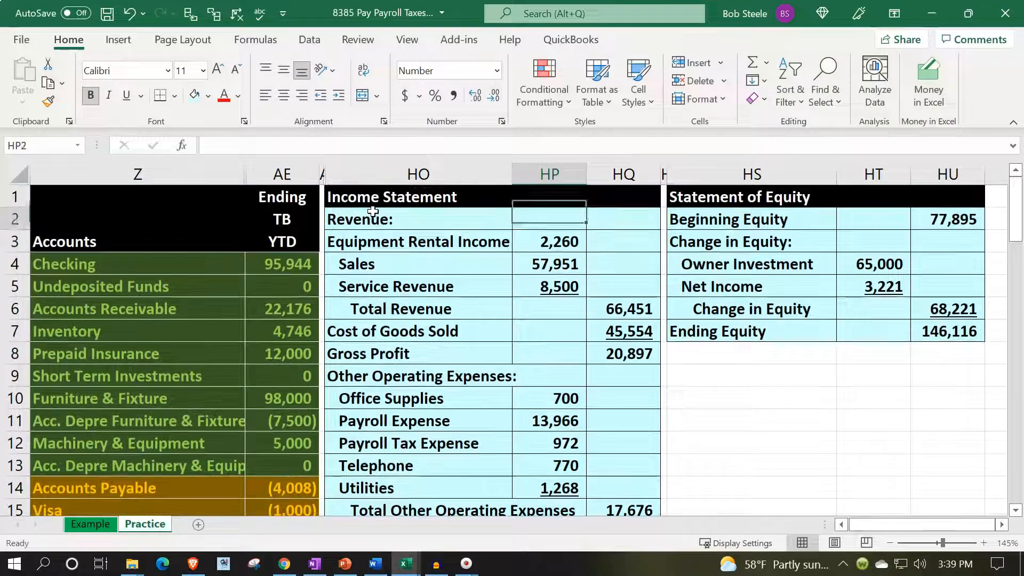
- Extend the Total Revenue formula in HQ6 to include Equipment Rental Income, making it =SUM(HP3:HP5)
left_click(613, 301)
key("F2")
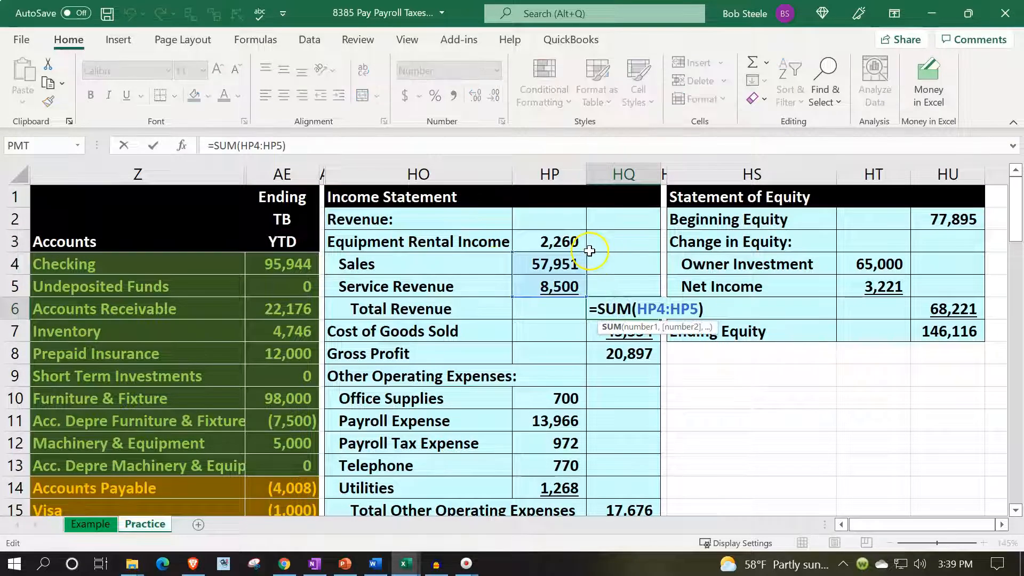
left_click_drag(588, 246, 588, 234)
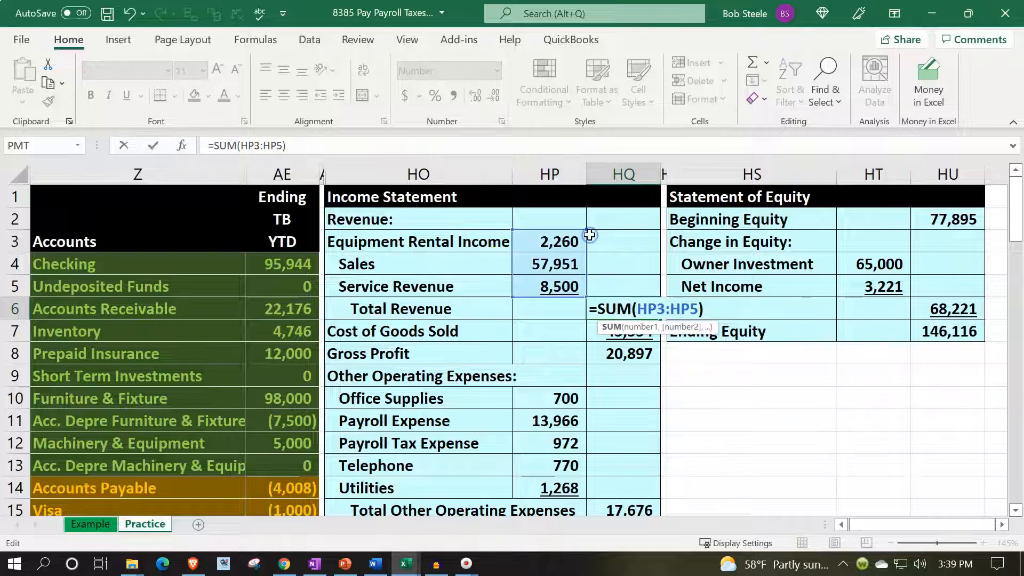
key("Return")
- Check the Gross Profit formula in HQ8 and compare its result with the sum of trial balance cells AE23:AE26
scroll(614, 432, "down", 4)
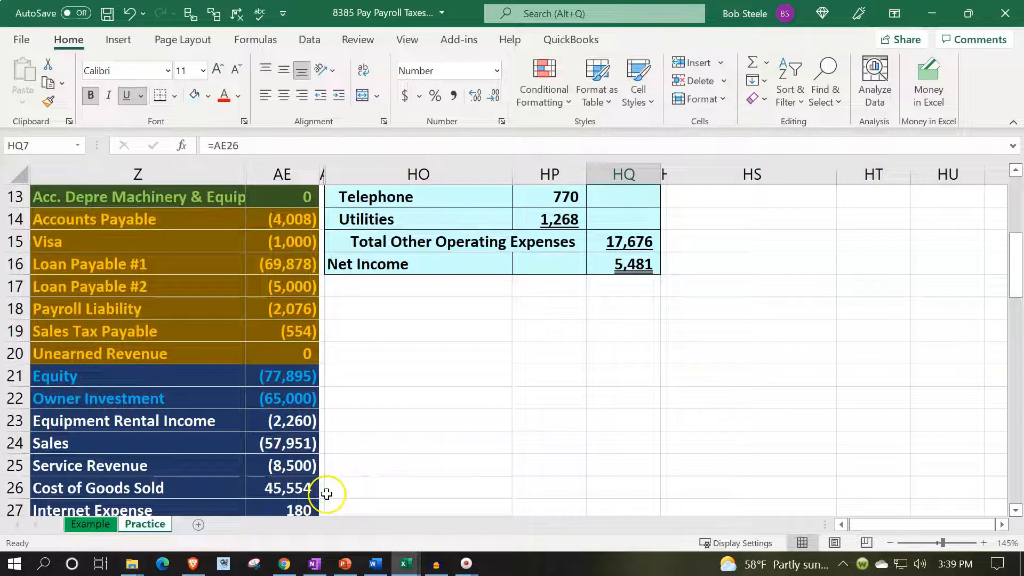
scroll(402, 434, "up", 3)
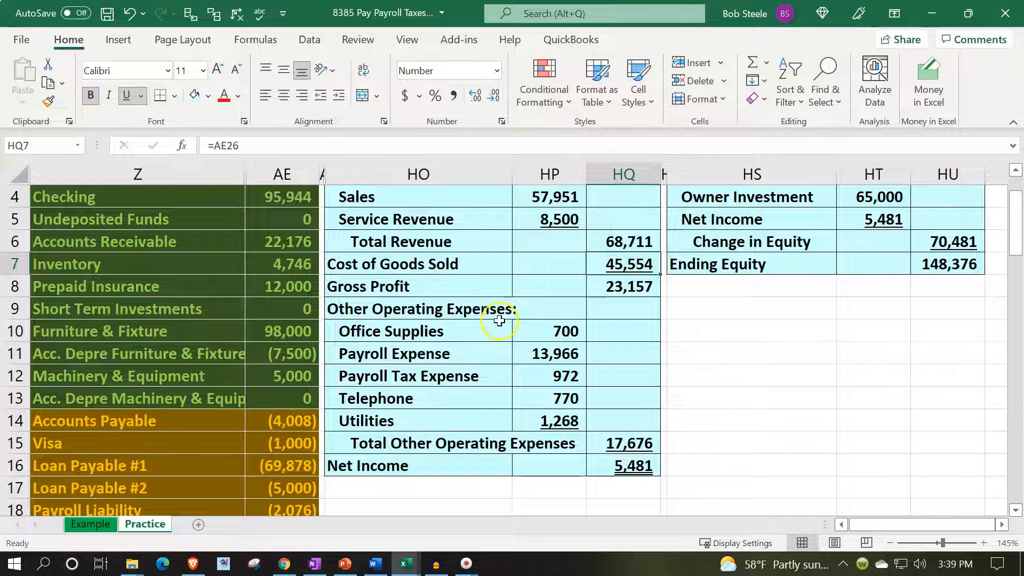
double_click(602, 289)
key("Return")
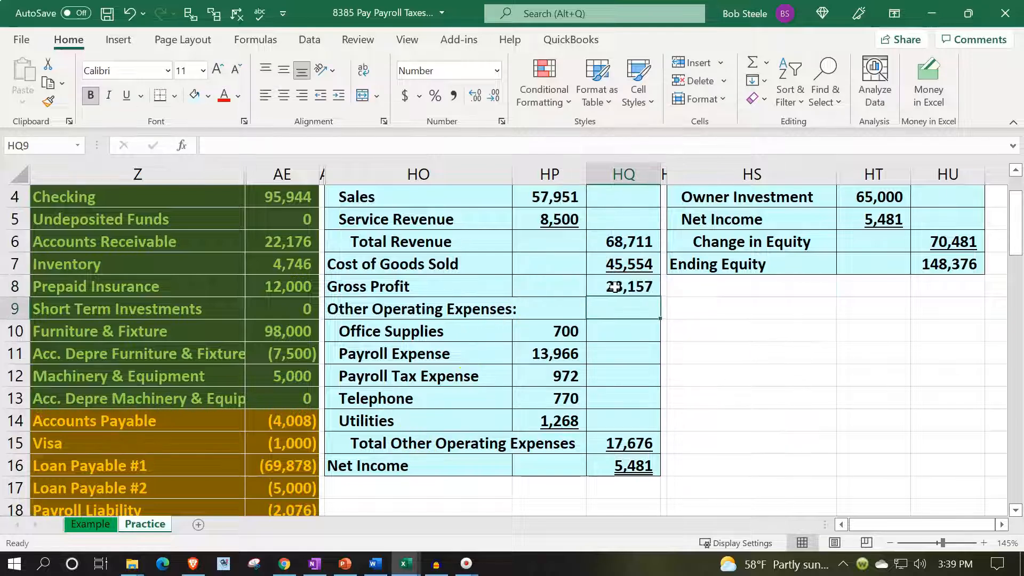
scroll(498, 393, "down", 4)
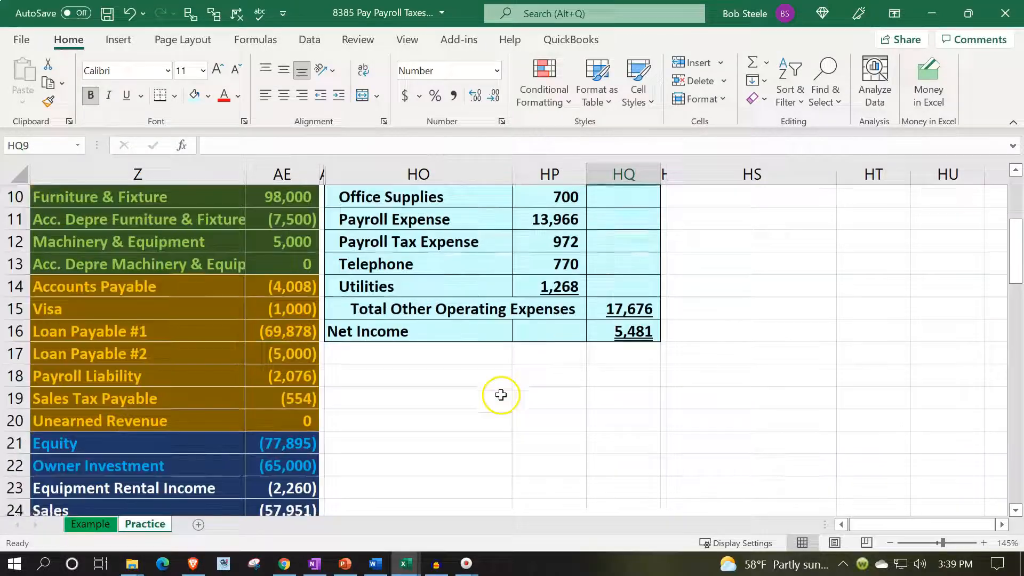
left_click_drag(303, 363, 293, 420)
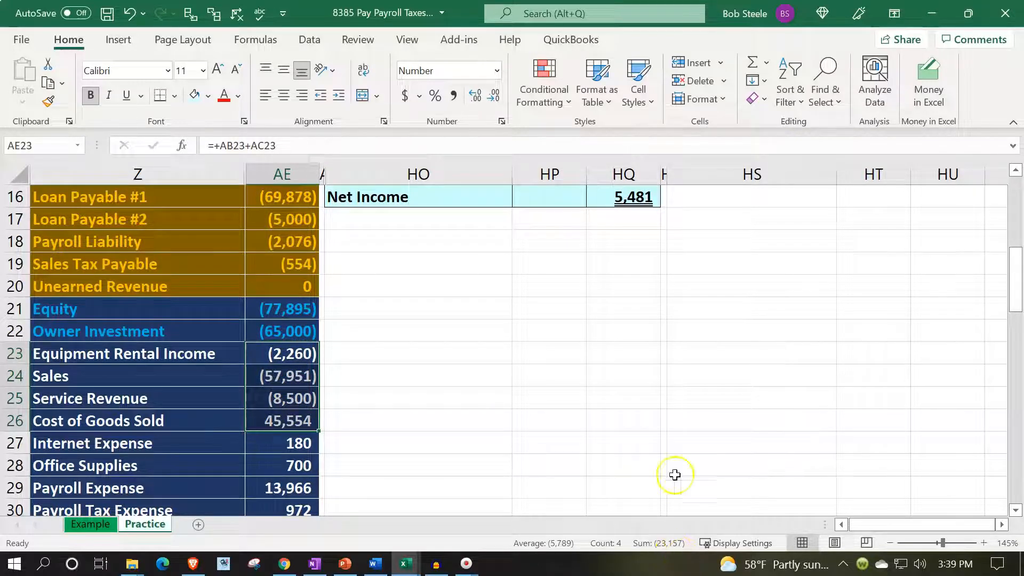
scroll(662, 444, "up", 4)
left_click(633, 288)
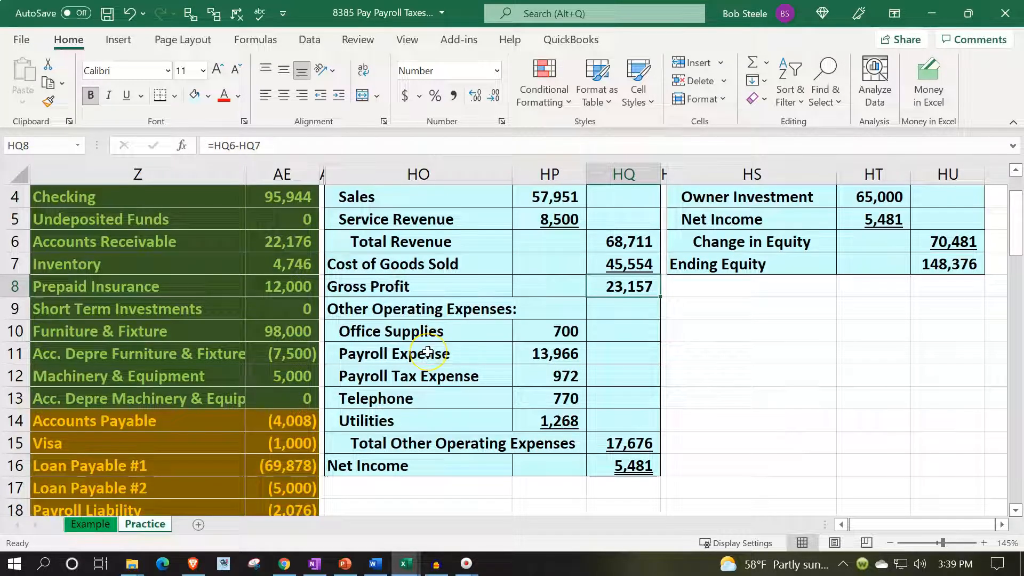
- Move the Total Other Operating Expenses and Net Income rows down to rows 19 and 20, and clear the expense entries in HO10:HP14
scroll(421, 356, "down", 2)
left_click_drag(404, 308, 612, 327)
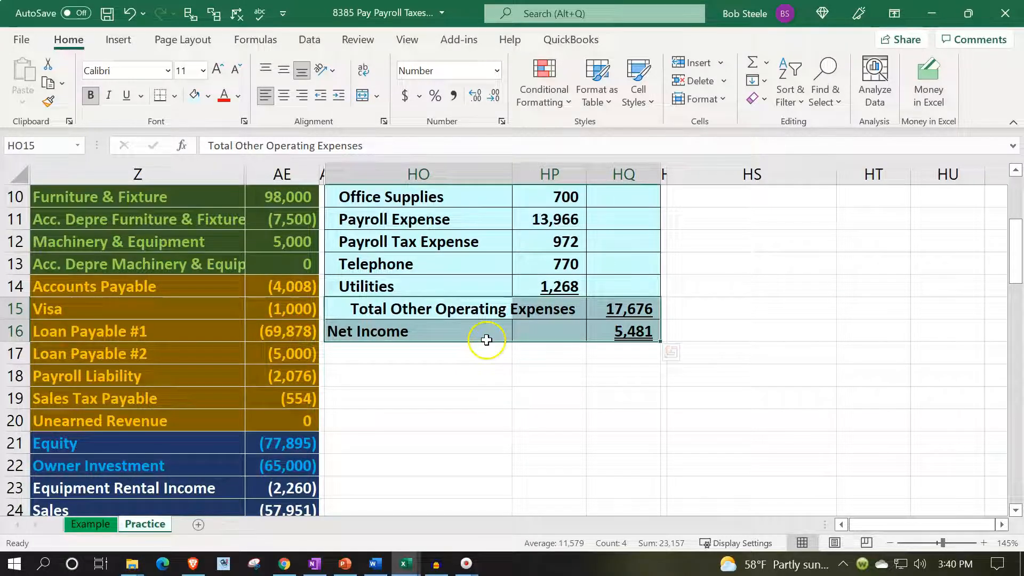
left_click_drag(490, 342, 491, 424)
left_click(474, 357)
scroll(468, 354, "up", 1)
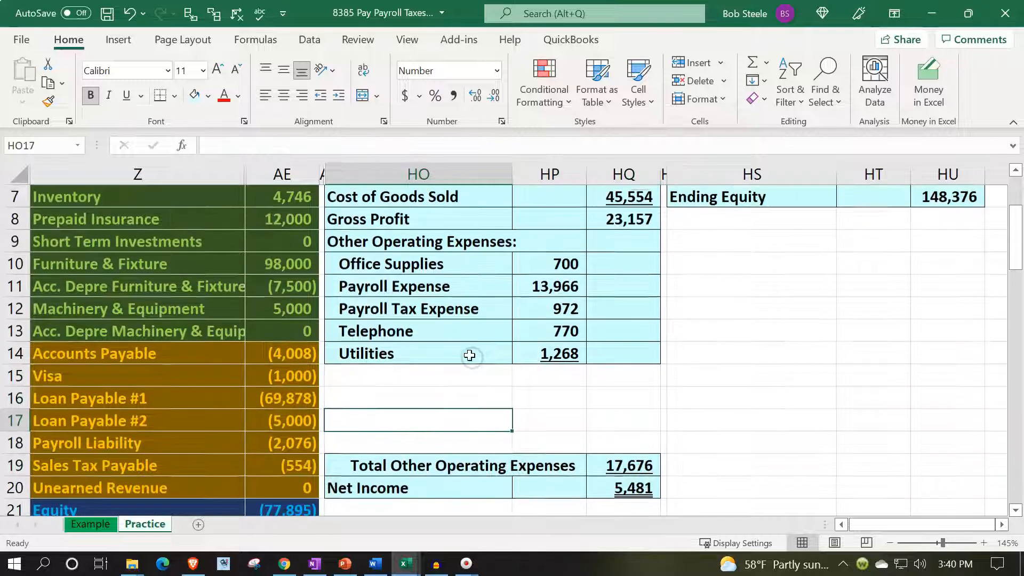
left_click_drag(414, 270, 538, 351)
key("Delete")
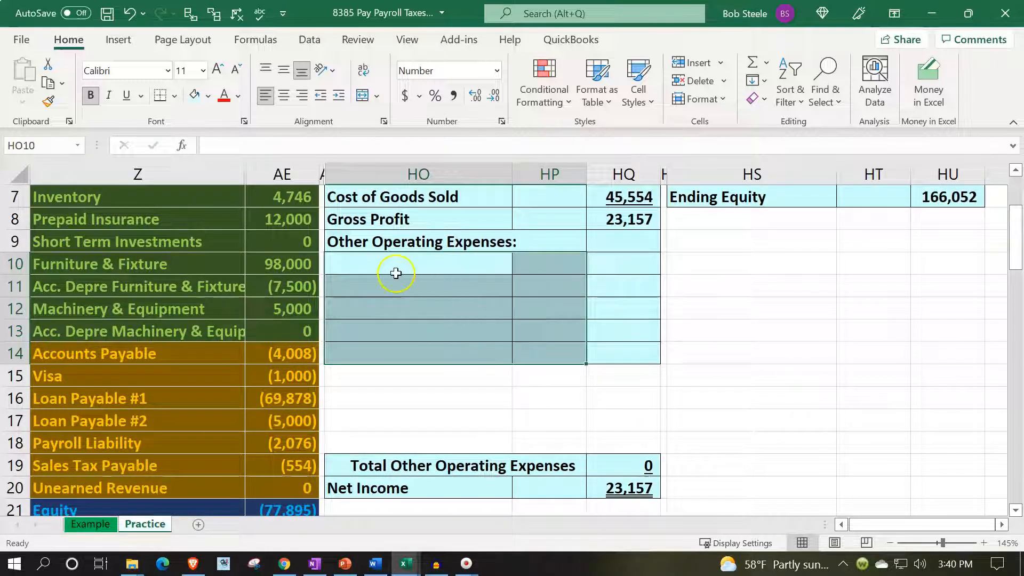
- Link the first operating expense label in HO10 to Internet Expense with the formula =Z27
left_click(378, 261)
type("=")
key("Down")
key("Down")
key("Down")
key("Down")
key("Down")
key("Down")
key("Down")
key("Down")
key("Down")
key("Down")
key("Down")
key("Down")
key("Down")
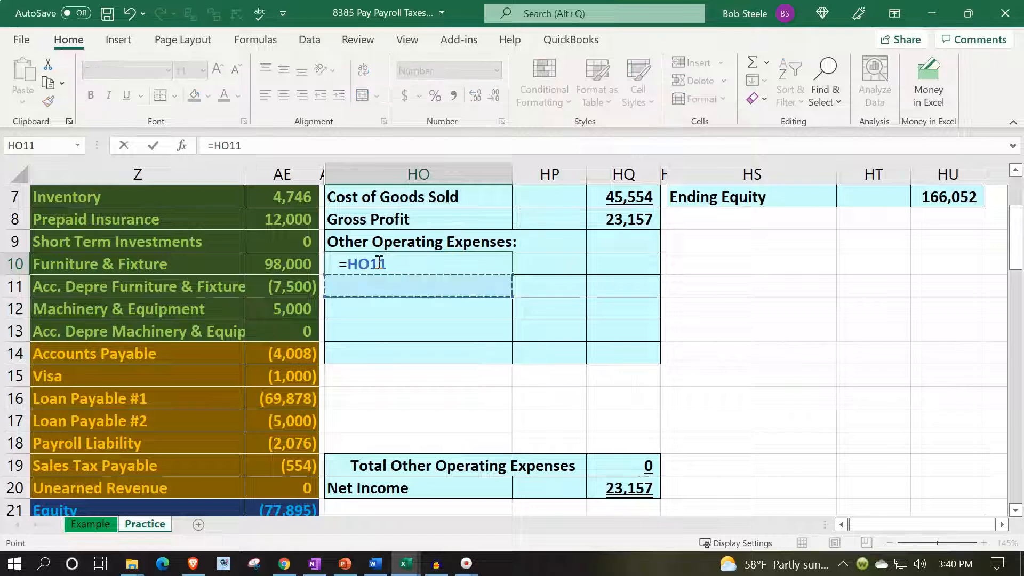
key("Down")
key("Down")
key("Down")
key("Down")
key("Down")
key("Down")
key("Down")
key("Down")
key("Down")
key("Down")
key("Down")
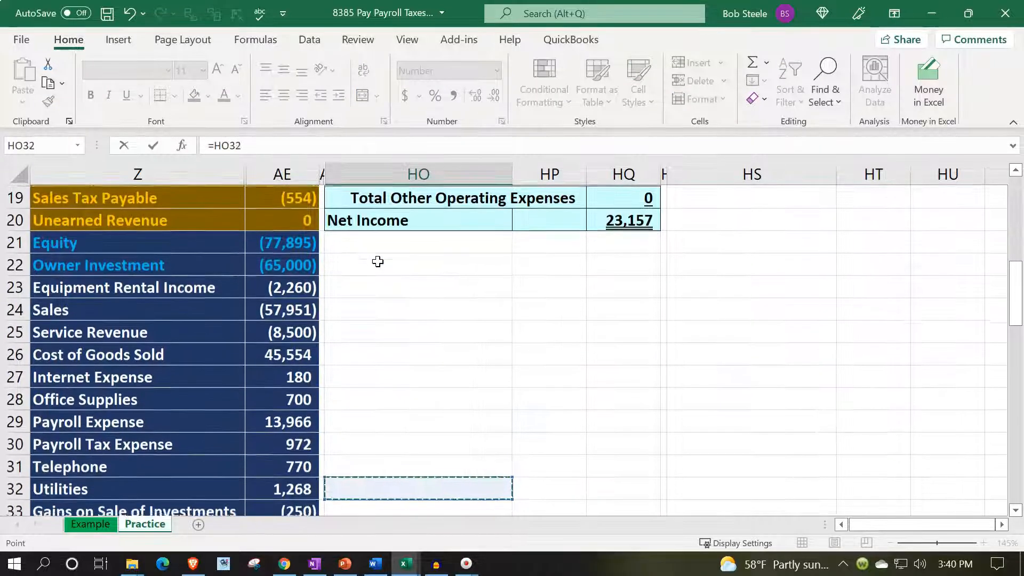
key("Left")
key("Left")
key("Left")
key("Up")
key("Up")
key("Up")
key("Up")
key("Up")
key("Up")
key("Up")
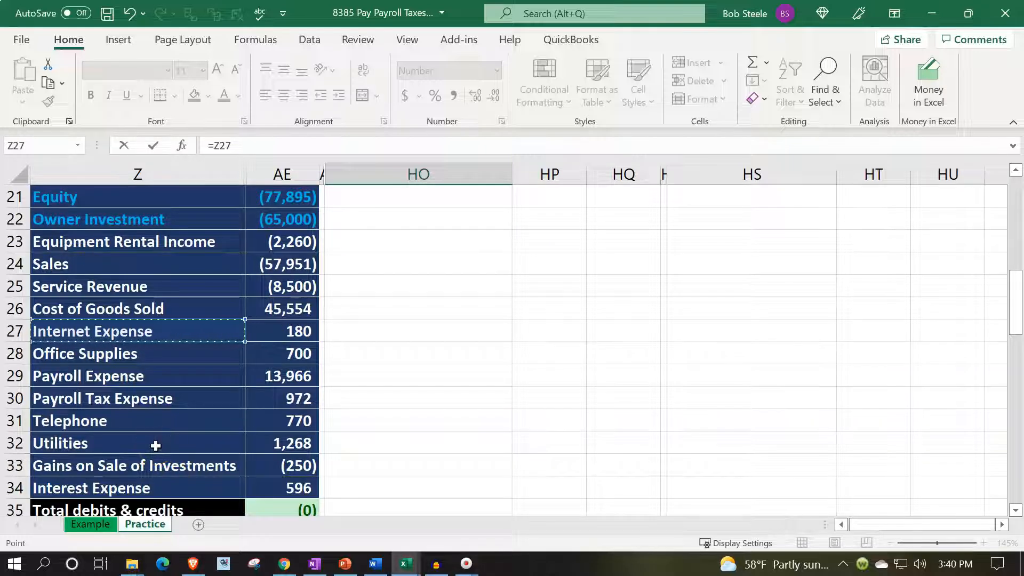
key("Escape")
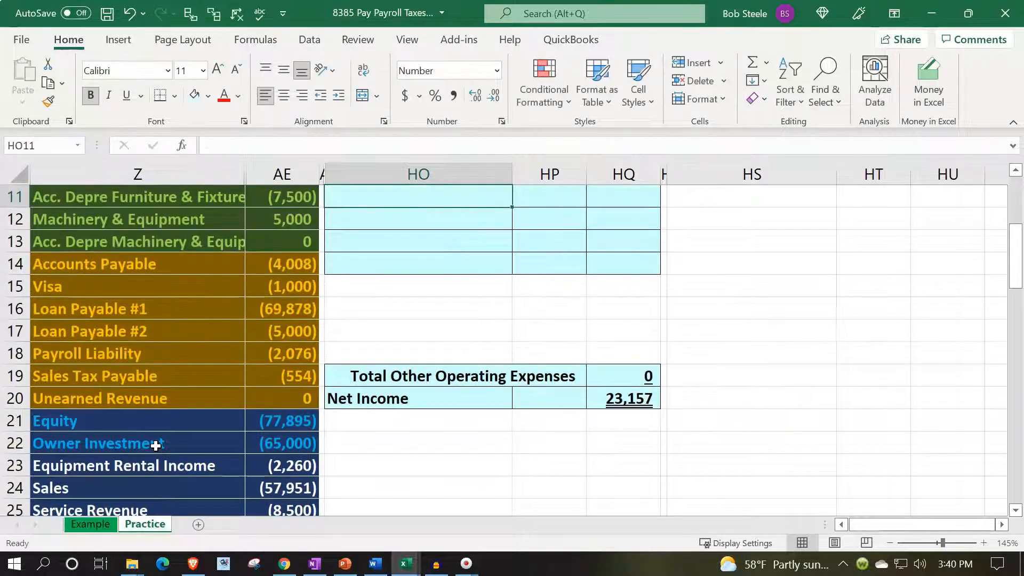
- Fill the expense label formula from HO10 down to HO15, covering Internet Expense through Utilities
scroll(155, 446, "up", 3)
left_click(480, 382)
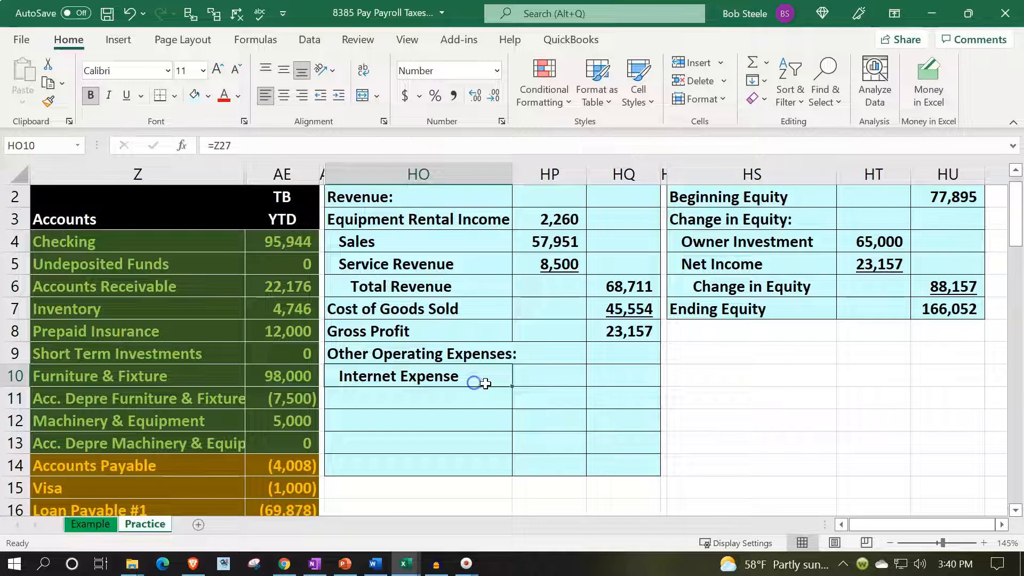
left_click_drag(511, 386, 520, 418)
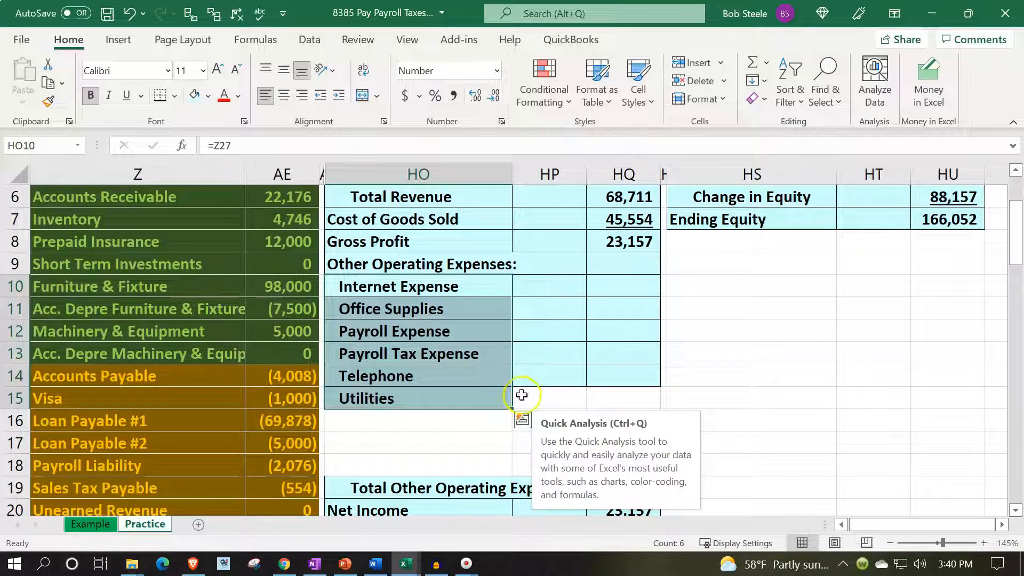
- Link the Internet Expense amount in HP10 to the trial balance with the formula =AE27
left_click(540, 287)
type("=")
key("Down")
key("Down")
key("Down")
key("Down")
key("Down")
key("Down")
key("Down")
key("Down")
key("Down")
key("Down")
key("Down")
key("Down")
key("Down")
key("Down")
key("Down")
key("Down")
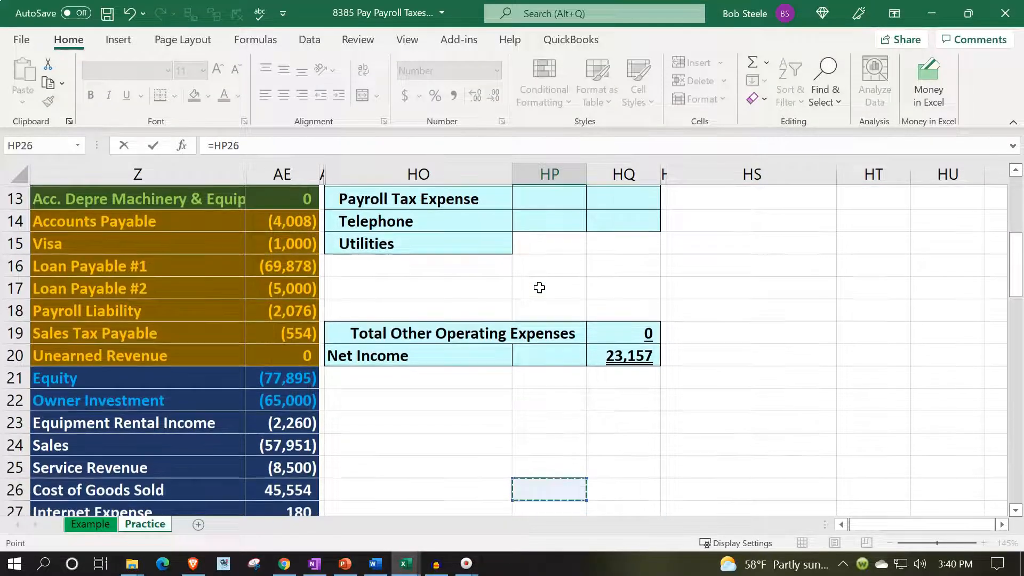
key("Down")
key("Left")
key("Left")
key("Left")
key("Right")
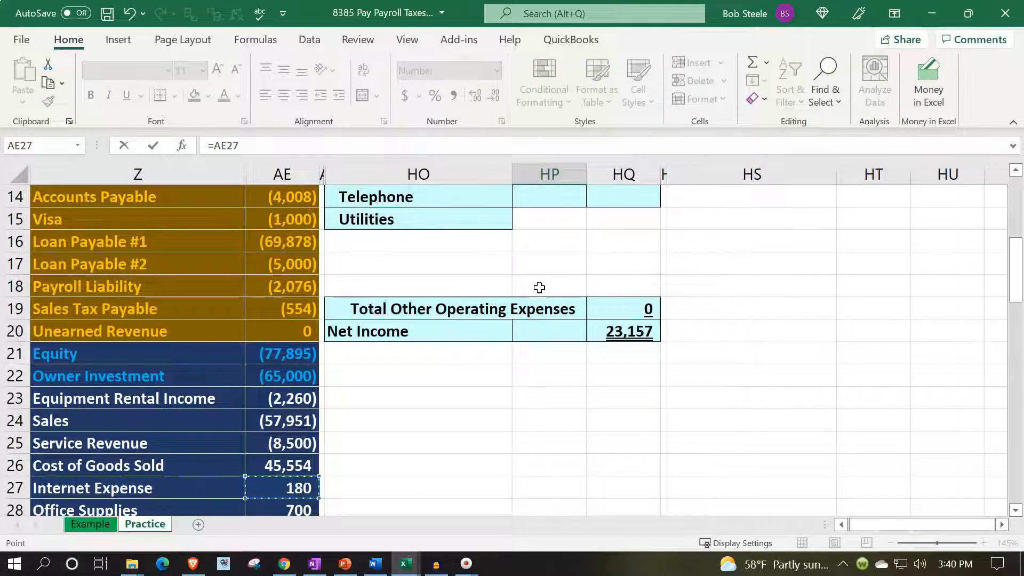
key("Return")
- Fill the amount formula from HP10 down to HP15 and underline the Utilities amount in HP15
key("Up")
key("Up")
key("Up")
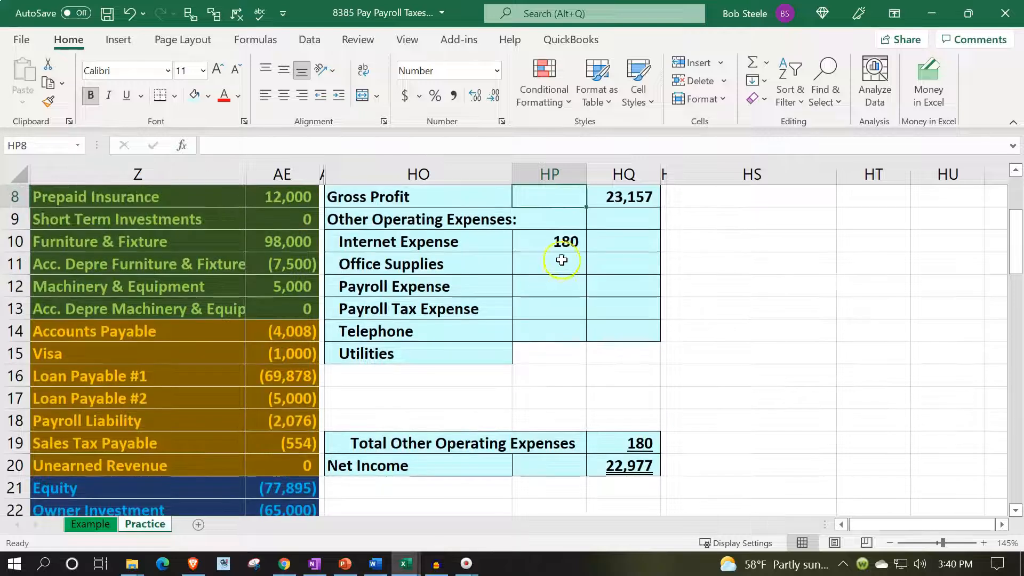
left_click(564, 247)
left_click_drag(586, 251, 587, 354)
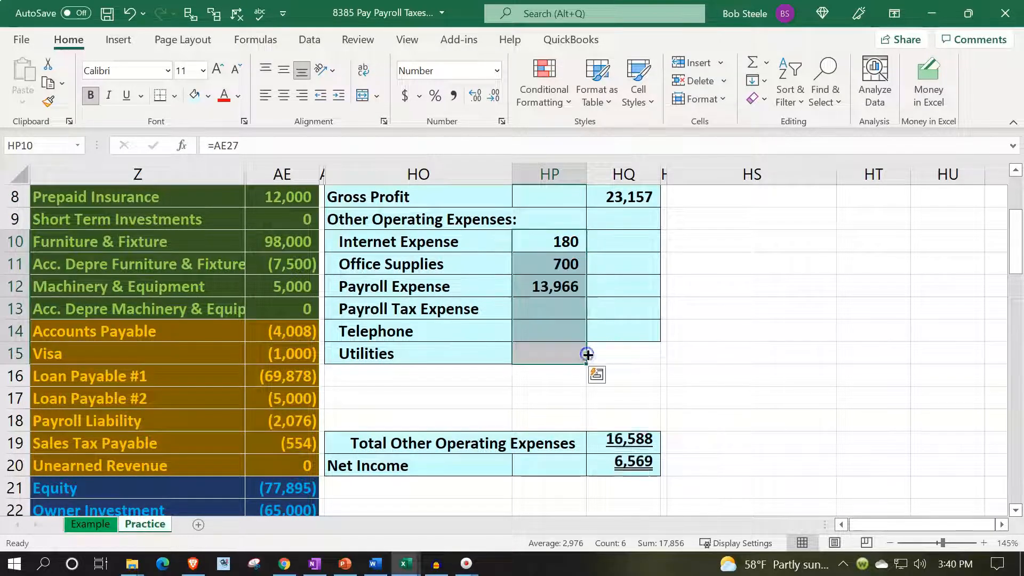
left_click(558, 354)
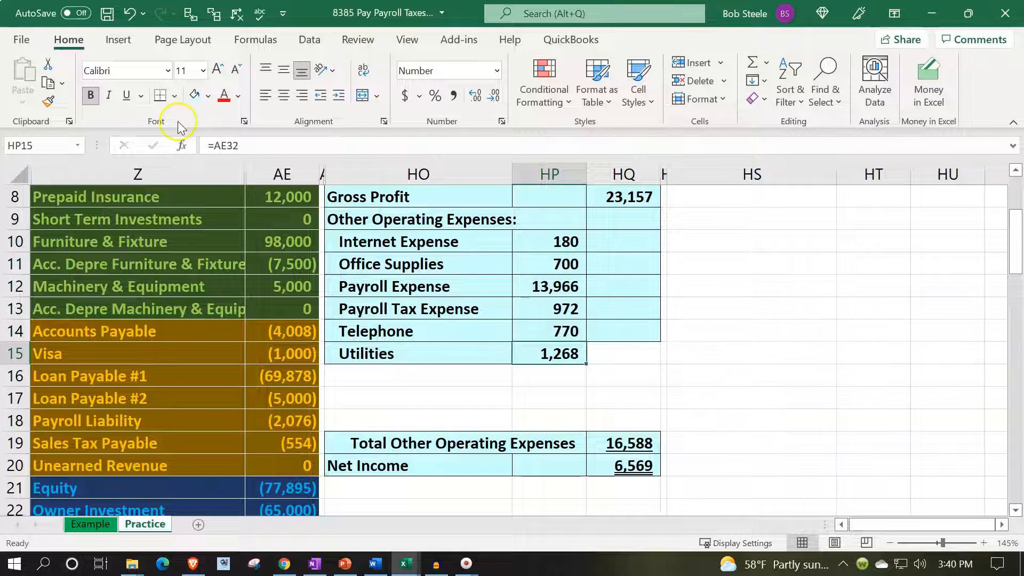
left_click(126, 95)
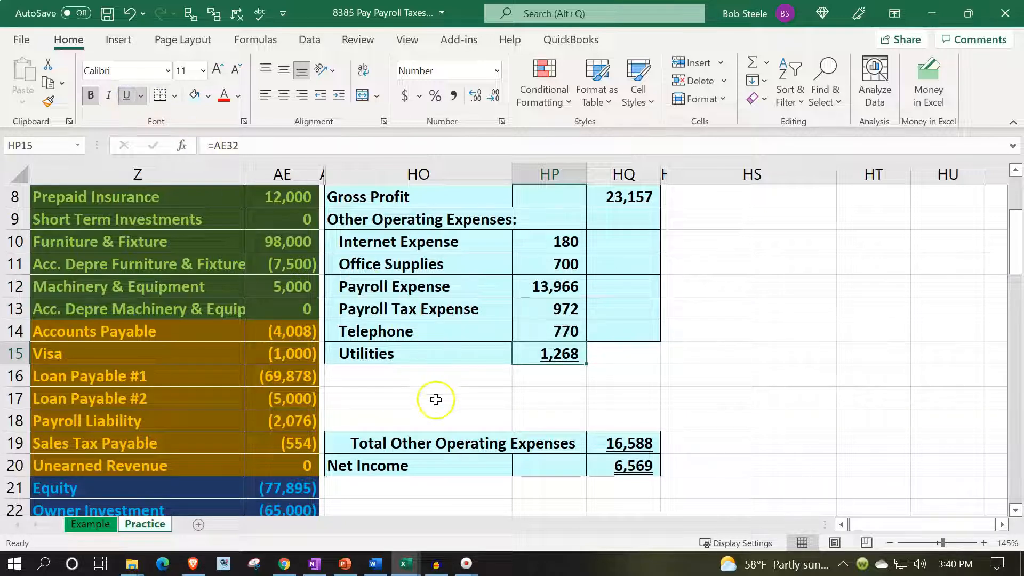
left_click(417, 380)
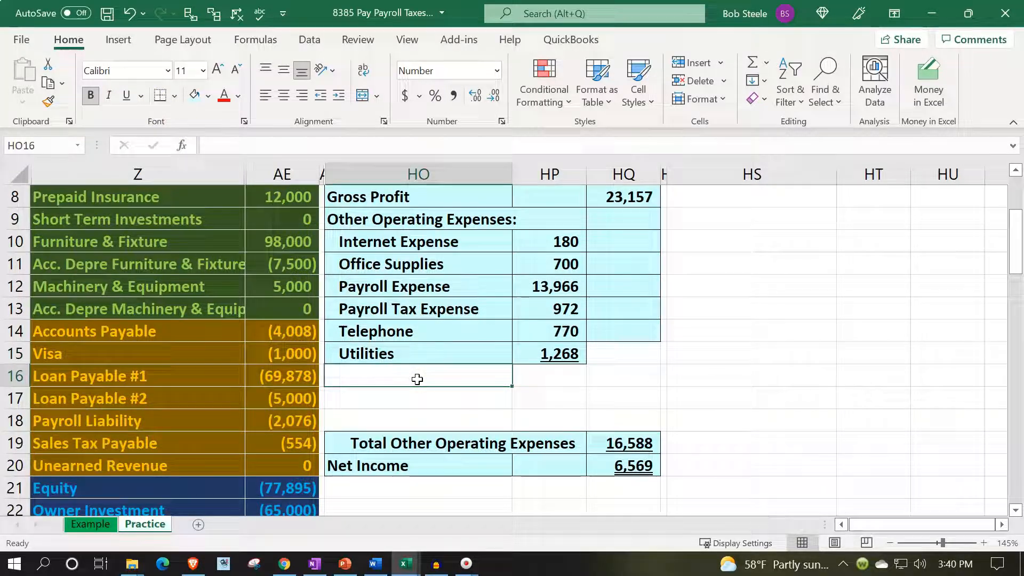
type("Total")
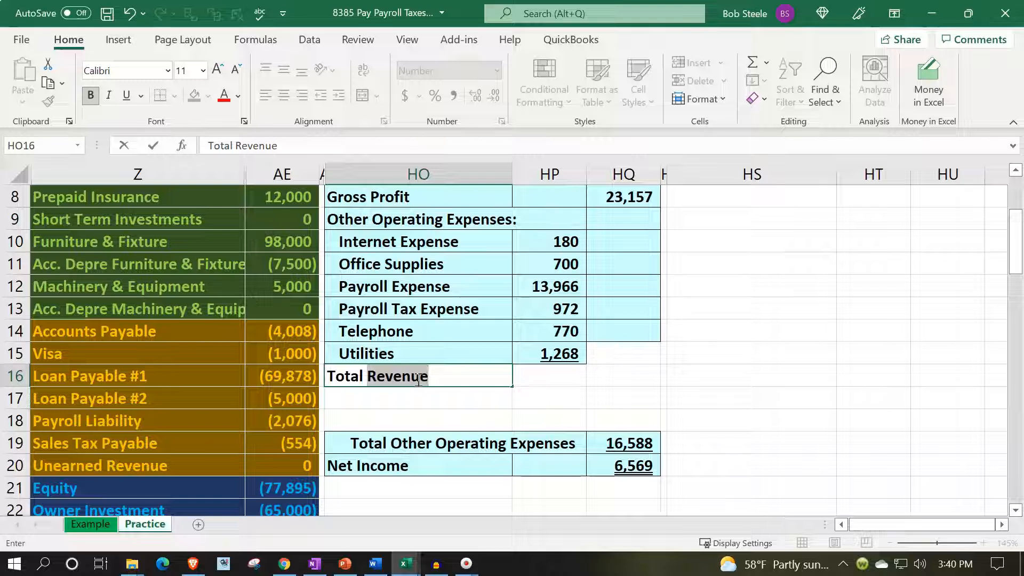
type(" Other")
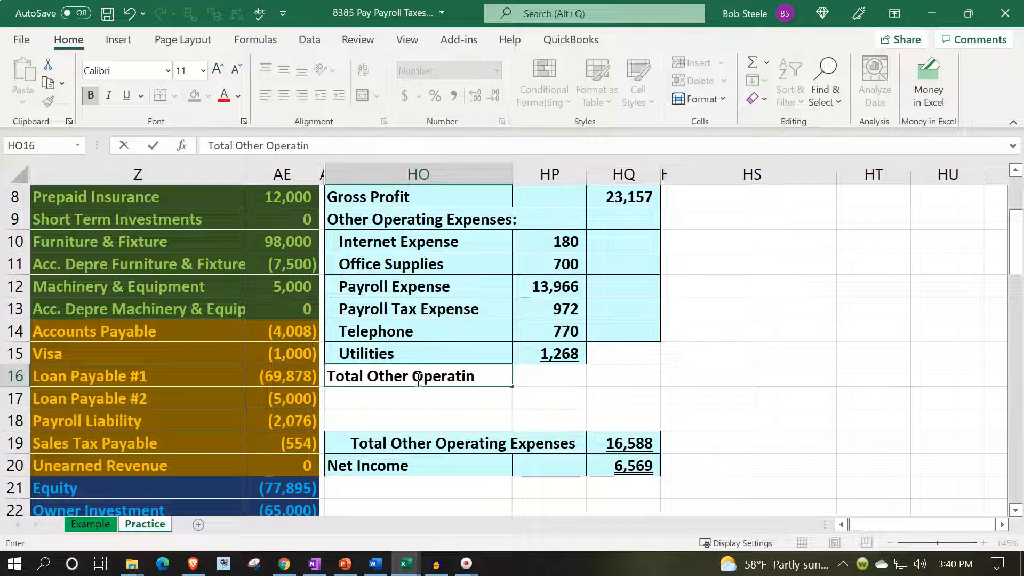
type(" Opera")
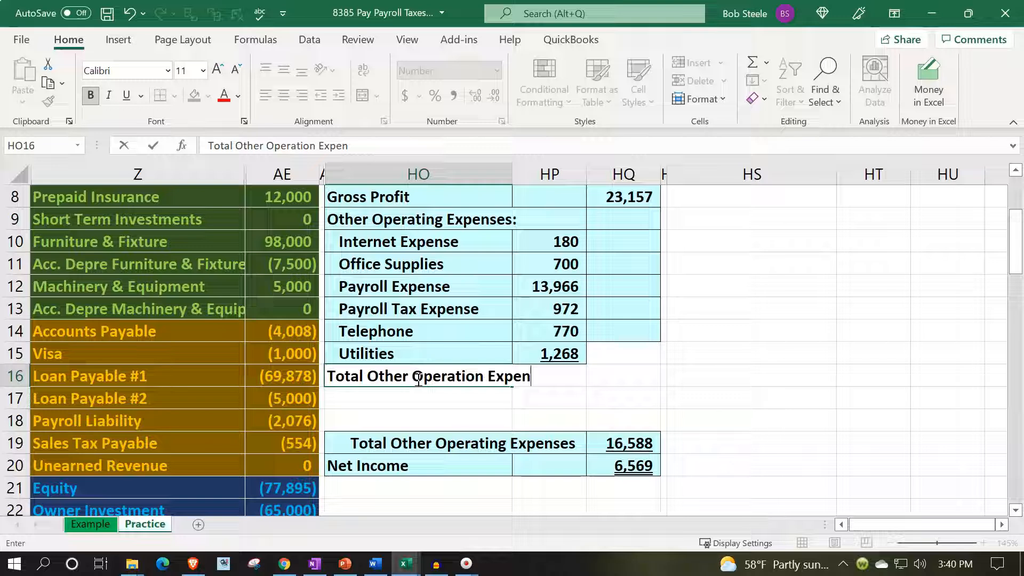
key("ctrl+Return")
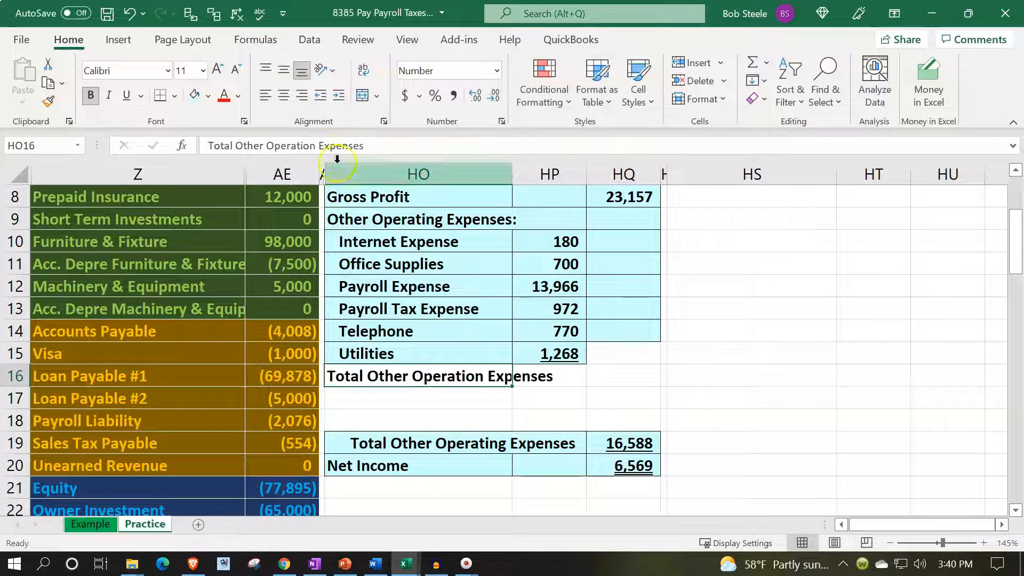
left_click(339, 95)
left_click(339, 96)
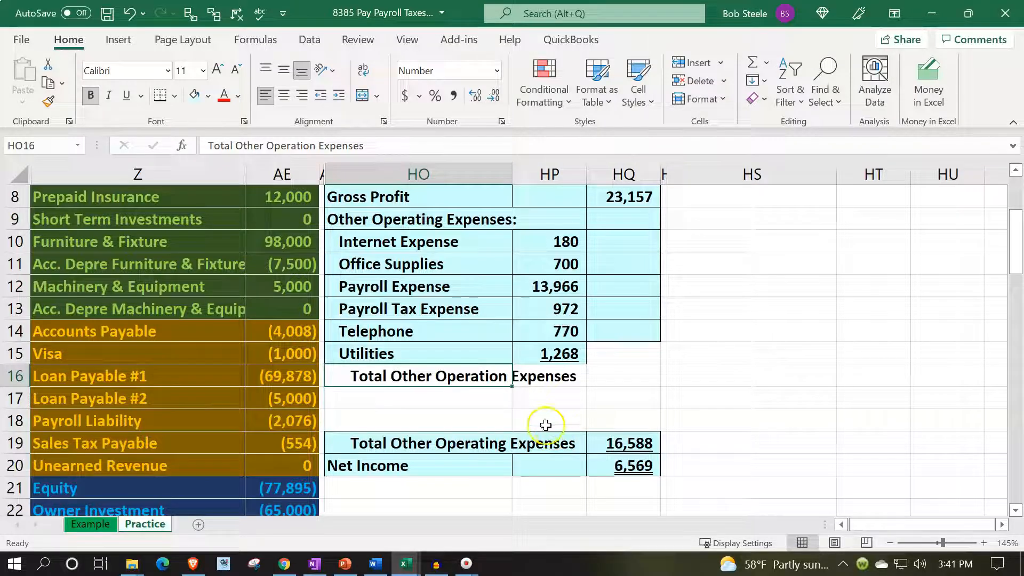
key("Delete")
- Move the Total Other Operating Expenses and Net Income rows up to rows 16 and 17, and check the total's formula in HQ16
left_click_drag(406, 446, 601, 450)
left_click_drag(464, 431, 465, 383)
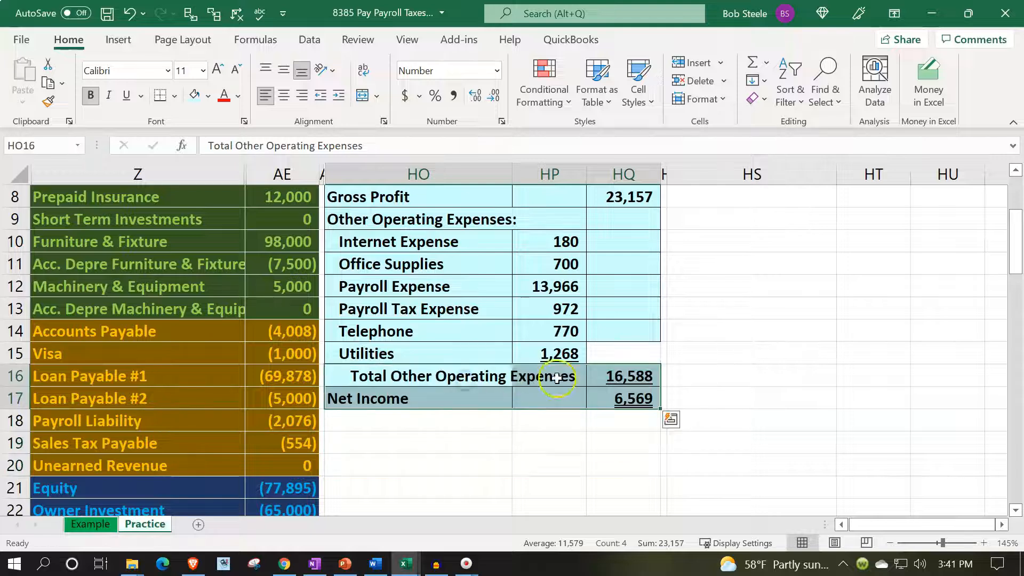
double_click(620, 370)
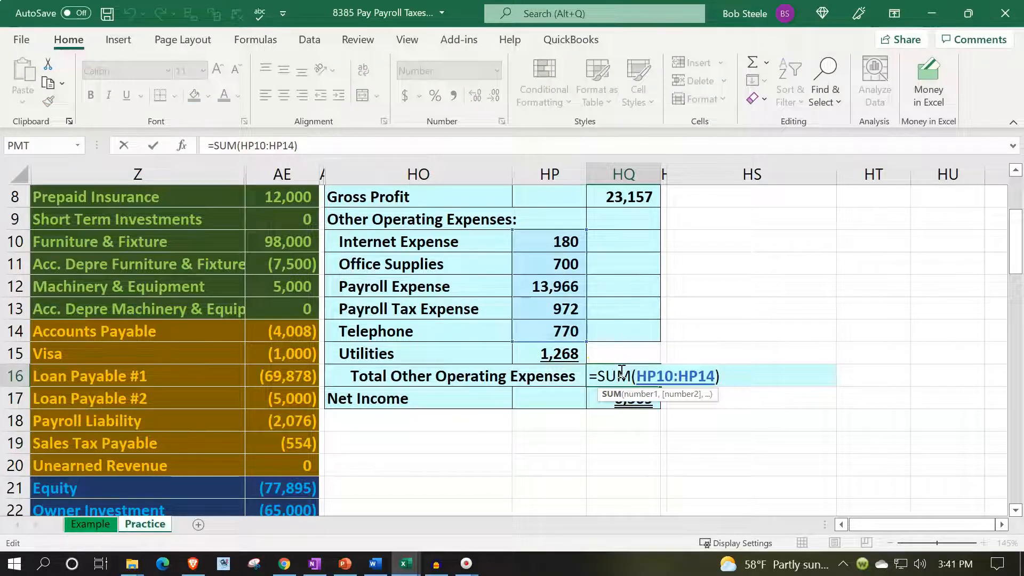
key("Return")
- Replace the Total Other Operating Expenses formula in HQ16 with a sum of all the expense amounts in HP10:HP15
left_click(621, 371)
type("=sum(")
key("Left")
key("Up")
key("shift+Up")
key("shift+Up")
key("shift+Up")
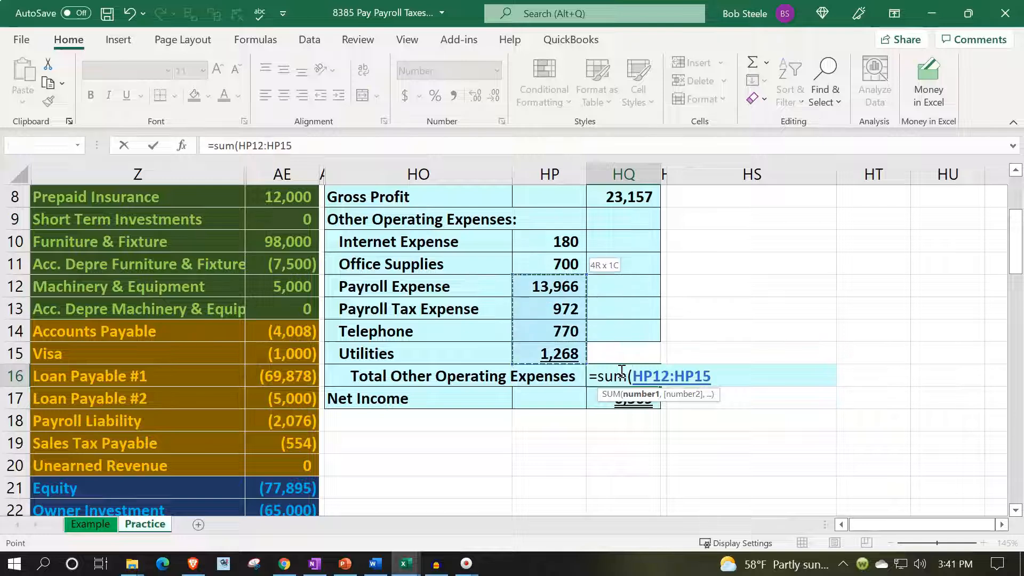
key("shift+Up")
key("shift+Up")
key("Return")
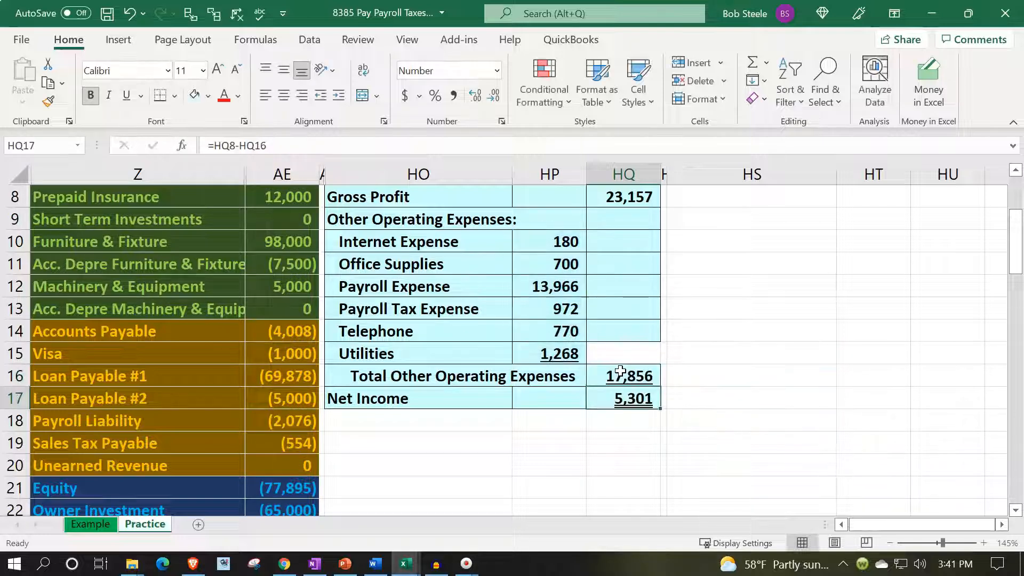
- Move the Net Income row from row 17 down to row 23, leaving empty rows below Total Other Operating Expenses
left_click_drag(454, 402, 592, 394)
scroll(494, 400, "down", 1)
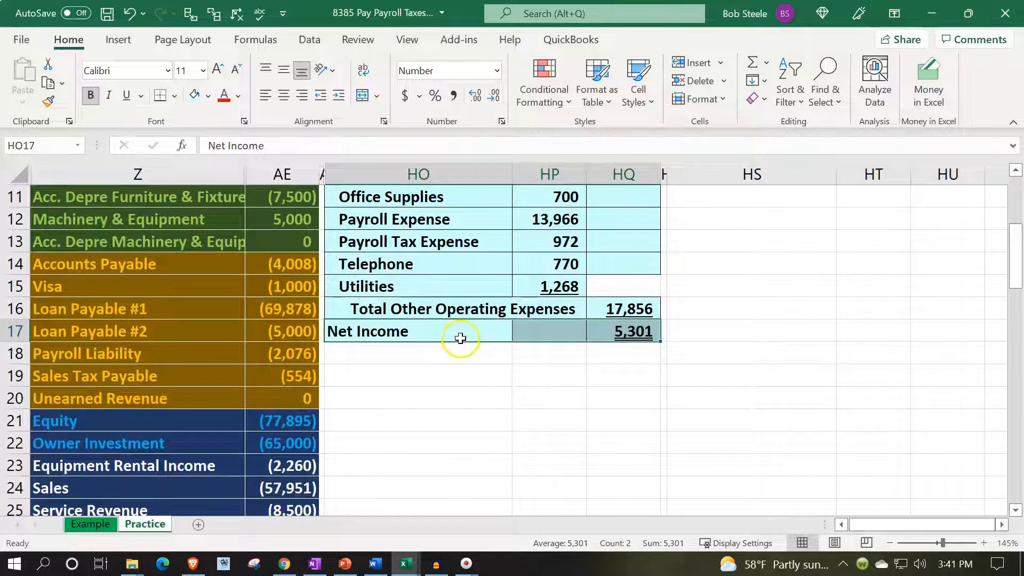
left_click_drag(462, 344, 462, 466)
- Review the Gains on Sale of Investments and Interest Expense rows with their amounts in the trial balance
scroll(267, 453, "down", 3)
scroll(266, 452, "down", 1)
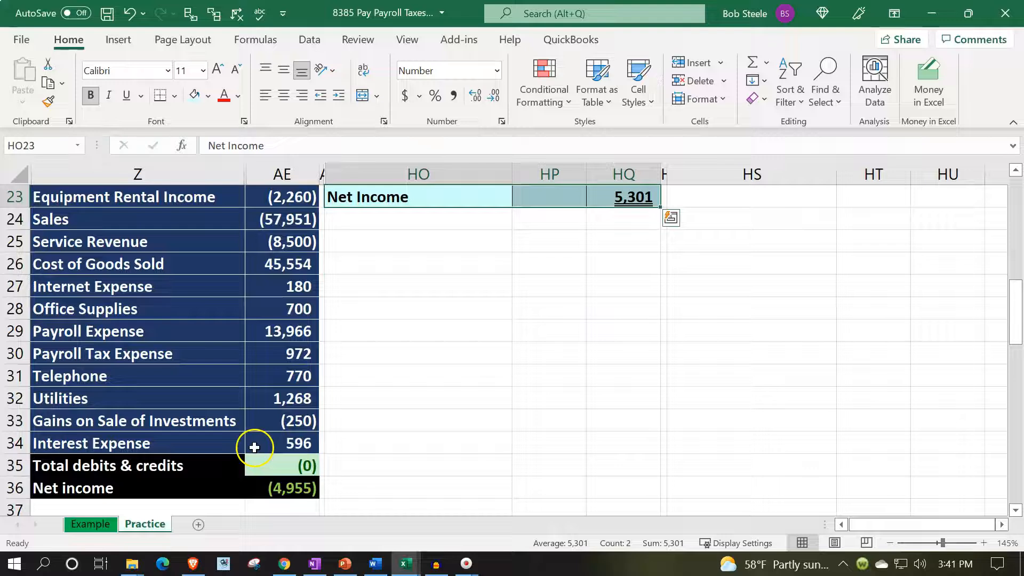
left_click_drag(191, 422, 265, 419)
left_click_drag(201, 439, 251, 439)
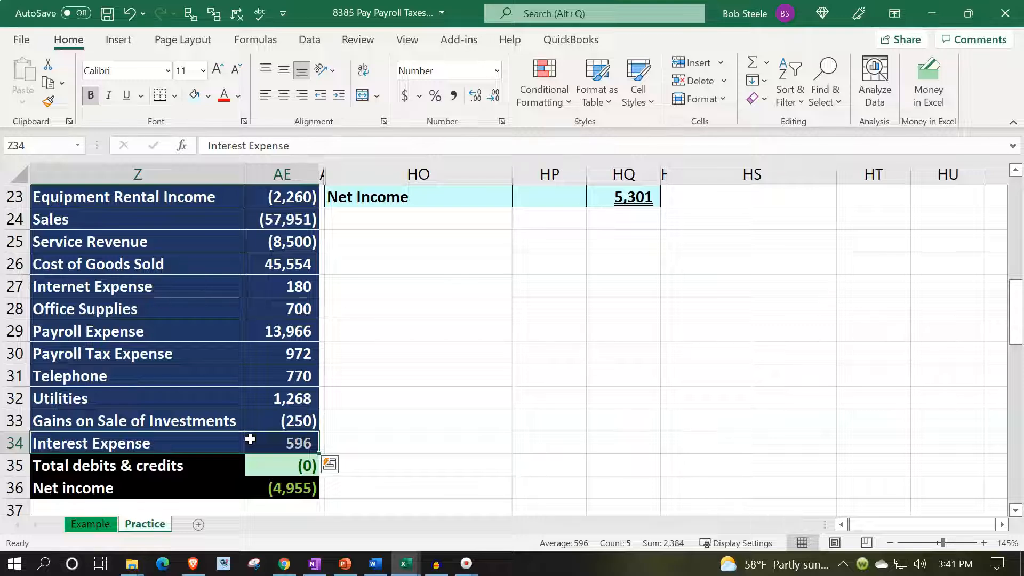
- Add the heading "Other Income & Expenses:" in HO17, directly below Total Other Operating Expenses
left_click(545, 411)
scroll(545, 411, "up", 3)
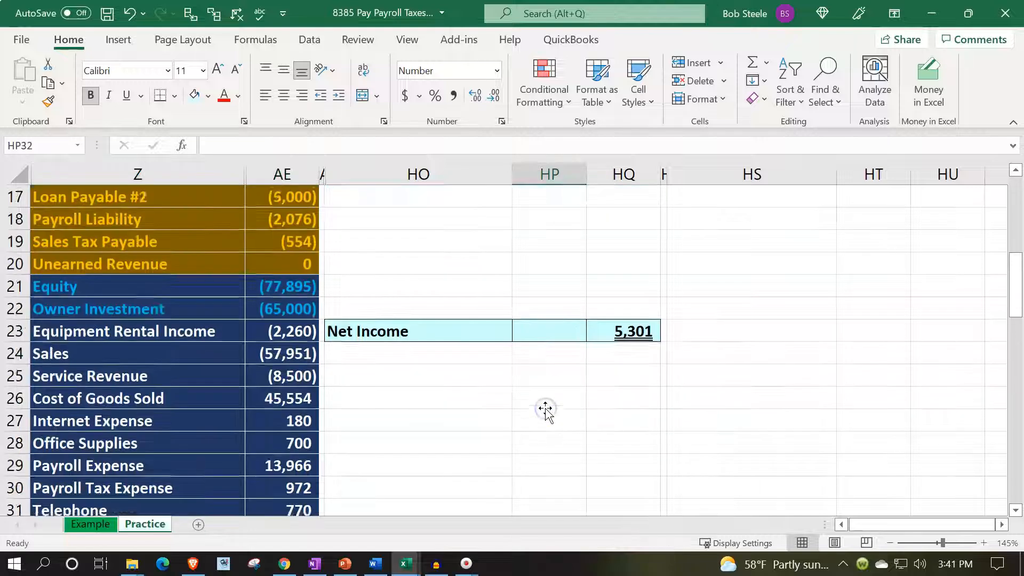
left_click(371, 270)
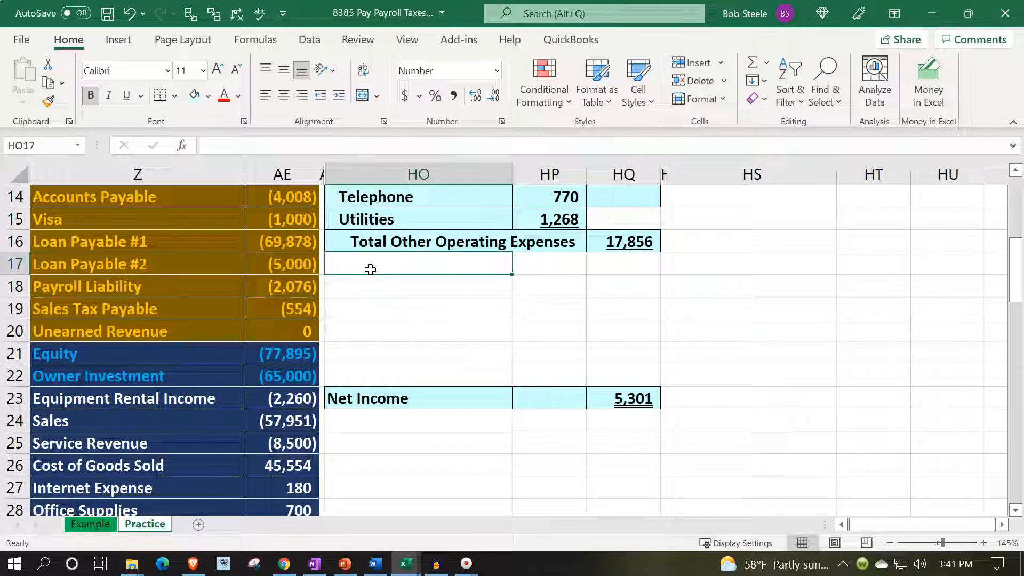
type("Other Income & Expenses:")
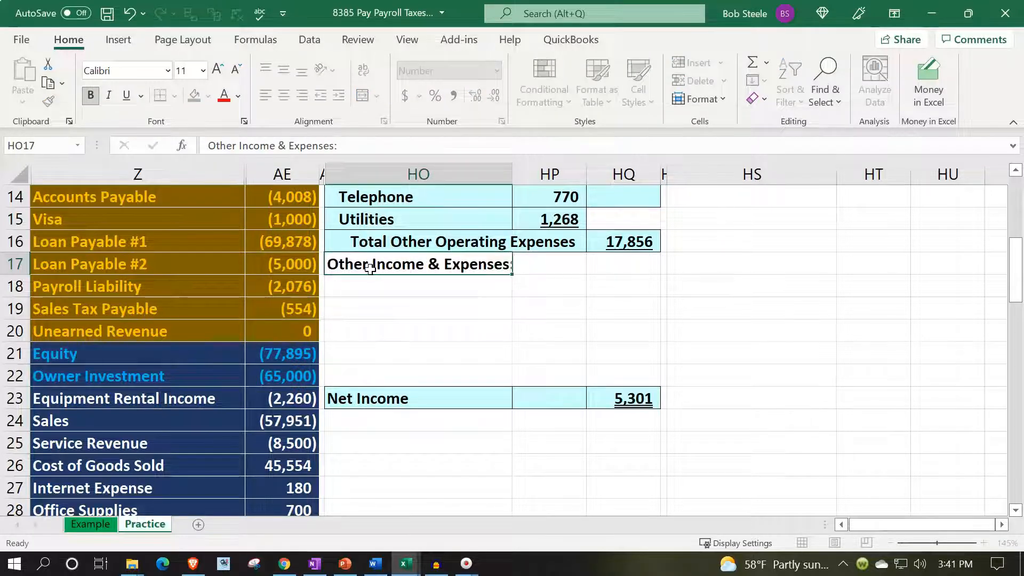
key("Return")
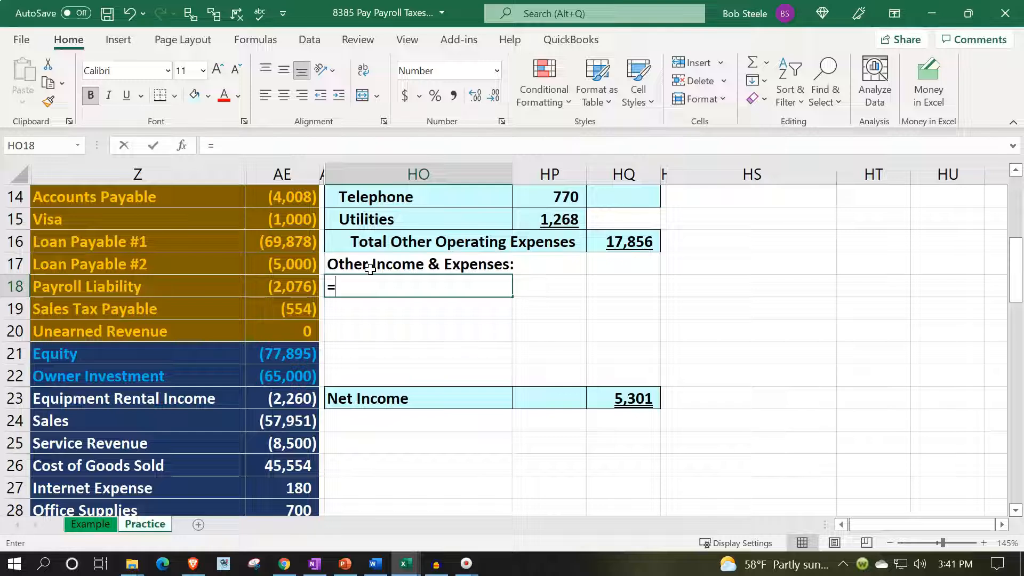
- Link HO18 to the Gains on Sale of Investments label in trial balance cell Z33
type("=")
key("Down")
key("Down")
key("Down")
key("Down")
key("Down")
key("Down")
key("Down")
key("Down")
key("Down")
key("Down")
key("Down")
key("Down")
key("Down")
key("Down")
key("Down")
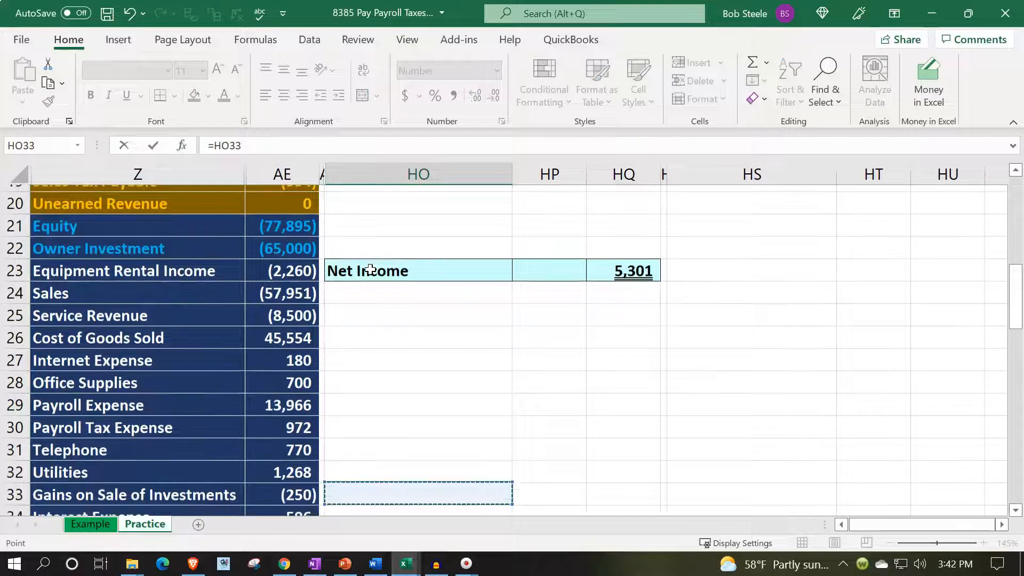
key("Down")
key("Down")
key("Down")
key("Left")
key("Left")
key("Left")
key("Up")
key("Up")
key("Up")
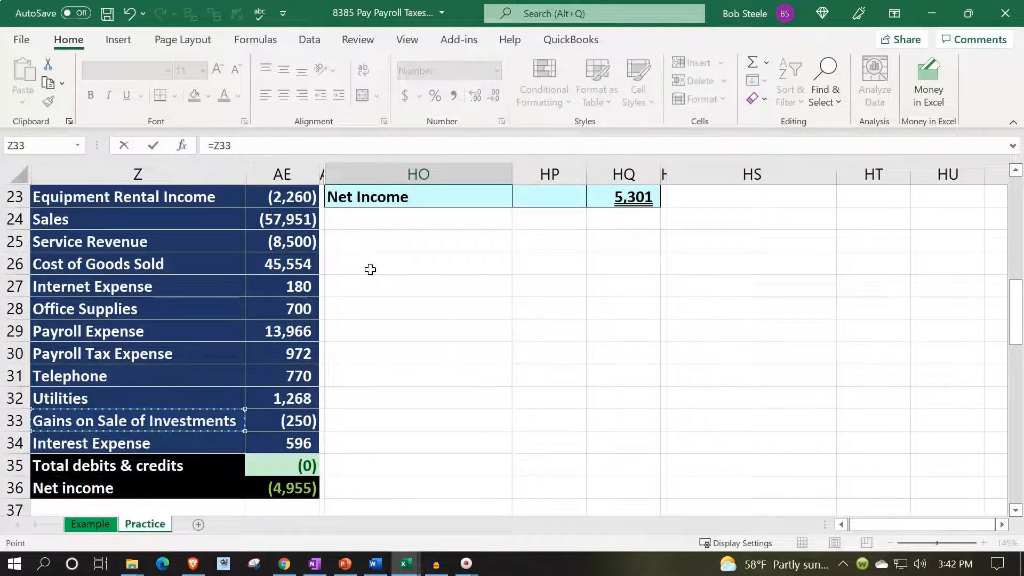
key("Return")
- Link HO19 to the Interest Expense label in trial balance cell Z34
type("=")
key("Down")
key("Down")
key("Down")
key("Down")
key("Down")
key("Down")
key("Down")
key("Down")
key("Down")
key("Down")
key("Down")
key("Down")
key("Down")
key("Down")
key("Down")
key("Down")
key("Down")
key("Down")
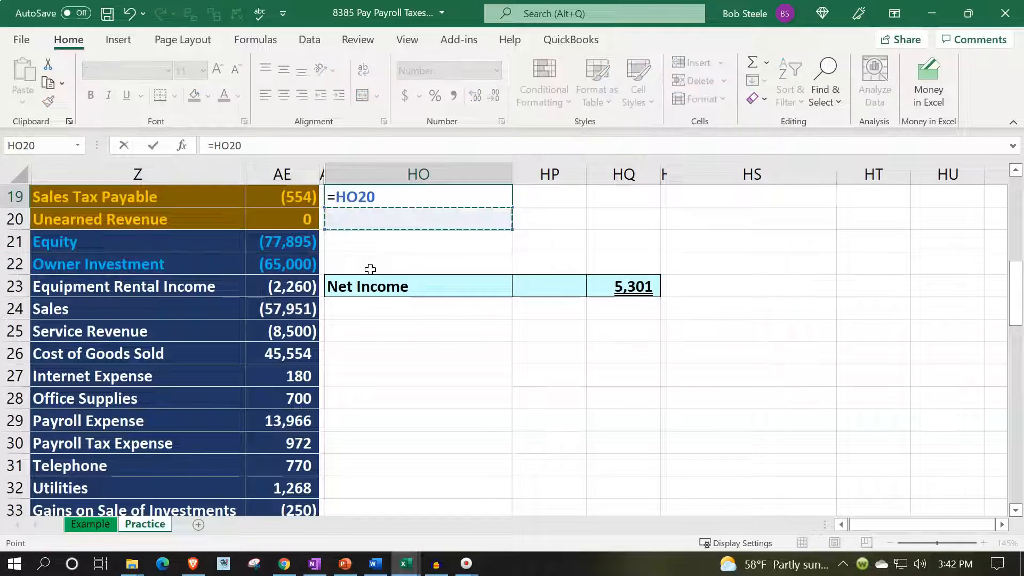
key("Left")
key("Left")
key("Left")
key("Up")
key("Up")
key("Up")
key("Return")
key("Up")
key("Up")
key("Up")
key("Up")
key("Up")
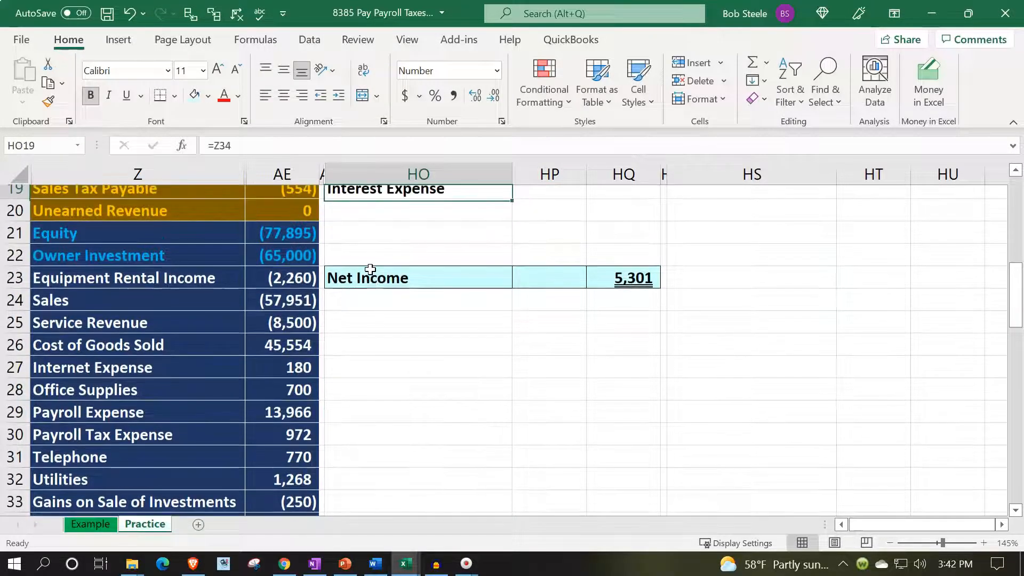
- Bring the Gains on Sale of Investments amount into HP18 with its sign reversed, using =-AE33
key("Right")
key("Right")
key("Down")
key("Down")
key("Down")
key("Left")
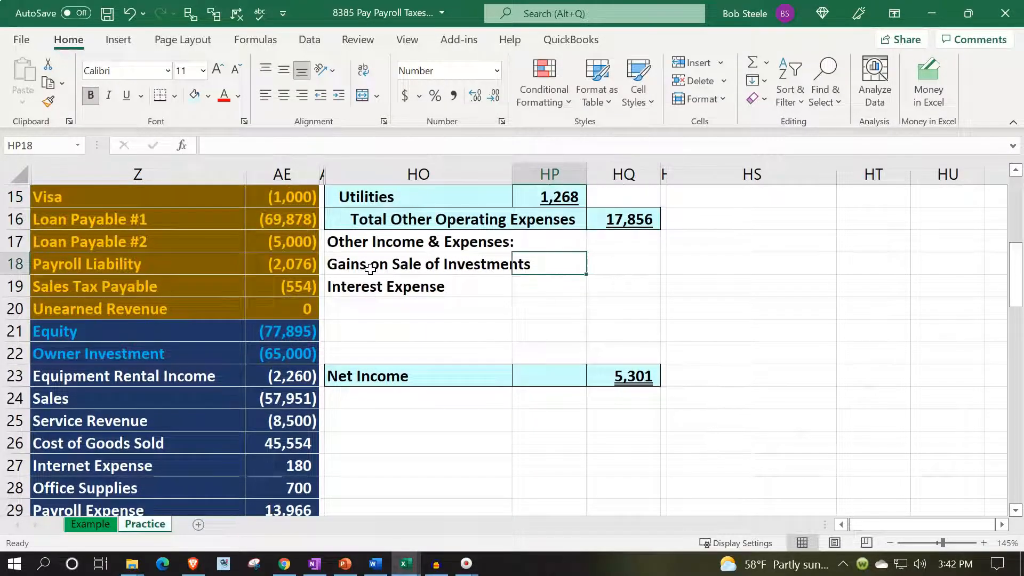
type("=")
type("-")
key("Down")
key("Down")
key("Down")
key("Down")
key("Down")
key("Down")
key("Down")
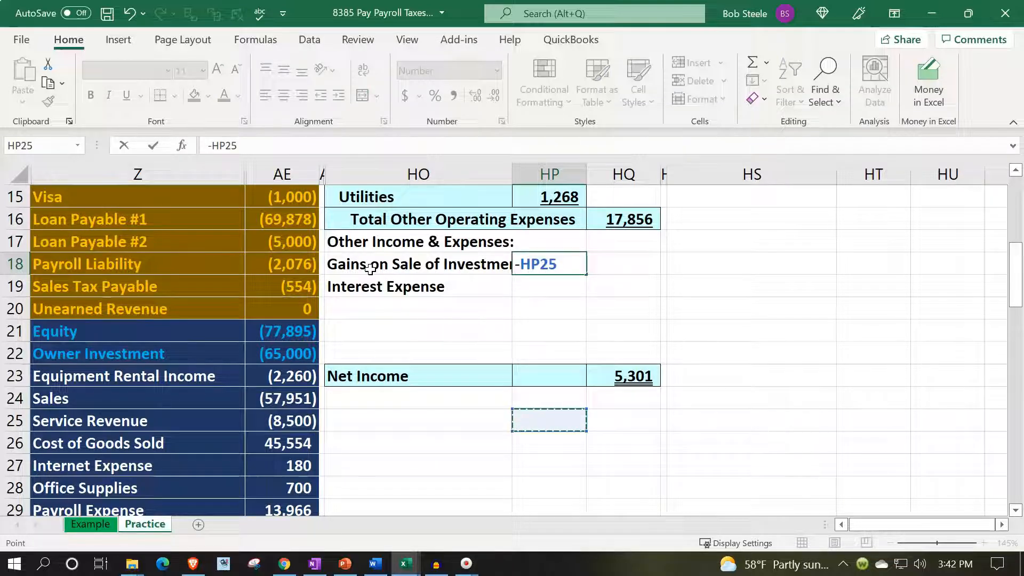
key("Down")
key("Down")
key("Down")
key("Down")
key("Down")
key("Down")
key("Down")
key("Down")
key("Down")
key("Down")
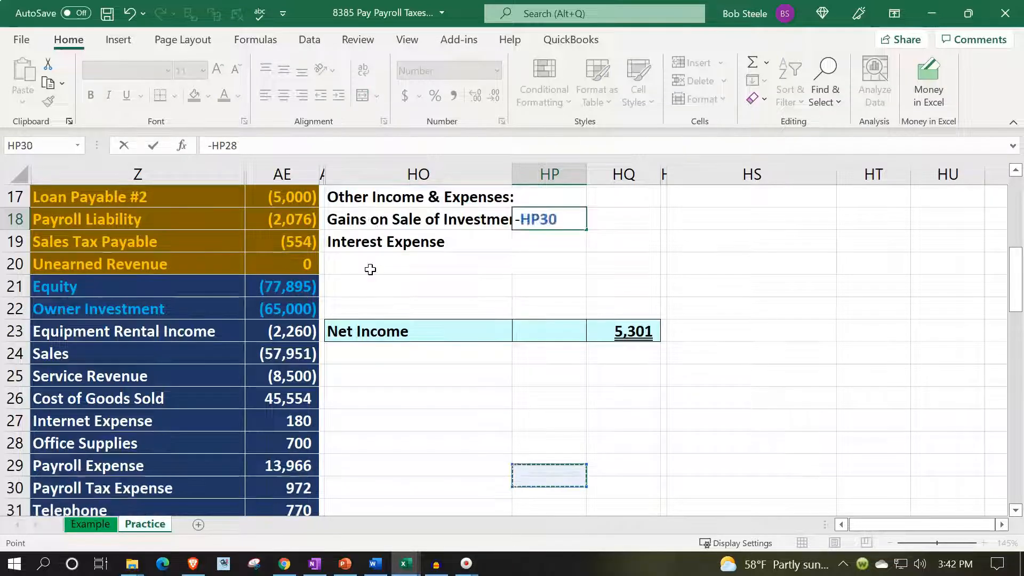
key("Left")
key("Left")
key("Left")
key("Up")
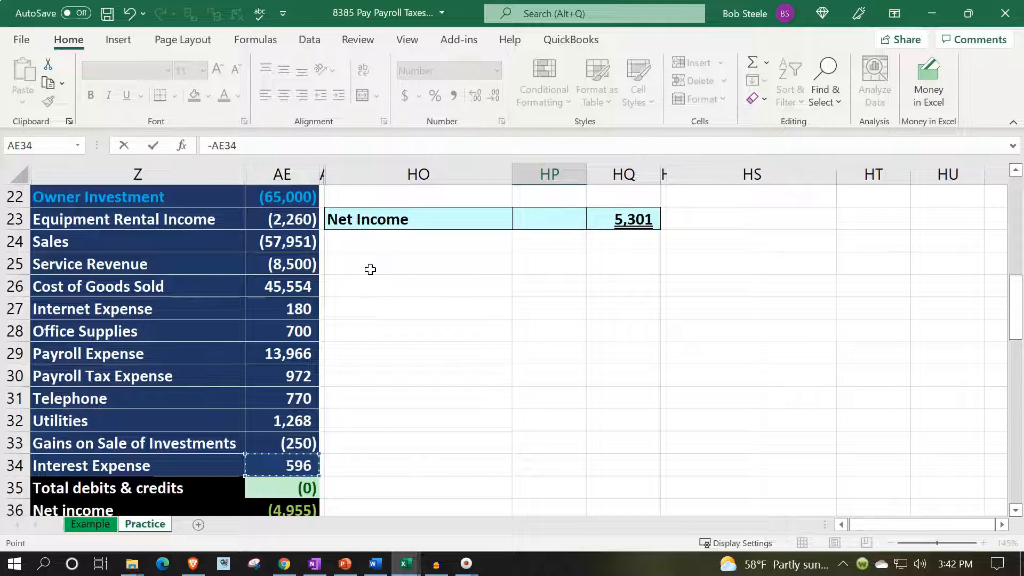
key("Escape")
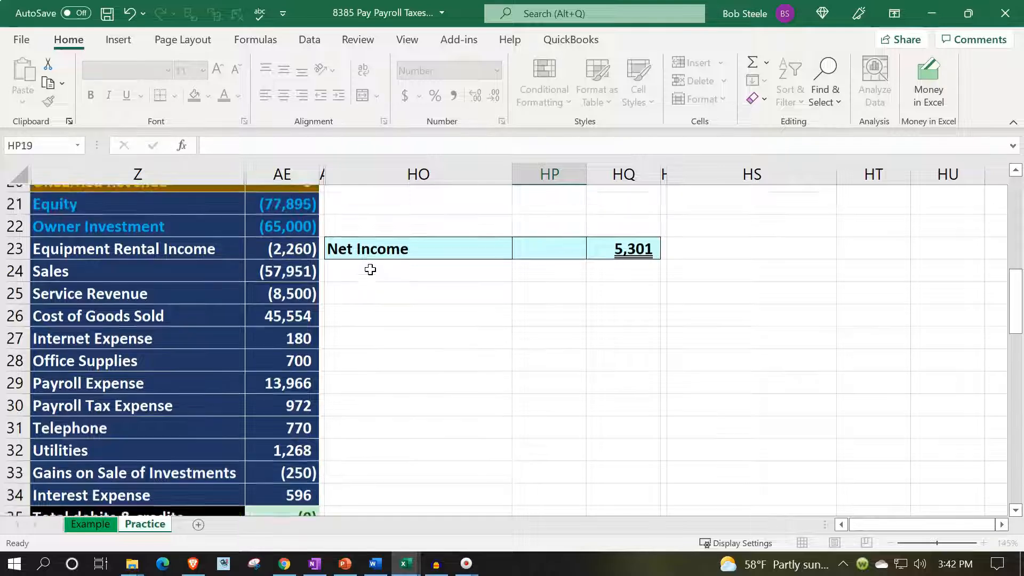
- Bring the Interest Expense amount into HP19 with its sign reversed, using =-AE34
type("-")
key("Down")
key("Down")
key("Down")
key("Down")
key("Down")
key("Down")
key("Down")
key("Down")
key("Down")
key("Down")
key("Down")
key("Down")
key("Down")
key("Down")
key("Down")
key("Down")
key("Down")
key("Down")
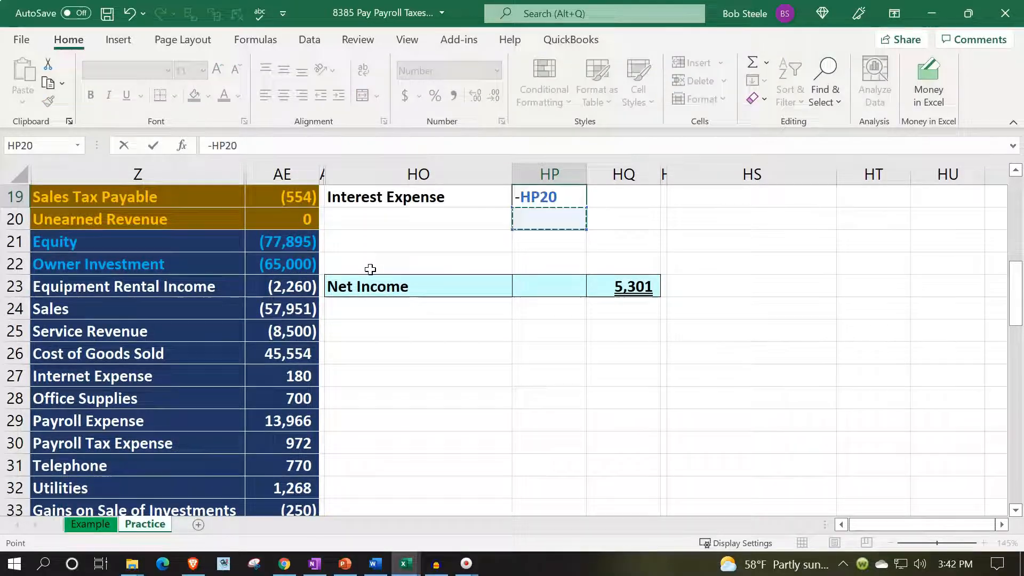
key("Left")
key("Left")
key("Left")
key("Up")
key("Up")
key("Up")
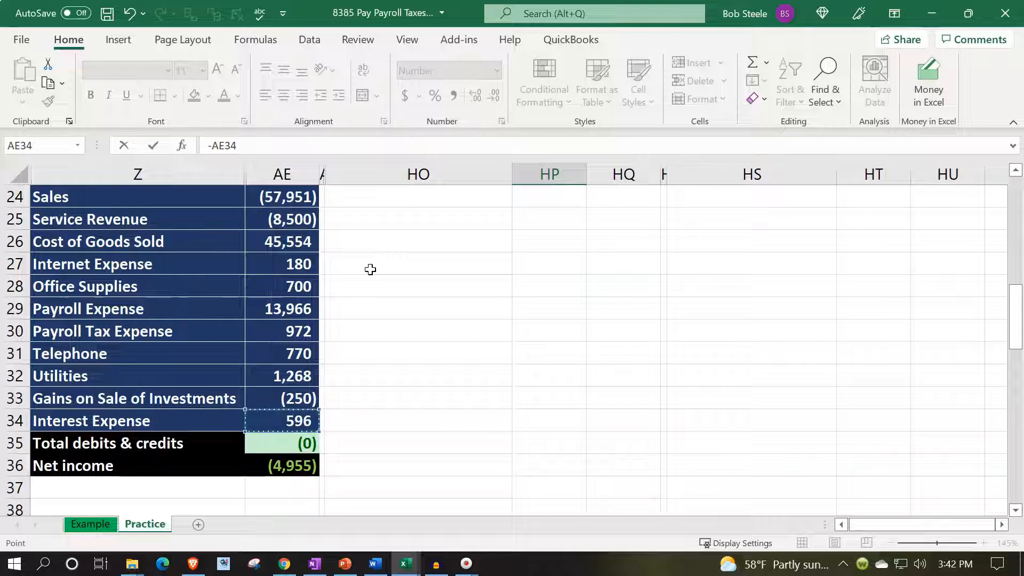
key("Return")
key("Up")
key("Up")
key("Up")
key("Up")
key("Up")
key("Up")
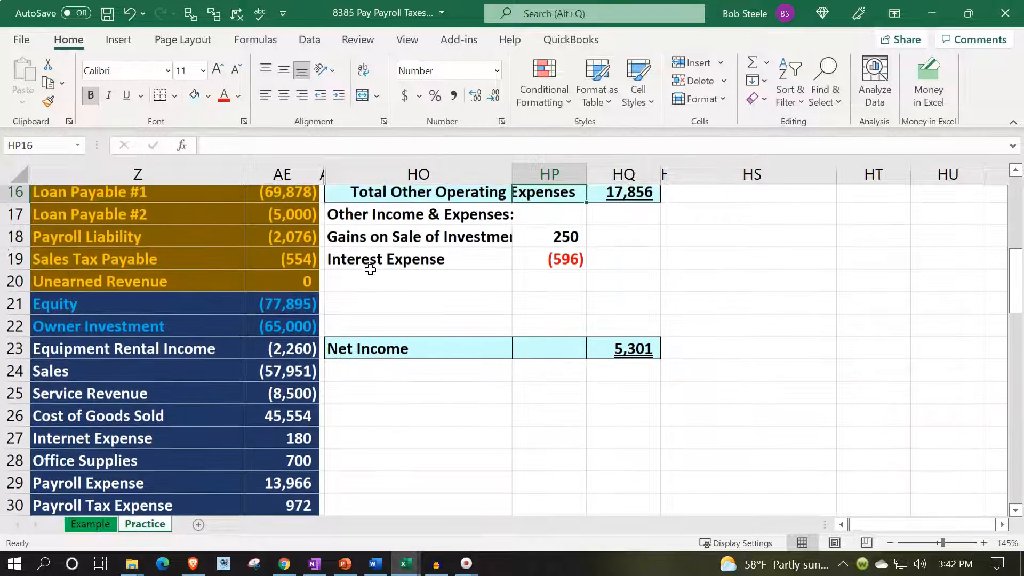
- Widen column HO to fit the Gains on Sale of Investments label and indent the labels in HO18:HO19 one level
key("Down")
key("Down")
key("Down")
key("Down")
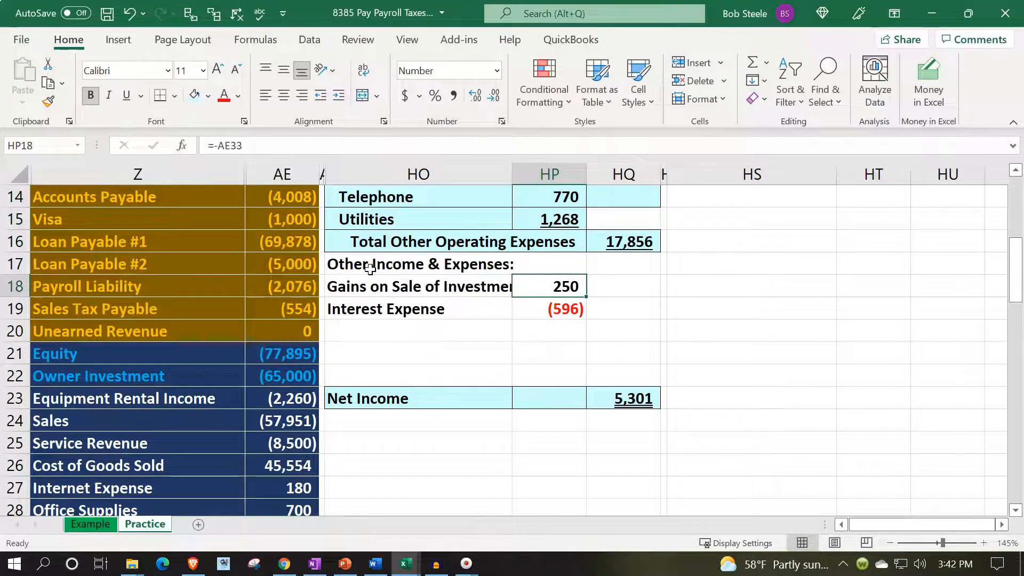
left_click_drag(513, 169, 546, 169)
scroll(540, 385, "up", 1)
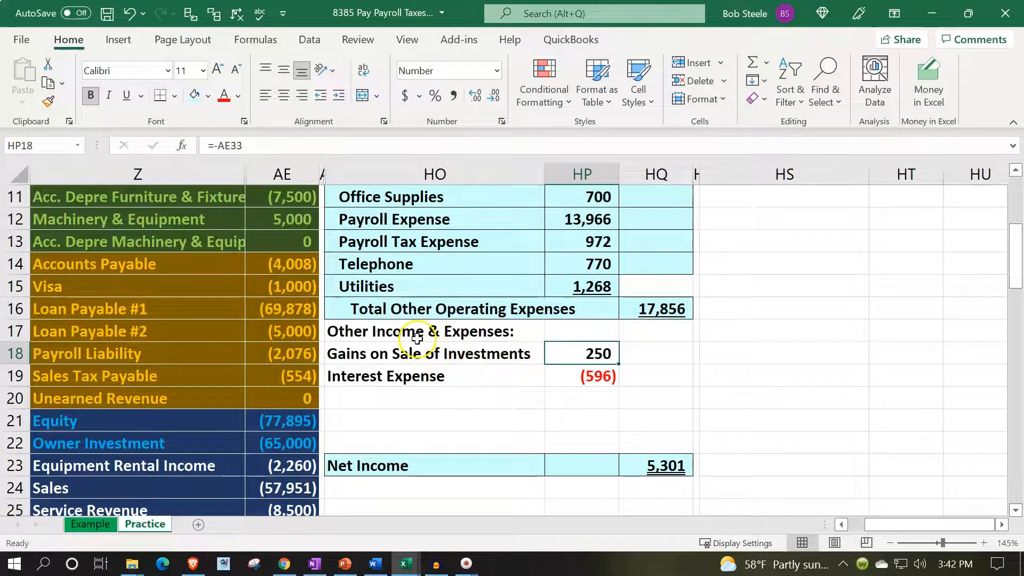
left_click_drag(433, 354, 441, 376)
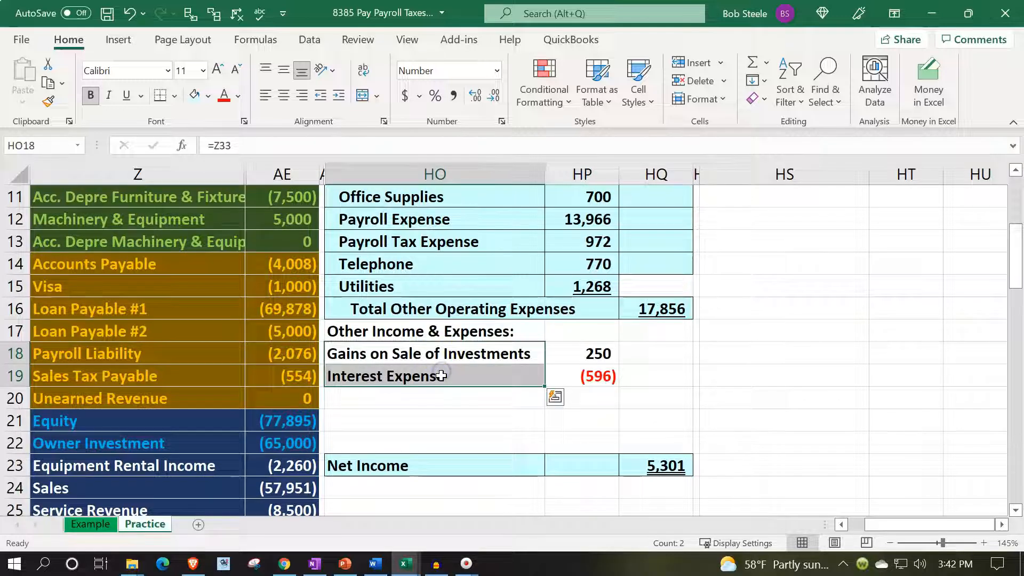
left_click(339, 95)
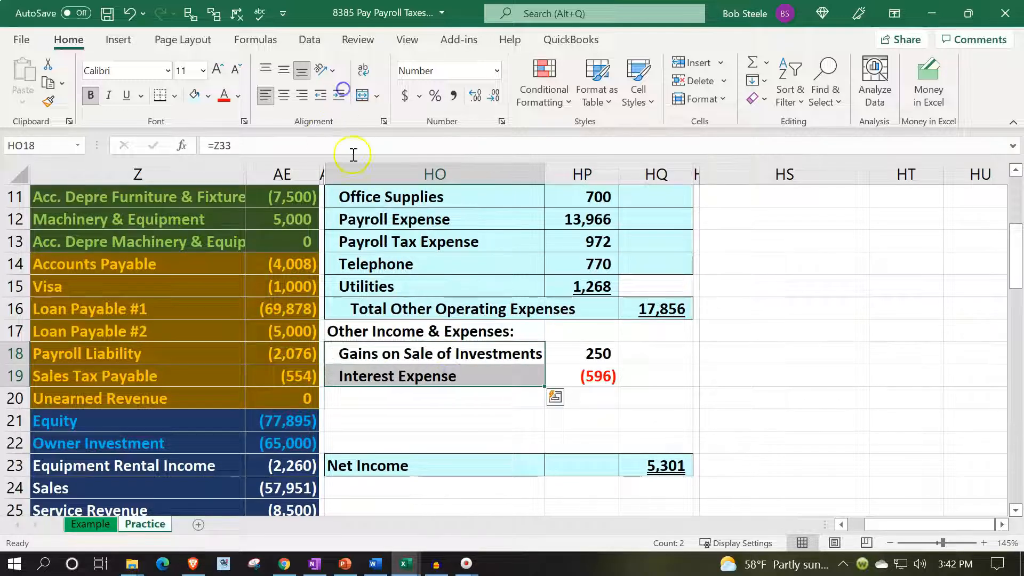
- Label HO20 "Total Other Income & Expenses" and widen column HO to fit it
left_click(423, 394)
type("Total")
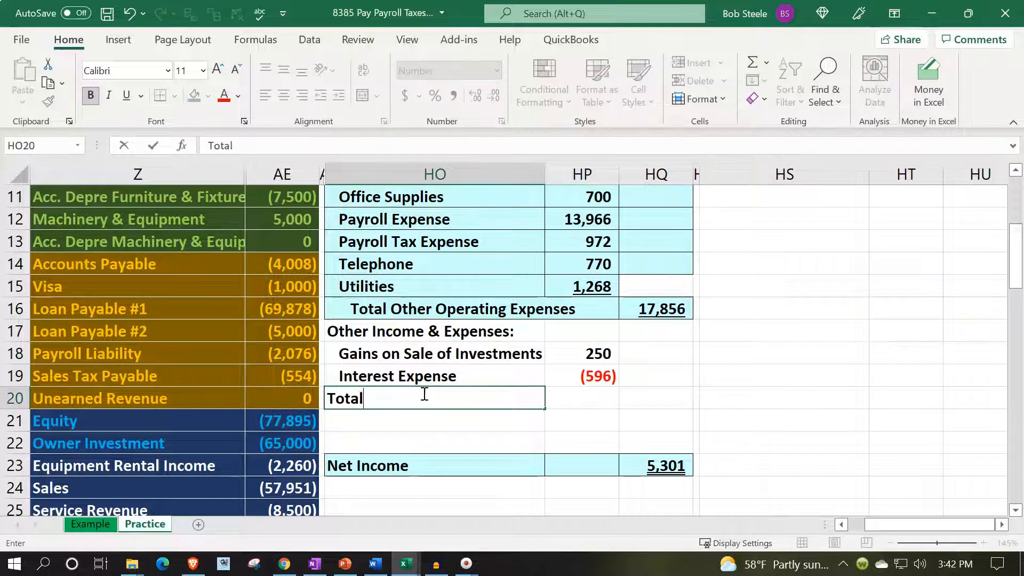
type(" Other ")
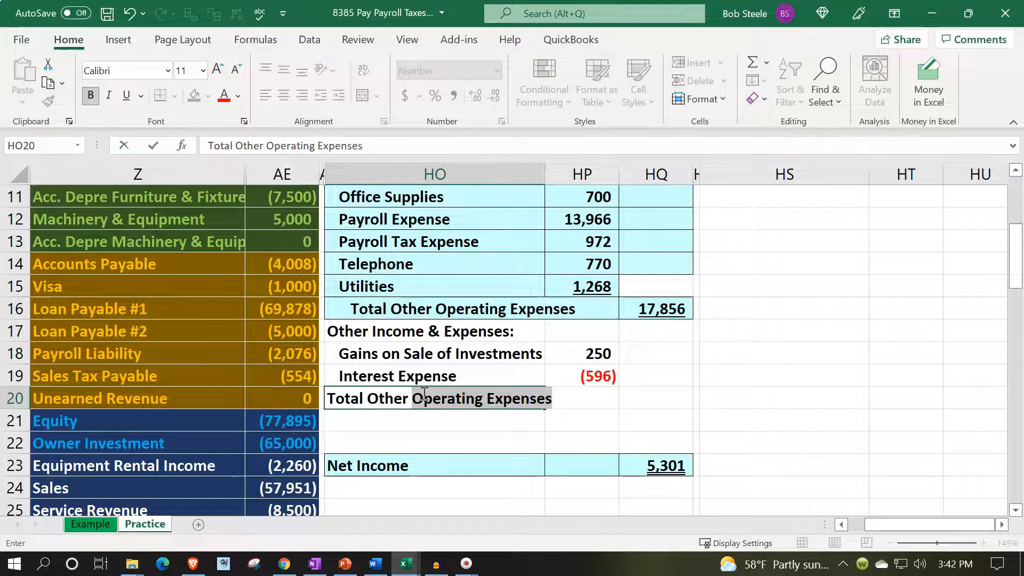
type("Income & Expens")
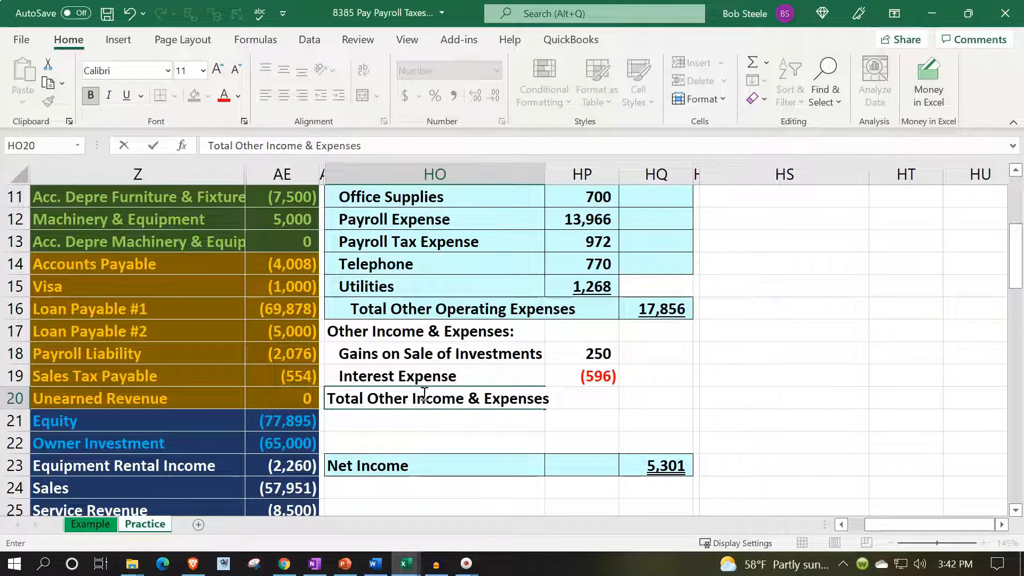
type("es")
key("Return")
left_click_drag(547, 178, 576, 162)
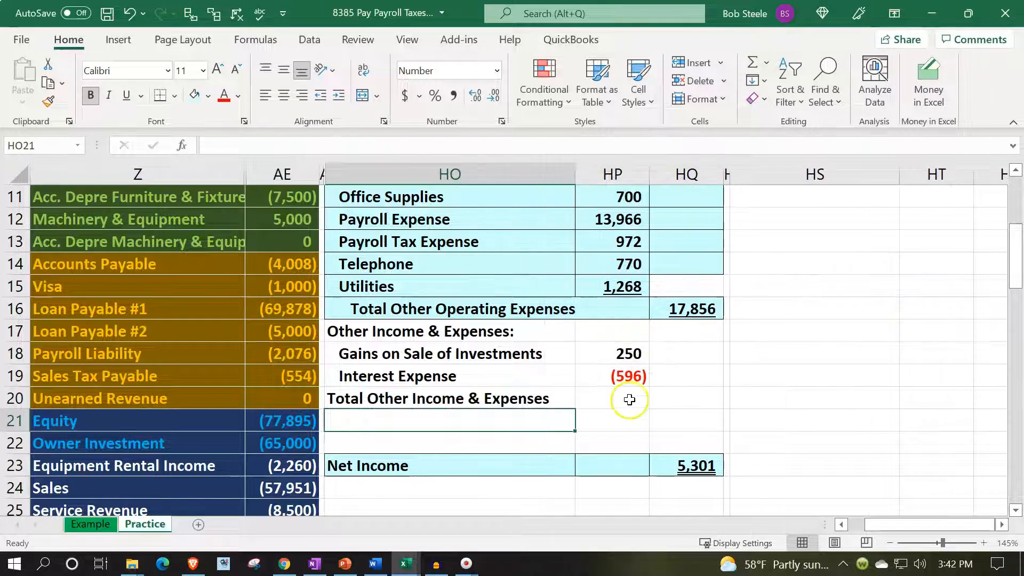
- Underline the Interest Expense amount in HP19 and total HP18:HP19 with a SUM formula in HQ20
left_click(627, 377)
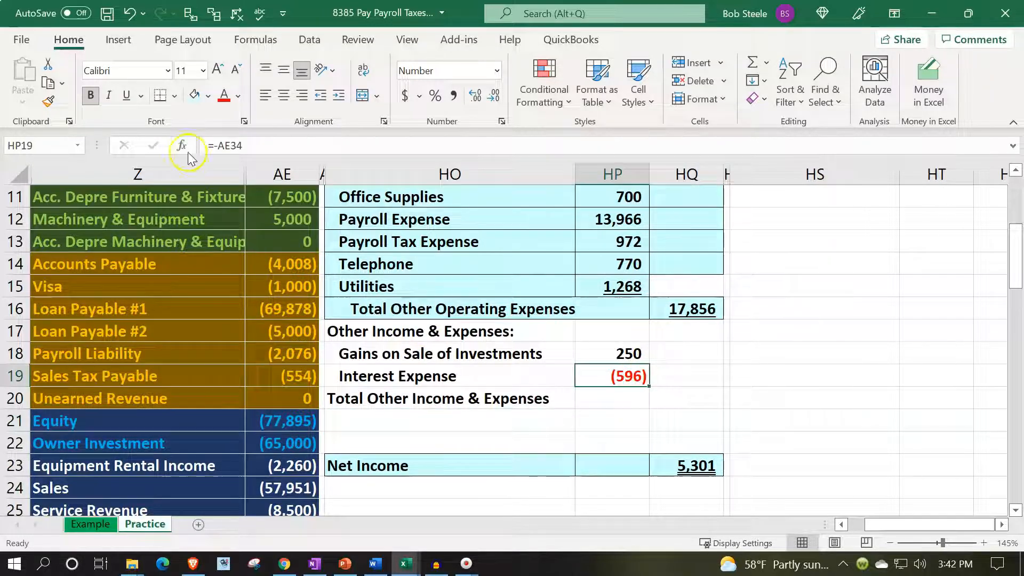
left_click(566, 402)
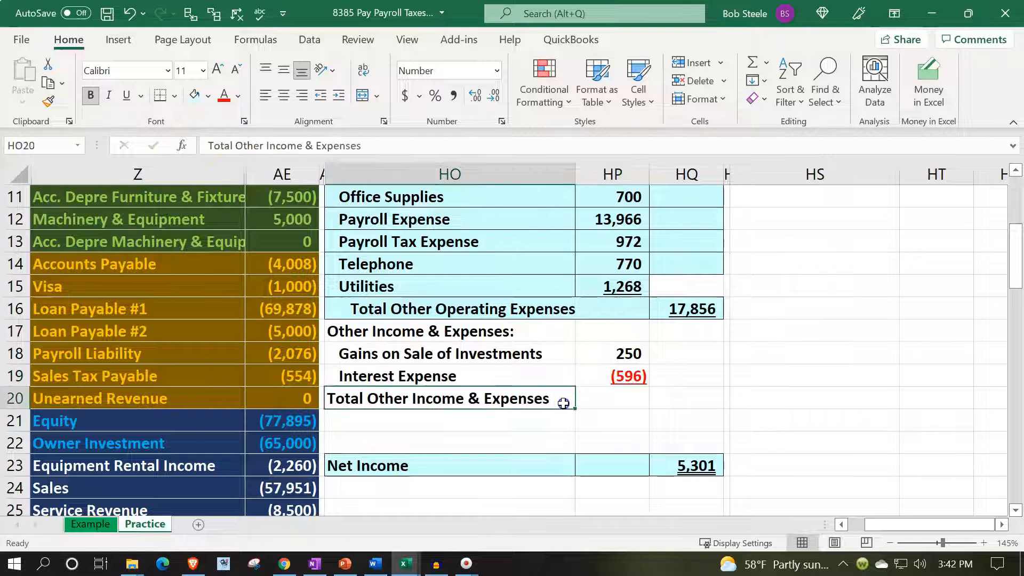
key("Right")
key("Right")
type("=sum(")
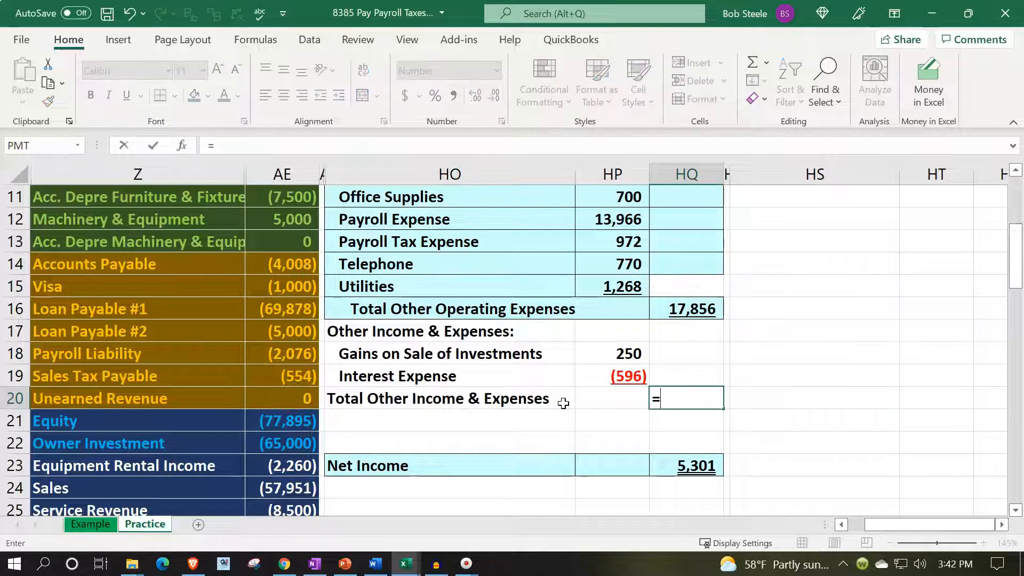
key("Left")
key("Up")
key("shift+Up")
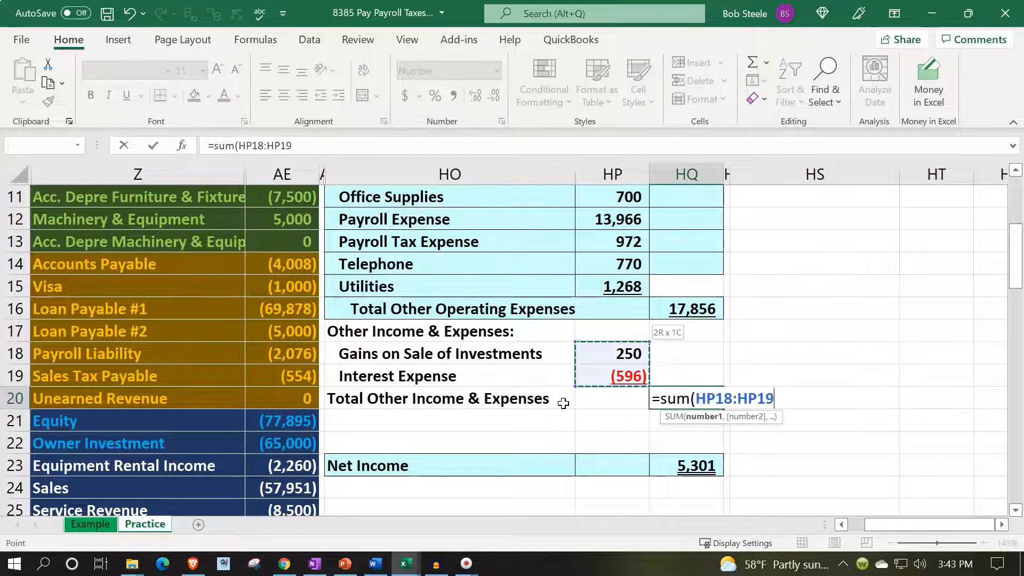
key("Return")
- Indent the Total Other Income & Expenses label in HO20 two levels
left_click(563, 403)
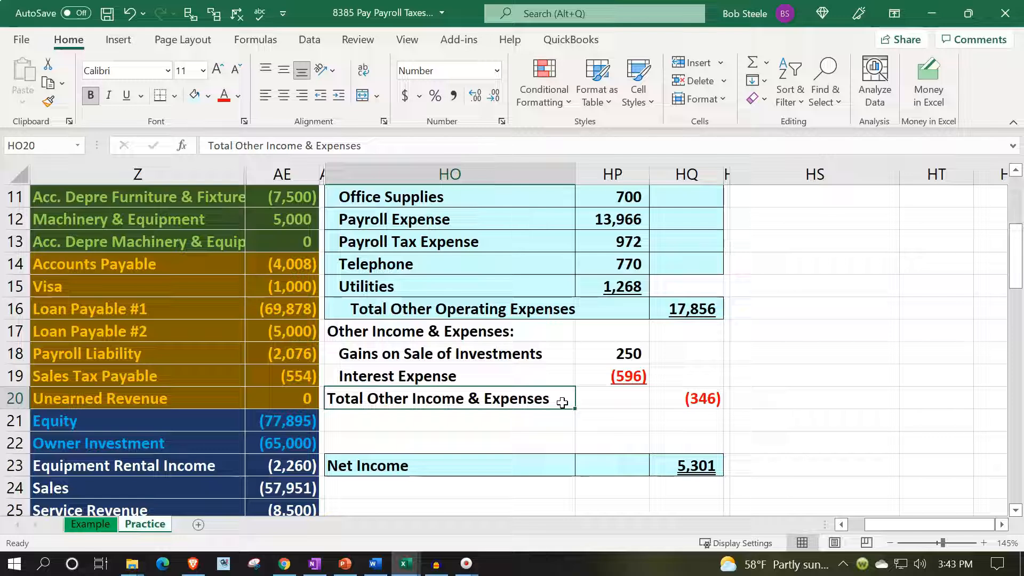
left_click(338, 96)
left_click(338, 96)
- Move the Net Income row from row 23 up to row 21, directly below Total Other Income & Expenses
left_click_drag(453, 469, 662, 473)
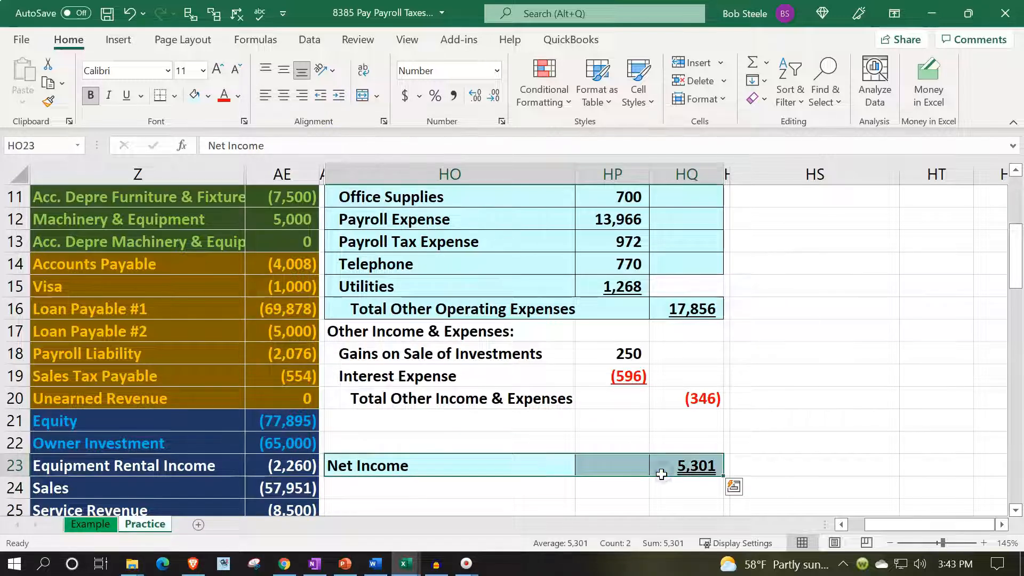
key("ctrl+x")
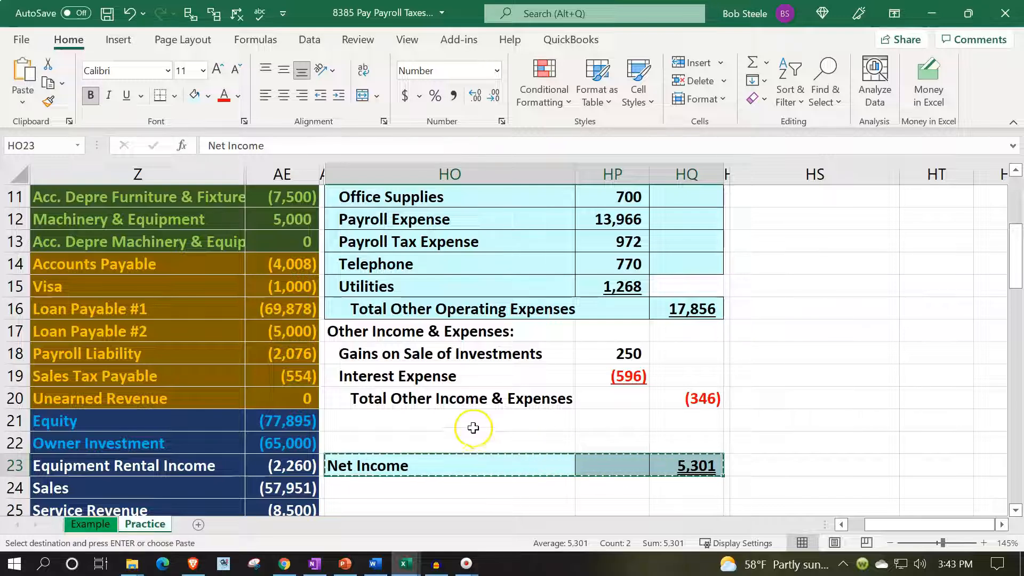
left_click(468, 424)
key("Return")
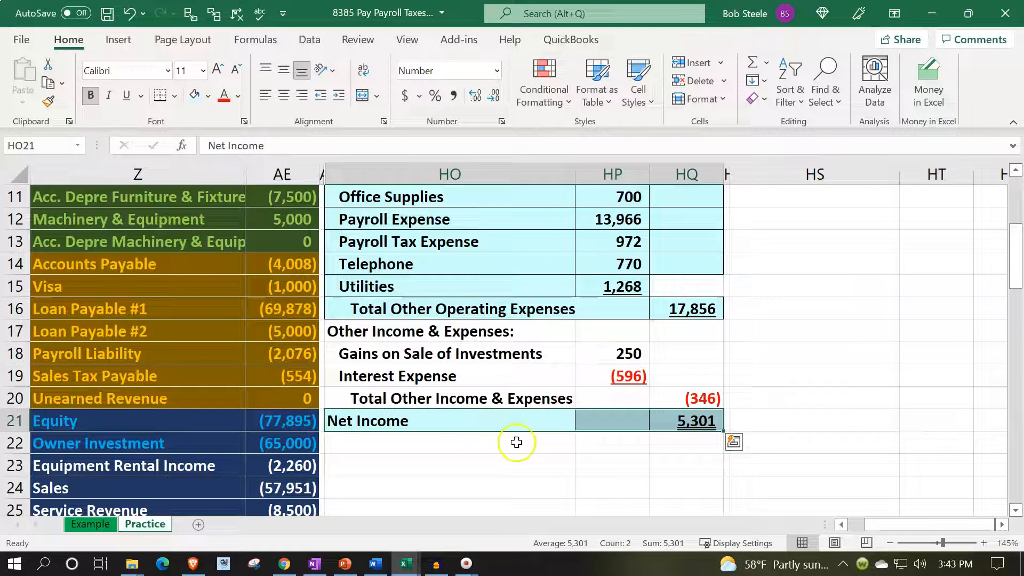
- Replace the Net Income formula in HQ21 with a SUM covering Total Other Operating Expenses through Total Other Income & Expenses in column HQ
left_click(681, 459)
left_click(694, 426)
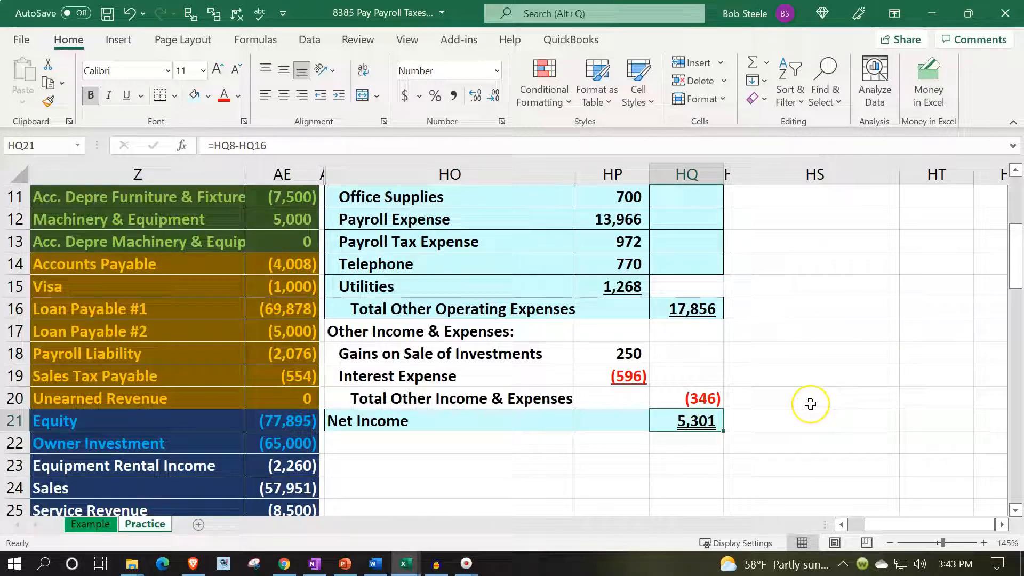
type("=sum(")
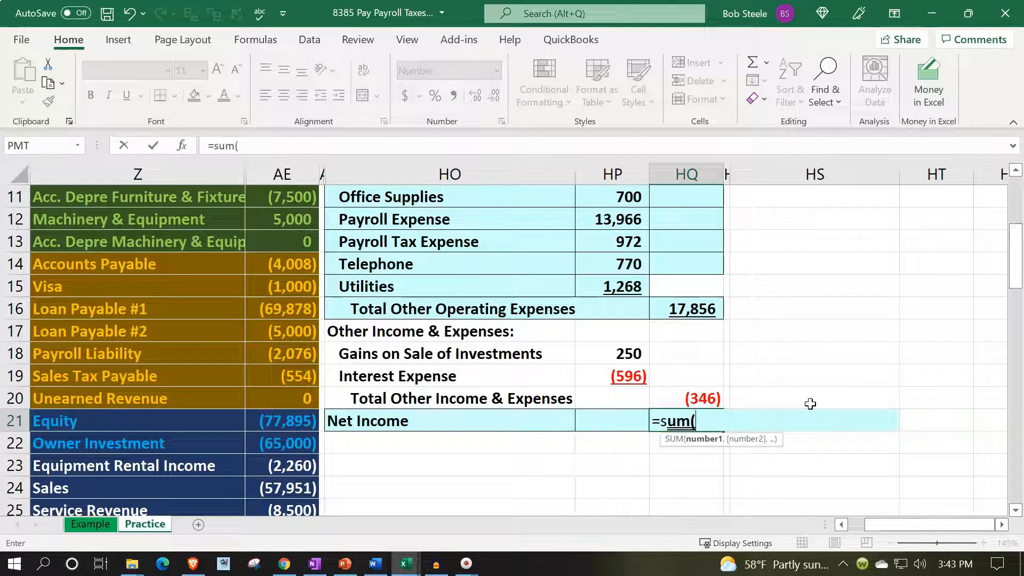
key("Up")
key("shift+Up")
key("shift+Up")
key("shift+Up")
key("shift+Up")
key("Return")
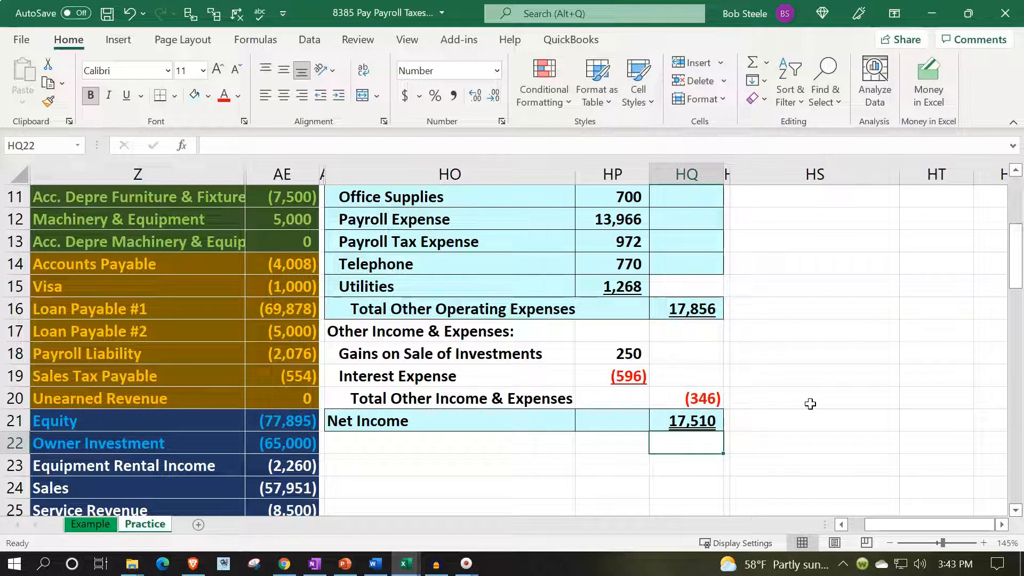
- Compare the income statement's Net Income and Total Other Operating Expenses with the YTD trial balance expenses in AE27:AE32 and net income
scroll(810, 403, "down", 5)
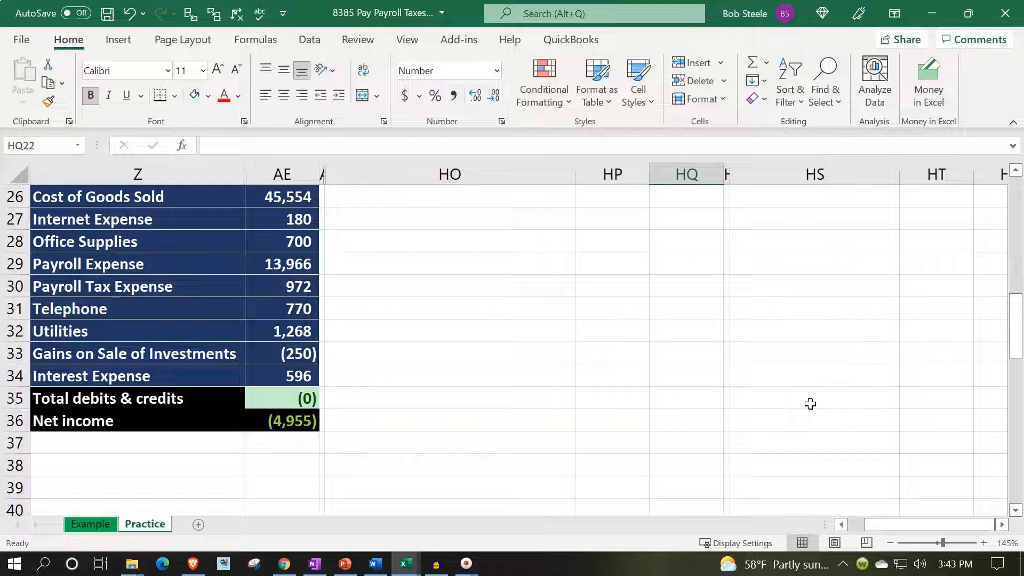
scroll(811, 404, "up", 5)
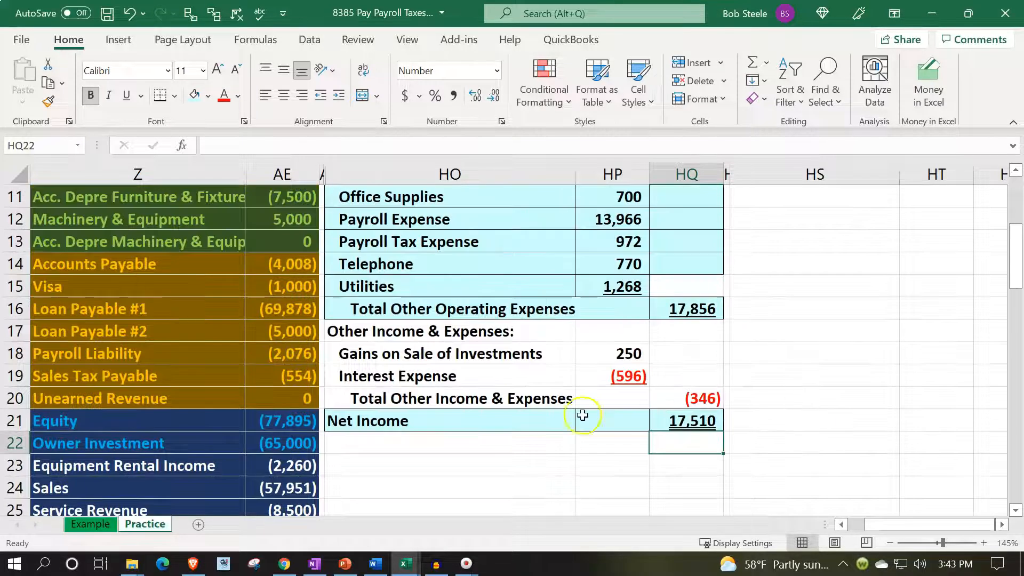
scroll(539, 421, "up", 1)
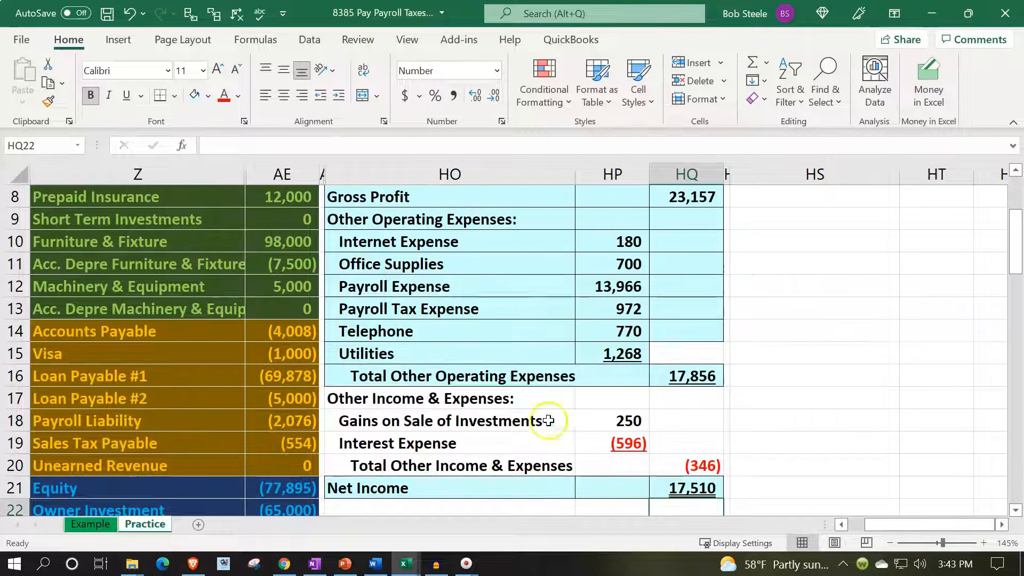
double_click(692, 375)
key("Return")
scroll(297, 356, "down", 4)
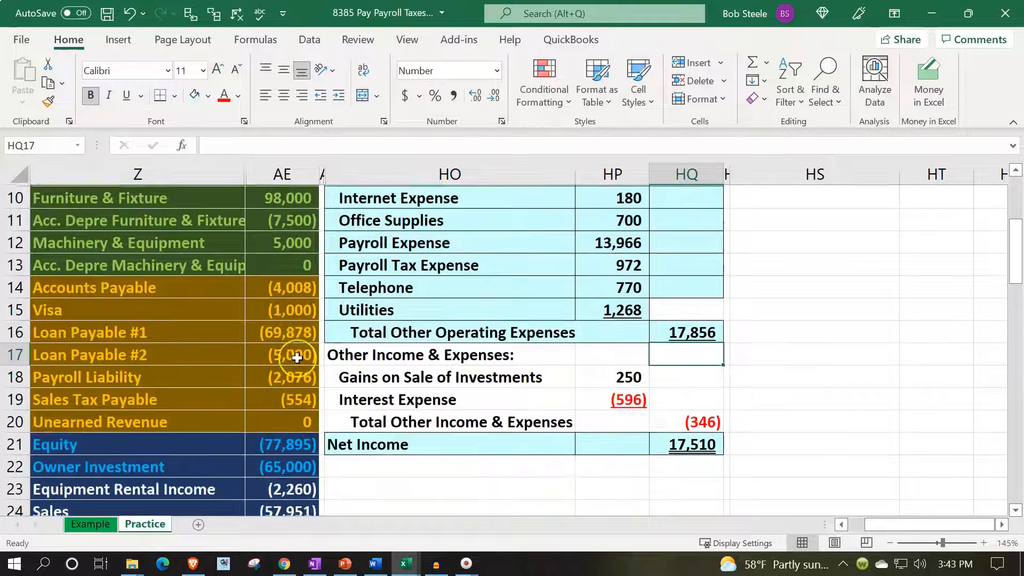
left_click_drag(270, 355, 295, 473)
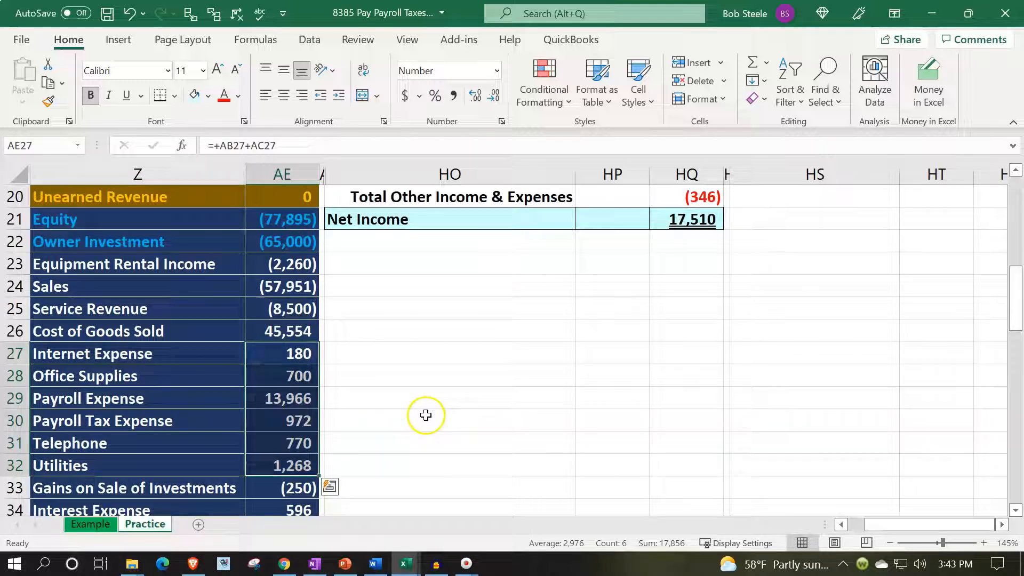
scroll(429, 417, "up", 3)
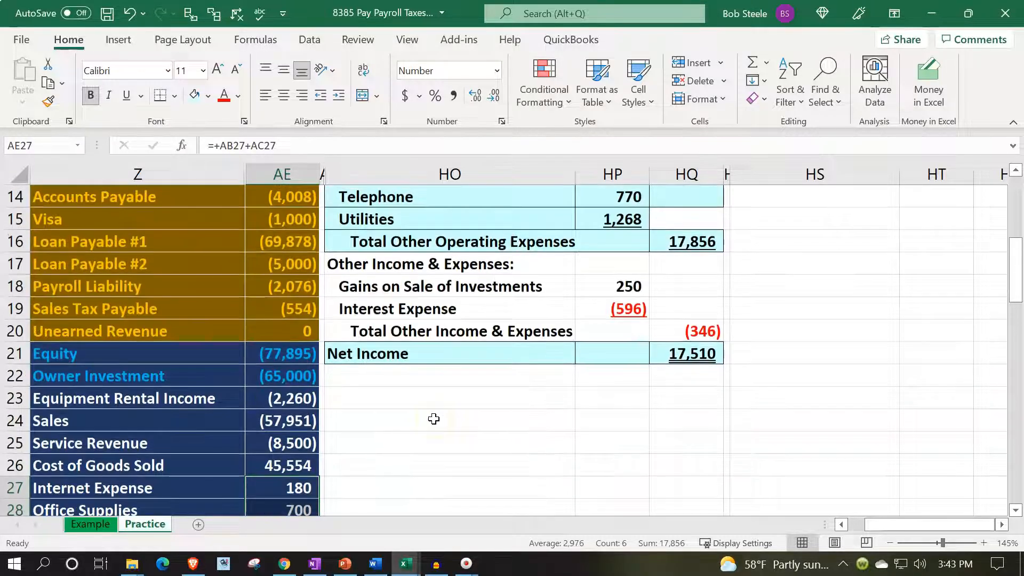
scroll(434, 419, "up", 2)
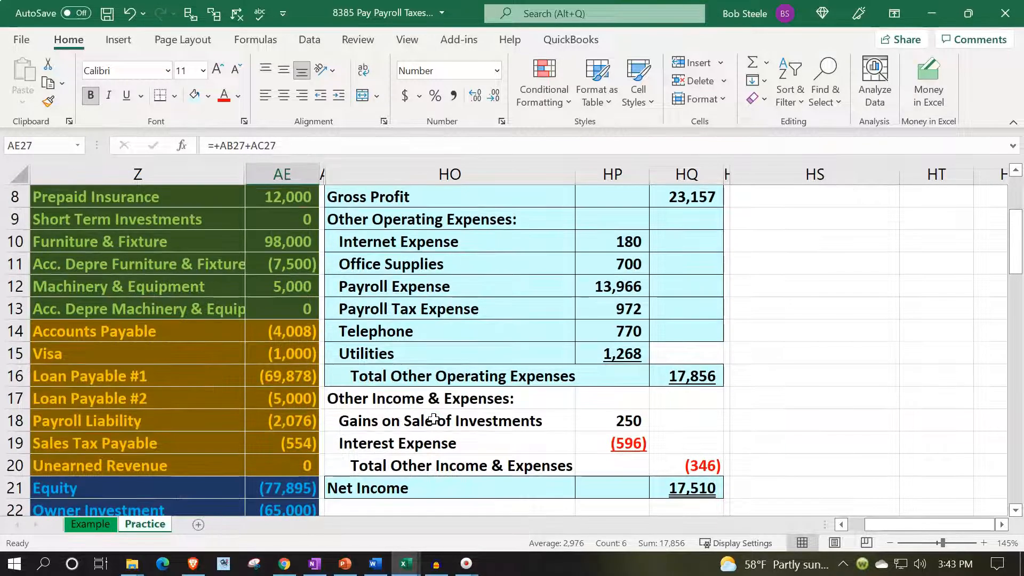
scroll(434, 419, "down", 2)
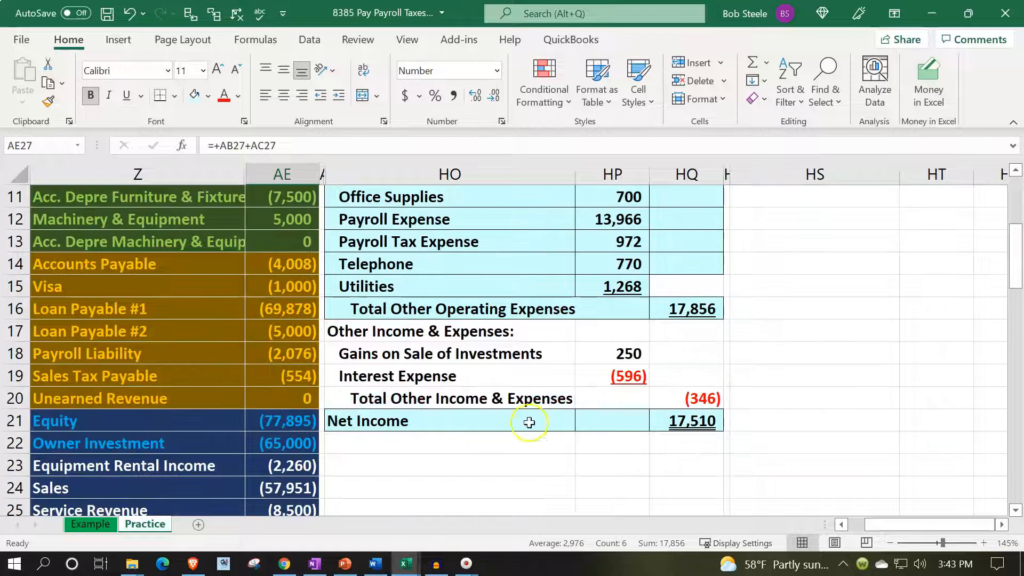
- Try replacing the Net Income formula in HQ21 with a link to Gross Profit in HQ8, and overwrite it with 0
left_click(693, 421)
type("=")
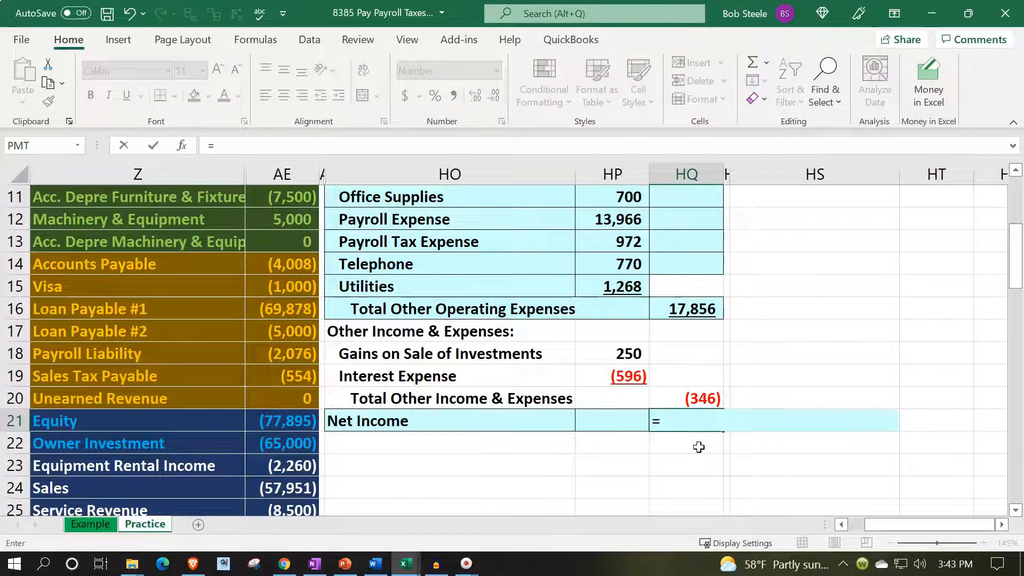
scroll(700, 446, "up", 4)
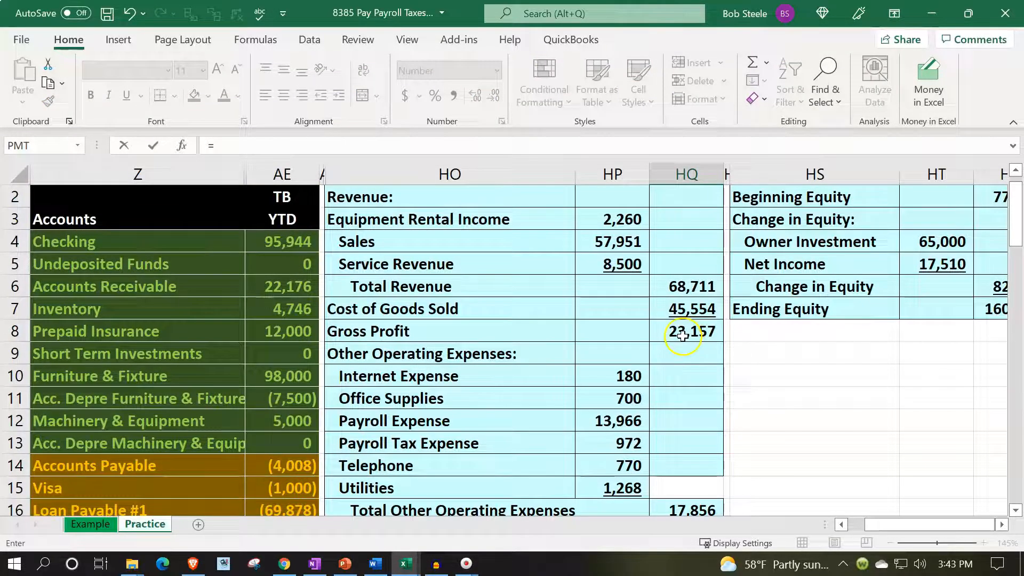
left_click(683, 336)
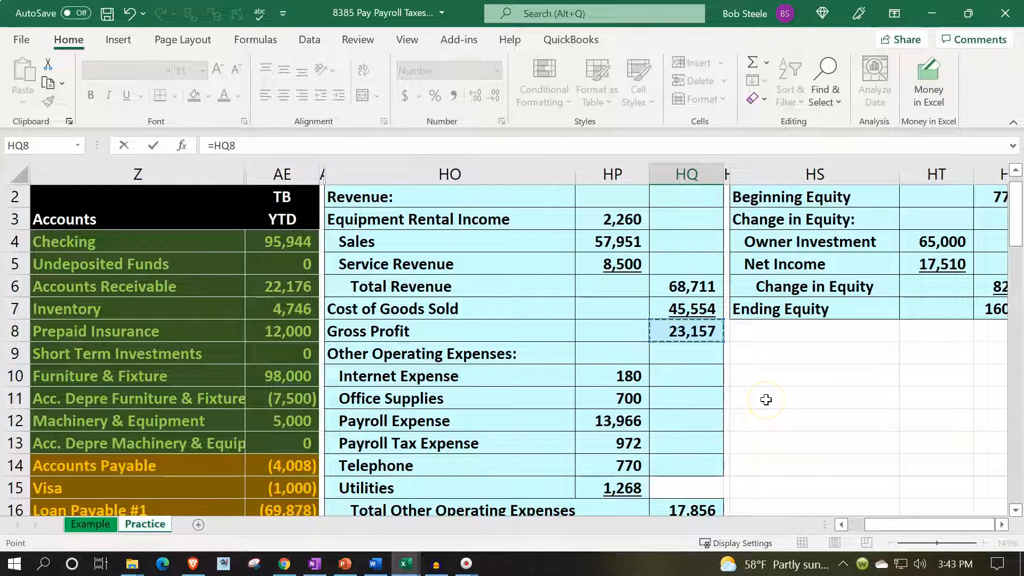
scroll(766, 399, "down", 1)
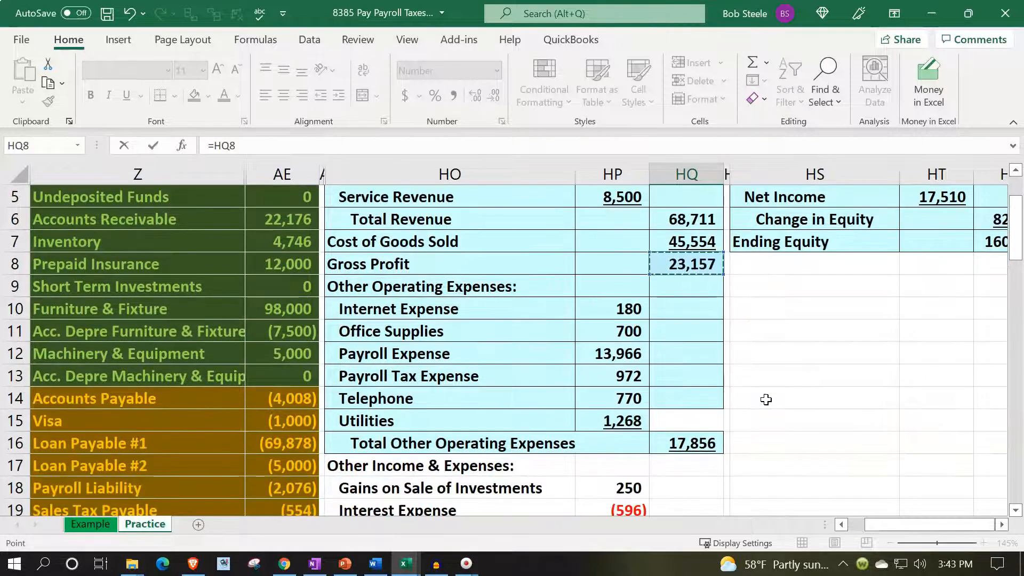
key("Return")
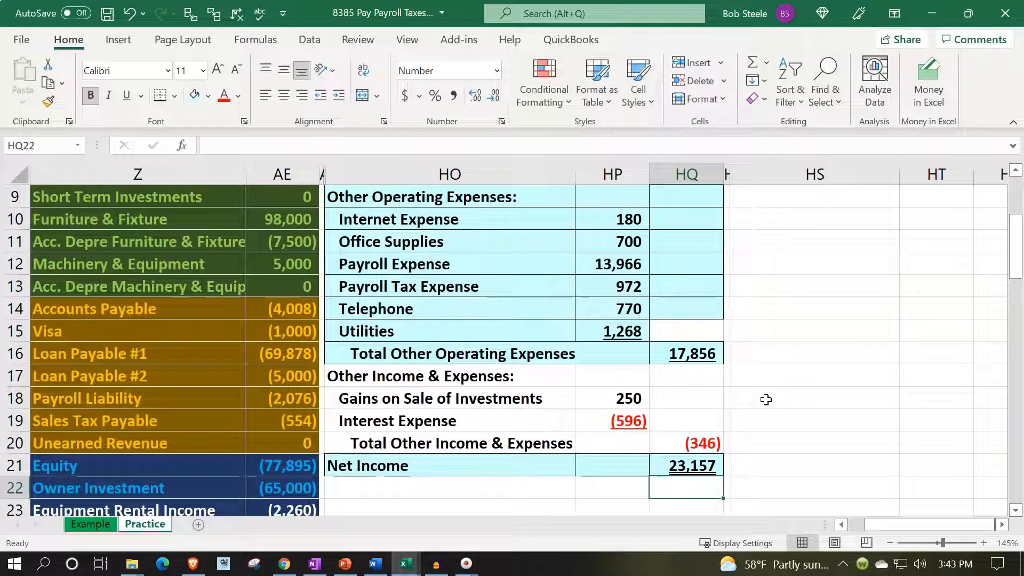
key("Up")
type("0")
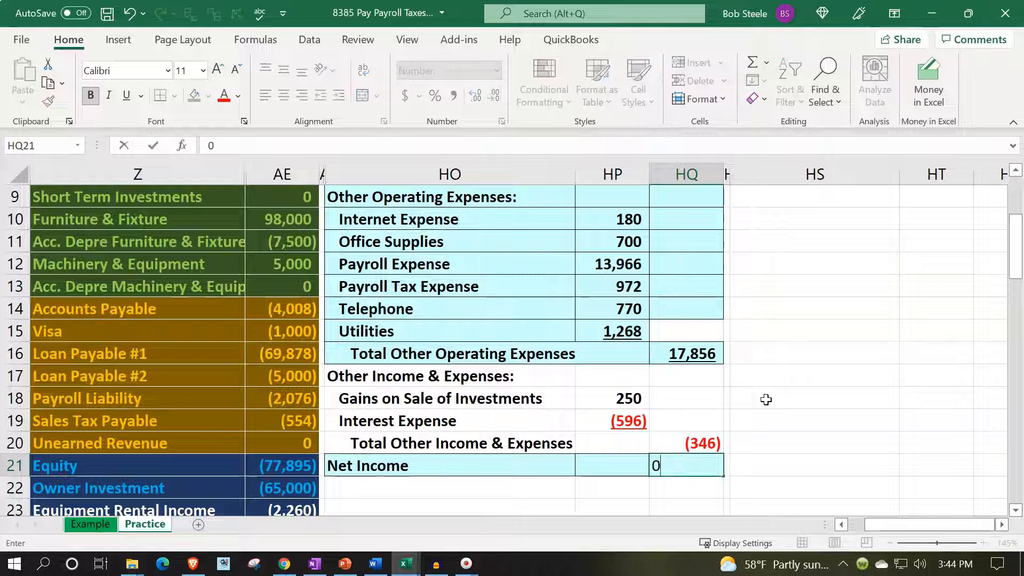
key("Return")
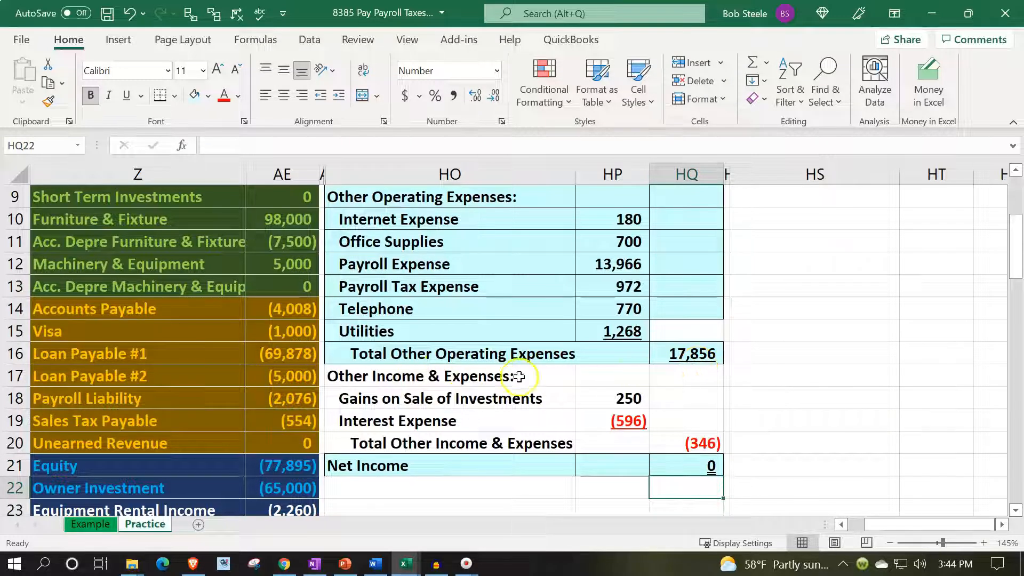
- Move the block from Other Income & Expenses through Net Income (HO17:HQ21) down one row to start in HO18
left_click_drag(425, 377, 681, 470)
scroll(559, 443, "down", 1)
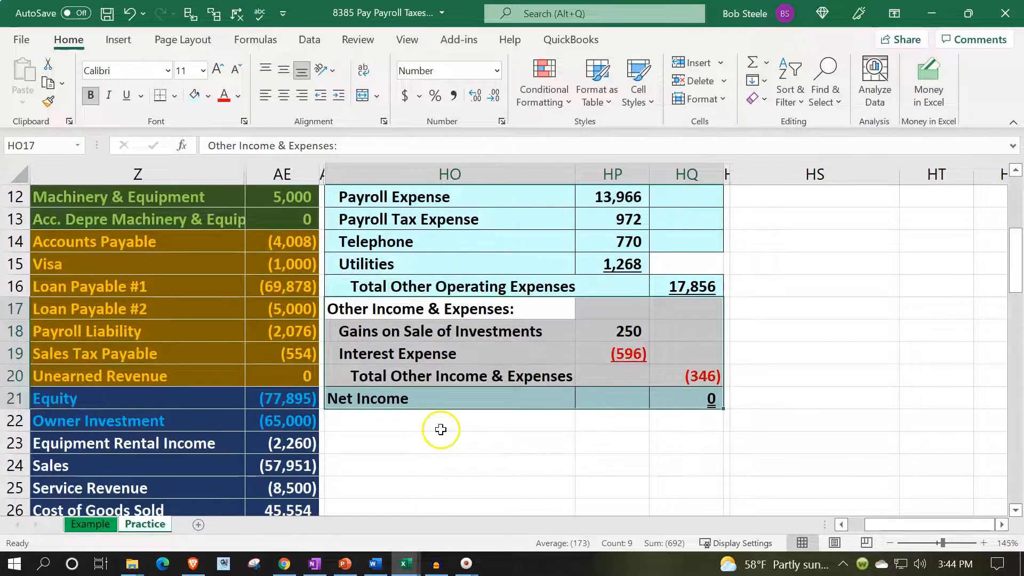
key("ctrl+x")
left_click(389, 332)
key("ctrl+v")
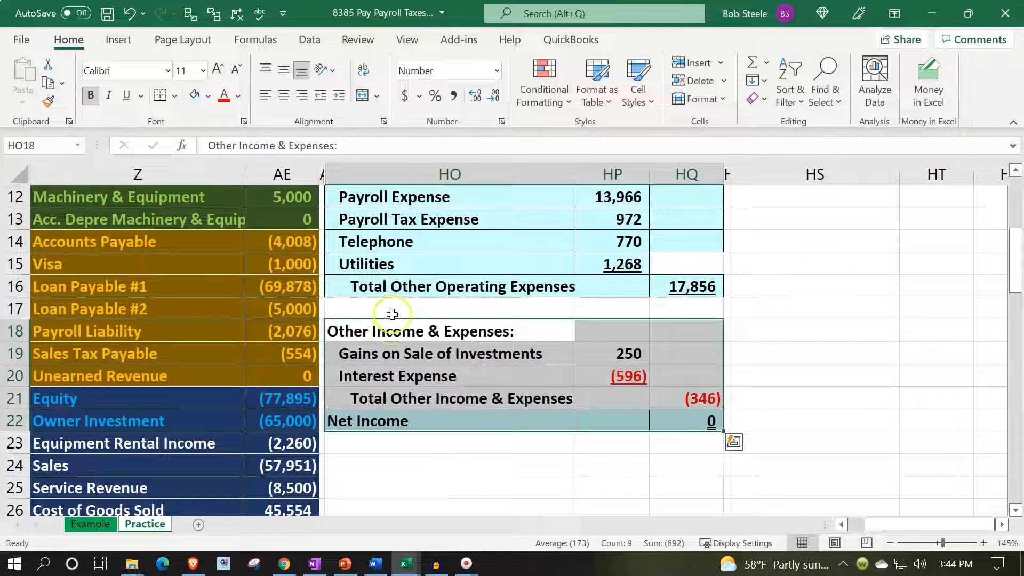
- Label the empty row below Total Other Operating Expenses "Net Operating Income" in HO17
left_click(392, 309)
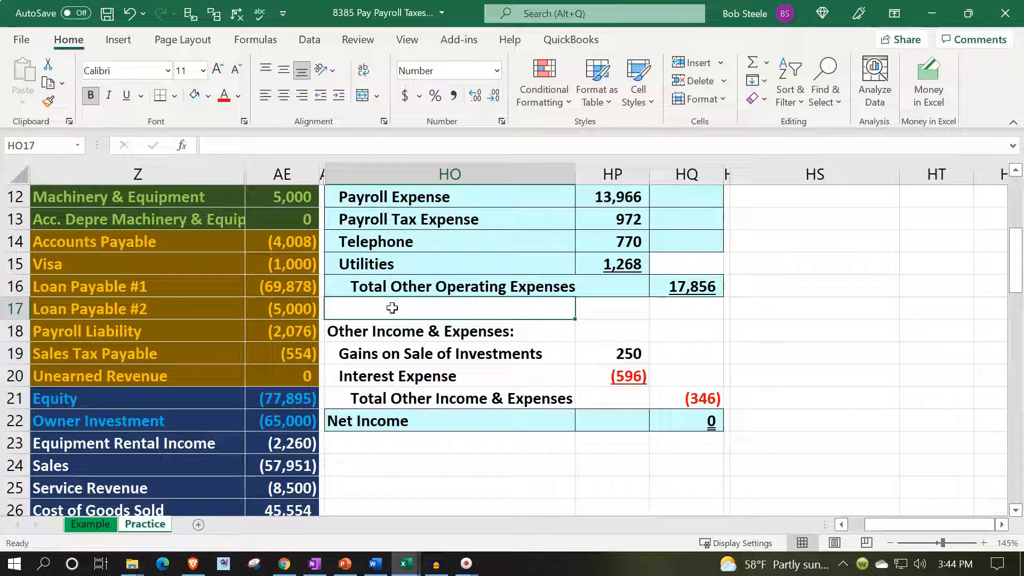
type("Net Operating Income")
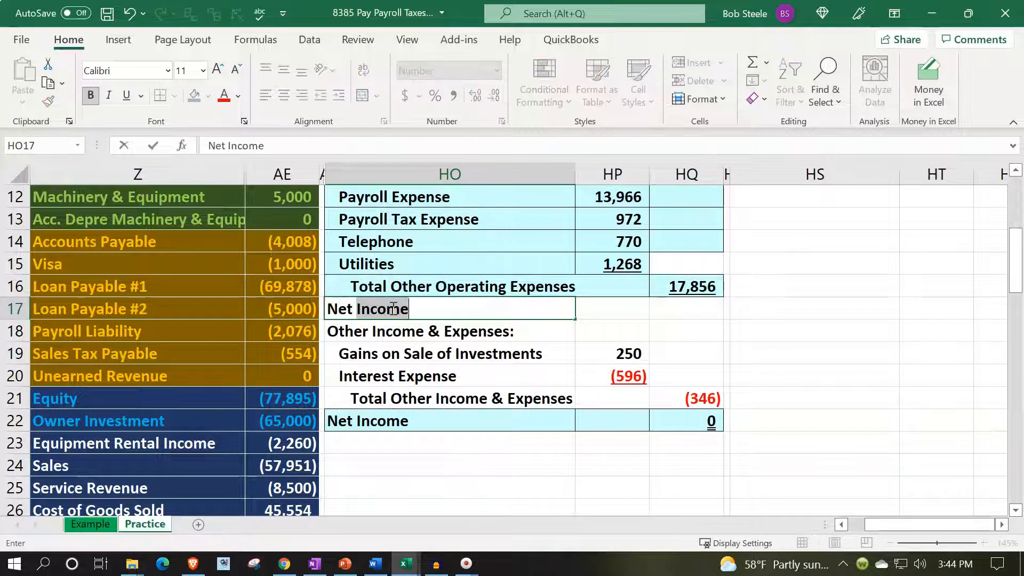
key("BackSpace")
type("Operating Income")
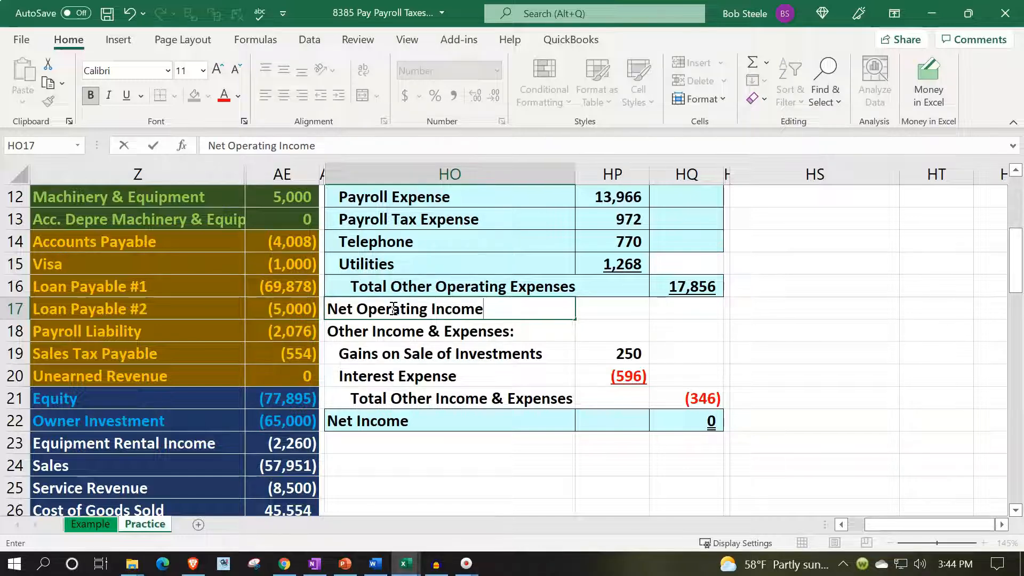
key("Tab")
key("Tab")
- Calculate Net Operating Income in HQ17 as Gross Profit minus Total Other Operating Expenses with the formula =HQ8-HQ16
type("=")
key("Up")
key("Up")
key("Up")
key("Up")
key("Up")
key("Up")
key("Up")
key("Up")
key("Up")
key("Up")
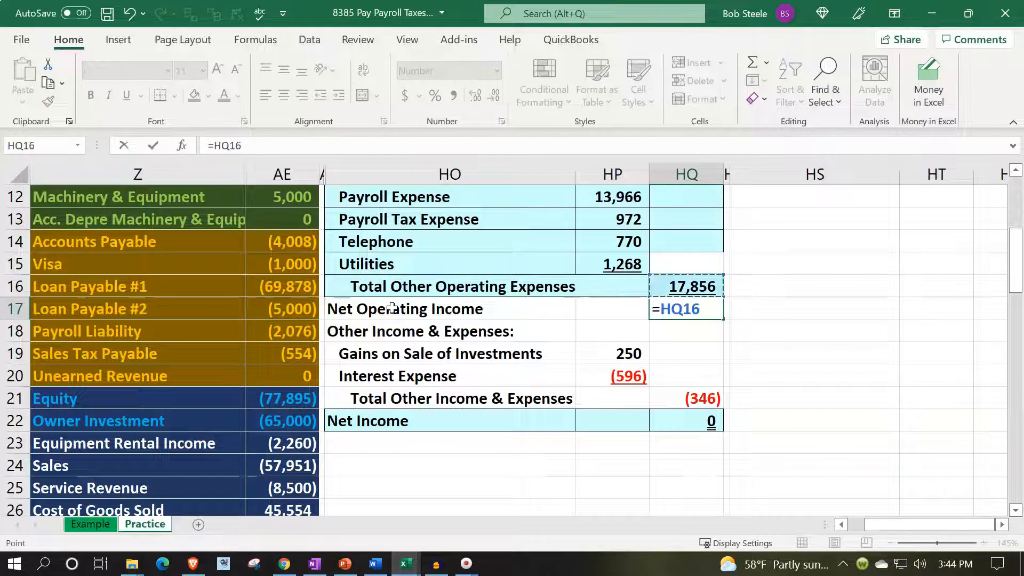
key("Down")
type("-")
key("Up")
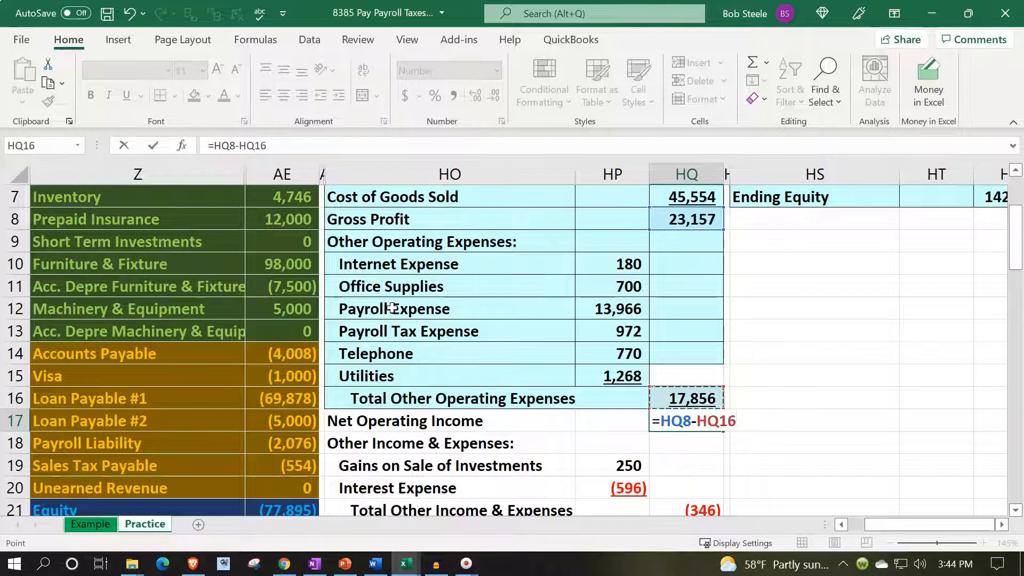
key("Return")
key("Up")
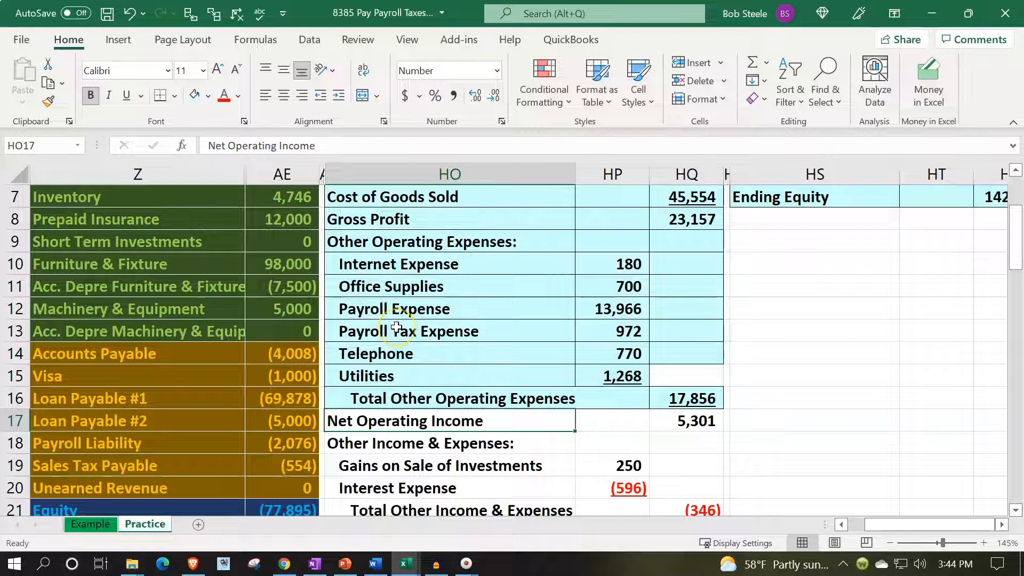
- Calculate Net Income in HQ22 as Net Operating Income plus Total Other Income & Expenses with the formula =HQ17+HQ21
scroll(396, 327, "down", 1)
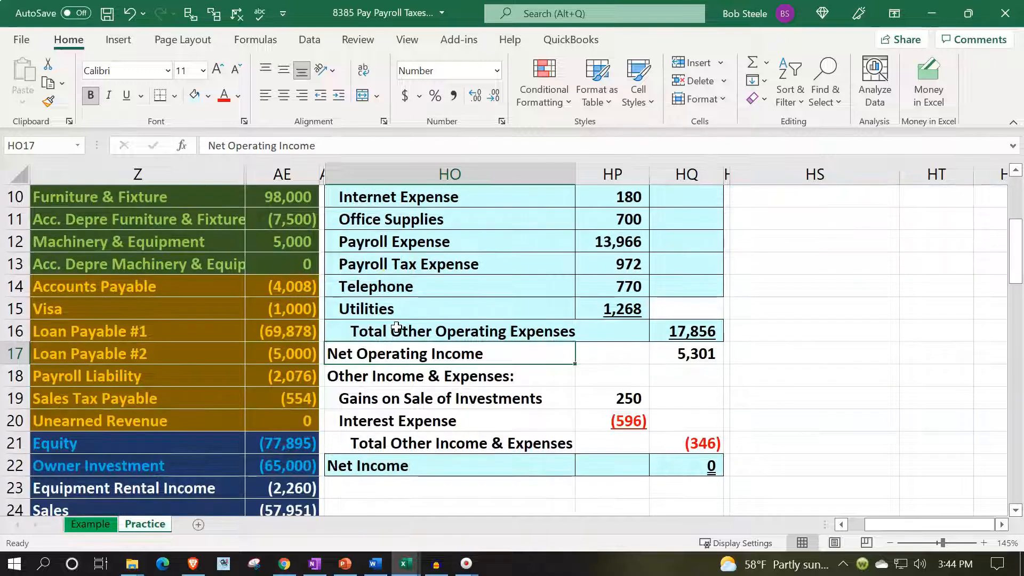
left_click(691, 469)
type("=")
key("Up")
key("Up")
key("Up")
key("Up")
key("Up")
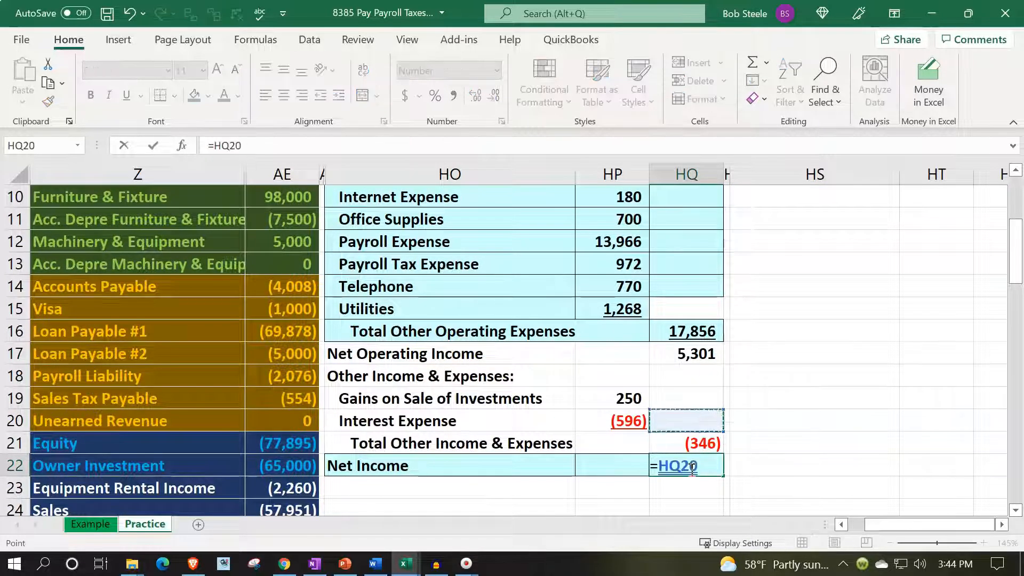
type("+")
key("Up")
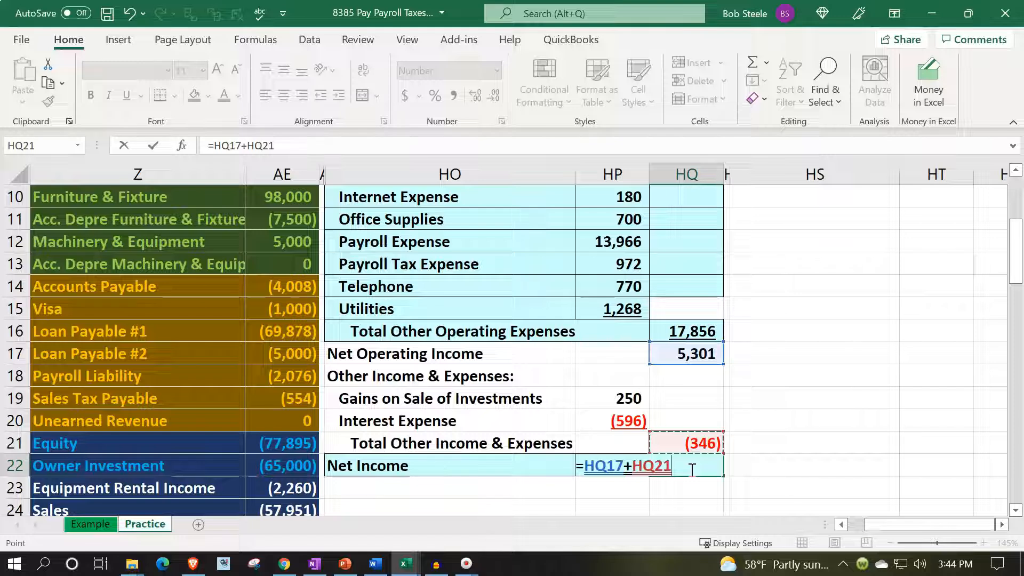
key("Return")
left_click(691, 468)
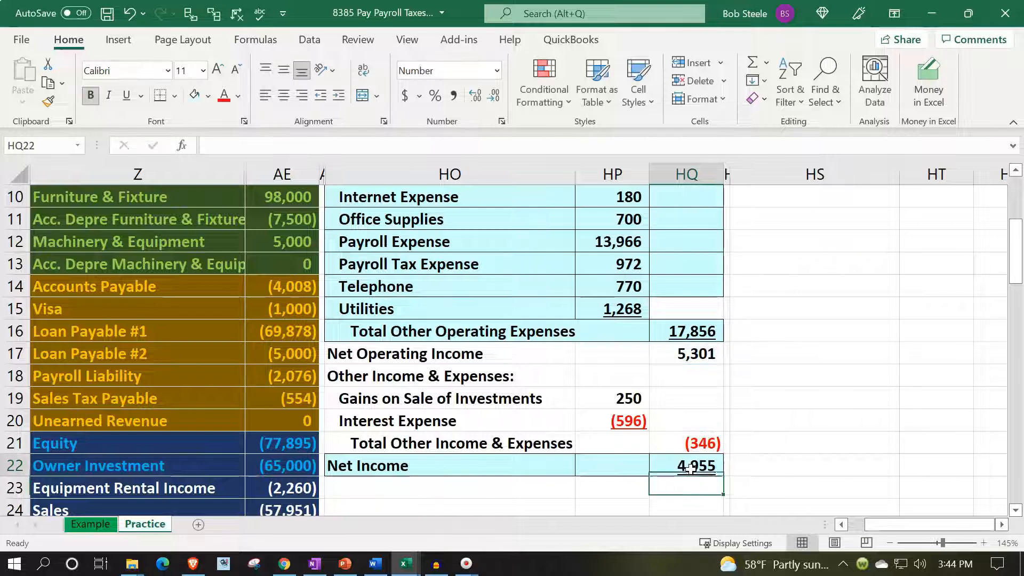
- Check the income statement's Net Income against the trial balance net income in AE36
left_click(514, 480)
scroll(515, 481, "down", 5)
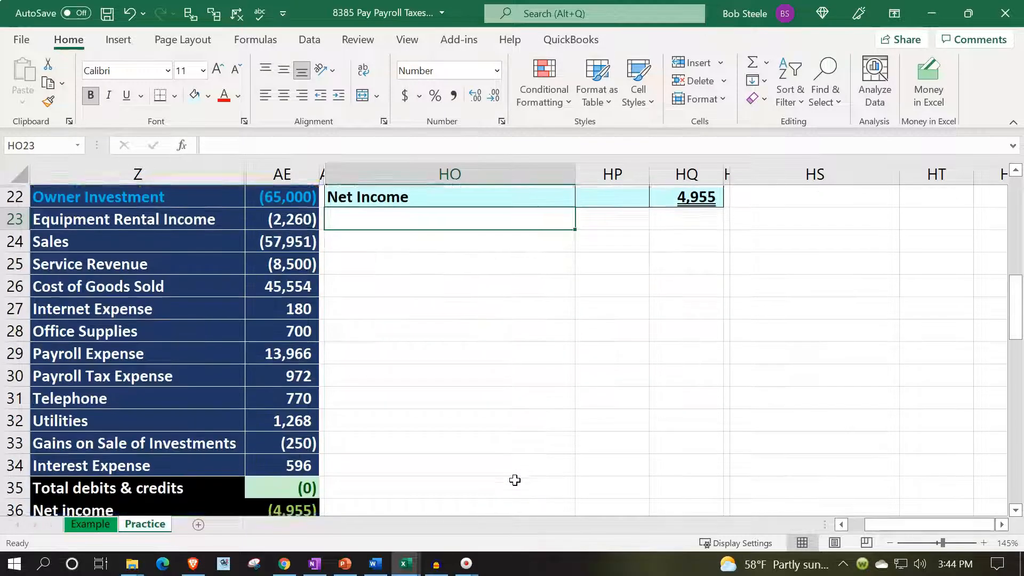
left_click(299, 446)
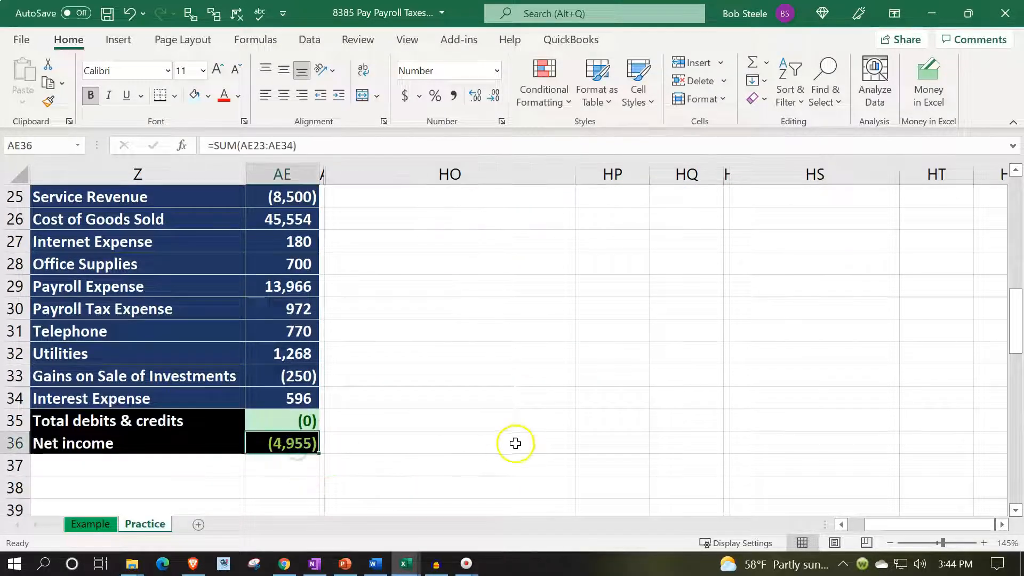
scroll(516, 442, "up", 3)
scroll(516, 443, "up", 2)
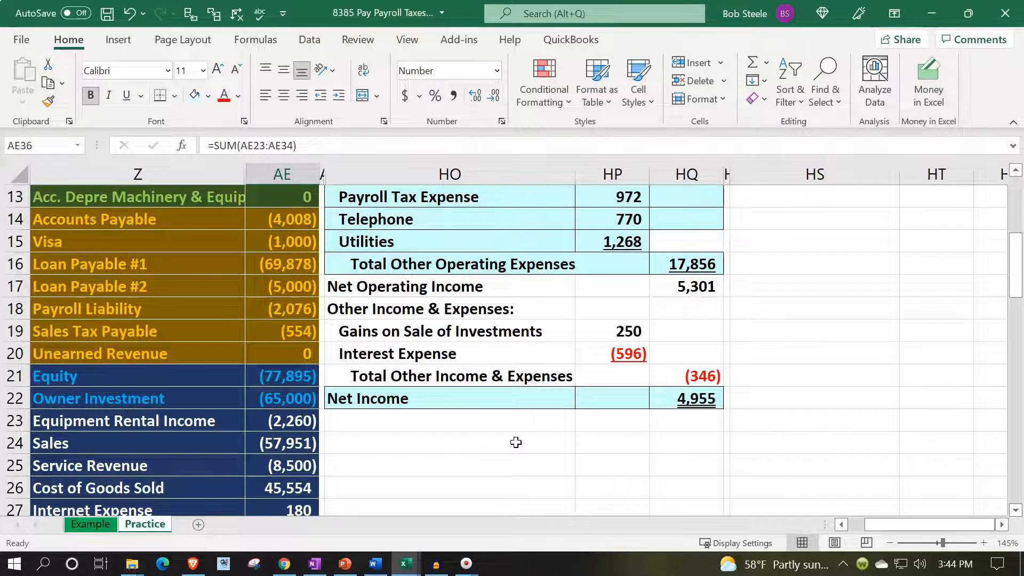
- Review the income statement's revenue lines, Total Revenue, Cost of Goods Sold and Gross Profit in rows 3 to 8
scroll(516, 442, "up", 4)
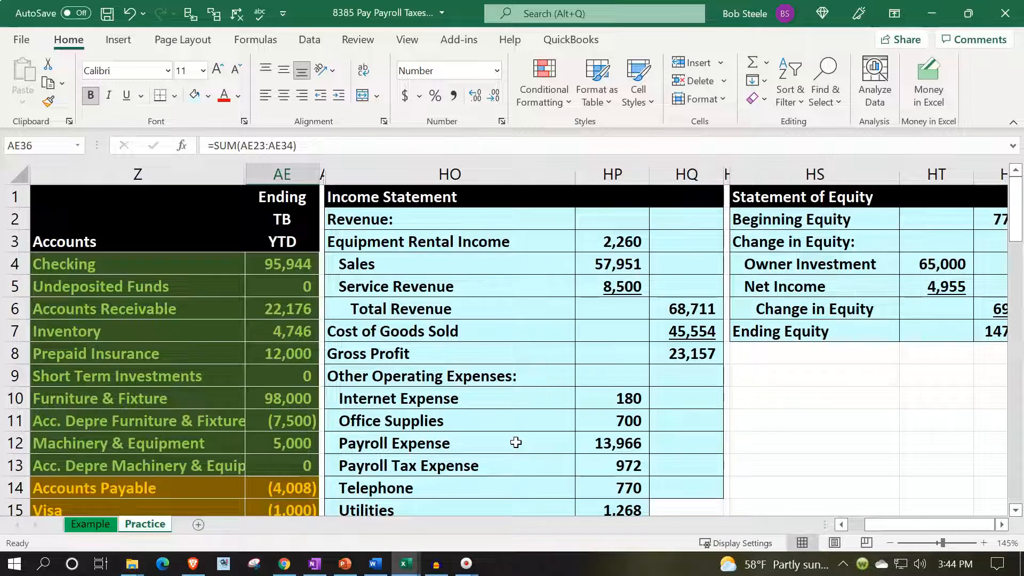
left_click_drag(411, 264, 624, 276)
left_click_drag(545, 234, 600, 278)
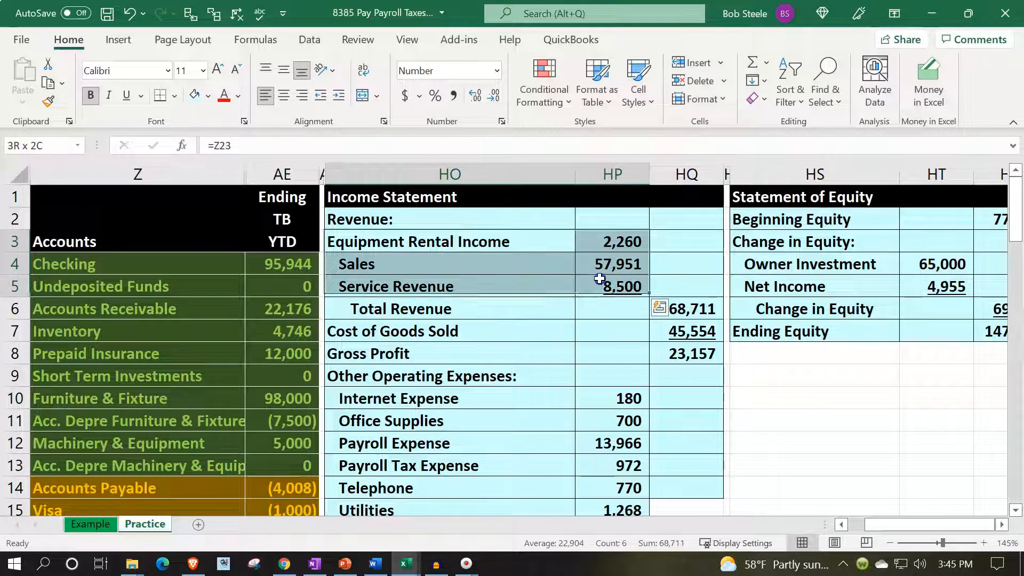
left_click(701, 308)
left_click_drag(566, 328, 674, 324)
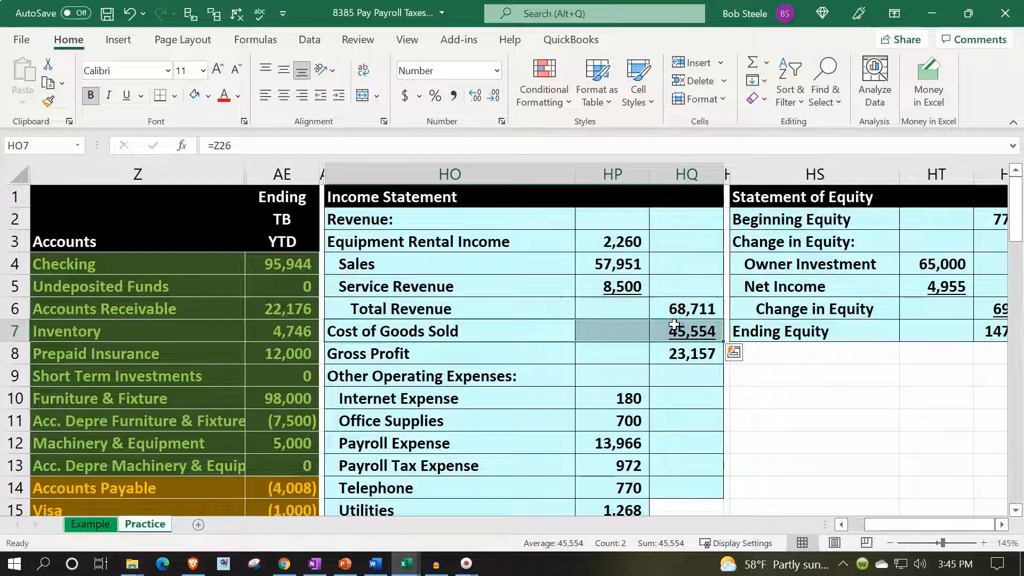
left_click_drag(481, 353, 673, 355)
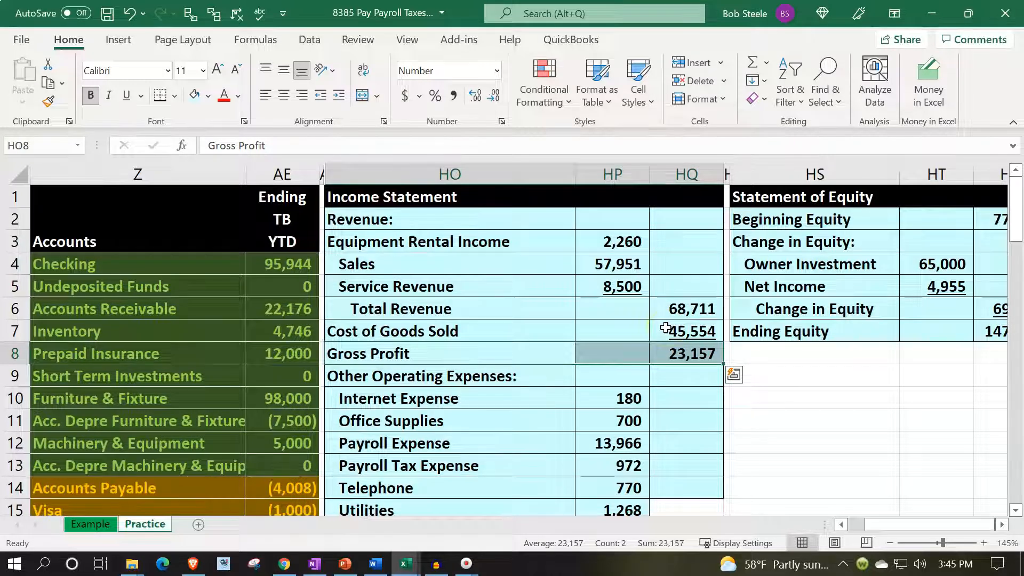
- Review the income statement's operating expenses, Net Operating Income and other income and expense lines in rows 10 to 21
scroll(666, 328, "down", 1)
left_click_drag(512, 328, 589, 437)
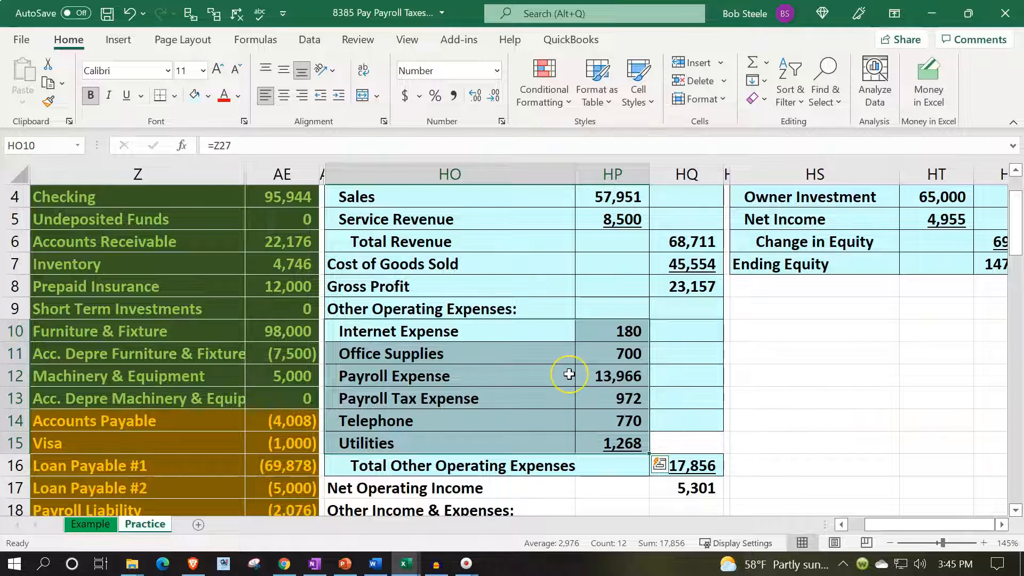
scroll(570, 374, "down", 1)
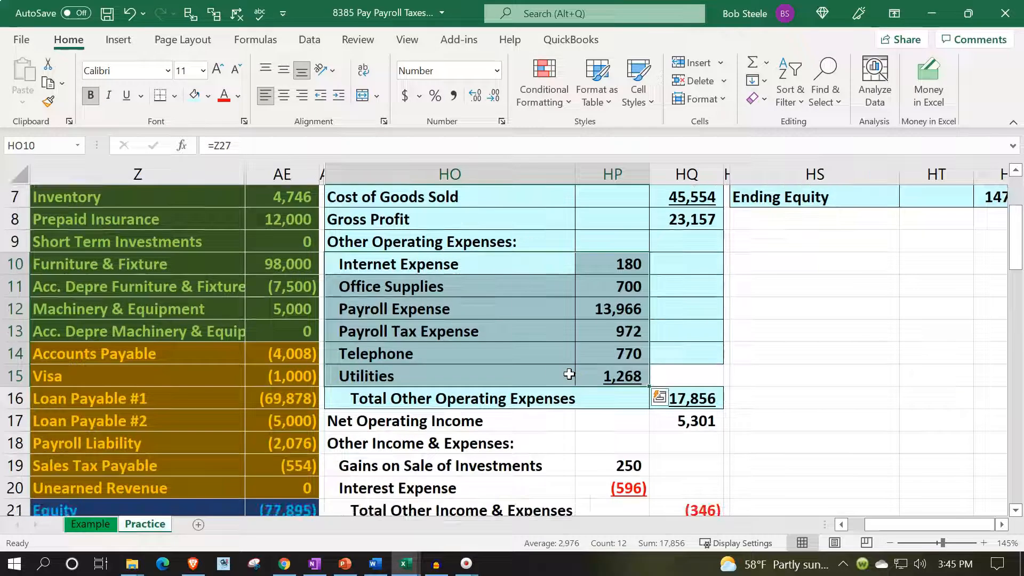
left_click(720, 406)
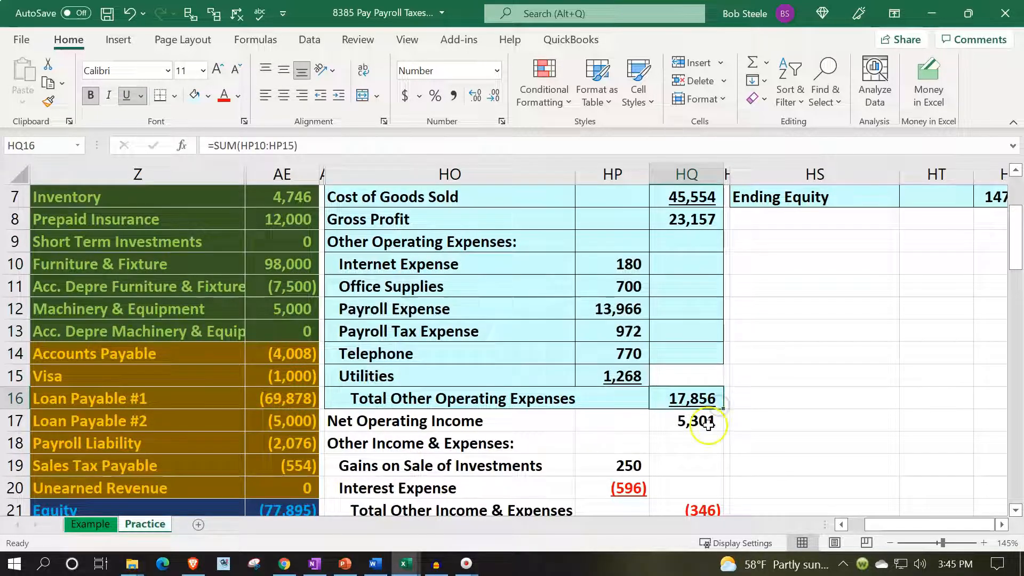
left_click(709, 426)
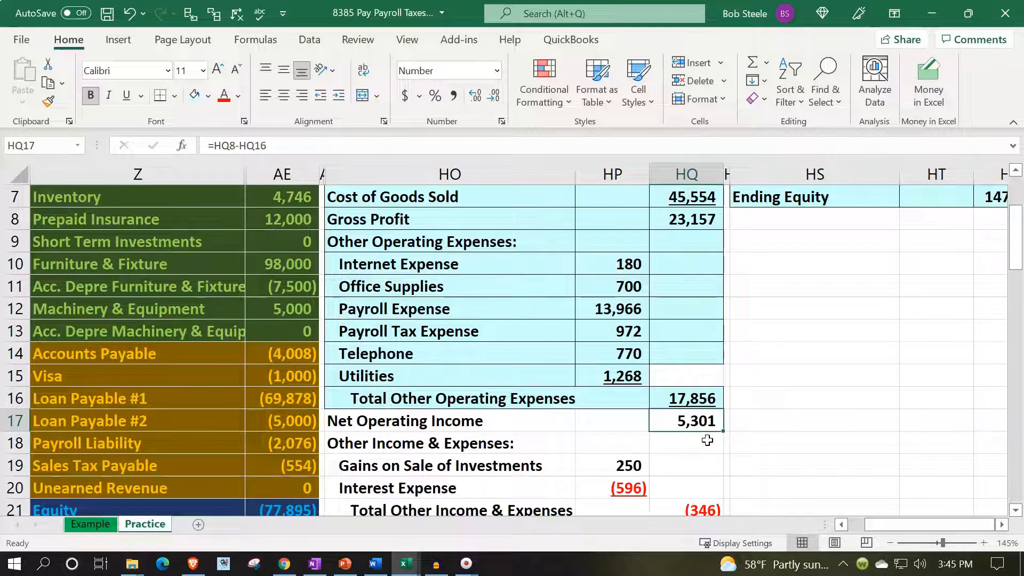
scroll(706, 441, "down", 1)
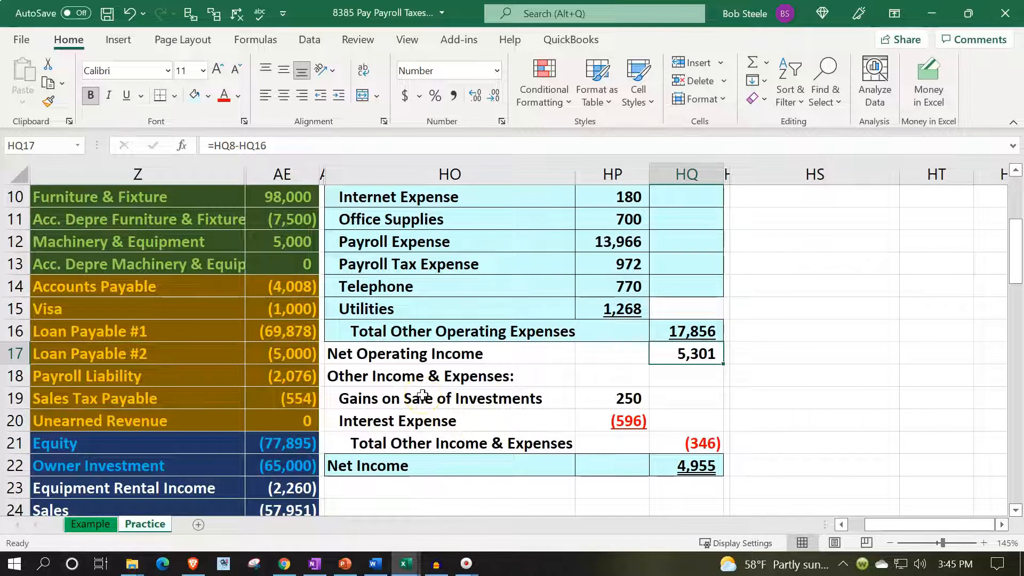
left_click_drag(423, 397, 602, 419)
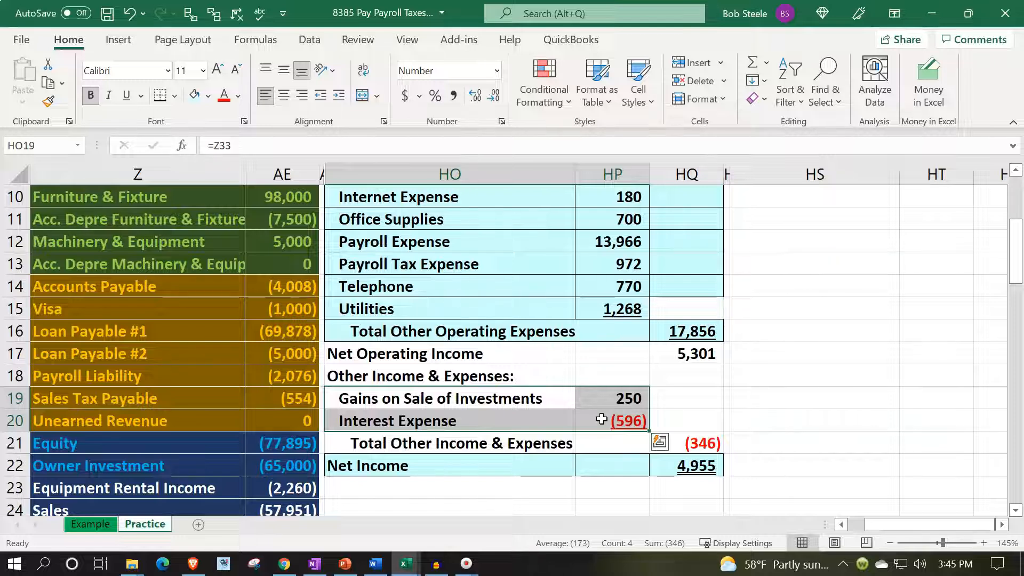
left_click(699, 452)
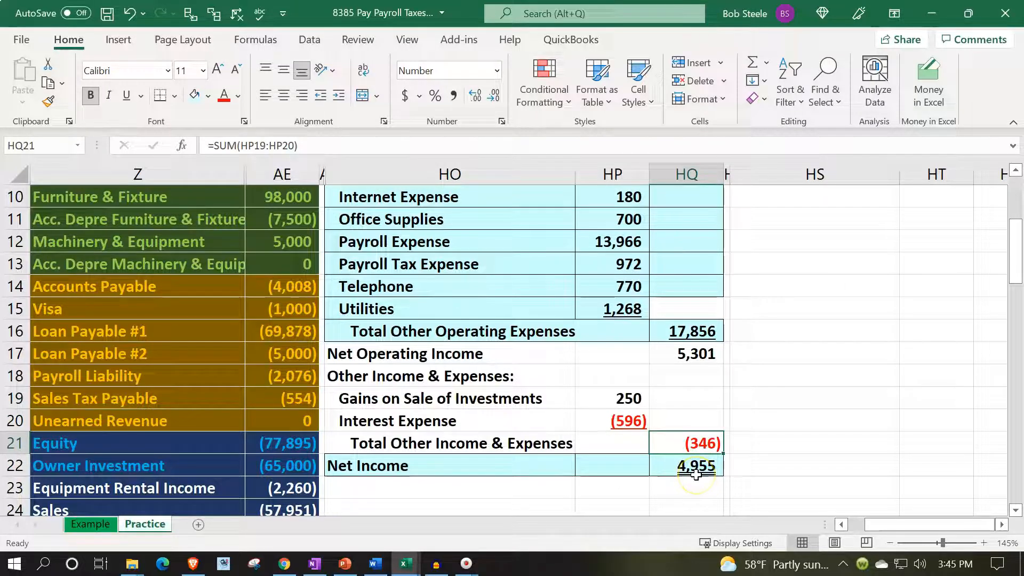
- Format HO17:HQ21 on the income statement with light blue fill and all borders, and give HQ15 the same formatting
left_click_drag(376, 351, 673, 441)
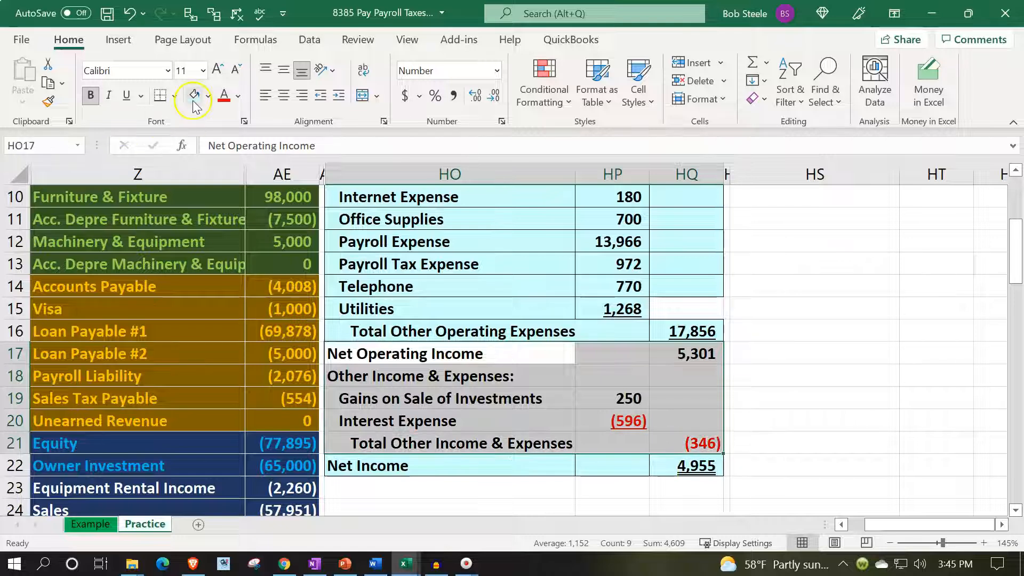
left_click(175, 96)
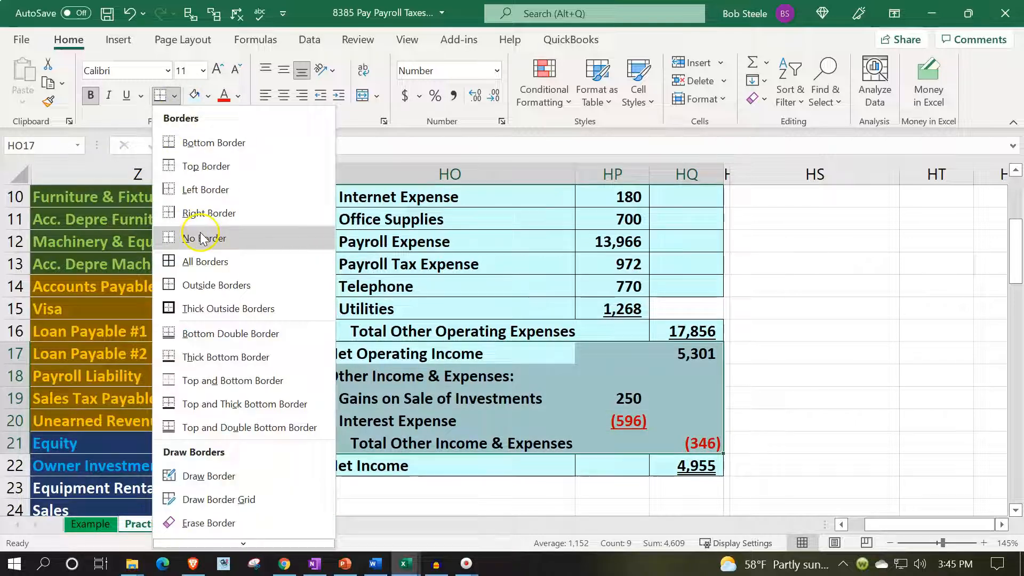
left_click(195, 263)
left_click(679, 305)
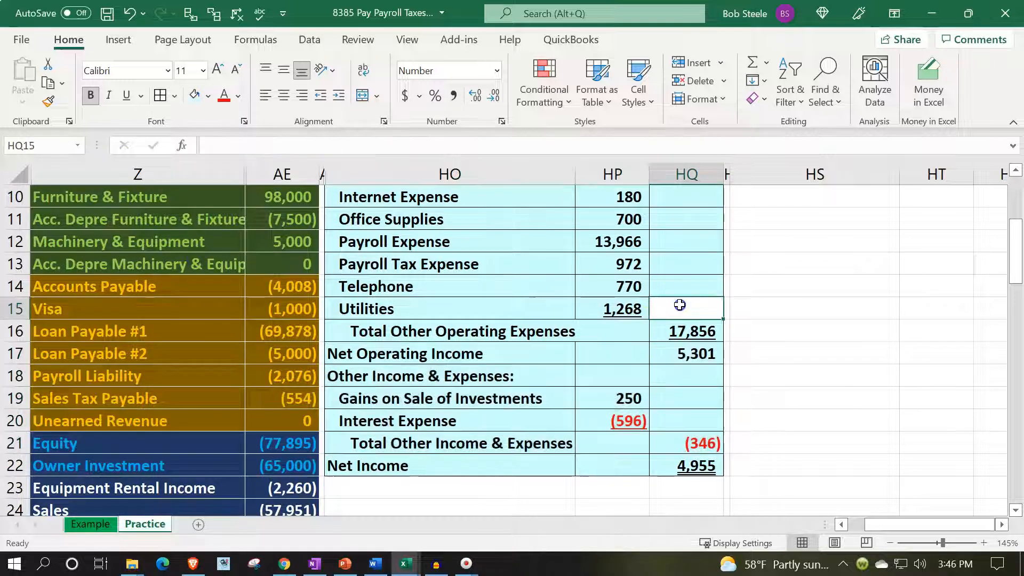
left_click(457, 314)
- Link Beginning Equity in HU2 of the Statement of Equity to the trial balance Equity account with the formula =AE21
scroll(470, 336, "up", 3)
left_click(692, 236)
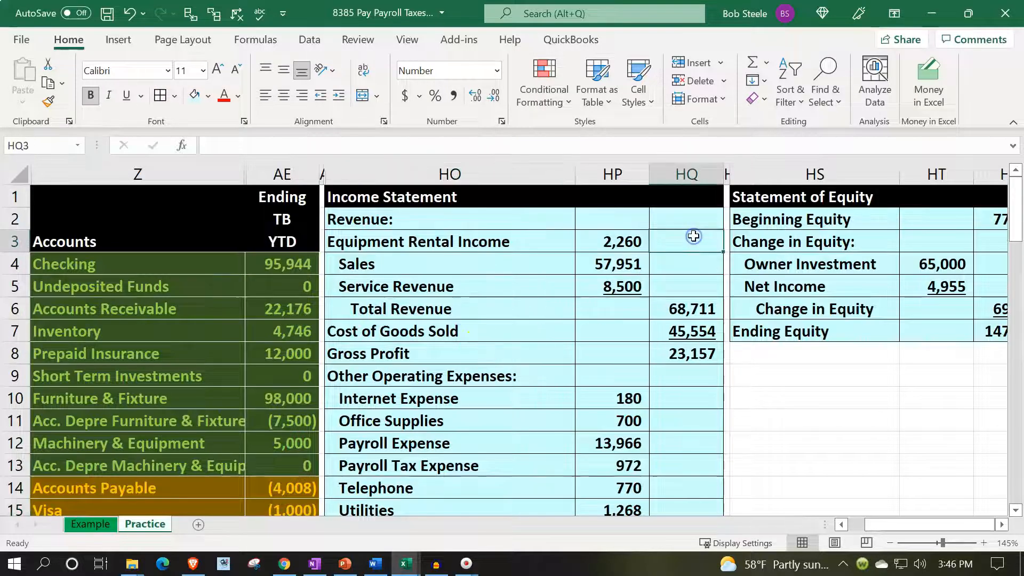
key("Right")
key("Right")
key("Right")
key("Right")
key("Up")
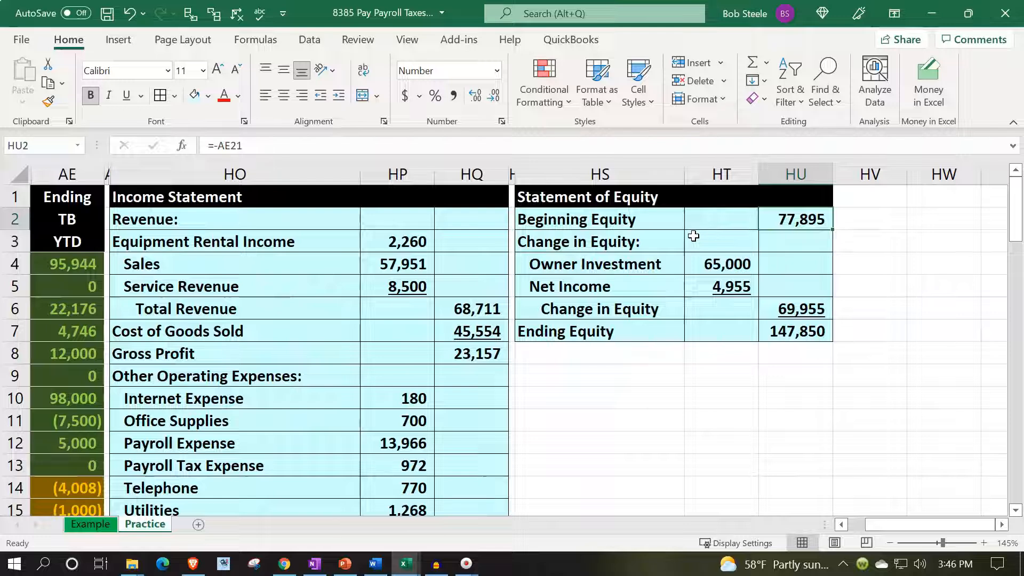
type("=")
key("Down")
key("Down")
key("Down")
key("Down")
key("Down")
key("Down")
key("Down")
key("Down")
key("Down")
key("Down")
key("Down")
key("Down")
key("Down")
key("Down")
key("Down")
key("Down")
key("Down")
key("Down")
key("Down")
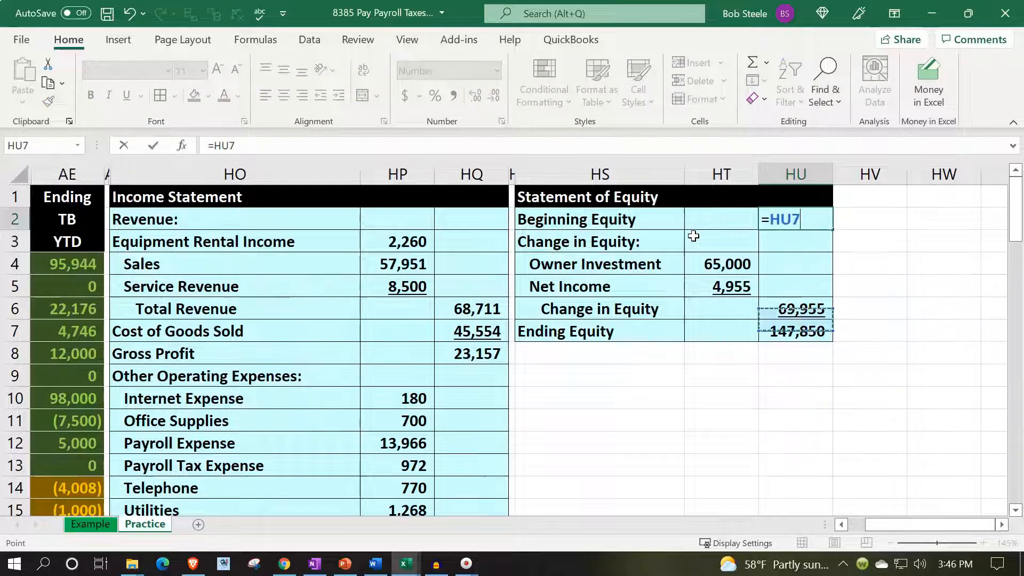
key("Down")
key("Left")
key("Left")
key("Left")
key("Left")
key("Left")
key("Left")
key("Left")
key("Left")
key("Left")
key("Right")
key("Right")
key("Up")
key("Left")
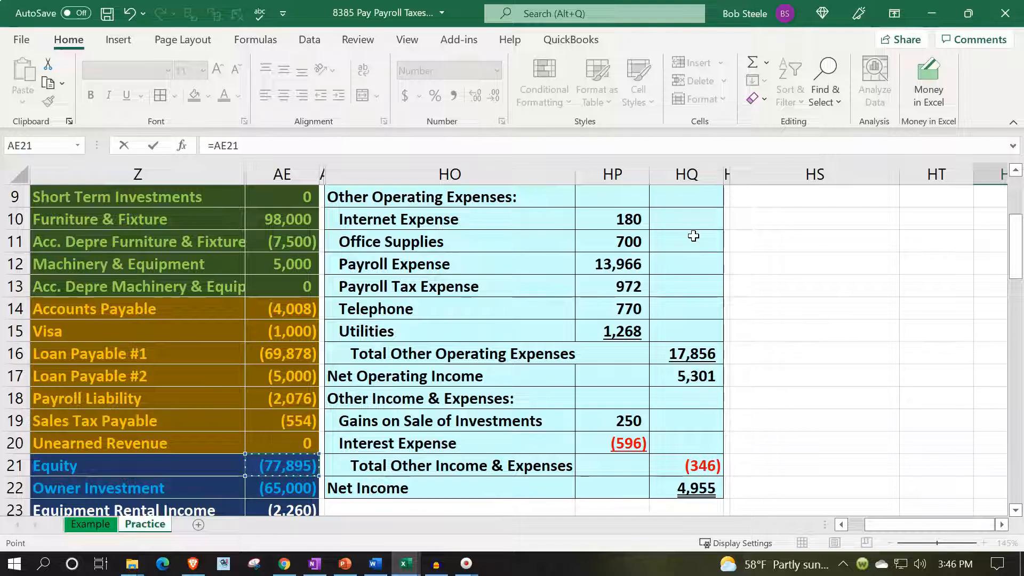
key("Return")
key("Up")
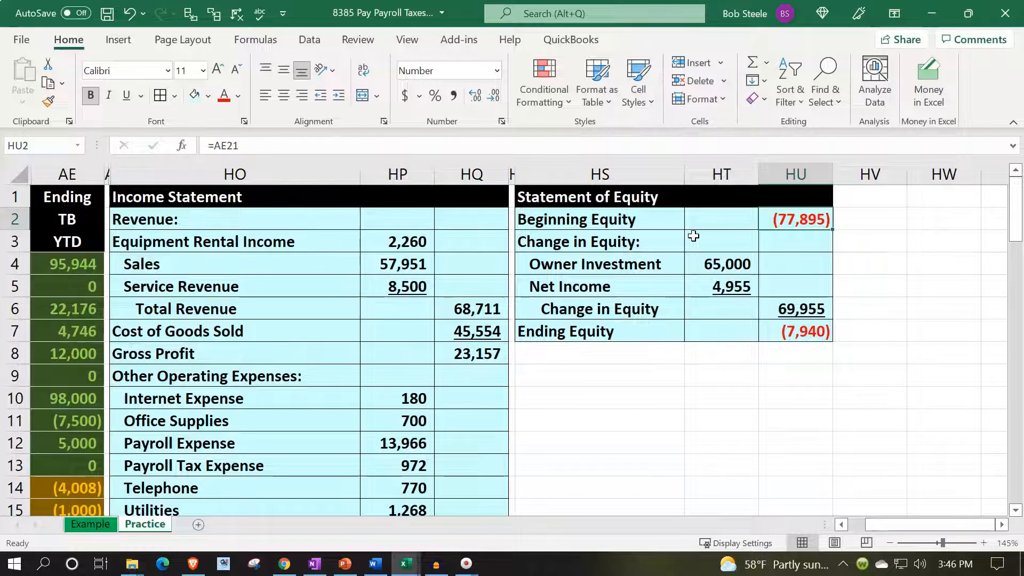
- Flip the sign of the Beginning Equity formula in HU2 to =-AE21
double_click(766, 213)
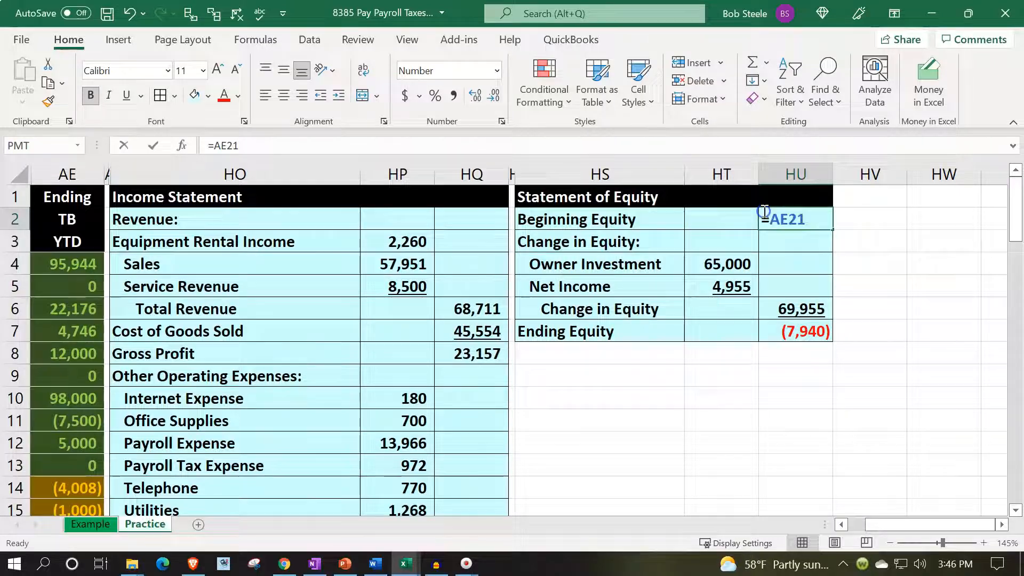
type("-")
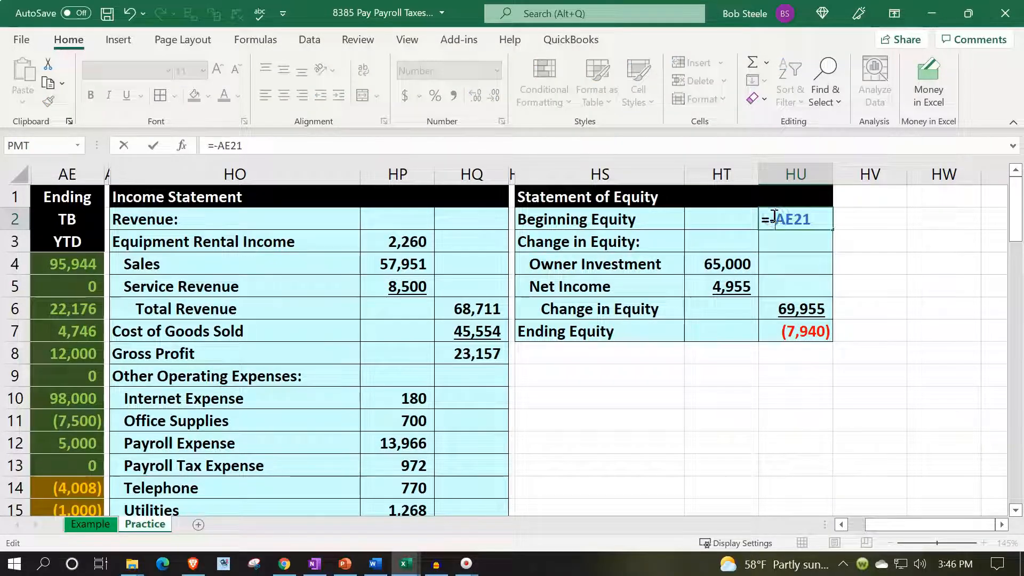
key("Return")
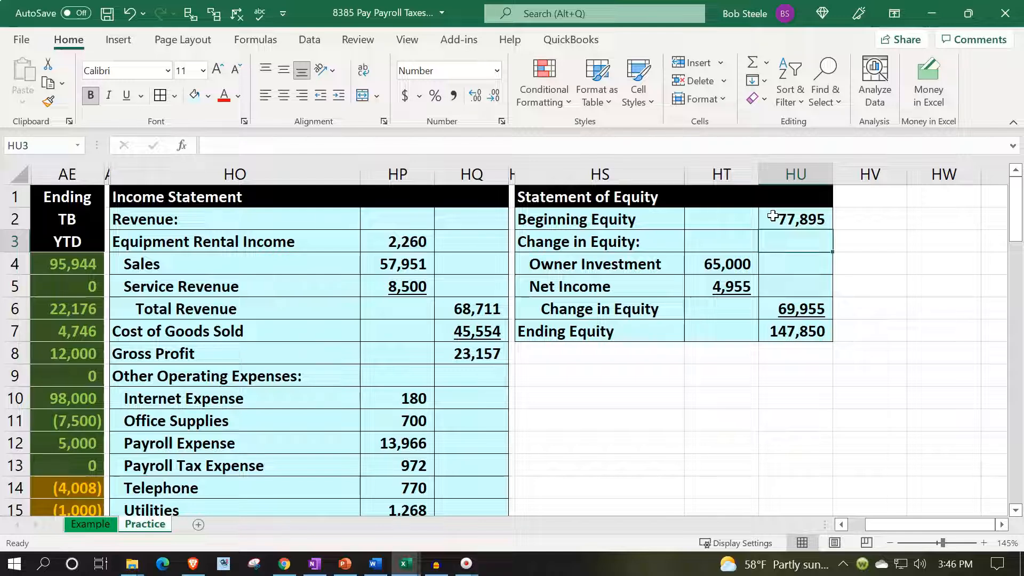
- Check the Statement of Equity's Owner Investment against the Owner Investment account in row 22 of the trial balance
key("Down")
key("Down")
key("Down")
key("Down")
key("Down")
key("Down")
key("Down")
key("Left")
key("Left")
key("Left")
key("Left")
key("Left")
key("Left")
key("Left")
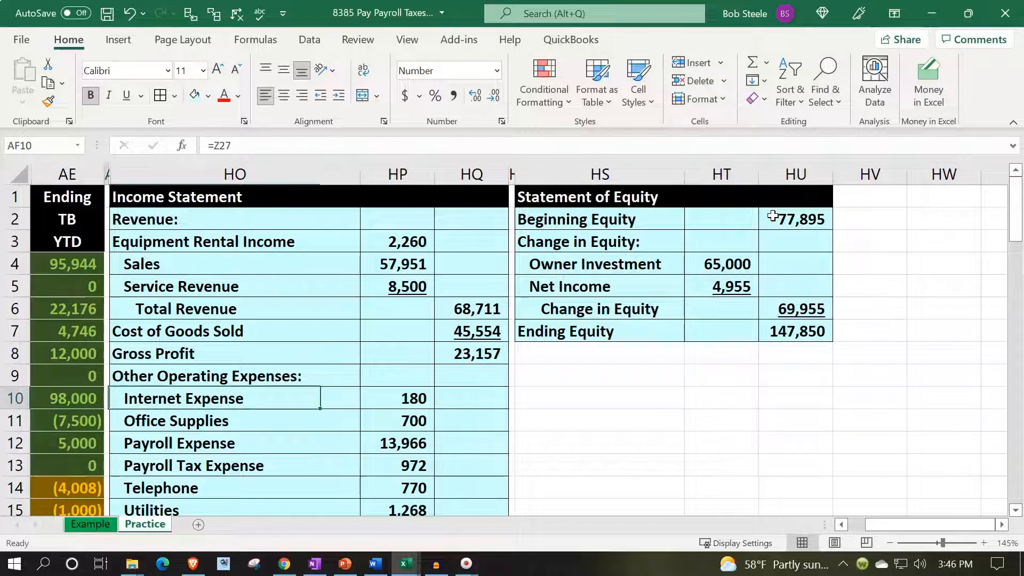
key("Left")
scroll(302, 261, "down", 1)
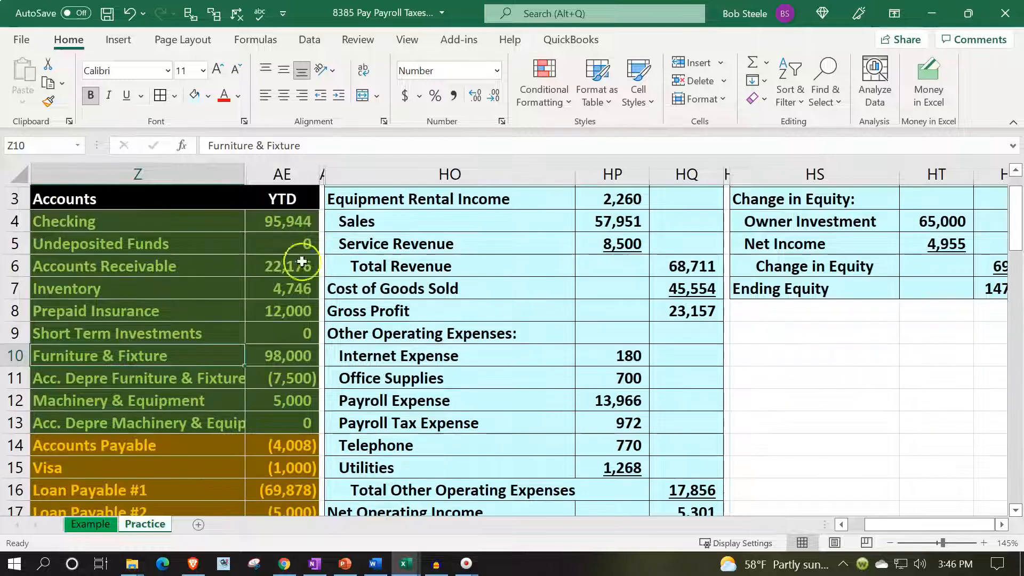
scroll(217, 432, "down", 4)
left_click_drag(167, 400, 278, 395)
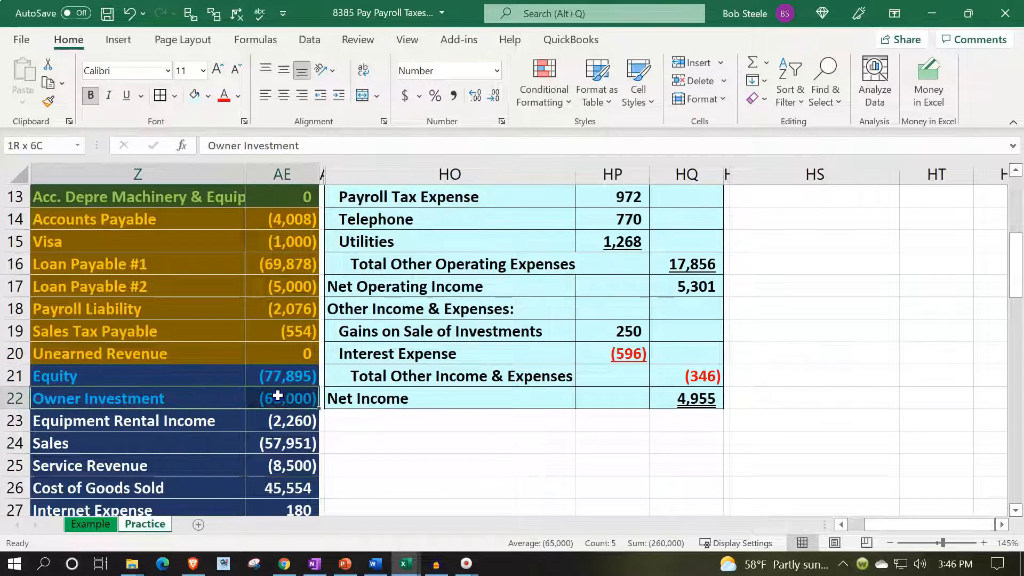
scroll(629, 475, "up", 4)
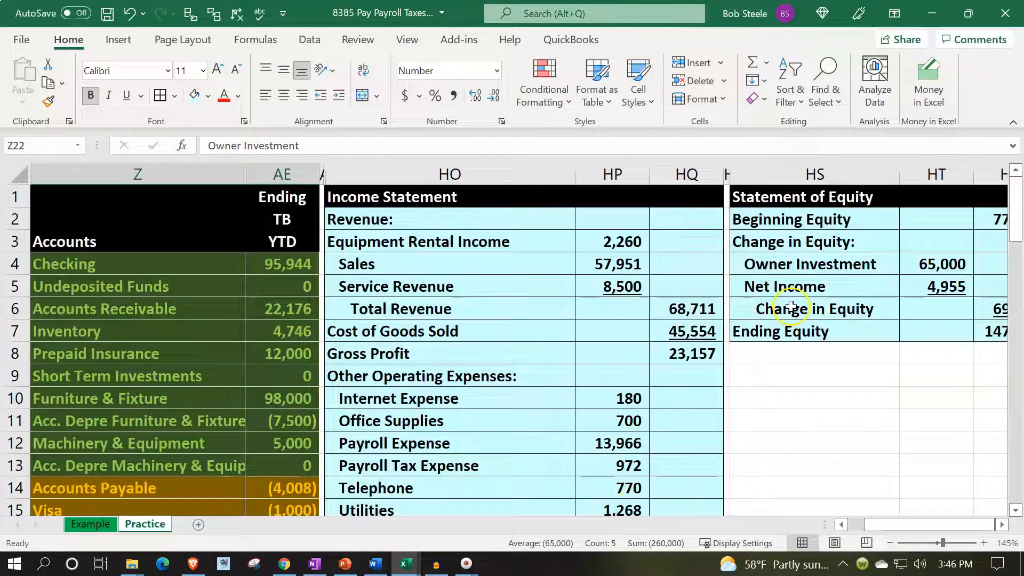
- Check the Statement of Equity's Net Income link in HT5 against Net Income in HQ22 of the income statement
left_click(826, 256)
key("Right")
key("Down")
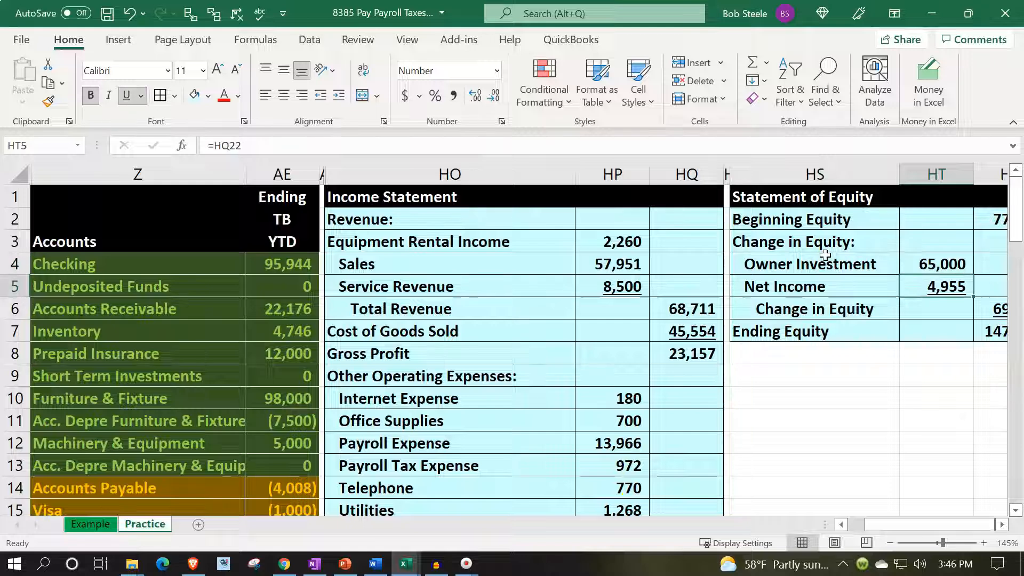
scroll(826, 256, "down", 3)
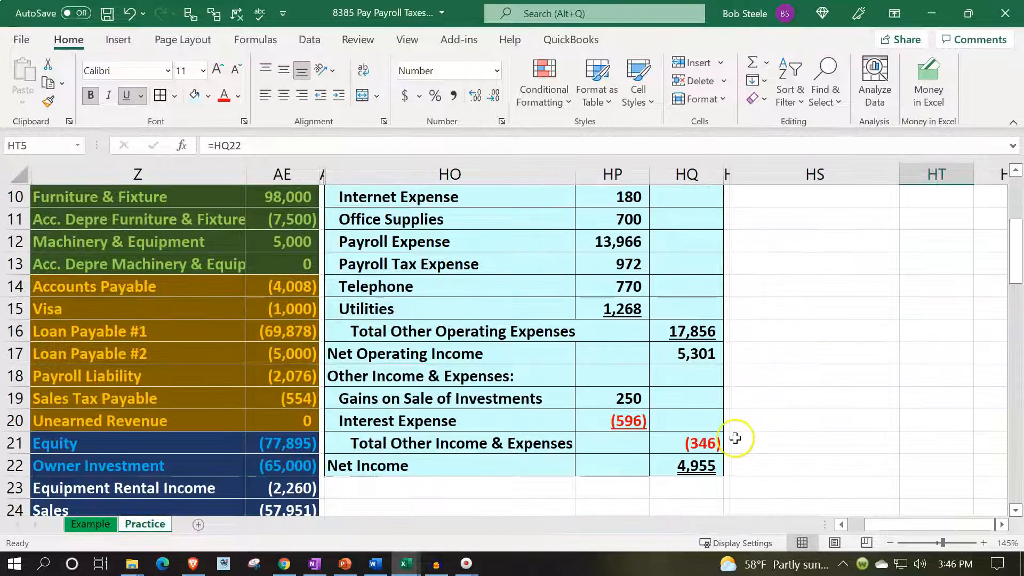
scroll(745, 422, "up", 3)
- Check Ending Equity in HU7 against the sum of the trial balance equity and income accounts in AE21:AE34
key("Right")
key("Down")
key("Down")
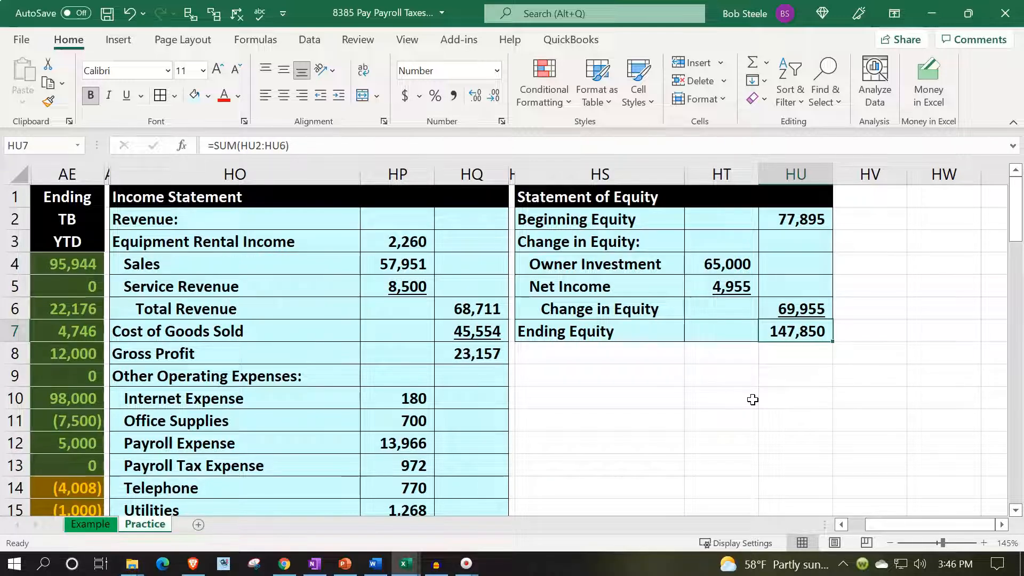
key("Left")
key("Left")
key("Left")
key("Left")
key("Left")
key("Left")
key("Left")
key("Left")
key("Left")
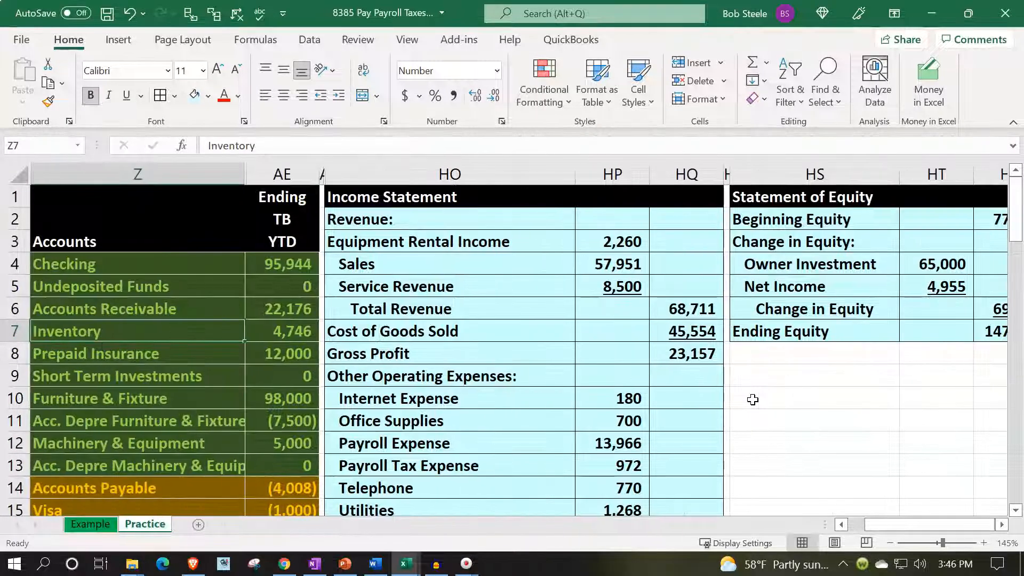
scroll(366, 418, "down", 5)
left_click_drag(277, 303, 283, 421)
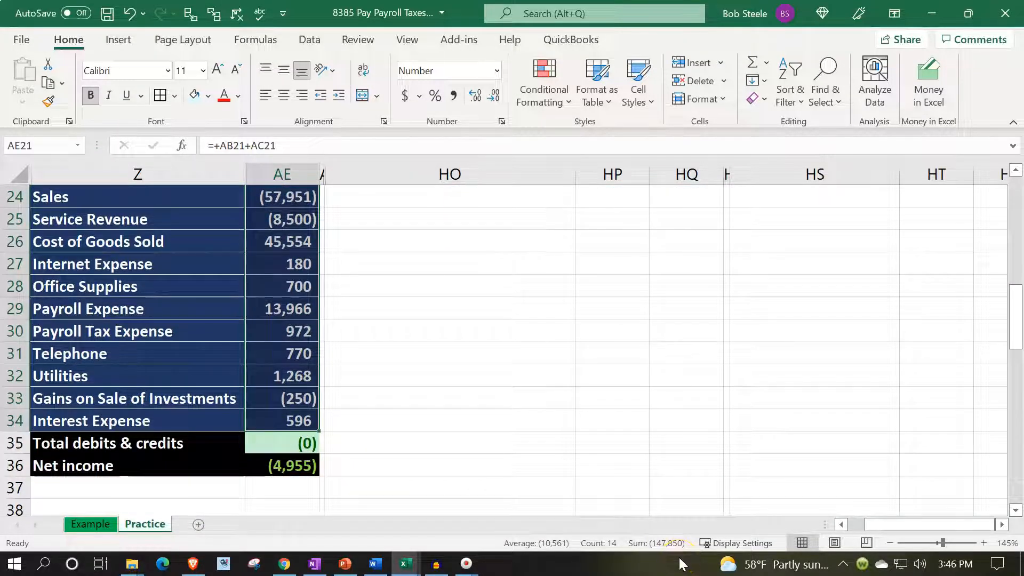
- Unhide the general ledger columns between AE and HO
scroll(635, 427, "up", 8)
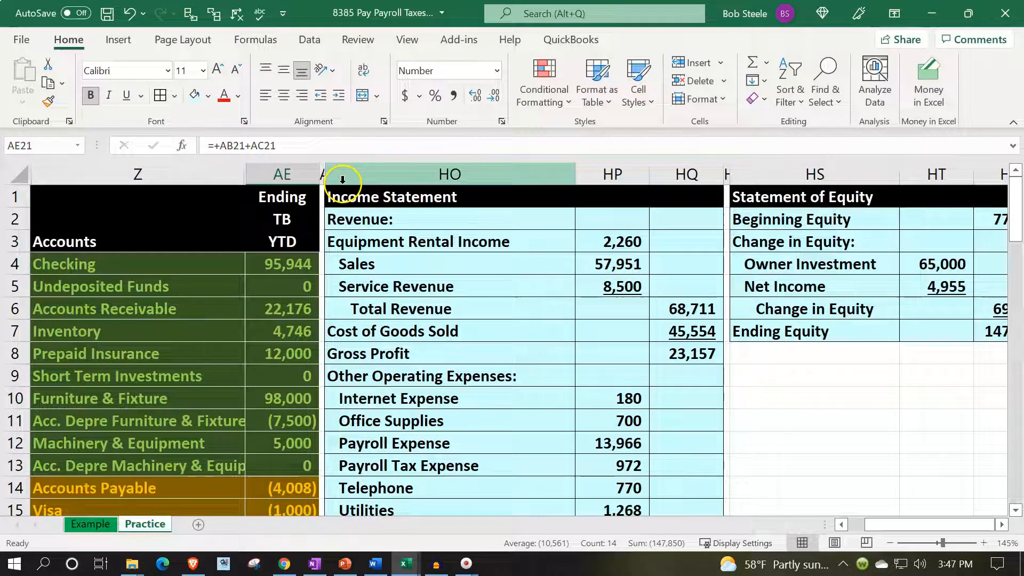
left_click(291, 173)
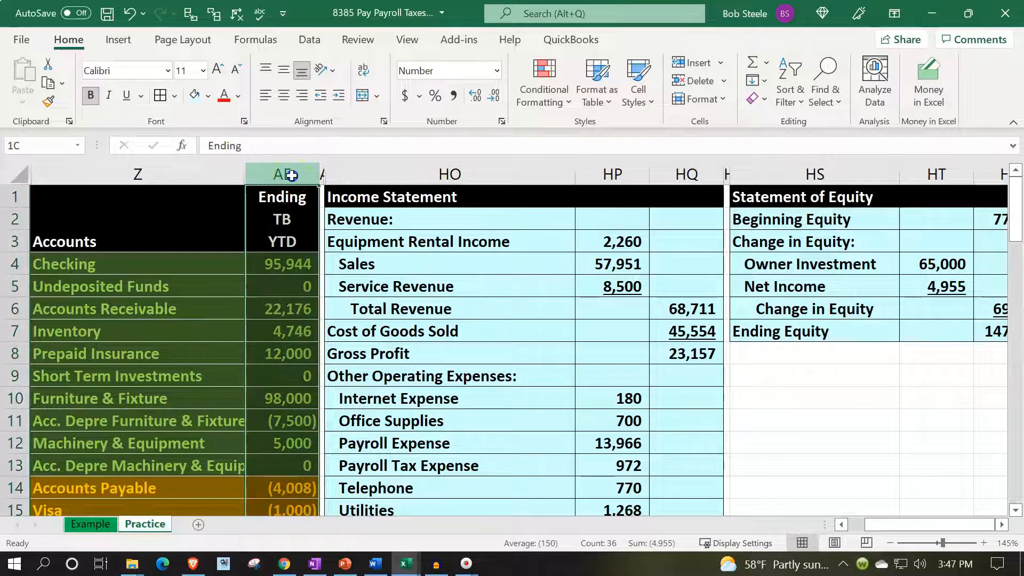
left_click_drag(291, 175, 354, 176)
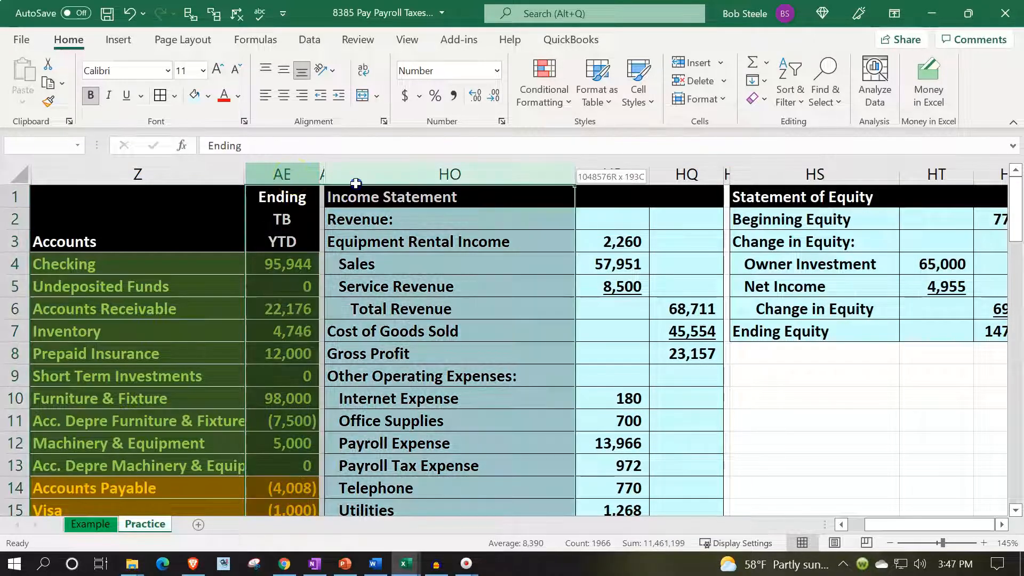
right_click(406, 271)
left_click(452, 537)
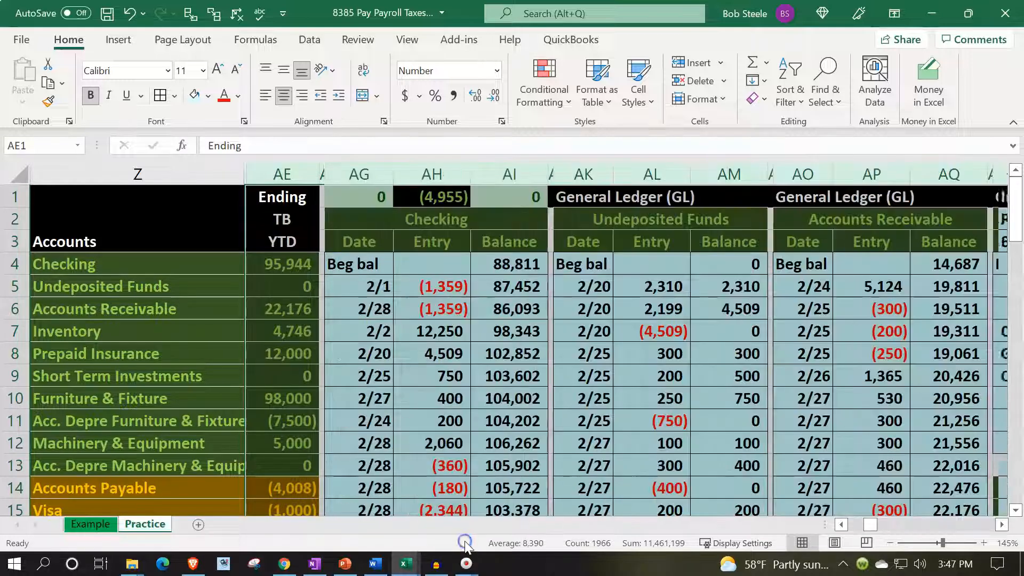
- Look through the general ledger, inventory subsidiary ledger, time sheet and loan sections across to the balance sheet for leftover empty columns
left_click(511, 260)
key("Right")
key("Right")
key("Right")
key("Right")
key("Right")
key("Right")
key("Right")
key("Right")
key("Right")
key("Right")
key("Right")
key("Right")
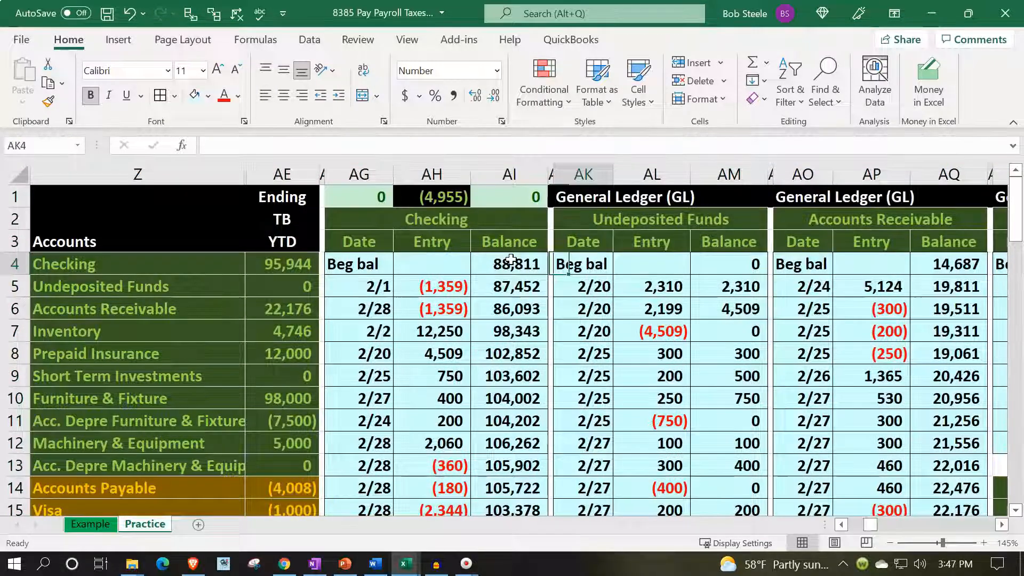
key("Right")
key("Right")
key("Right")
key("Right")
key("Right")
key("Right")
key("Right")
key("Right")
key("Right")
key("Right")
key("Right")
key("Right")
key("Right")
key("Right")
key("Right")
key("Right")
key("Right")
key("Right")
key("Right")
key("Right")
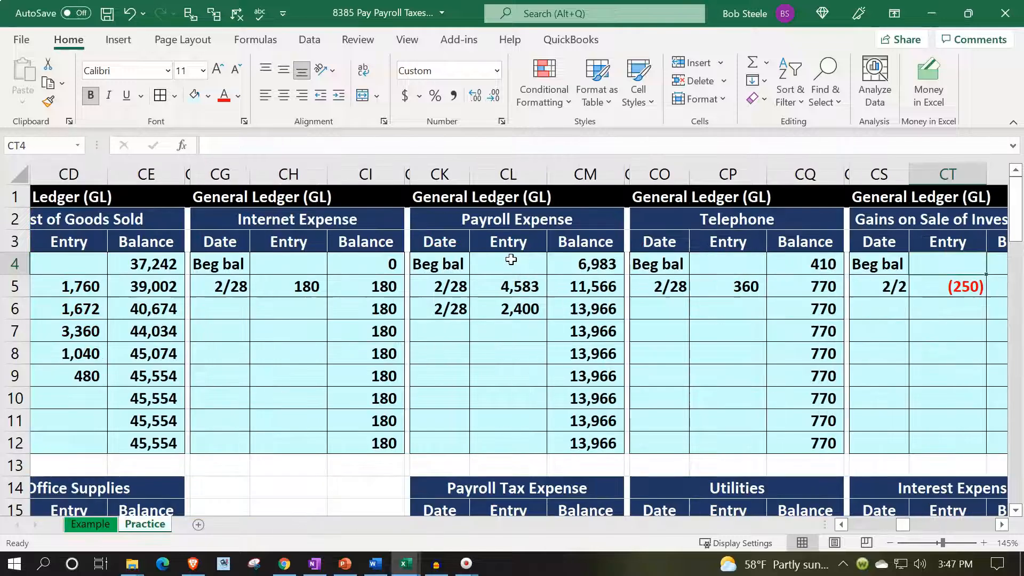
key("Right")
key("Right")
key("Right")
key("Right")
key("Right")
key("Right")
key("Right")
key("Right")
key("Right")
key("Right")
key("Right")
key("Right")
key("Right")
key("Right")
key("Right")
key("Right")
key("Right")
key("Right")
key("Right")
key("Right")
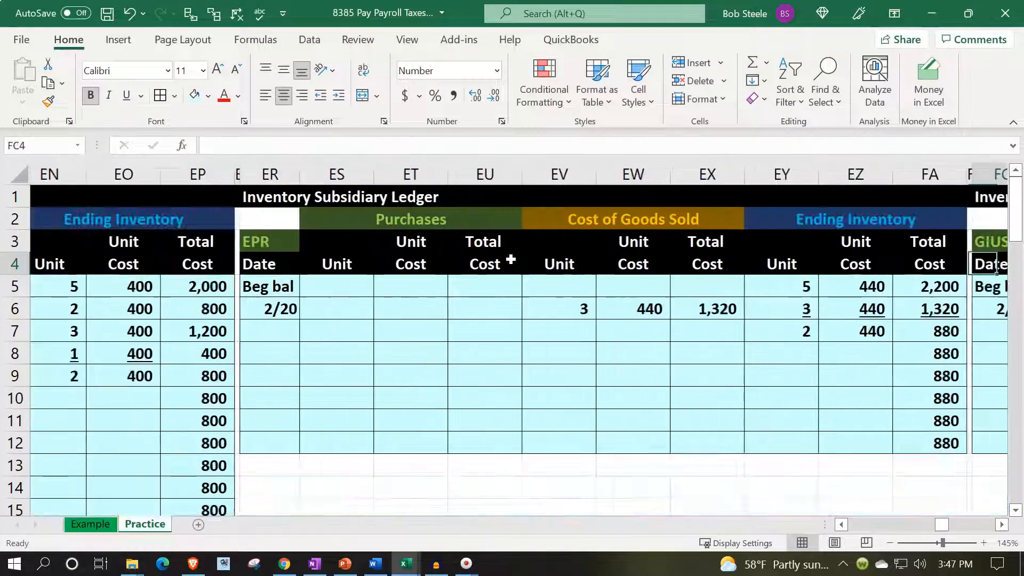
key("Right")
key("Right")
key("Right")
key("Right")
key("Right")
key("Right")
key("Right")
key("Right")
key("Right")
key("Right")
key("Right")
key("Right")
key("Right")
key("Right")
key("Right")
key("Right")
key("Right")
key("Right")
key("Right")
key("Right")
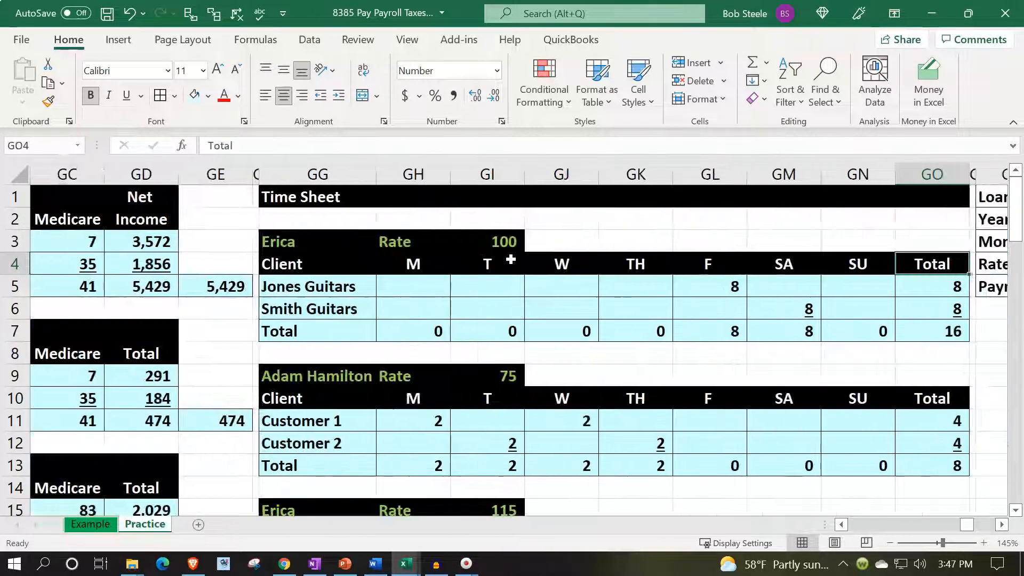
key("Right")
key("Right")
key("Right")
key("Right")
key("Right")
key("Right")
key("Right")
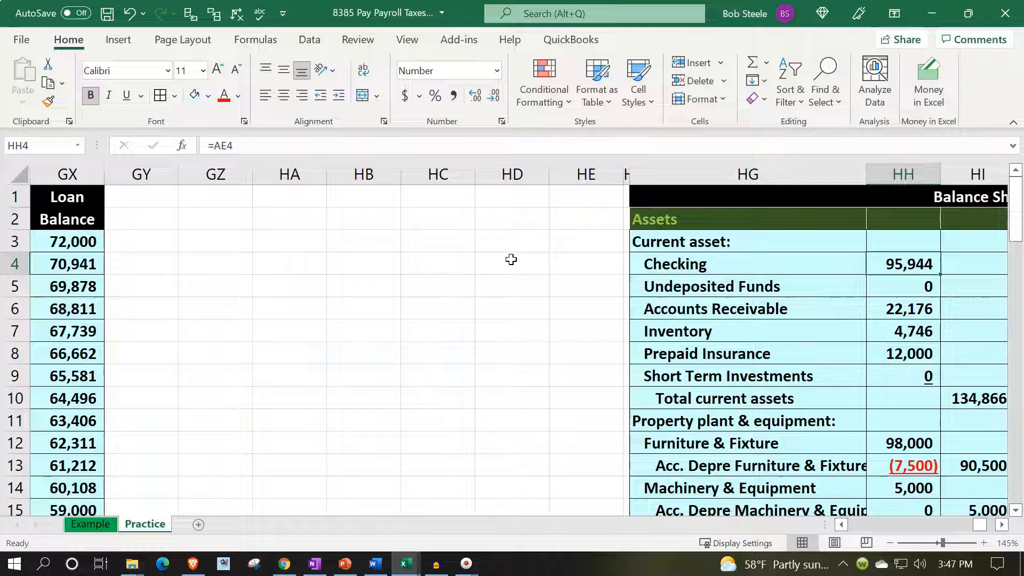
scroll(206, 345, "down", 4)
scroll(208, 346, "up", 4)
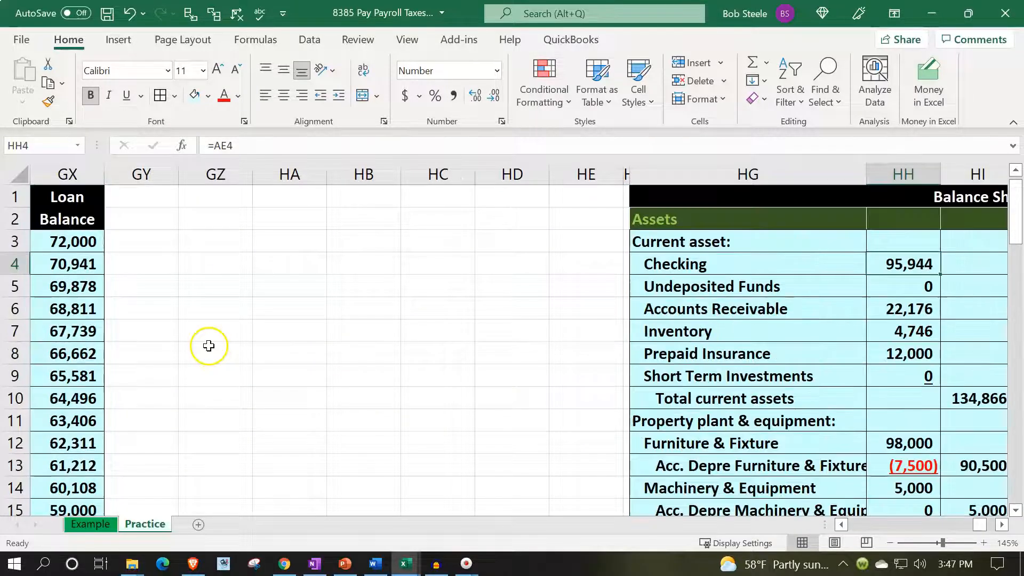
- Delete the empty columns GY through HE between the loan balance schedule and the balance sheet
left_click_drag(137, 174, 561, 161)
scroll(451, 390, "down", 13)
scroll(449, 388, "down", 13)
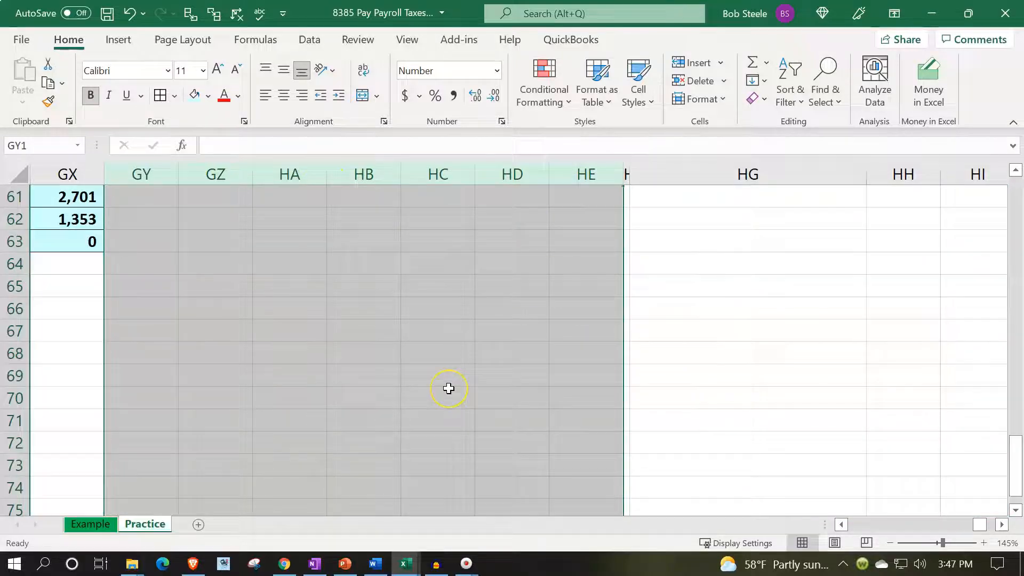
scroll(448, 389, "up", 16)
scroll(449, 388, "up", 10)
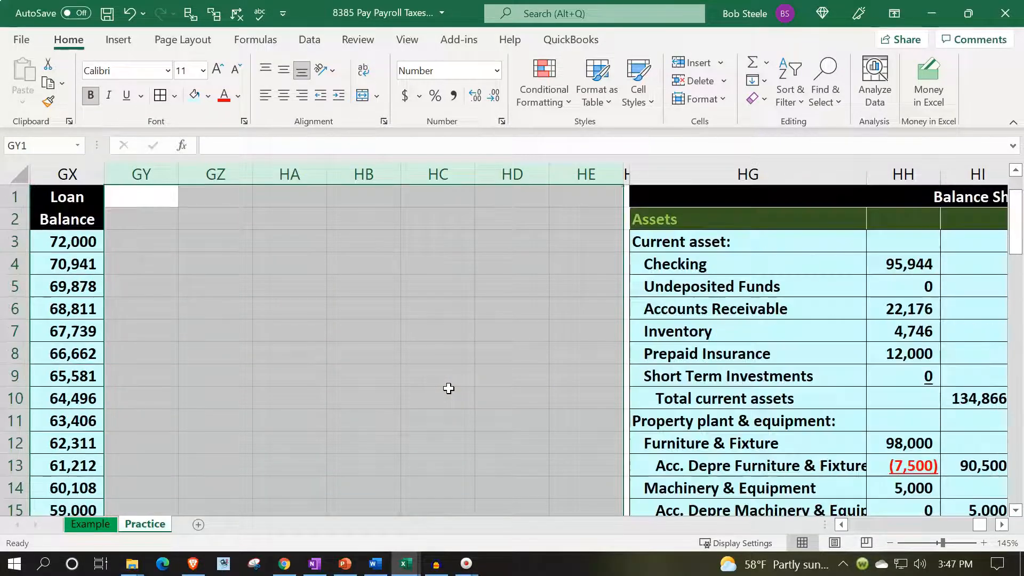
right_click(412, 303)
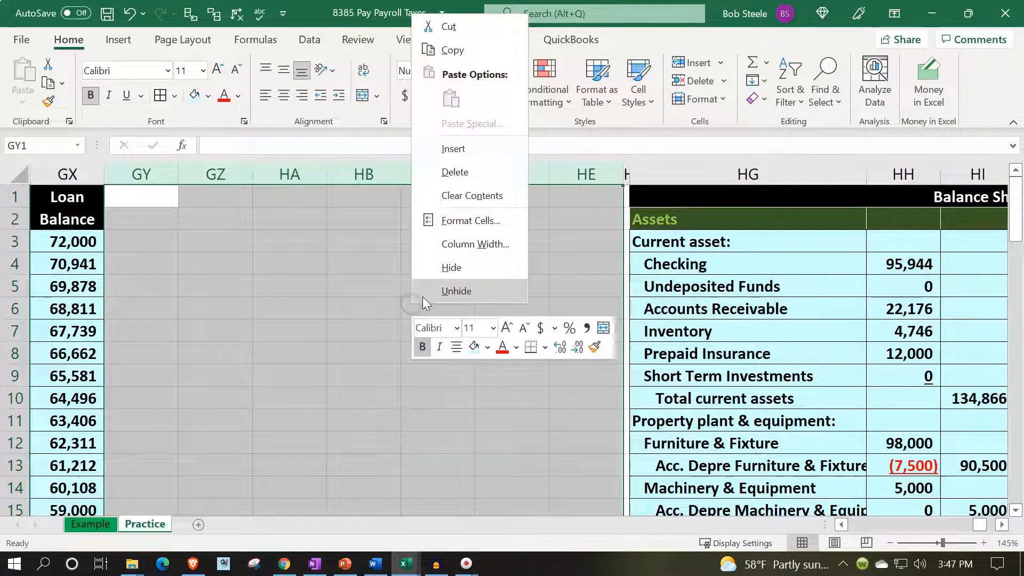
left_click(471, 184)
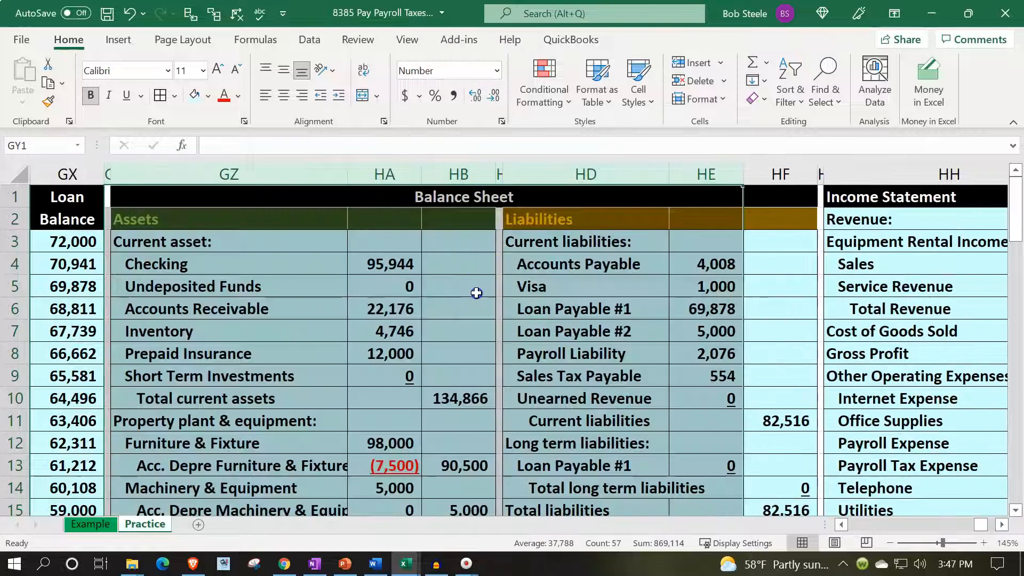
- Link the balance sheet's Equity amount in HF17 to Ending Equity in HN7 of the Statement of Equity
left_click(474, 285)
key("Down")
key("Down")
key("Down")
key("Down")
key("Down")
key("Down")
key("Down")
key("Down")
key("Down")
key("Down")
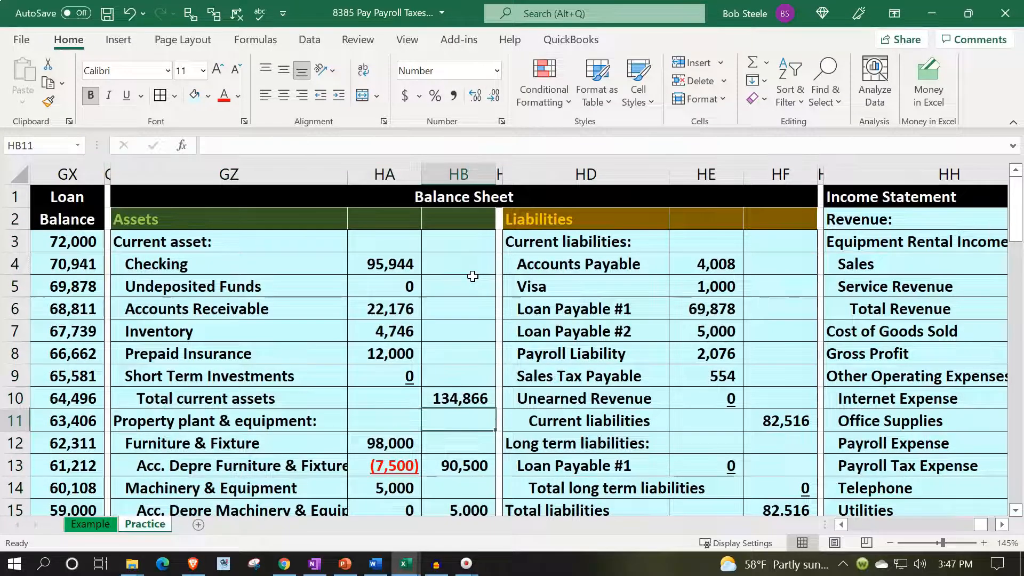
key("Down")
key("Down")
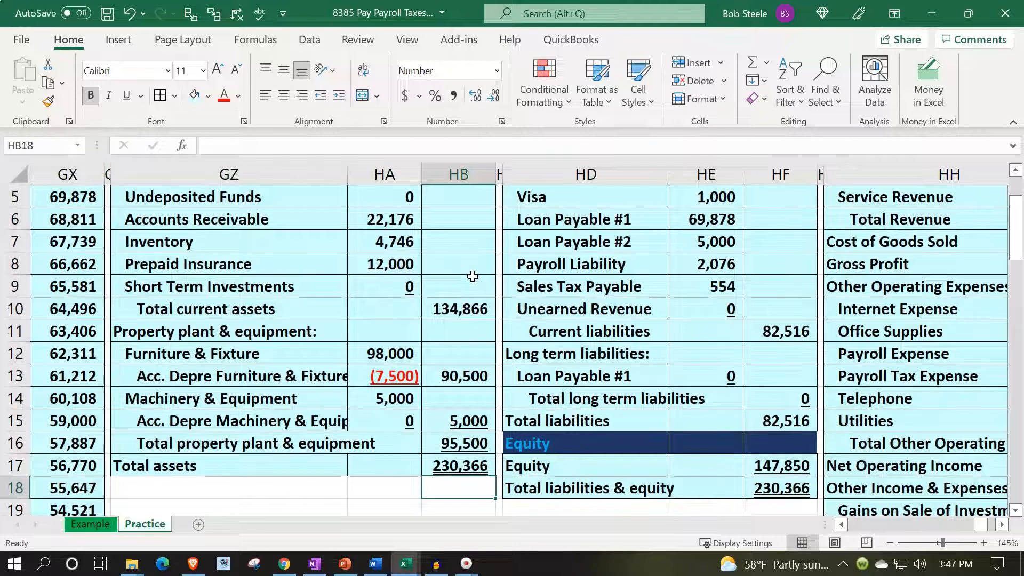
key("Right")
key("Right")
key("Right")
key("Right")
key("Down")
key("Up")
type("=")
key("Right")
key("Right")
key("Right")
key("Right")
key("Right")
key("Right")
key("Up")
key("Up")
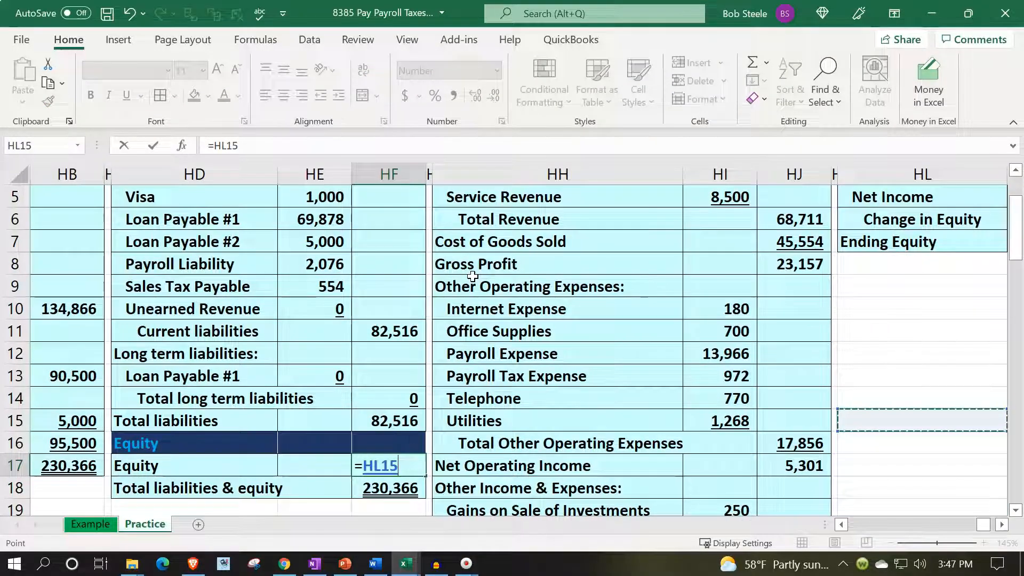
key("Up")
key("Up")
key("Up")
key("Up")
key("Up")
key("Up")
key("Up")
key("Up")
key("Up")
- Compare Total assets in HB17 with Total liabilities & equity in HF18 on the balance sheet
key("Right")
key("Right")
key("Down")
key("Return")
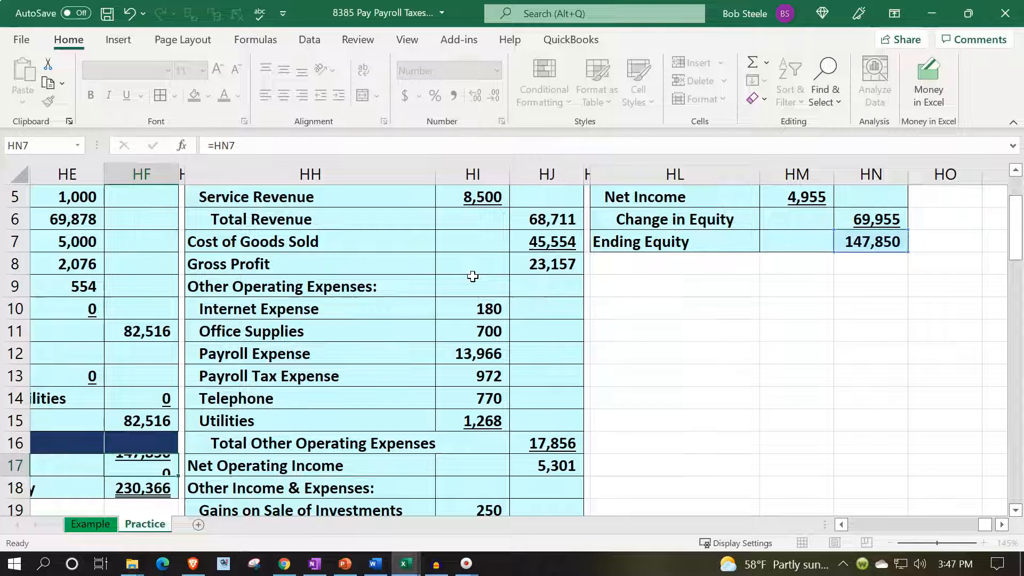
key("Left")
key("Left")
key("Left")
key("Left")
key("Left")
key("Right")
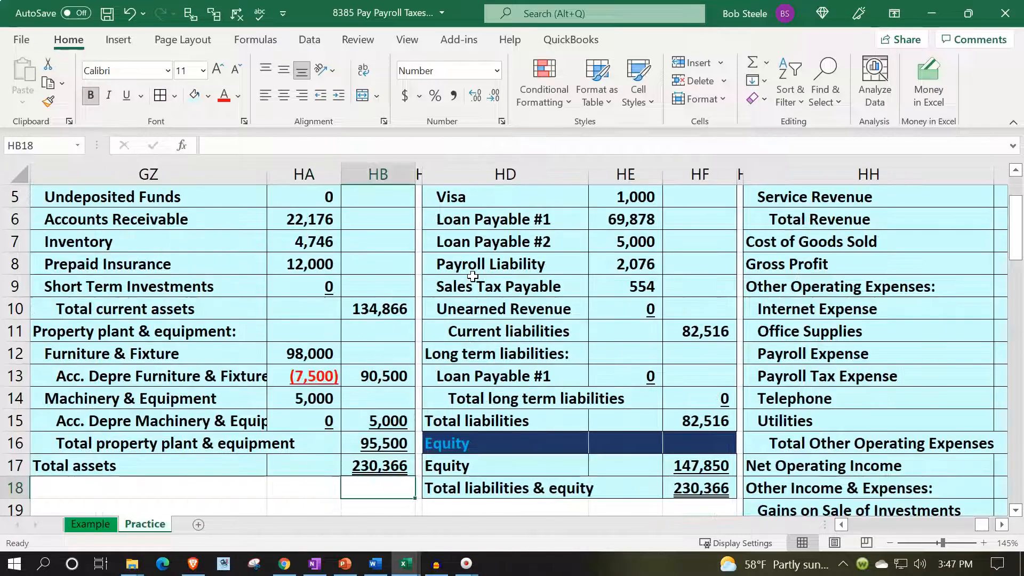
key("Up")
key("Right")
key("Right")
key("Down")
key("Right")
key("Right")
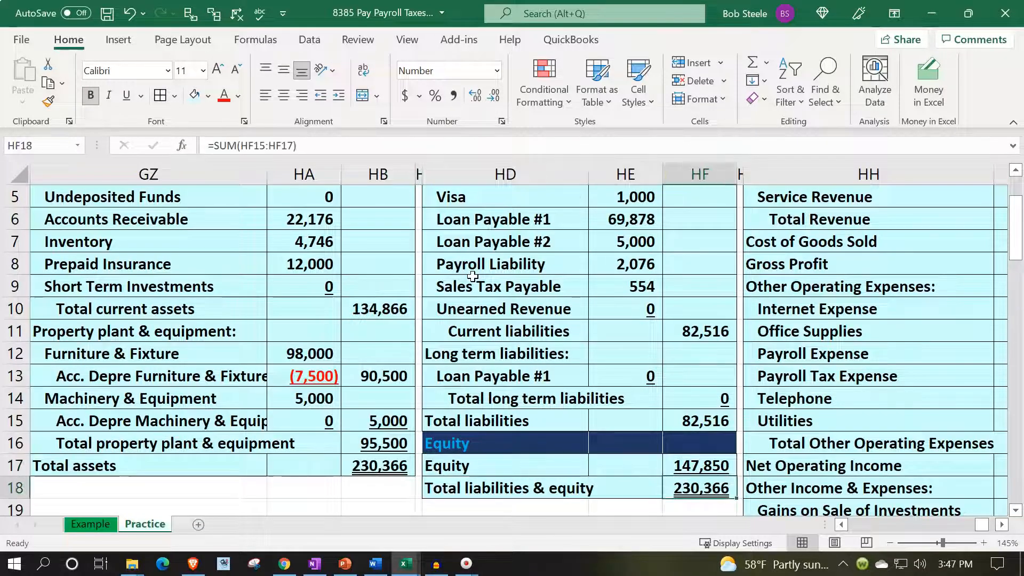
key("Right")
key("Right")
key("Right")
key("Right")
key("Right")
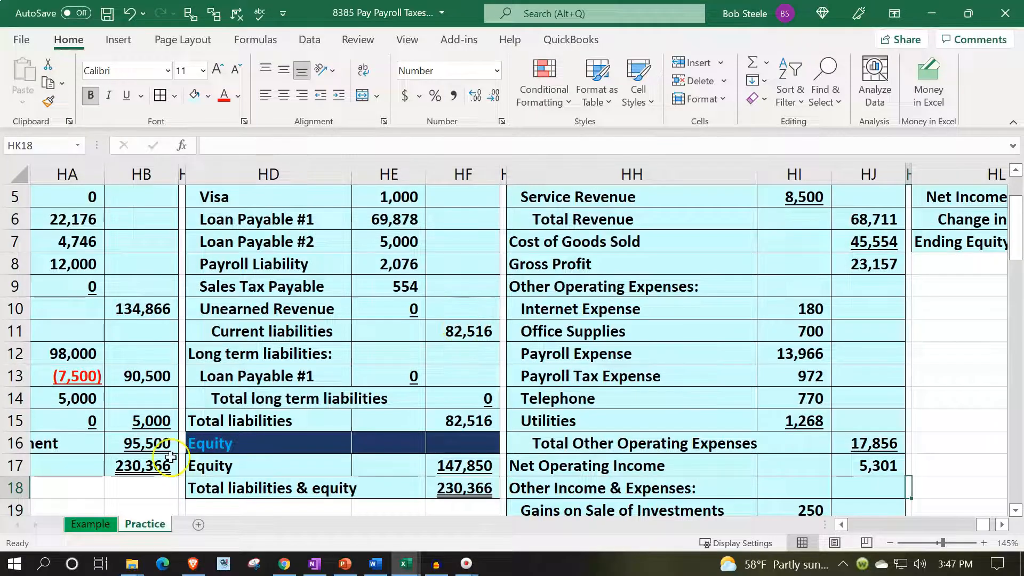
left_click(158, 466)
left_click(470, 494)
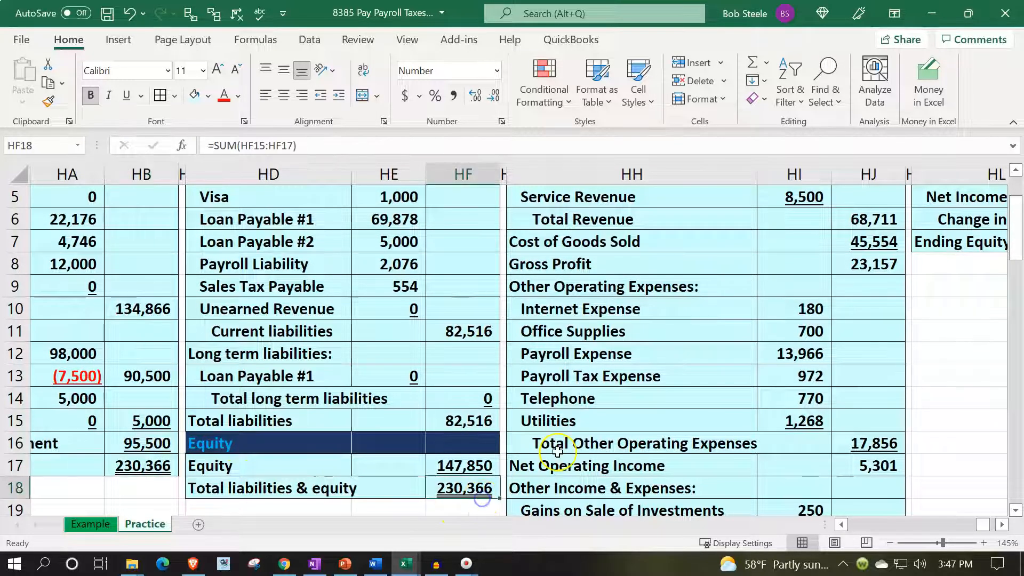
- Check Net Income in HJ22 of the income statement against the linked Net Income in HM5 of the Statement of Equity
scroll(480, 496, "down", 2)
left_click(899, 446)
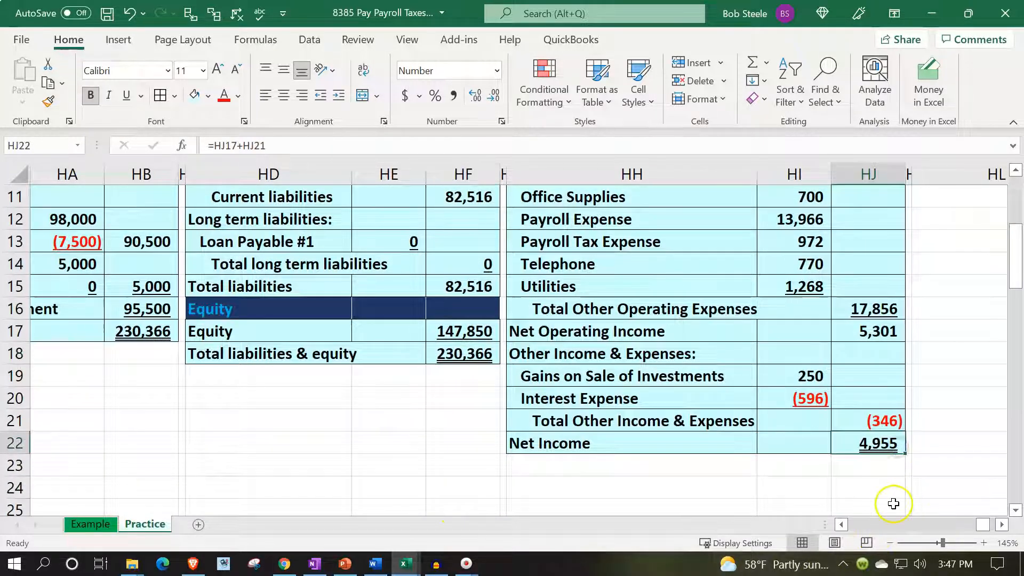
scroll(892, 480, "up", 4)
left_click(978, 262)
key("Right")
key("Right")
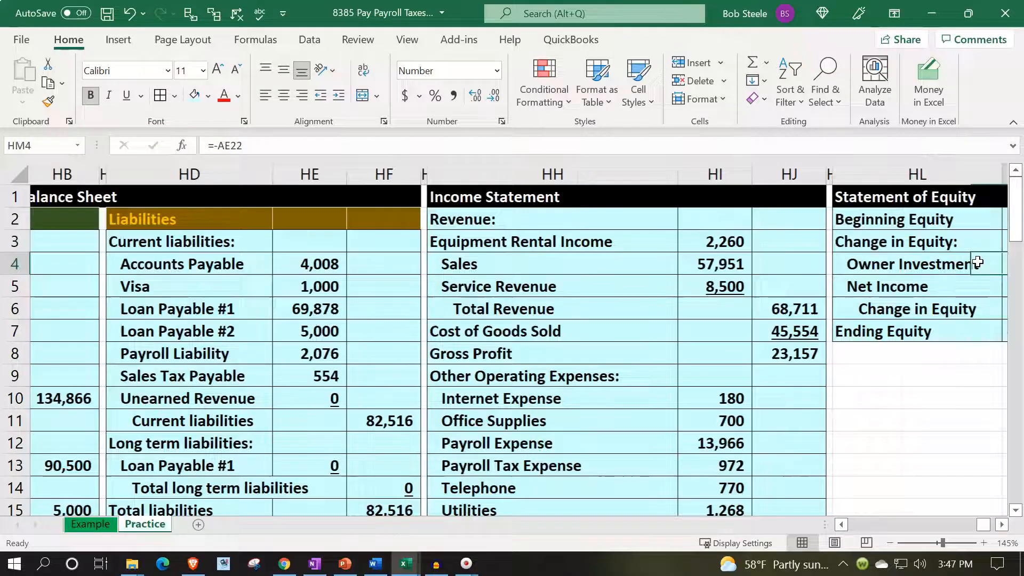
key("Down")
key("Left")
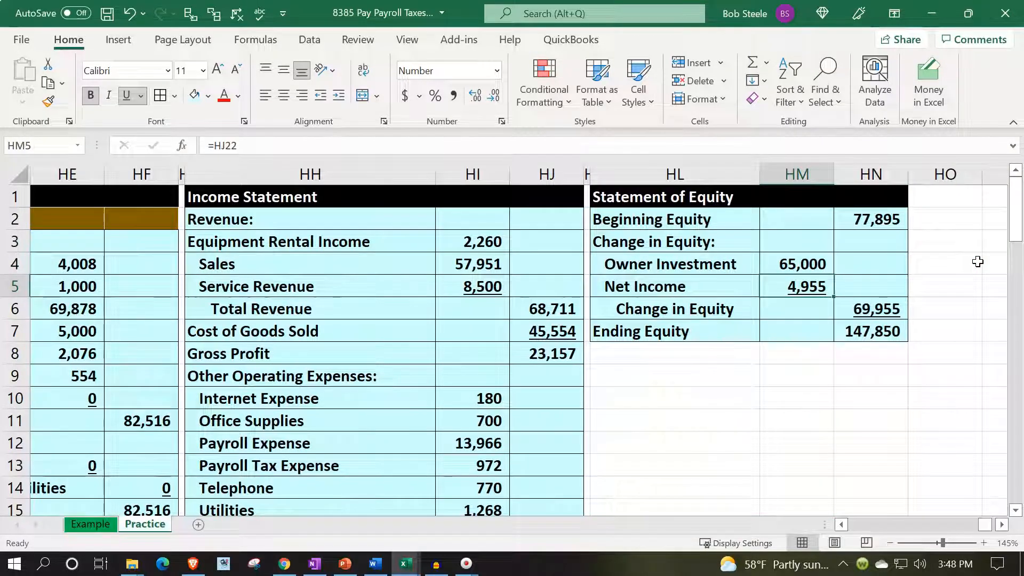
- Check Ending Equity in HN7 against the Equity link in HF17 of the balance sheet
key("Down")
key("Right")
key("Down")
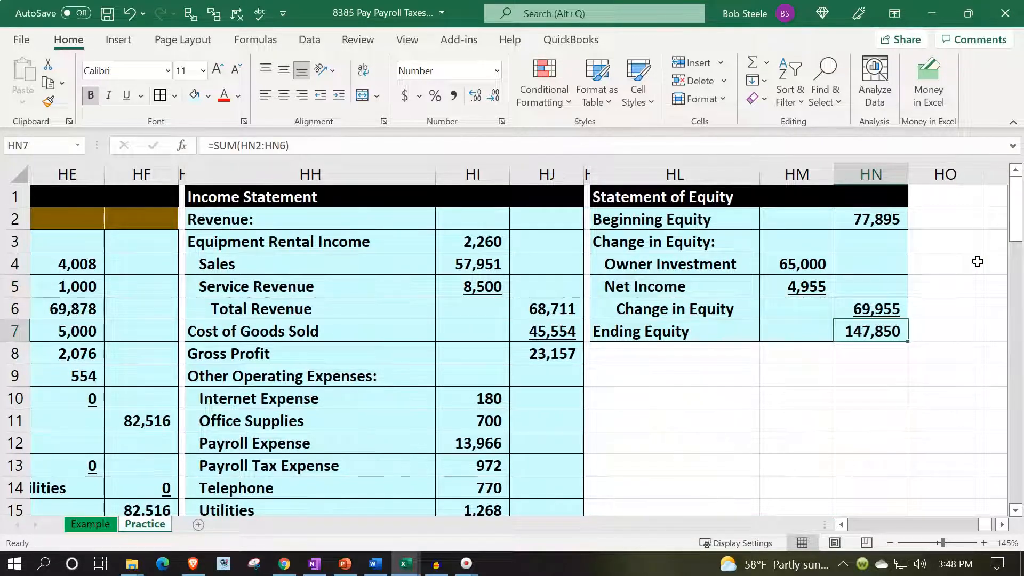
key("Left")
key("Left")
key("Left")
key("Left")
key("Left")
key("Left")
key("Left")
key("Left")
key("Left")
key("Left")
key("Left")
key("Left")
key("Left")
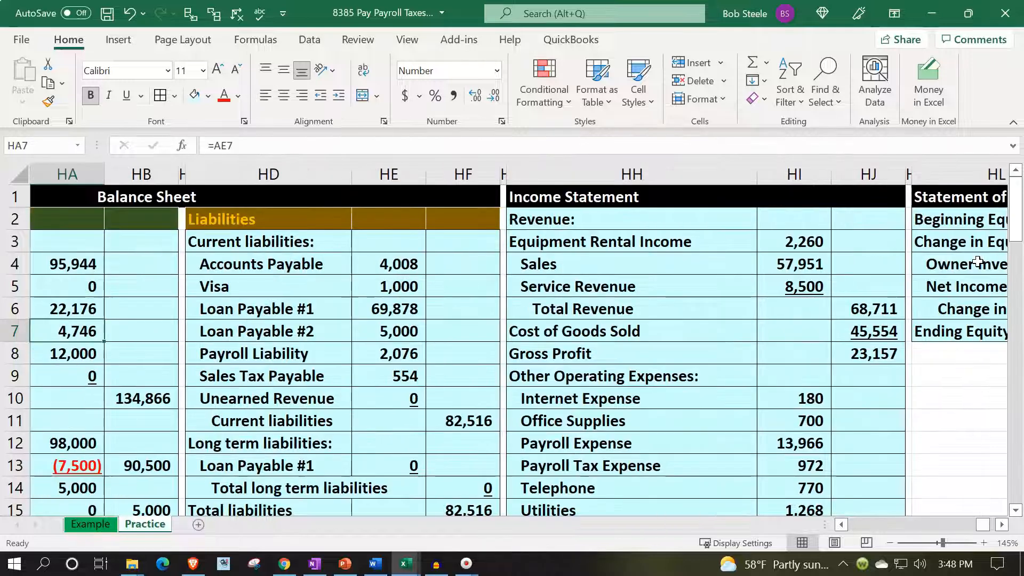
scroll(560, 293, "down", 3)
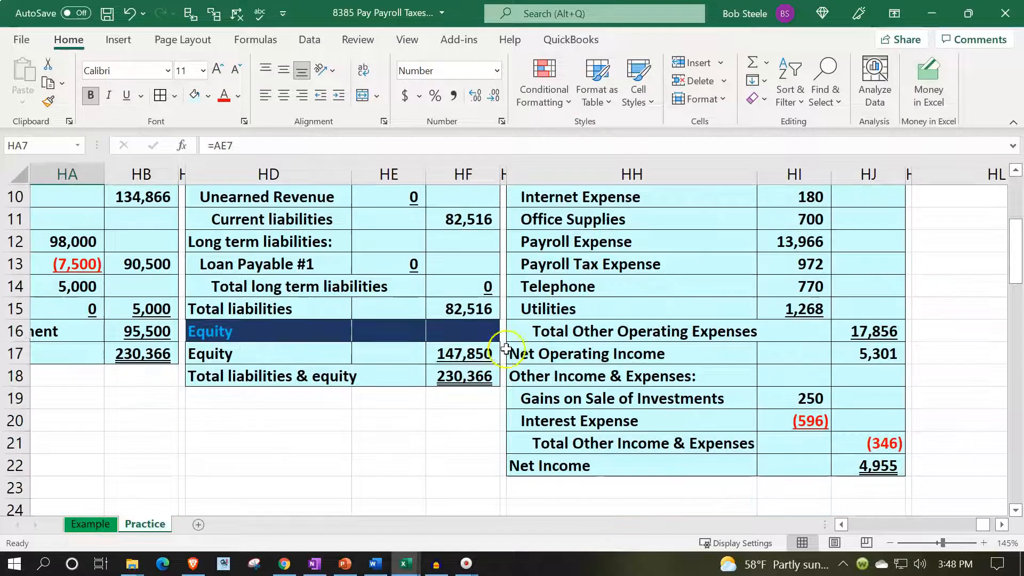
left_click(465, 354)
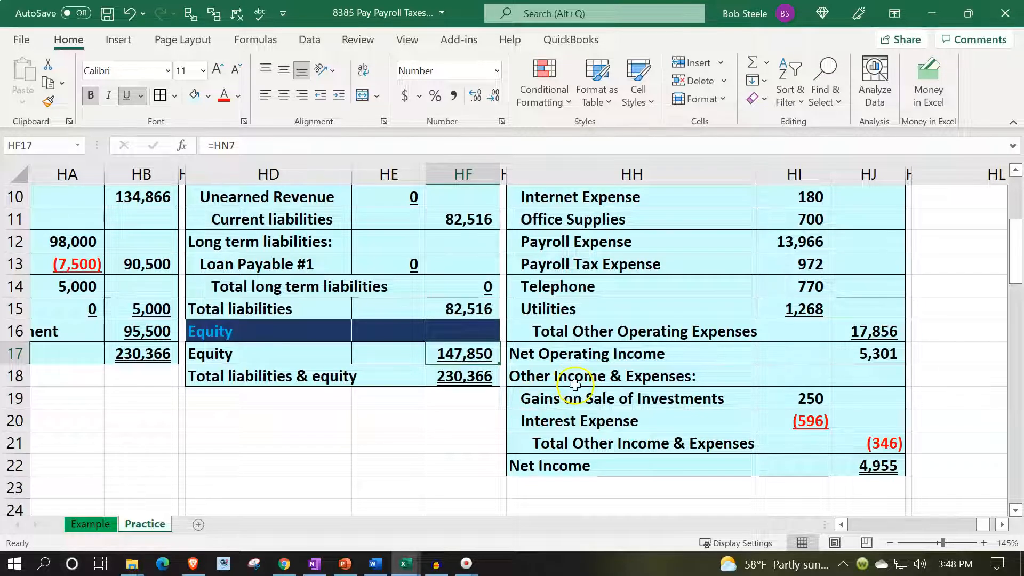
- Review how the income statement, Statement of Equity and balance sheet fit together, from Revenue and Net Income through to the asset section
scroll(579, 384, "up", 3)
left_click(777, 228)
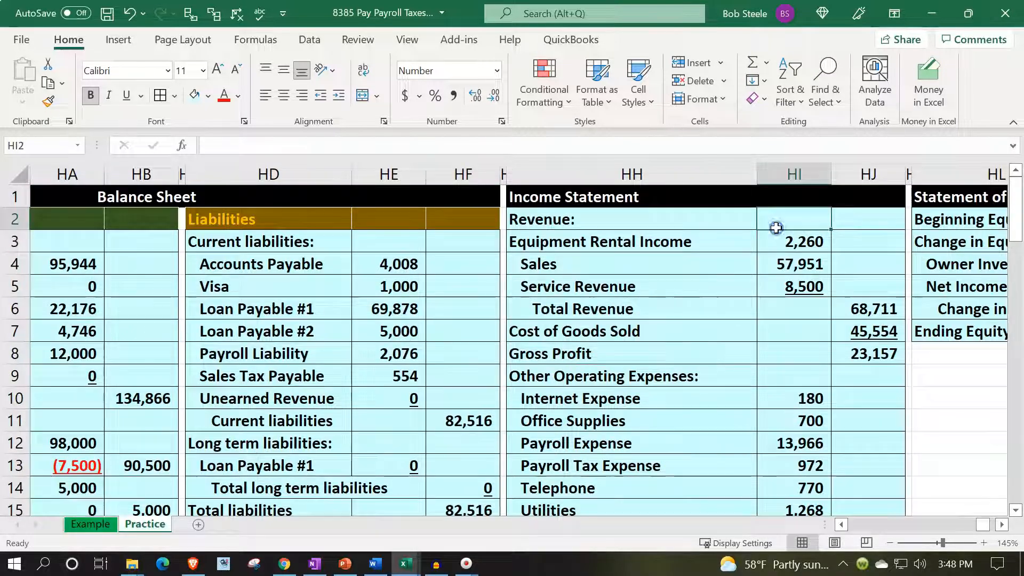
key("Right")
key("Right")
key("Right")
key("Right")
key("Right")
key("Right")
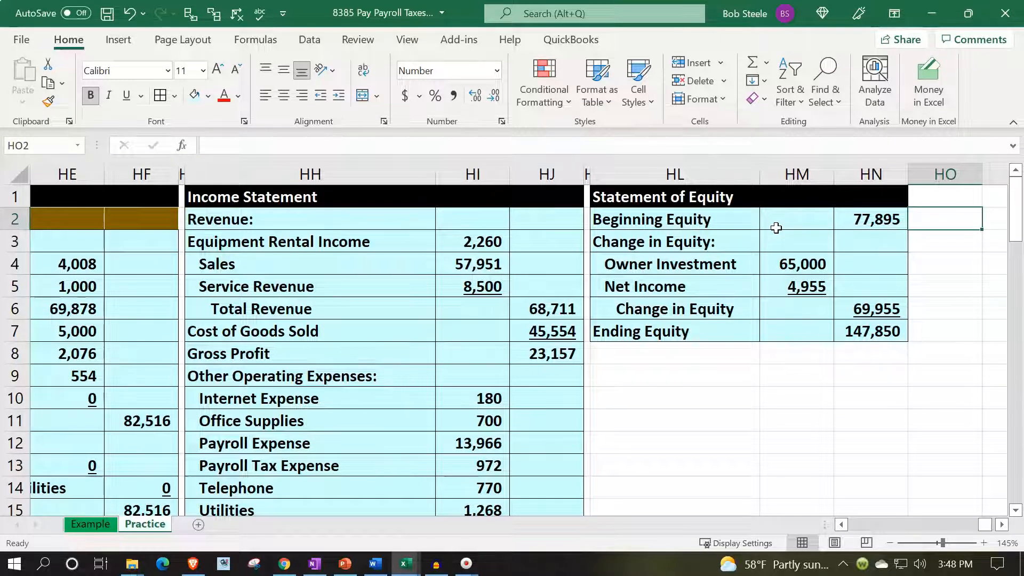
key("Left")
key("Left")
key("Left")
key("Left")
key("Left")
key("Left")
key("Left")
key("Left")
key("Left")
key("Left")
key("Left")
key("Left")
key("Left")
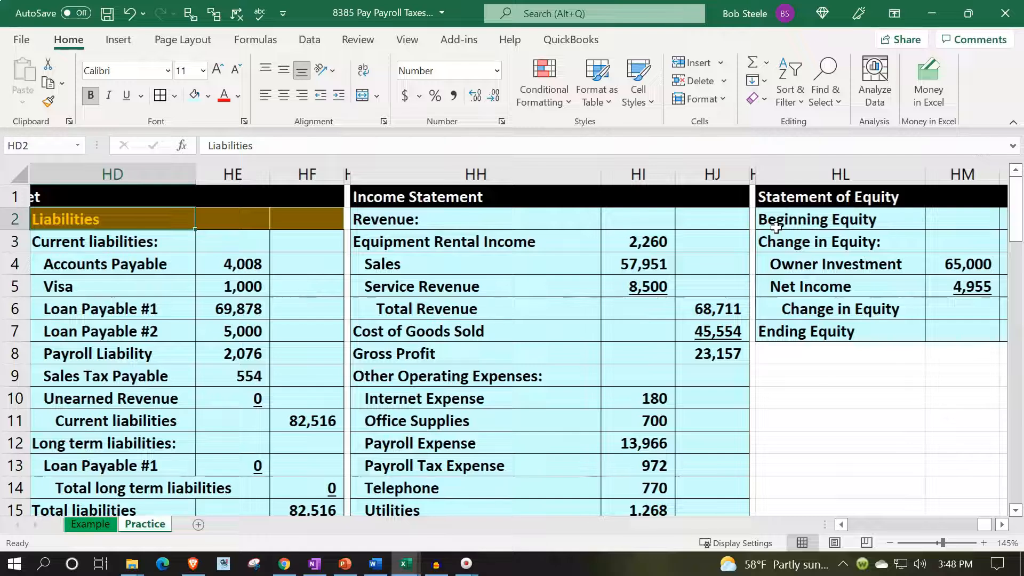
scroll(454, 406, "down", 4)
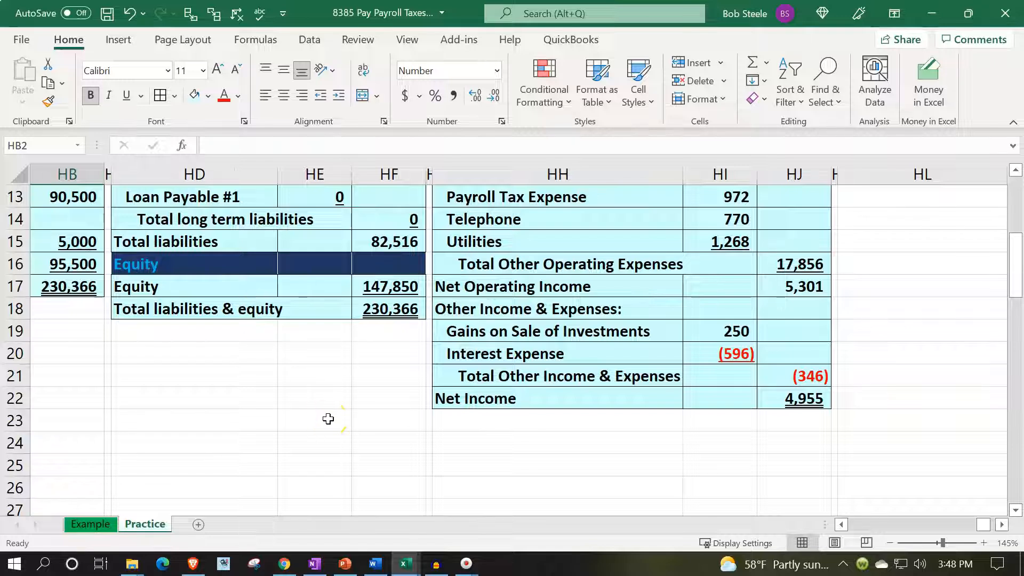
scroll(328, 418, "up", 4)
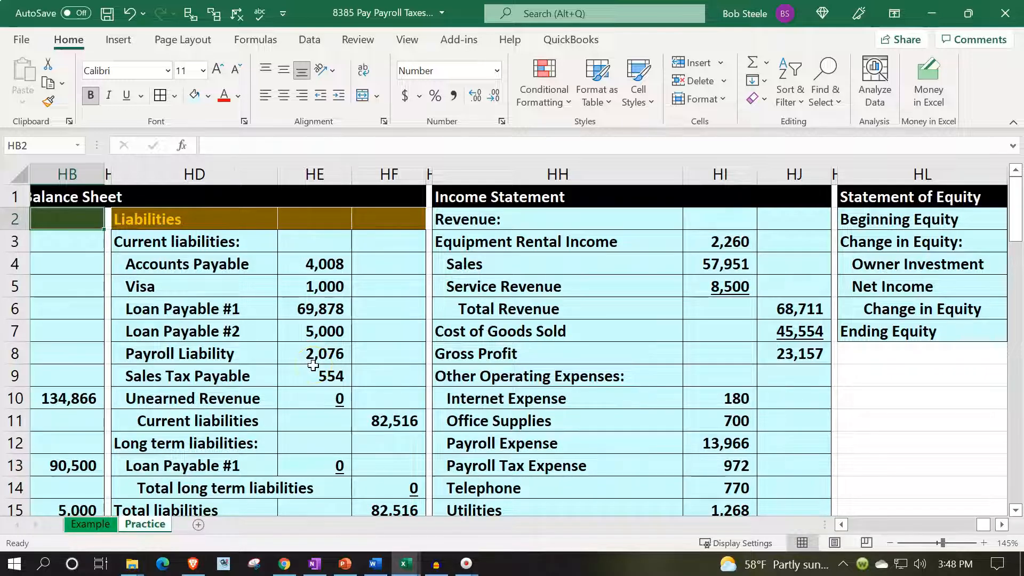
left_click(622, 344)
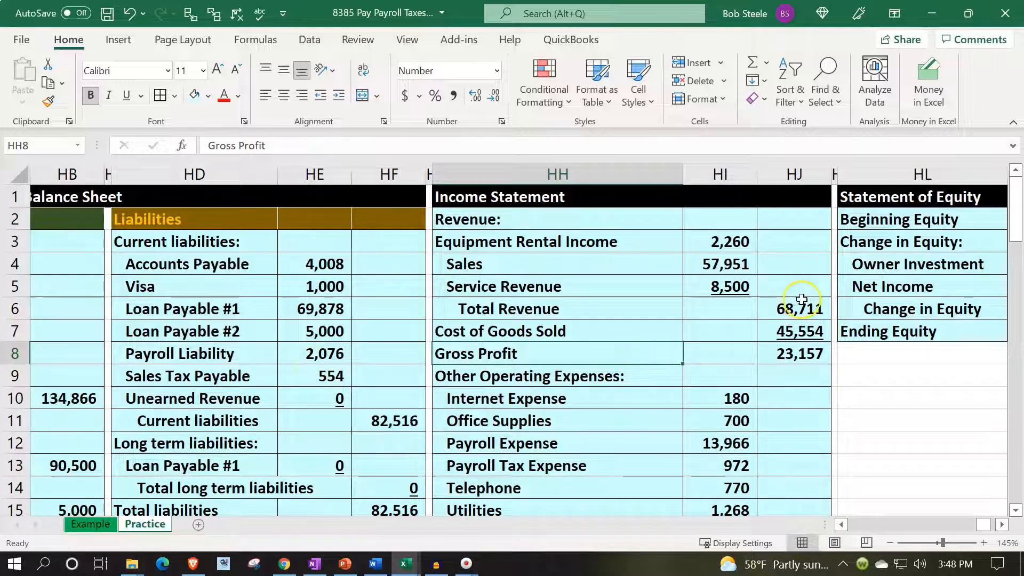
left_click(863, 279)
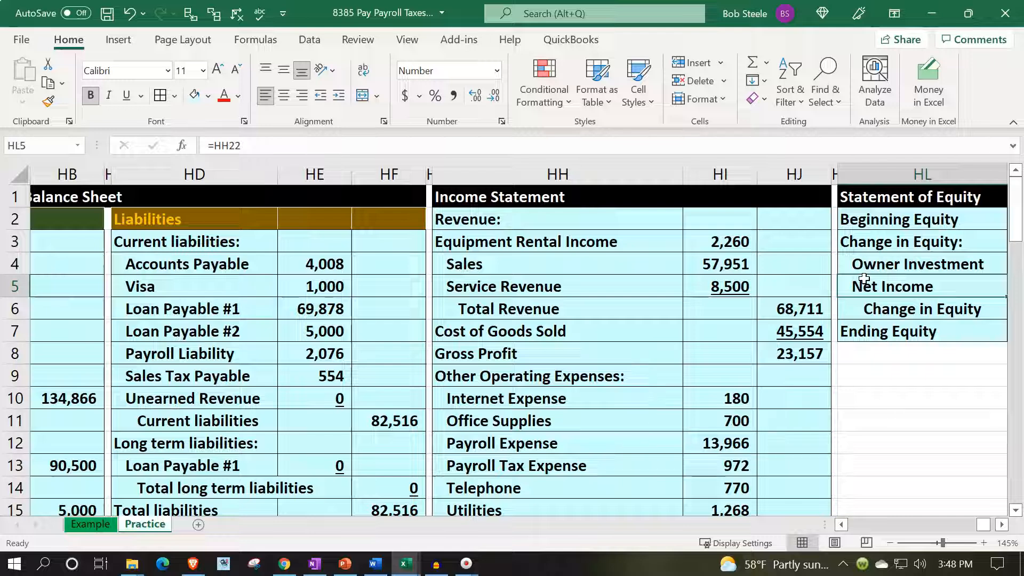
key("Left")
key("Left")
key("Left")
key("Left")
key("Left")
key("Left")
key("Left")
key("Left")
key("Left")
key("Left")
key("Left")
key("Left")
key("Left")
key("Left")
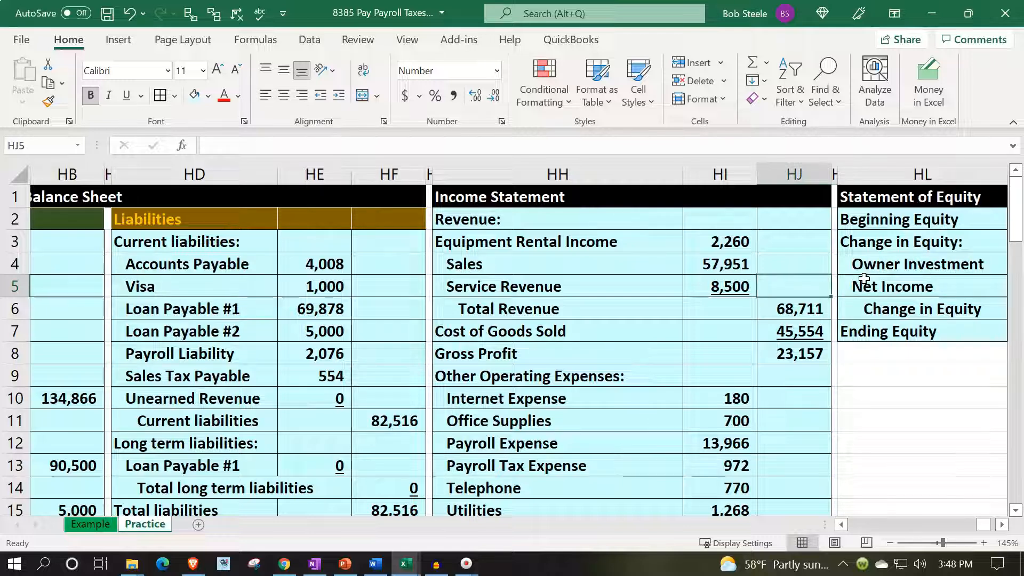
key("Right")
key("Right")
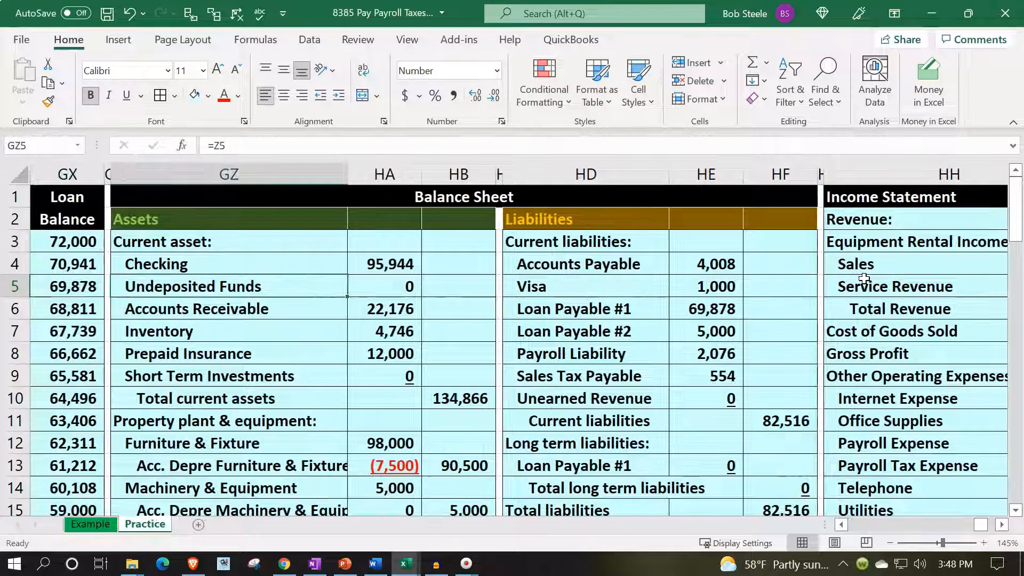